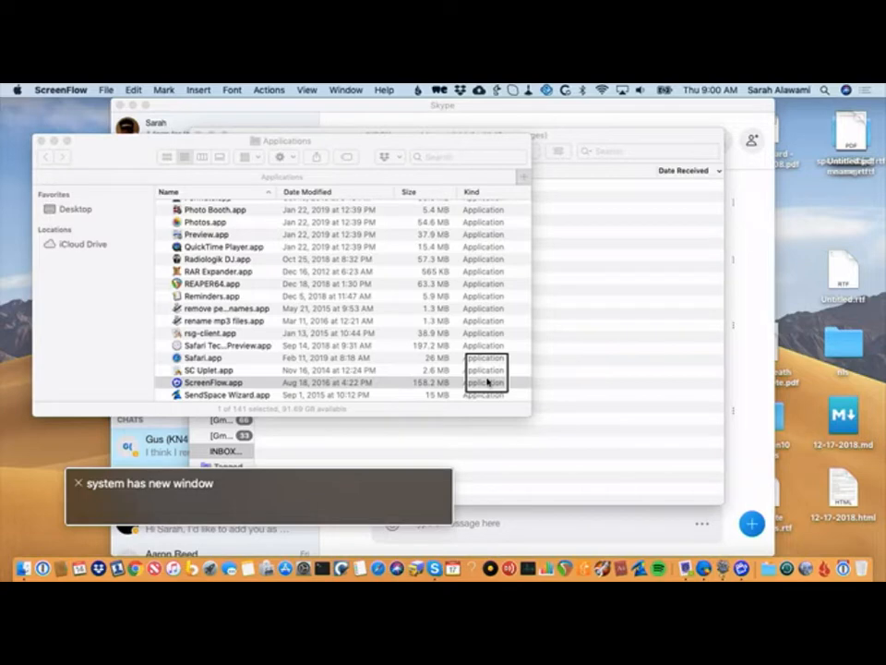
# Quit the running Skype and Twitterrific applications
pyautogui.press('super+Tab')
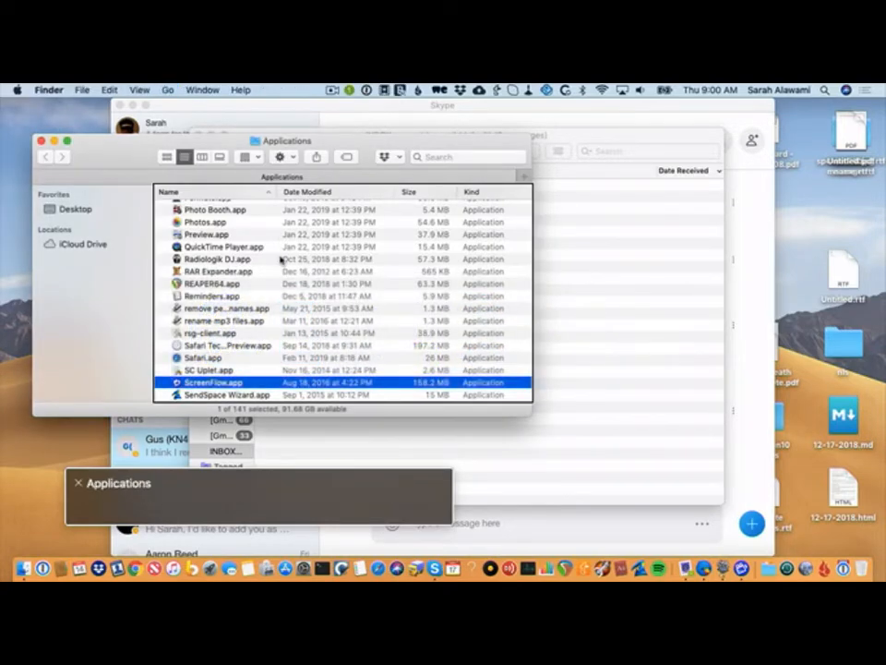
pyautogui.press('super+shift+Tab')
pyautogui.press('super+shift+Tab')
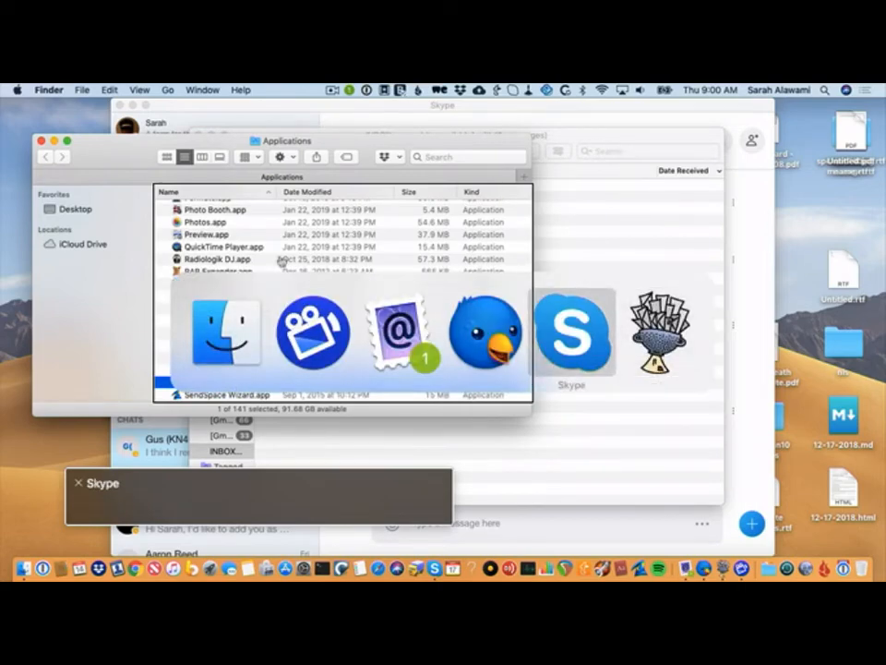
pyautogui.press('super+q')
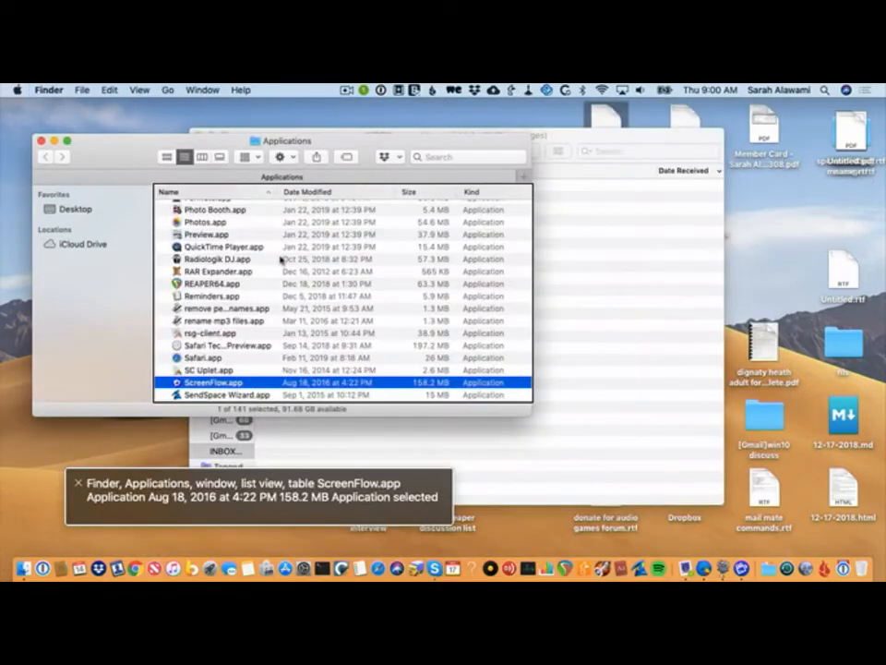
pyautogui.press('super+shift+Tab')
pyautogui.press('super+shift+Tab')
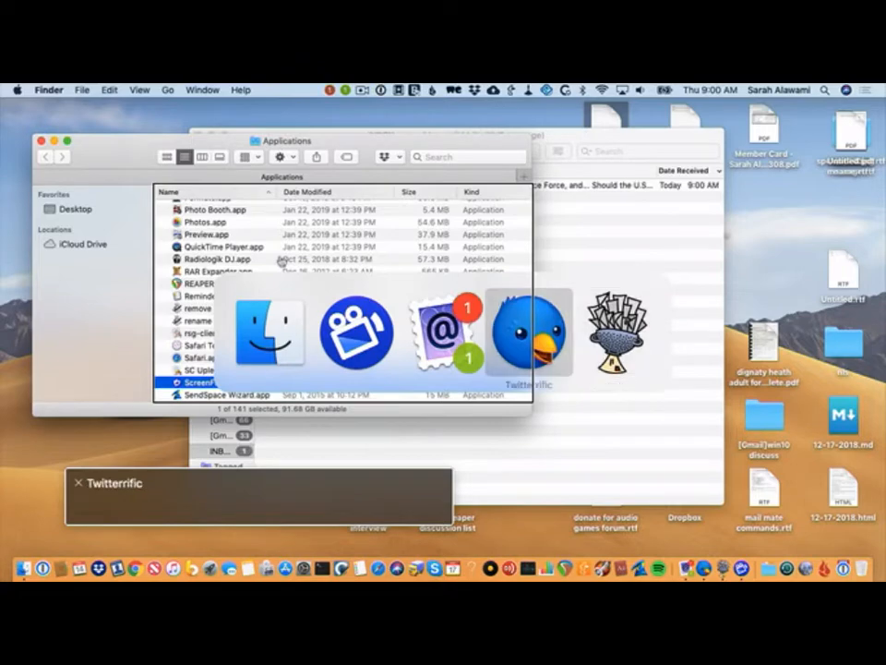
pyautogui.press('super+q')
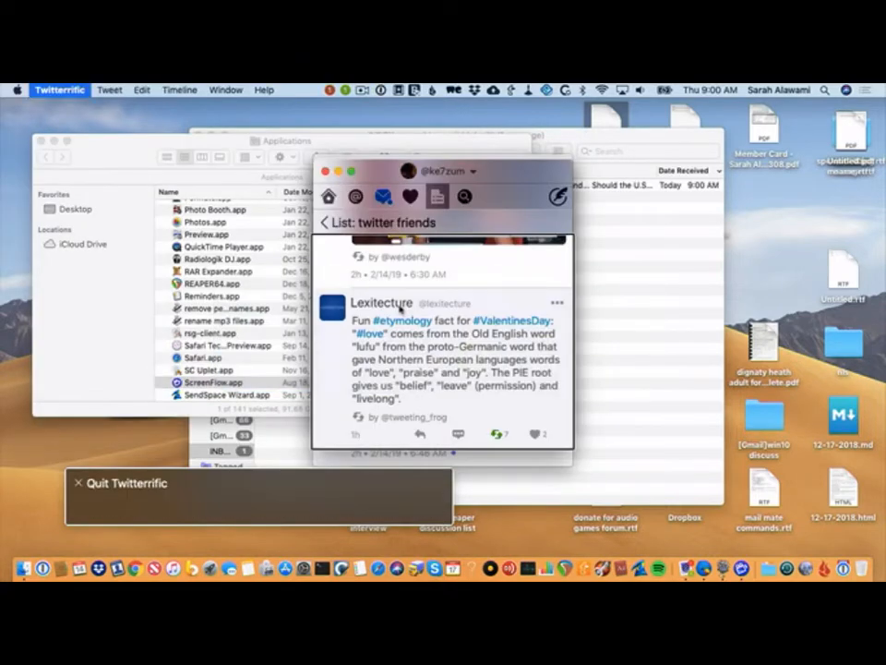
# Switch to the MailMate application and quit it
pyautogui.press('super+shift+Tab')
pyautogui.press('super+shift+Tab')
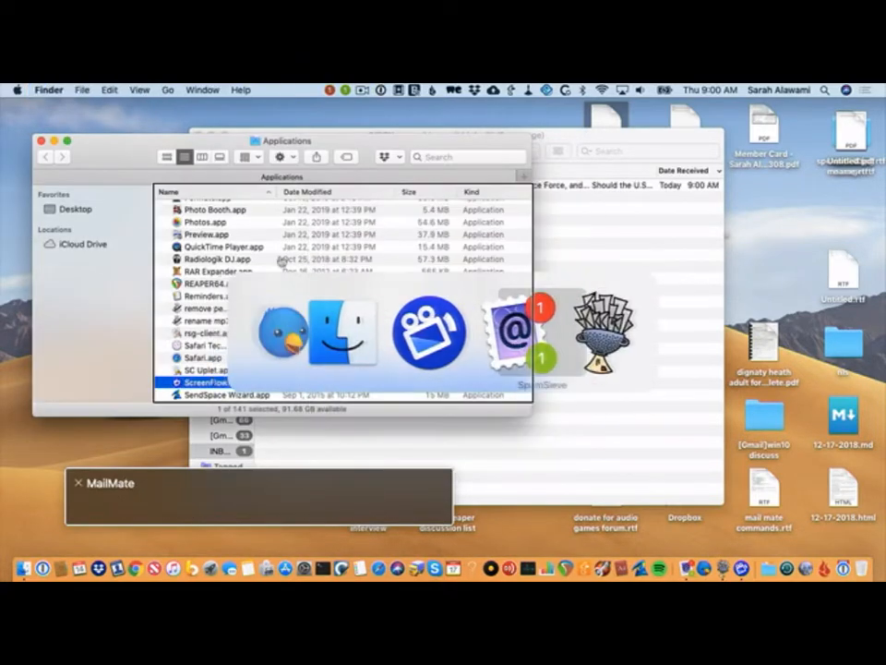
pyautogui.press('super+Tab')
pyautogui.press('super+Tab')
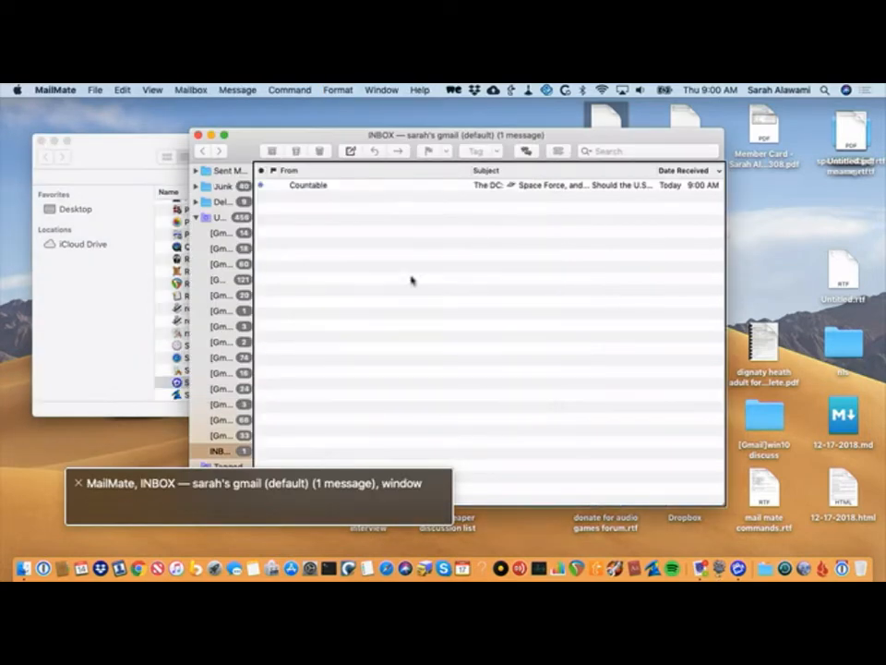
pyautogui.press('super+q')
# Return to the Applications folder in Finder and launch zoom.us from it
pyautogui.press('super+Tab')
pyautogui.press('super+Tab')
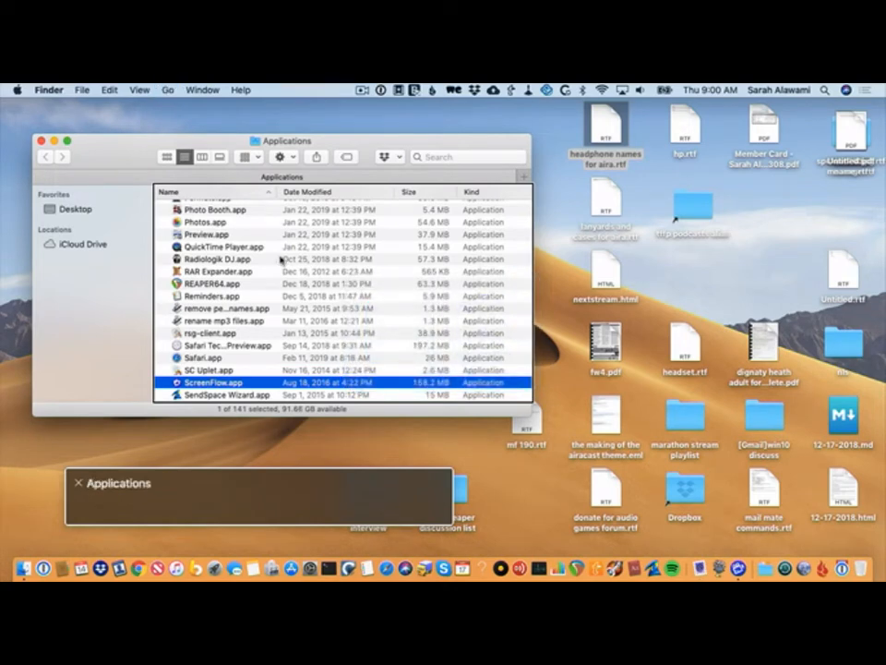
pyautogui.write('z')
pyautogui.press('super+o')
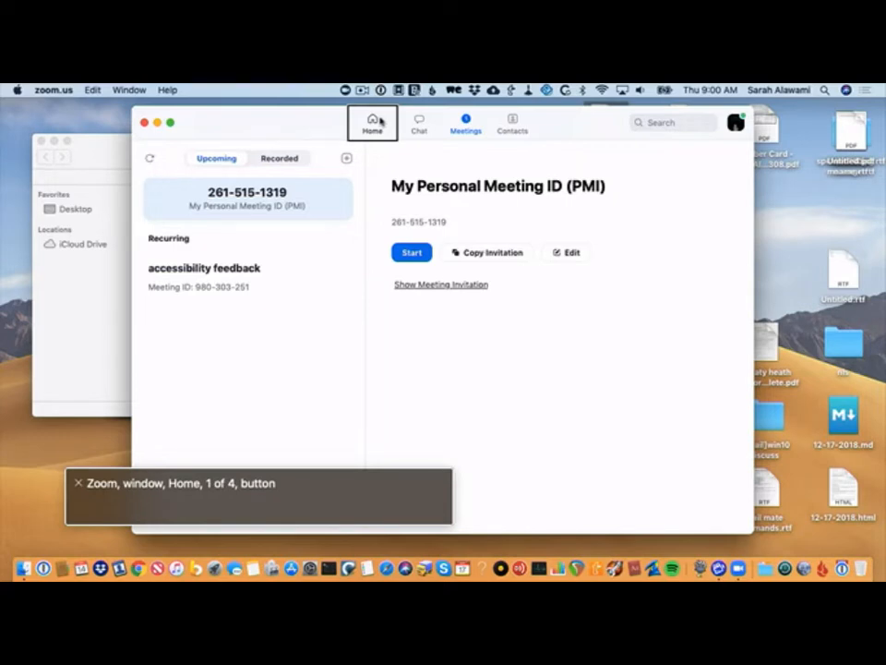
# Examine Zoom's four main sections: Home, Chat, Meetings and Contacts
pyautogui.click(379, 120)
pyautogui.hotkey('ctrl', 'alt', 'Right')
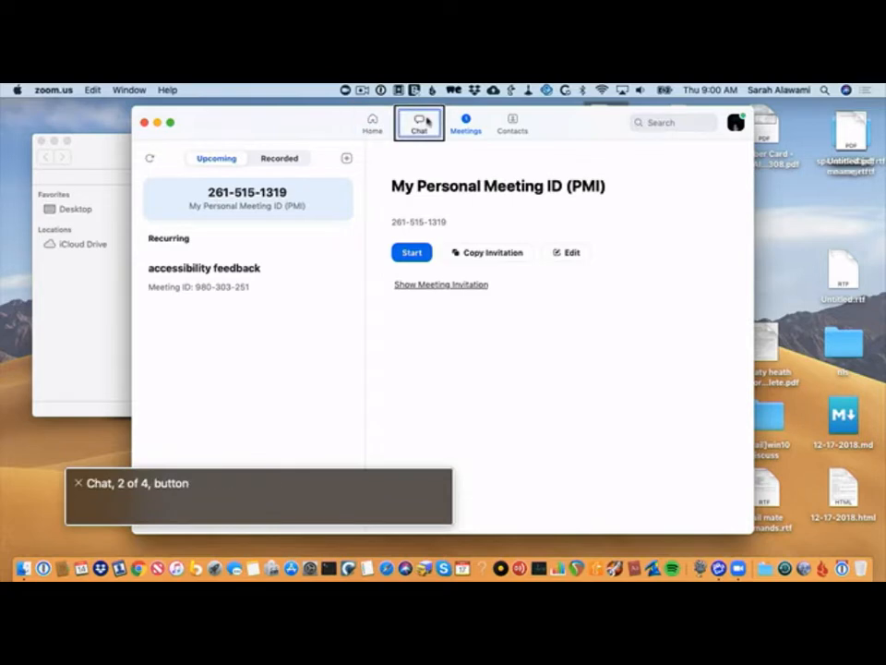
pyautogui.hotkey('ctrl', 'alt', 'Left')
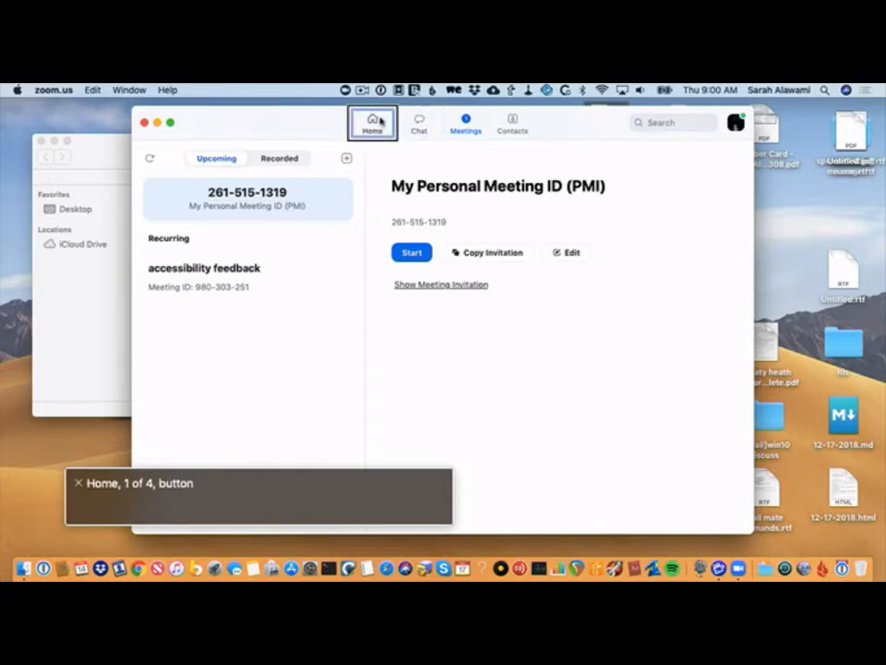
pyautogui.hotkey('ctrl', 'alt', 'Right')
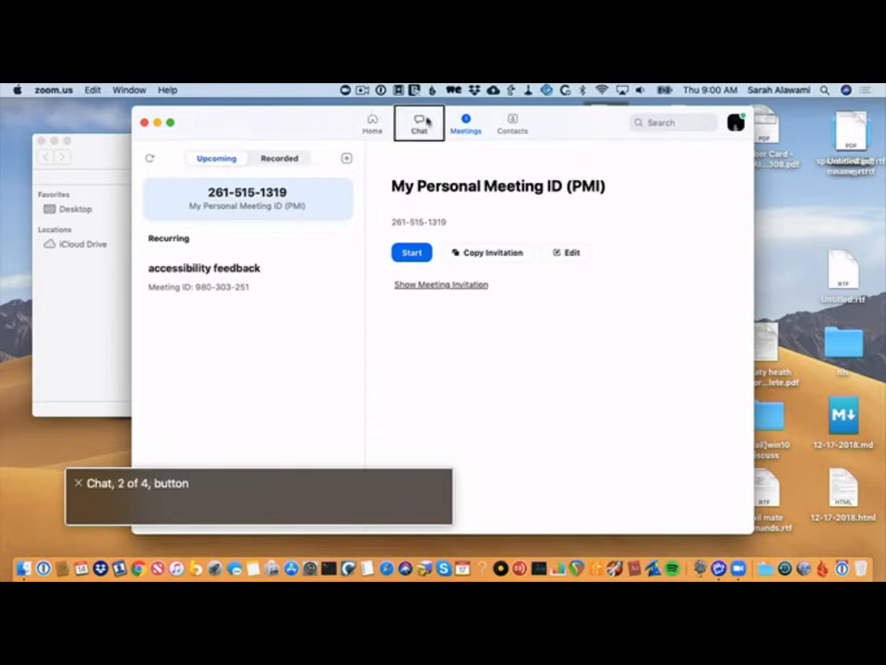
pyautogui.hotkey('ctrl', 'alt', 'Right')
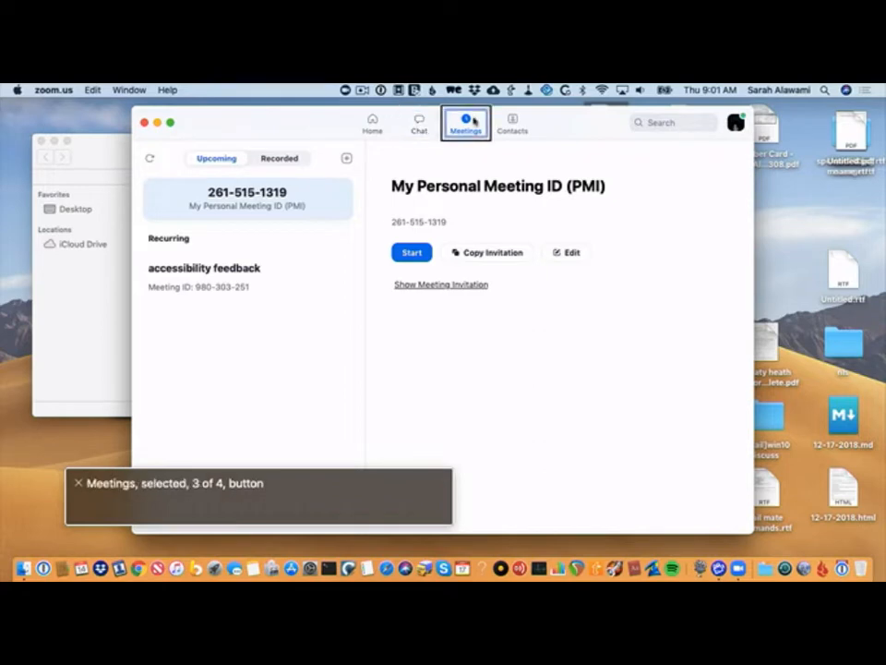
pyautogui.hotkey('ctrl', 'alt', 'Right')
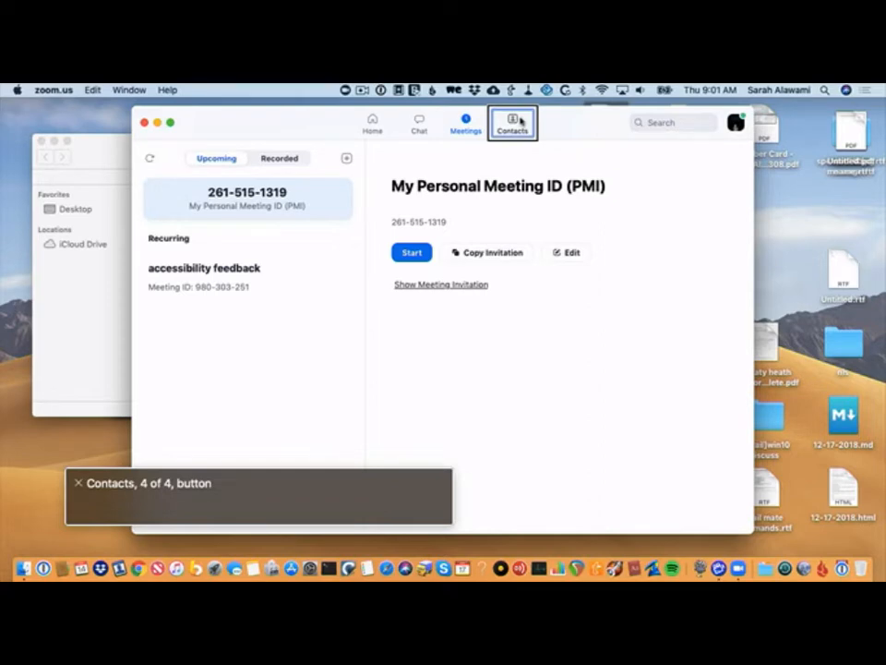
pyautogui.hotkey('ctrl', 'alt', 'Left')
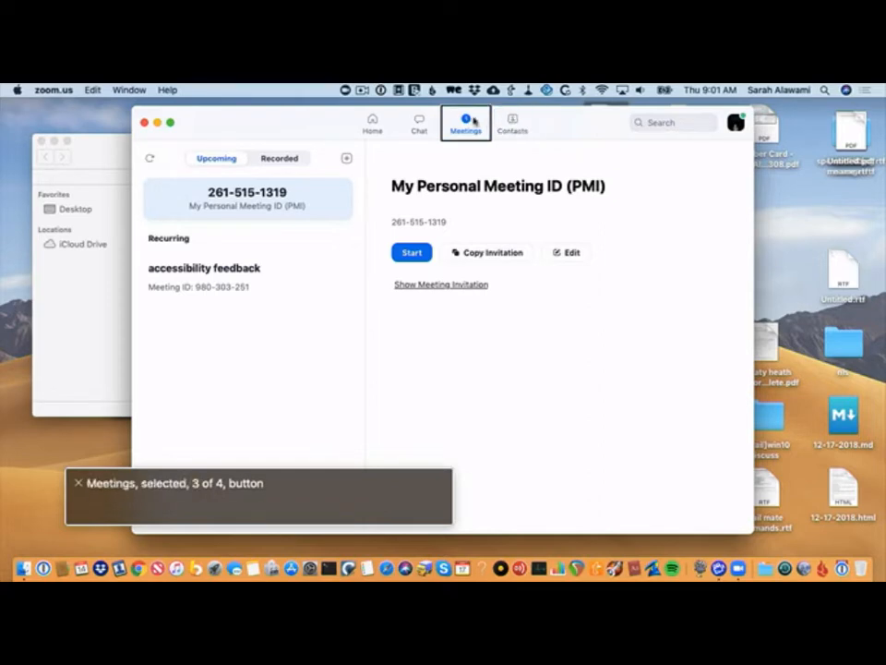
# Go back to the Home section and open it
pyautogui.hotkey('ctrl', 'alt', 'Left')
pyautogui.hotkey('ctrl', 'alt', 'Left')
pyautogui.hotkey('ctrl', 'alt', 'space')
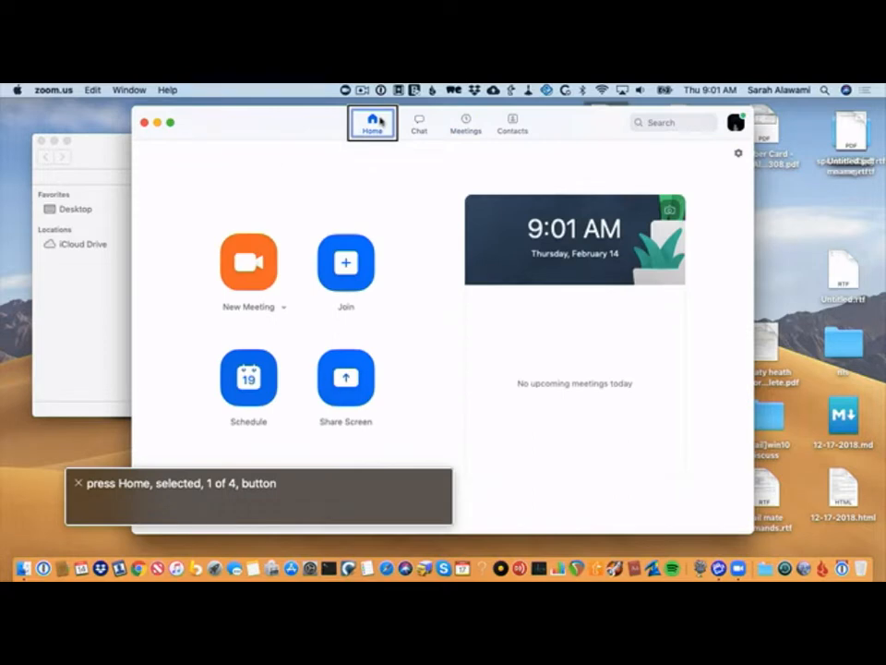
# Go past the main sections to examine the search field, the account status entry and the Settings control
pyautogui.hotkey('ctrl', 'alt', 'Right')
pyautogui.hotkey('ctrl', 'alt', 'Right')
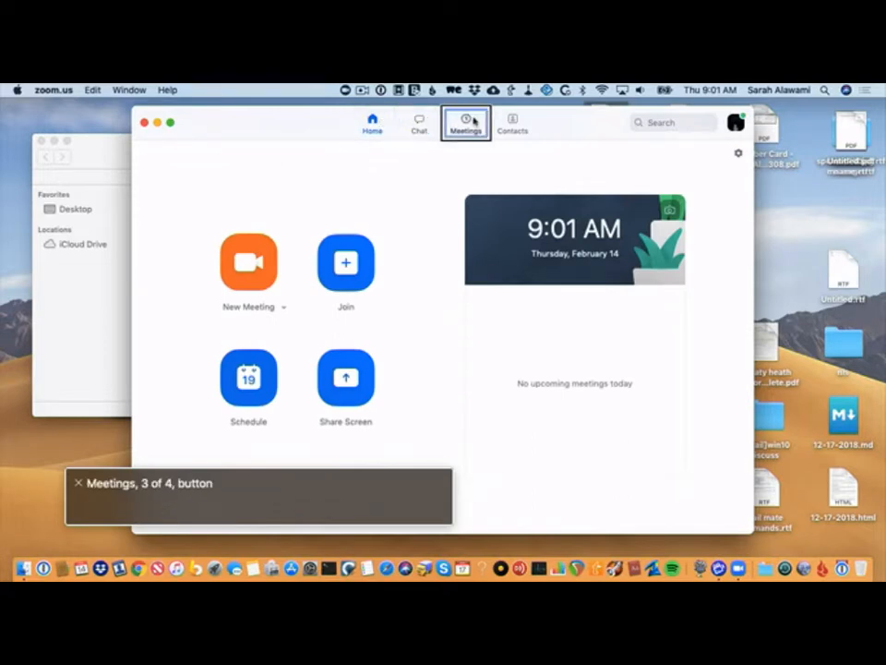
pyautogui.hotkey('ctrl', 'alt', 'Right')
pyautogui.hotkey('ctrl', 'alt', 'Right')
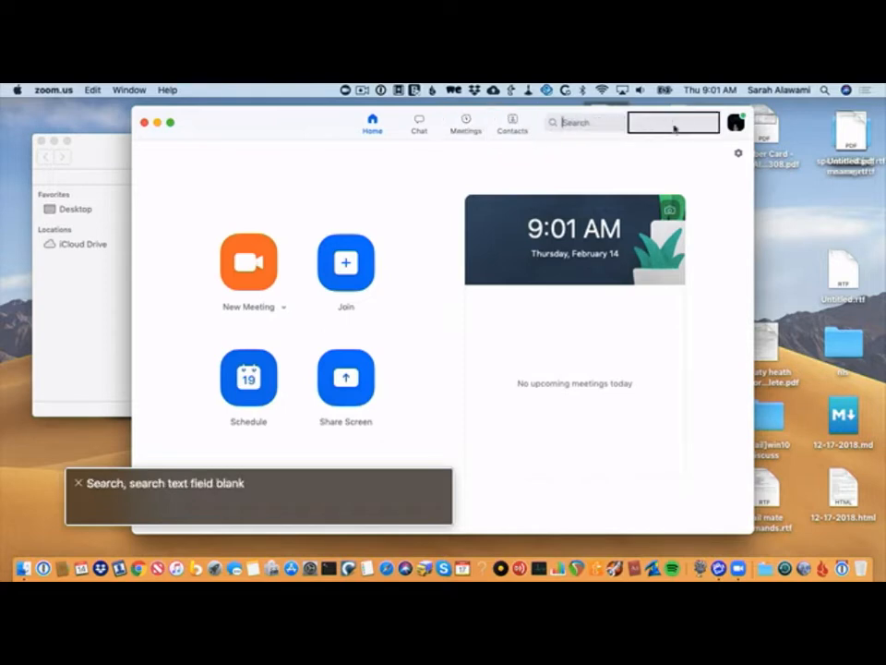
pyautogui.hotkey('ctrl', 'alt', 'Right')
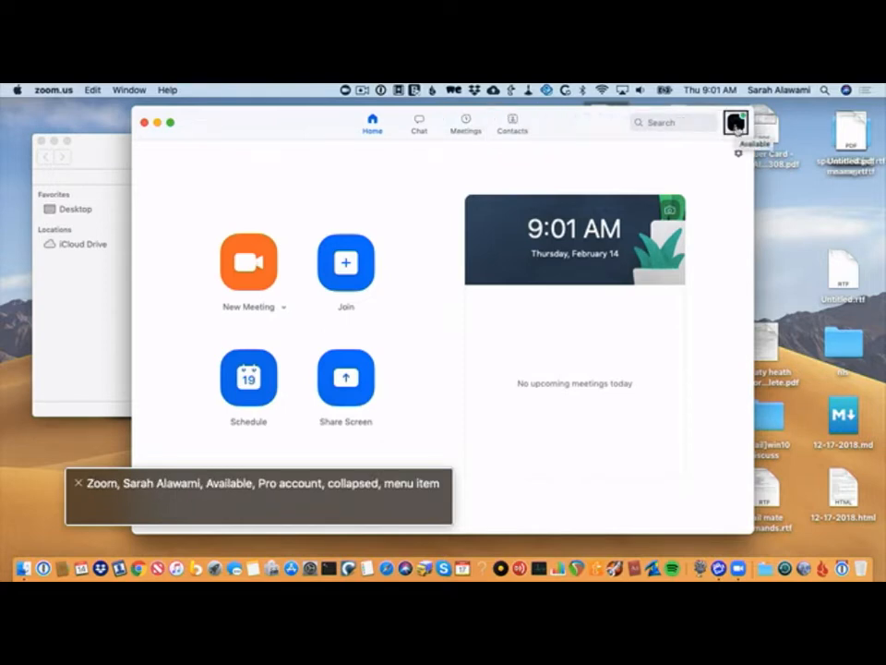
pyautogui.hotkey('ctrl', 'alt', 'Right')
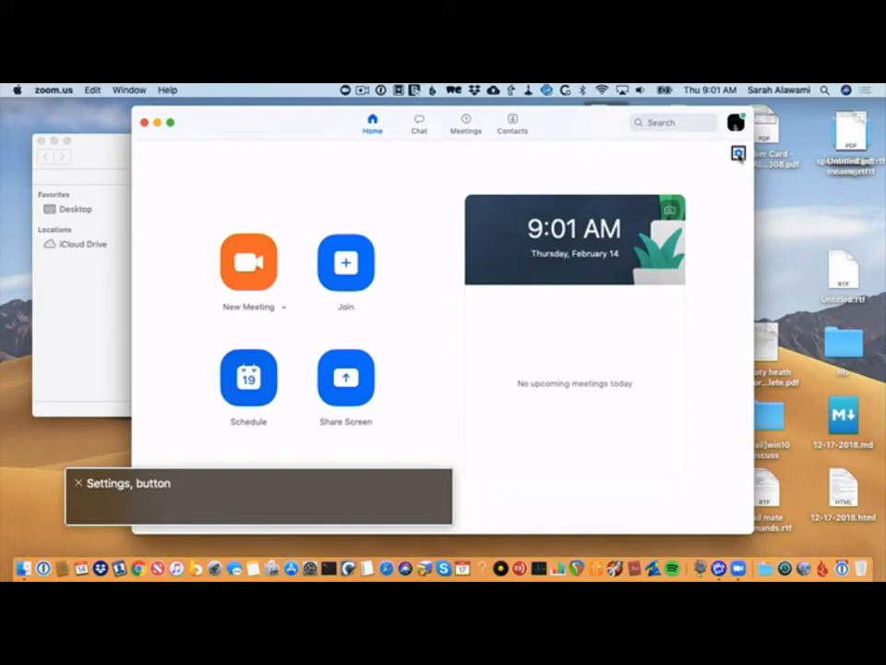
# Examine the Home page's New Meeting, Join, Schedule and Share Screen actions, the clock, the background image control and the upcoming meetings area
pyautogui.hotkey('ctrl', 'alt', 'Right')
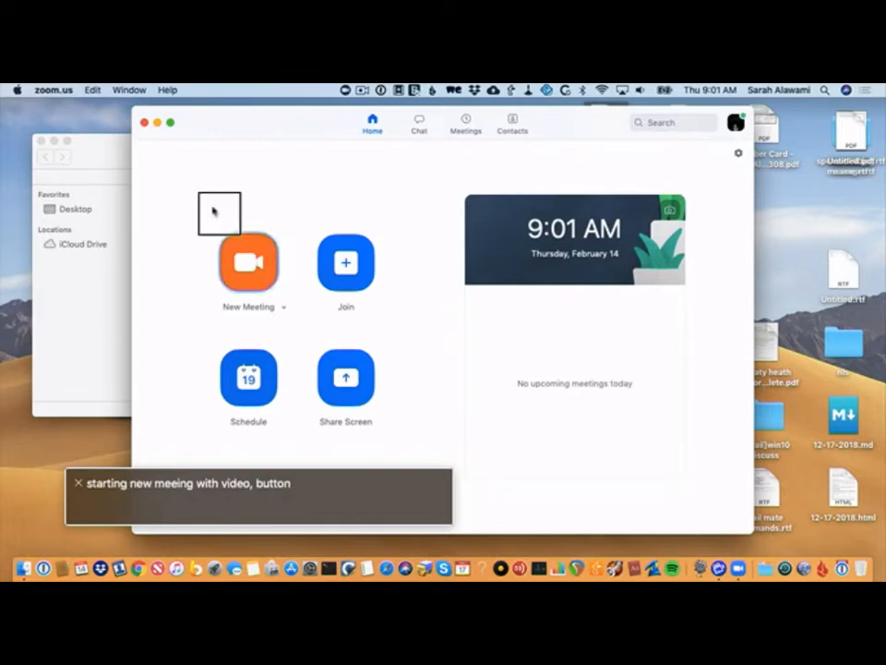
pyautogui.hotkey('ctrl', 'alt', 'Right')
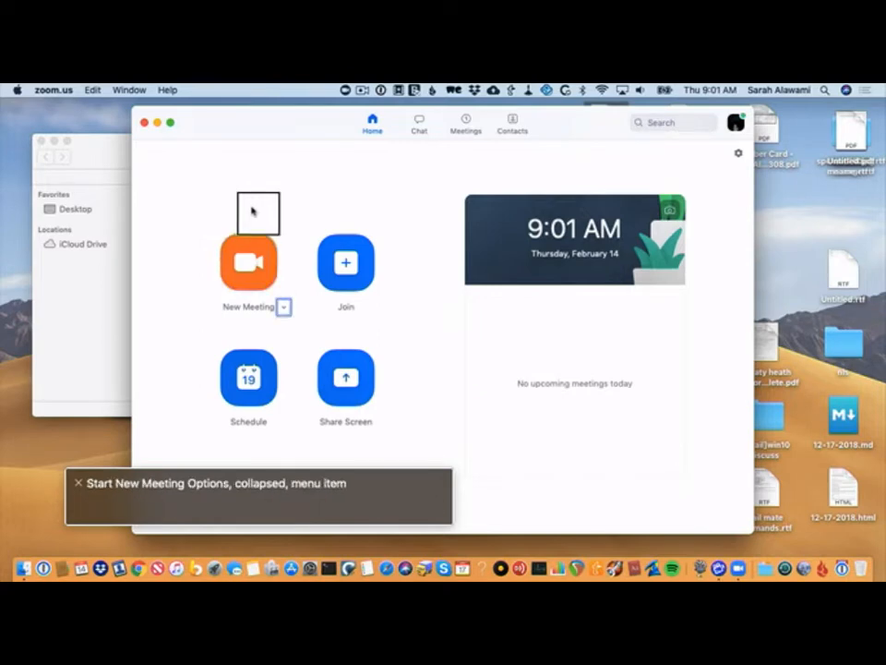
pyautogui.hotkey('ctrl', 'alt', 'Right')
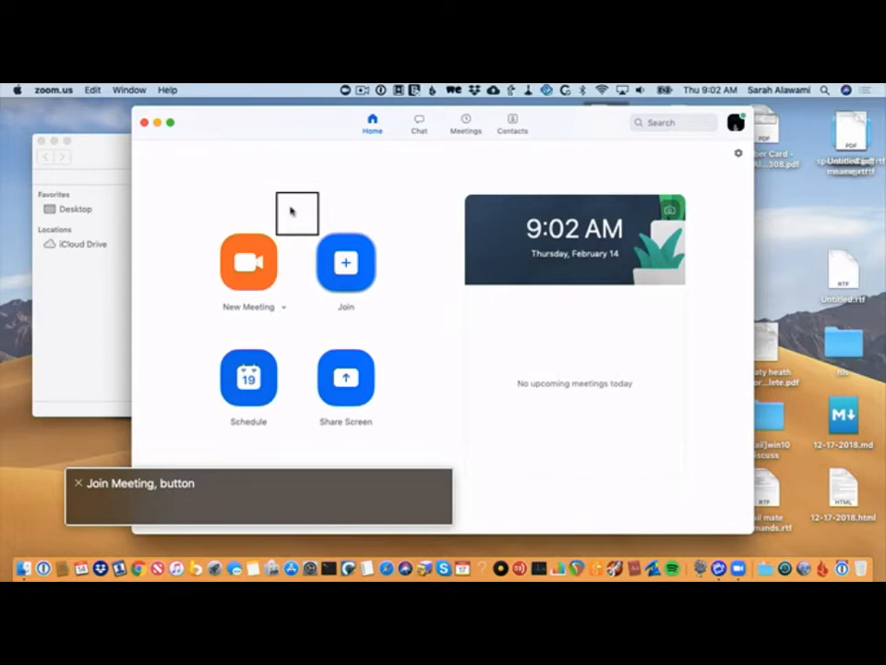
pyautogui.hotkey('ctrl', 'alt', 'Right')
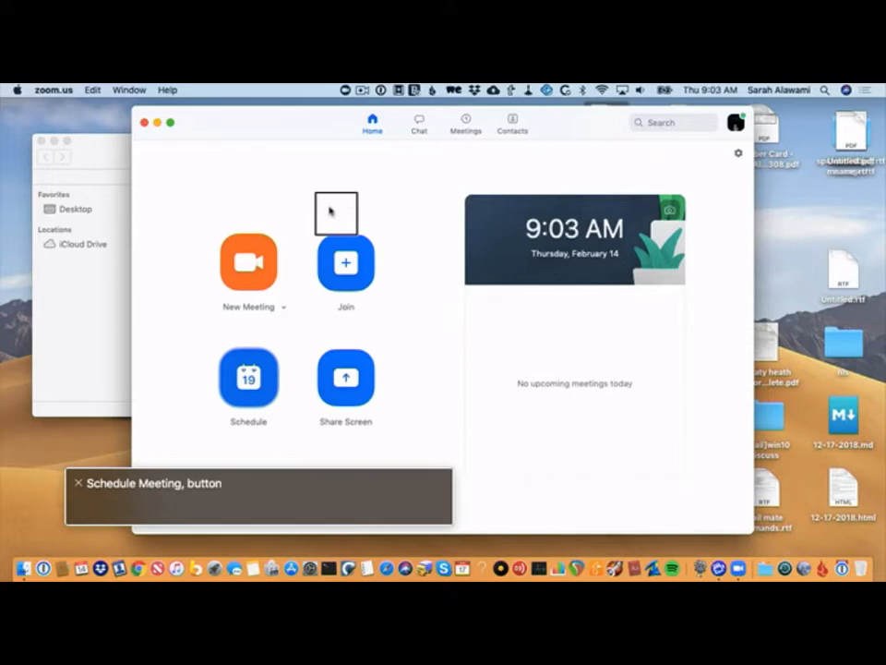
pyautogui.press('Tab')
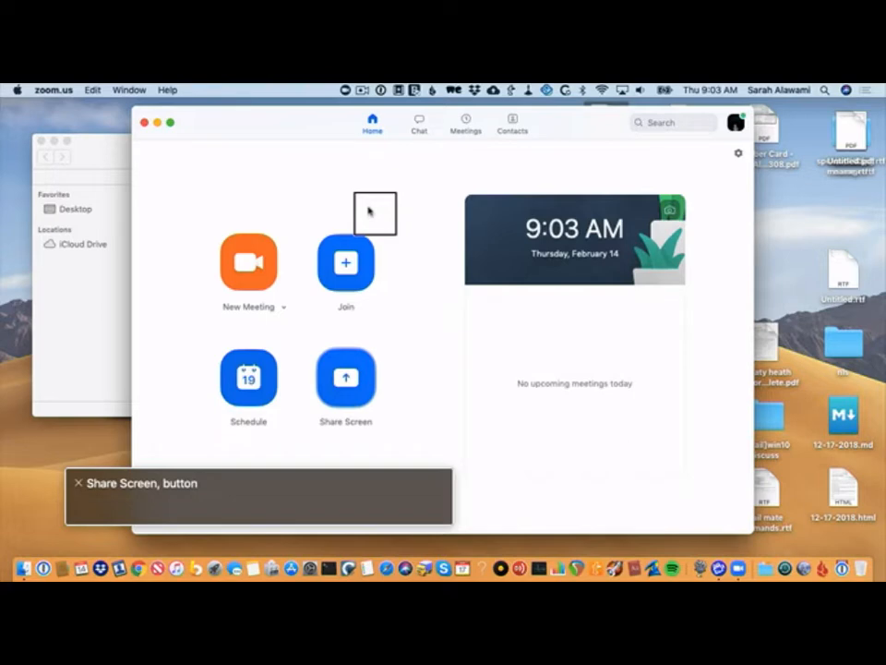
pyautogui.hotkey('ctrl', 'alt', 'Right')
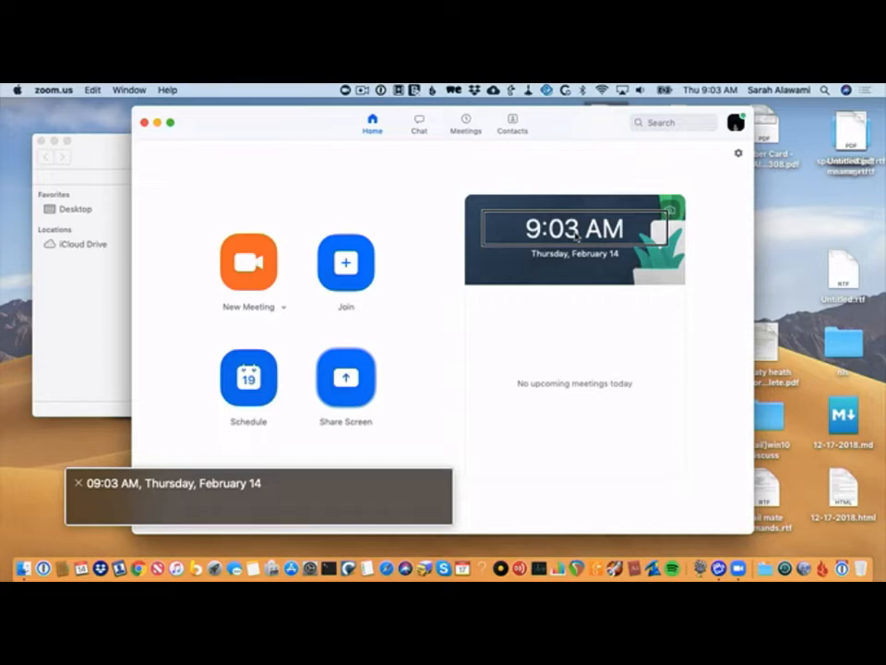
pyautogui.hotkey('ctrl', 'alt', 'Right')
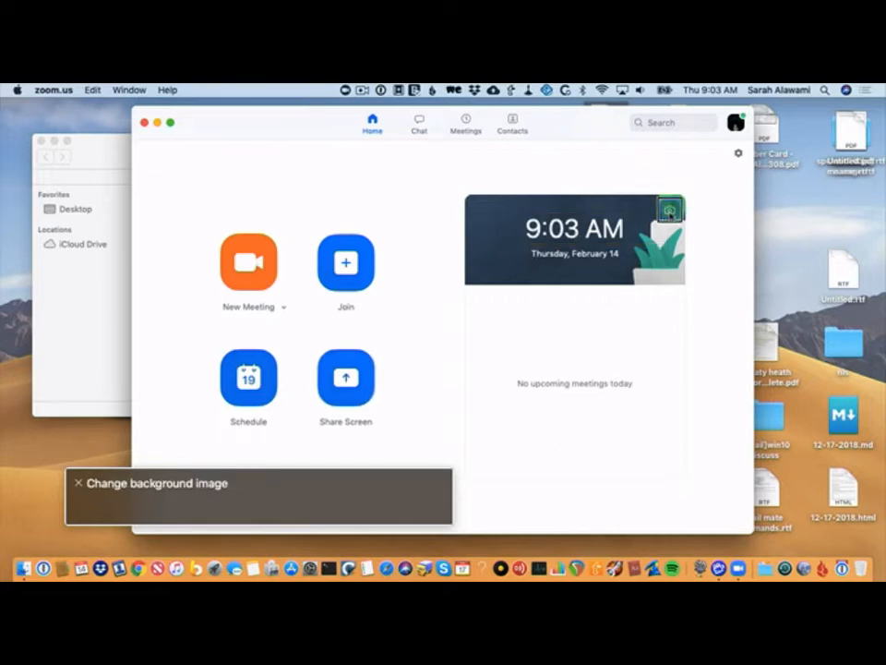
pyautogui.hotkey('ctrl', 'alt', 'Right')
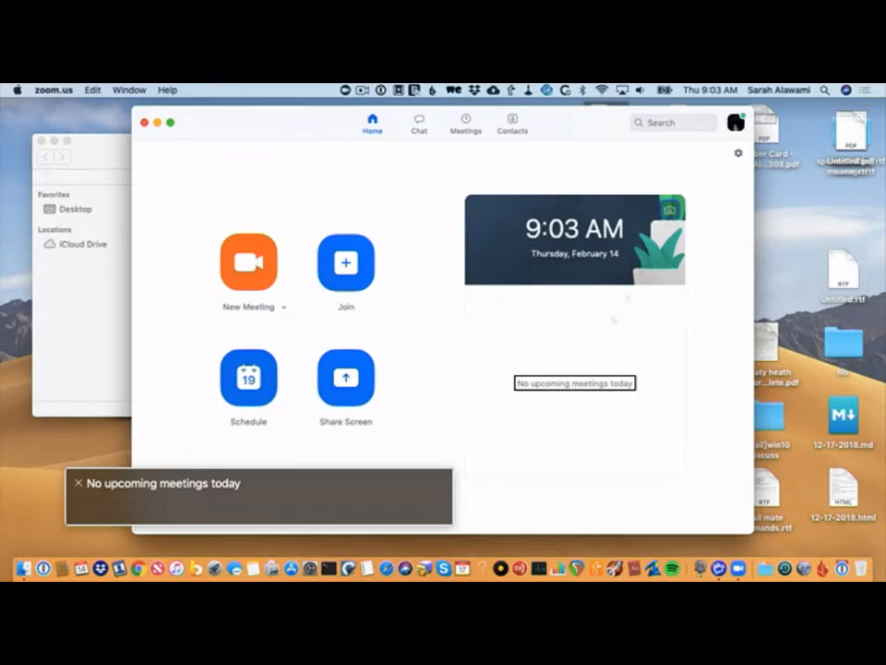
# Return to the New Meeting action and expand its start options
pyautogui.hotkey('ctrl', 'alt', 'Left')
pyautogui.hotkey('ctrl', 'alt', 'Left')
pyautogui.hotkey('ctrl', 'alt', 'Left')
pyautogui.hotkey('ctrl', 'alt', 'Left')
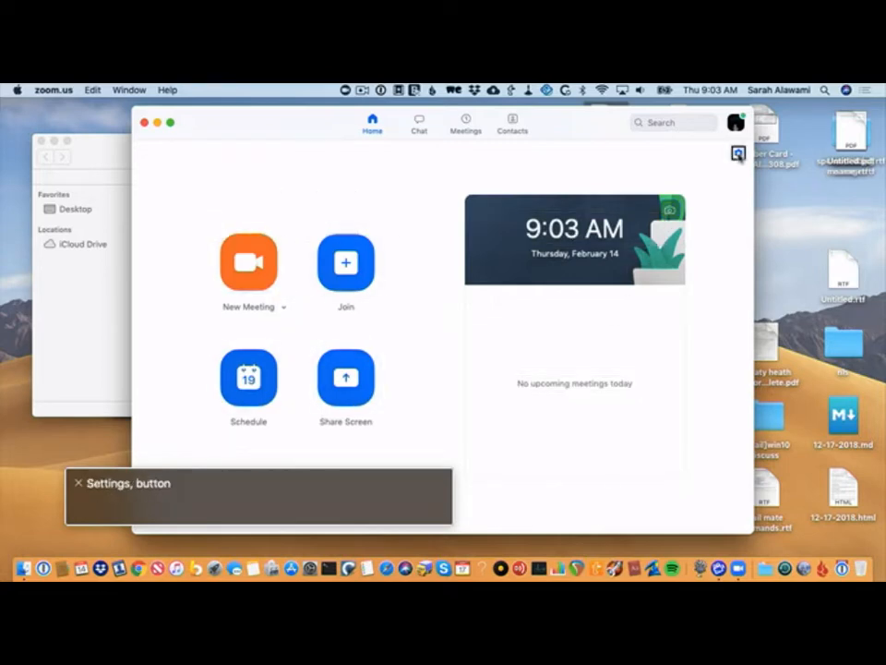
pyautogui.hotkey('ctrl', 'alt', 'Left')
pyautogui.hotkey('ctrl', 'alt', 'Right')
pyautogui.hotkey('ctrl', 'alt', 'Right')
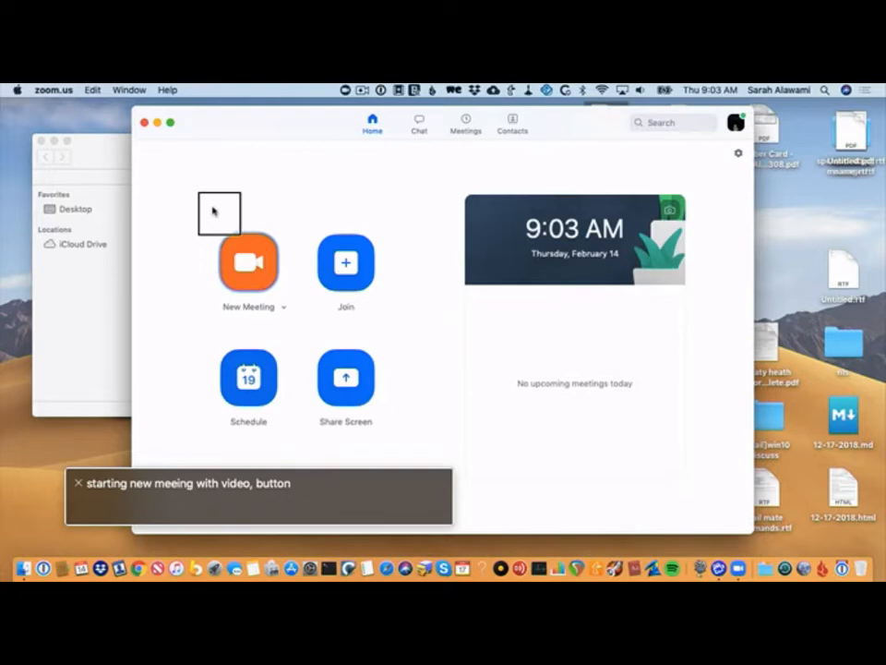
pyautogui.hotkey('ctrl', 'alt', 'Right')
pyautogui.hotkey('ctrl', 'alt', 'Left')
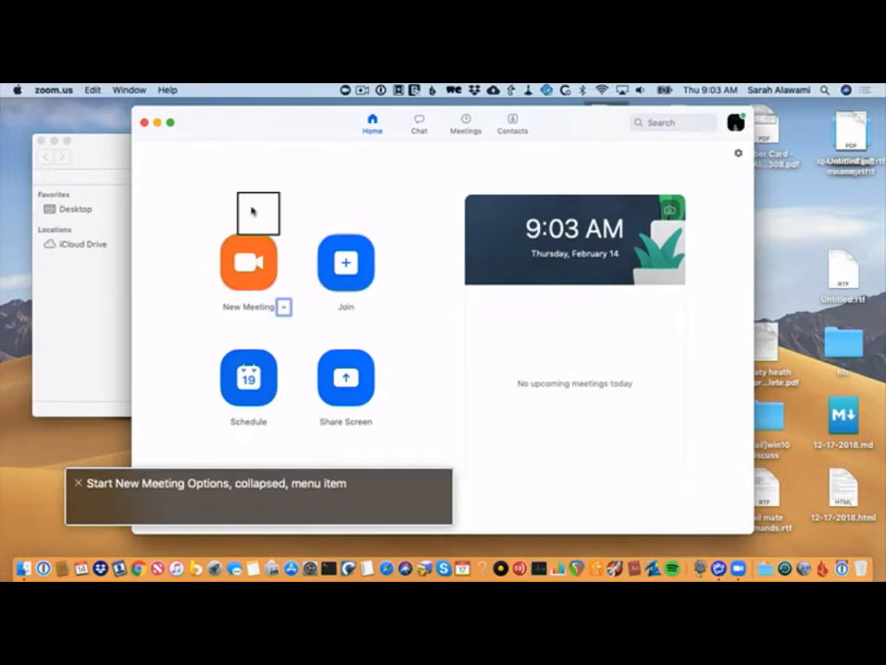
pyautogui.hotkey('ctrl', 'alt', 'space')
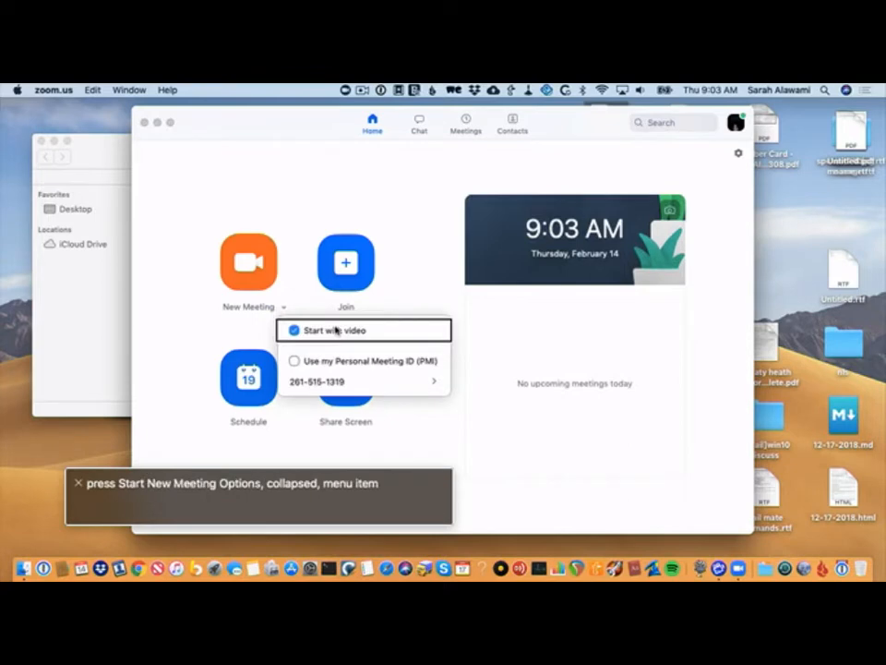
# Examine the Start with video and Use my Personal Meeting ID (PMI) options for new meetings
pyautogui.hotkey('ctrl', 'alt', 'Right')
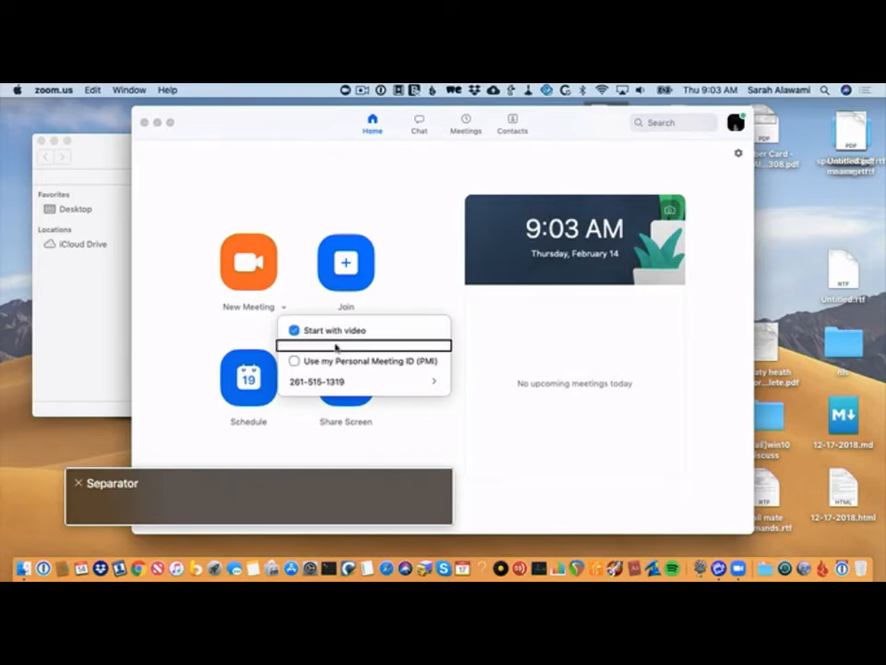
pyautogui.hotkey('ctrl', 'alt', 'Left')
pyautogui.hotkey('ctrl', 'alt', 'Right')
pyautogui.hotkey('ctrl', 'alt', 'Right')
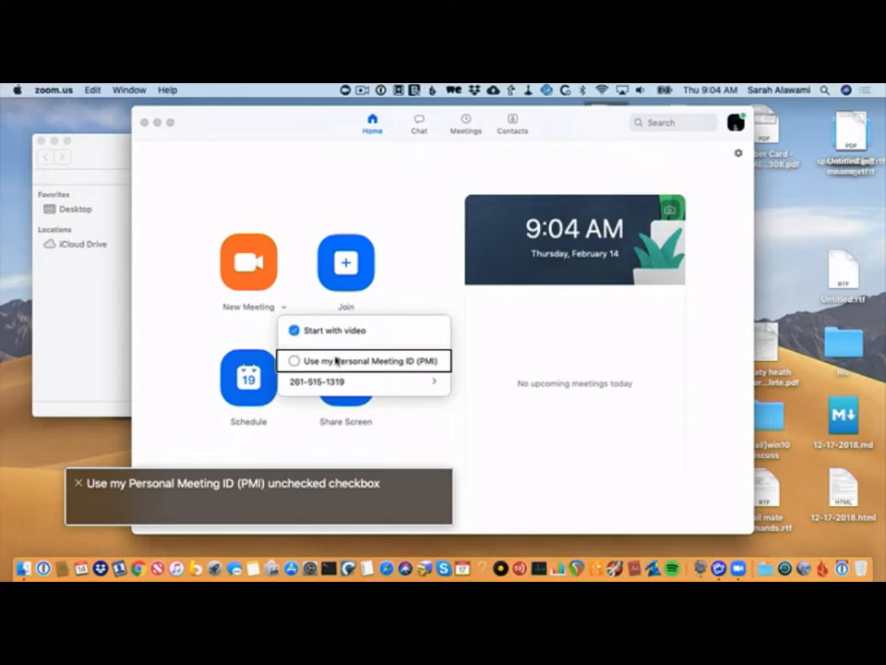
# Examine the Copy ID, Copy Invitation and PMI Settings choices for the personal meeting ID, and return to the start options
pyautogui.hotkey('ctrl', 'alt', 'Right')
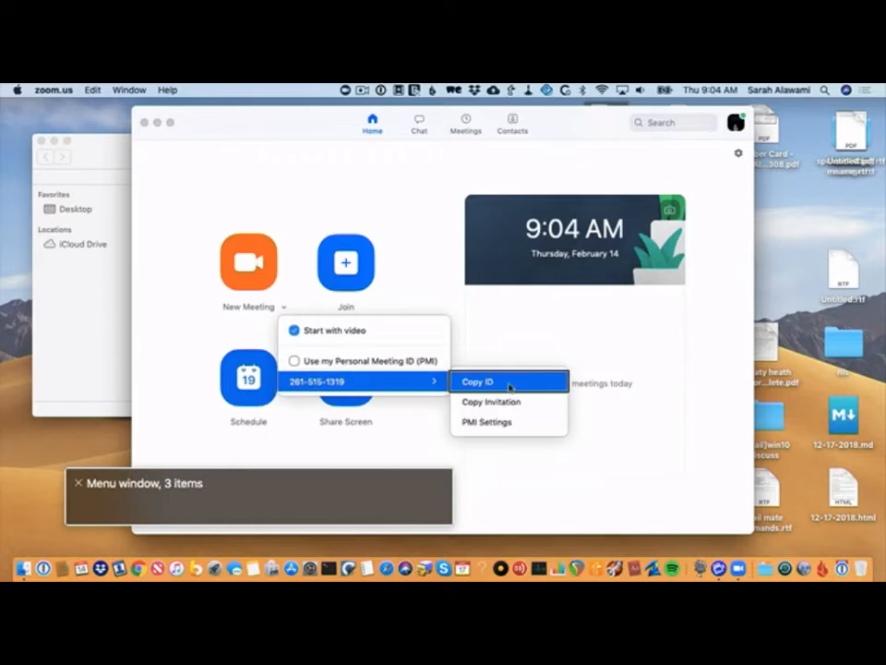
pyautogui.press('Down')
pyautogui.press('Up')
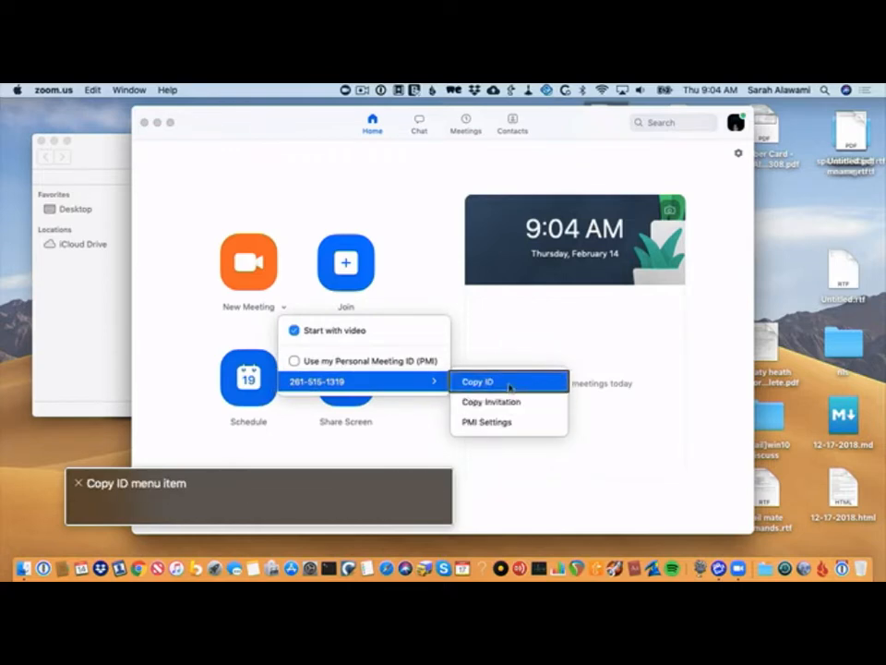
pyautogui.press('Down')
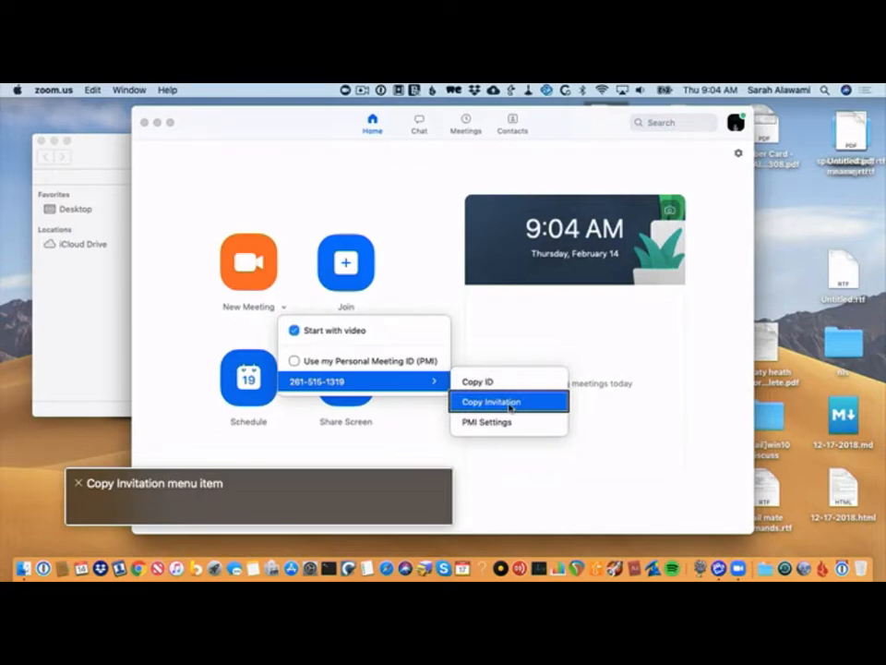
pyautogui.press('Down')
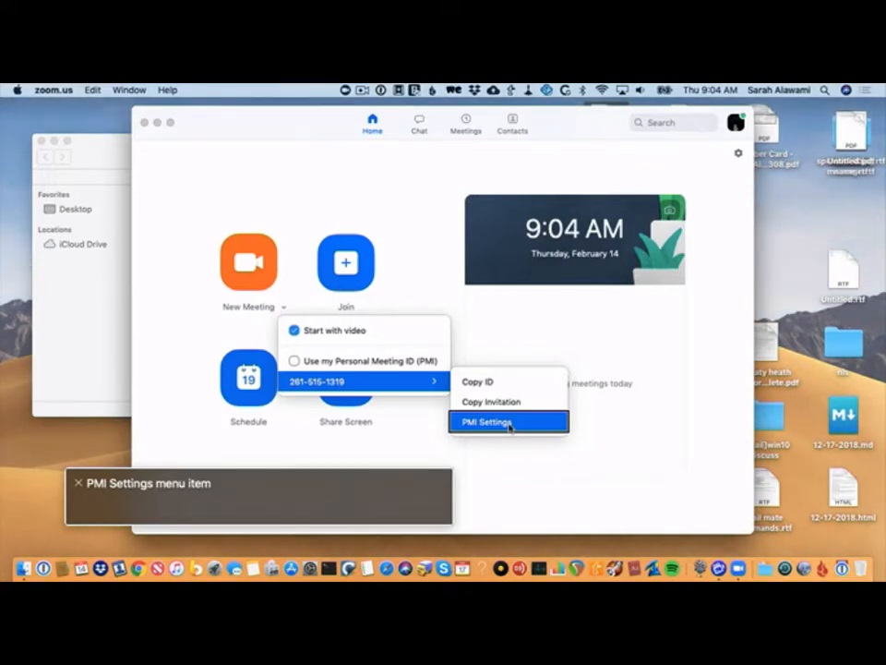
pyautogui.press('Up')
pyautogui.press('Up')
pyautogui.press('Left')
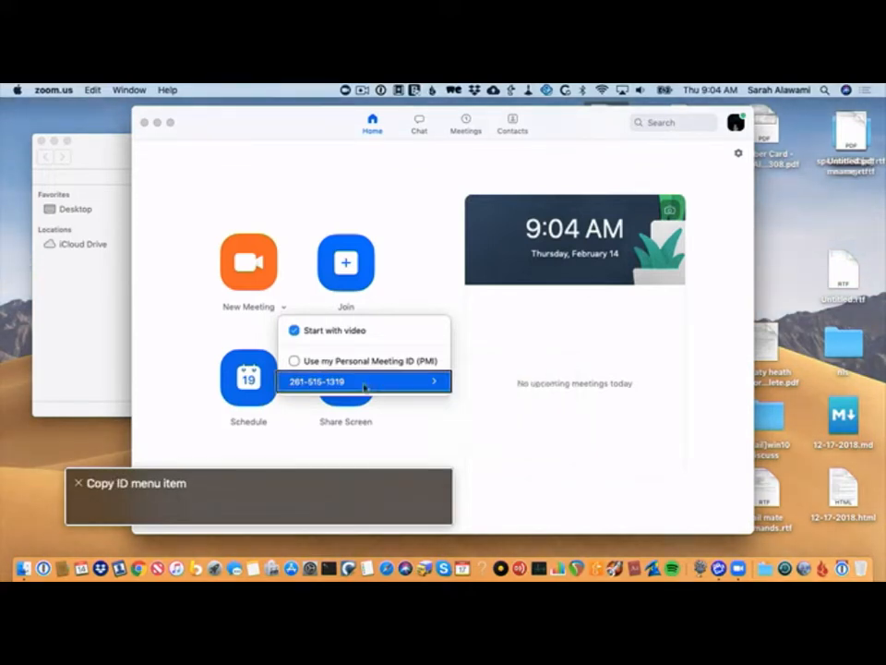
# Turn off Start with video for new meetings
pyautogui.press('Up')
pyautogui.press('Up')
pyautogui.press('Up')
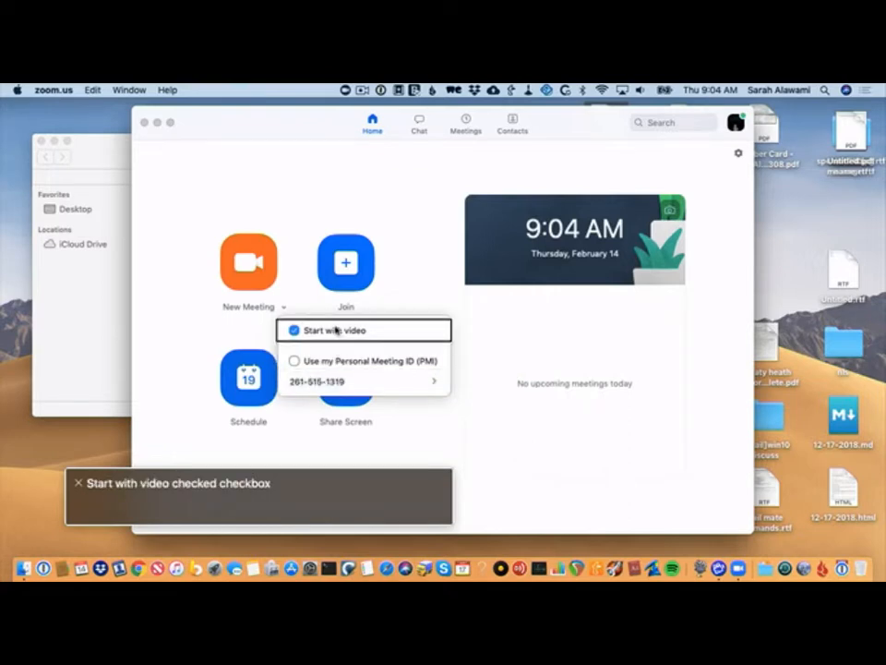
pyautogui.hotkey('ctrl', 'alt', 'space')
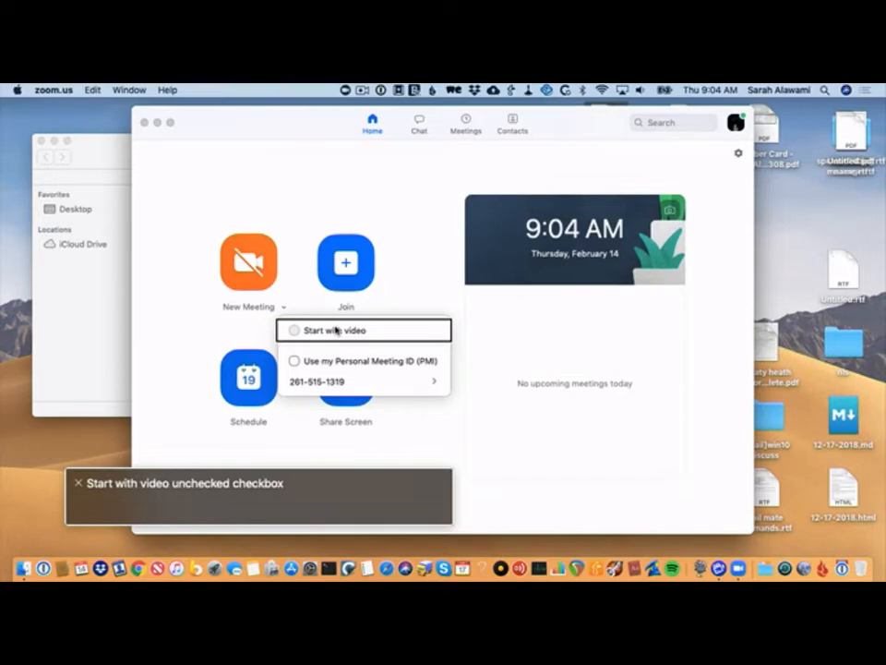
# Copy the personal meeting ID from the new-meeting options
pyautogui.hotkey('ctrl', 'alt', 'Right')
pyautogui.hotkey('ctrl', 'alt', 'Right')
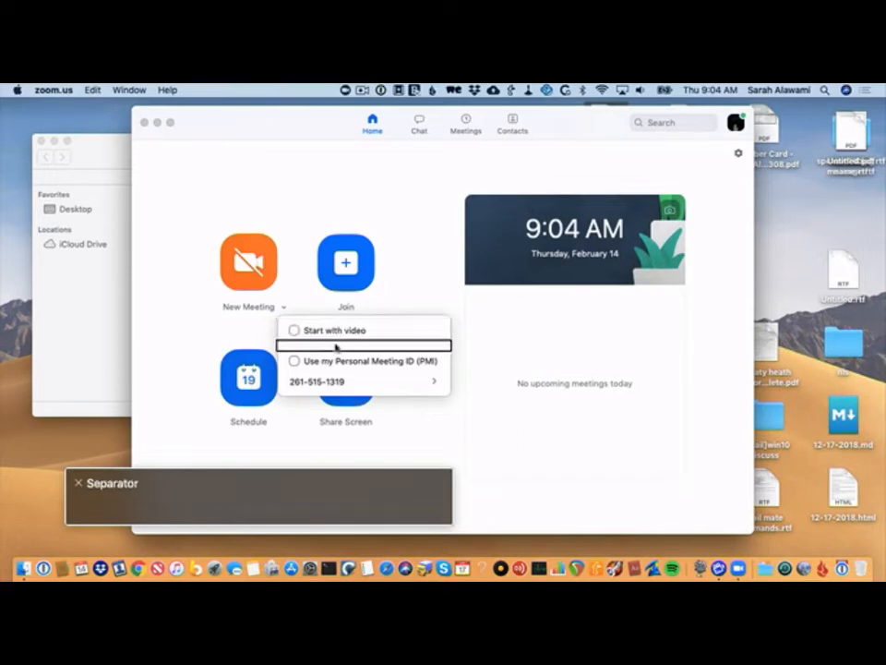
pyautogui.moveTo(508, 386)
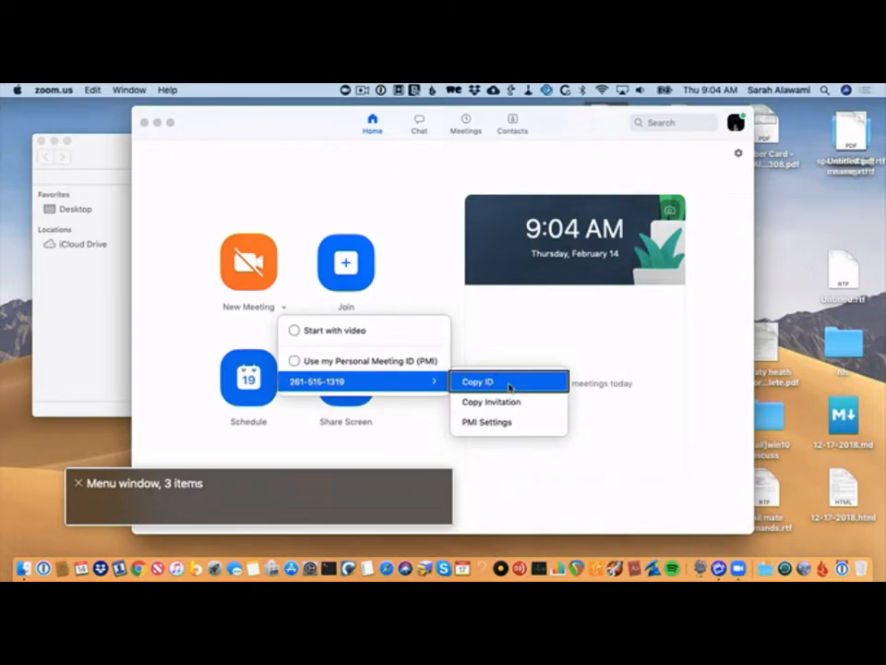
pyautogui.click(509, 386)
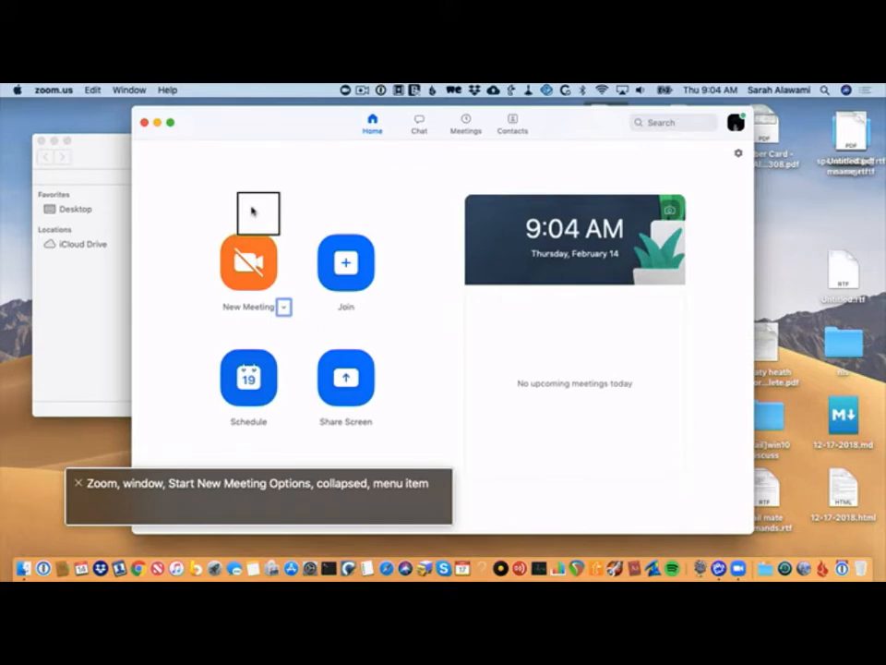
# Check the New Meeting action's video state and open Zoom's Settings
pyautogui.hotkey('ctrl', 'alt', 'Left')
pyautogui.hotkey('ctrl', 'alt', 'Left')
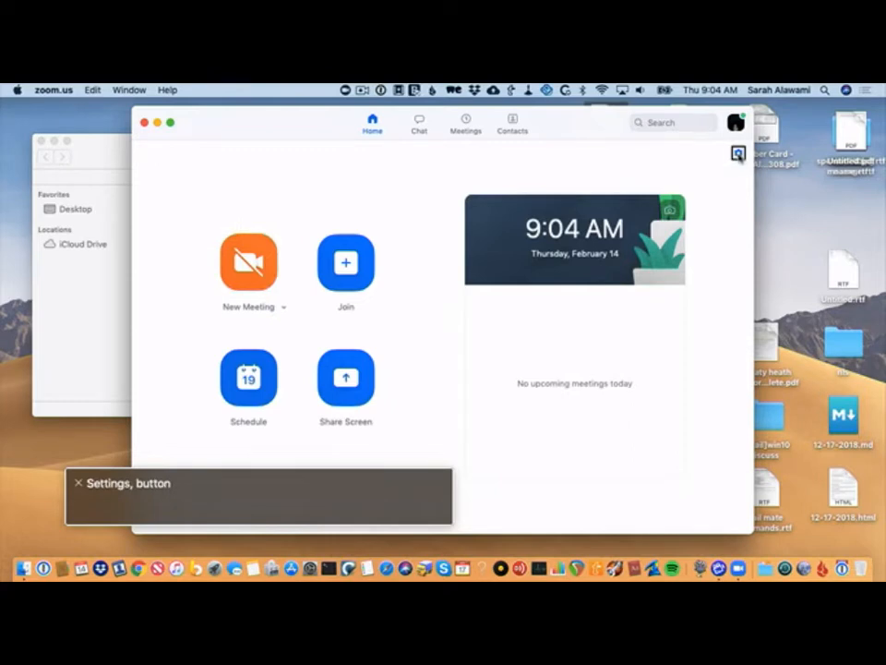
pyautogui.hotkey('ctrl', 'alt', 'Right')
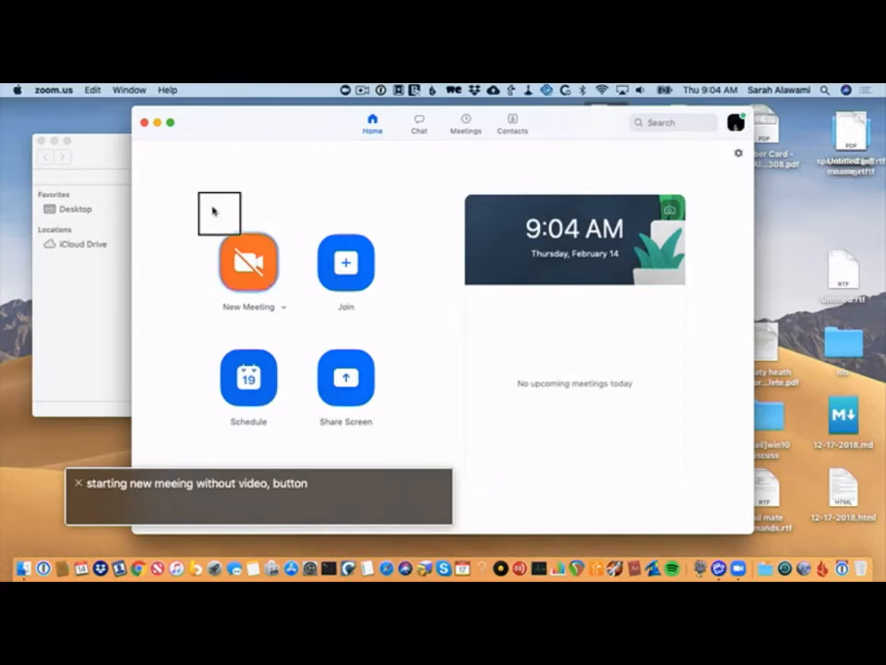
pyautogui.hotkey('ctrl', 'alt', 'Left')
pyautogui.hotkey('ctrl', 'alt', 'Left')
pyautogui.hotkey('ctrl', 'alt', 'Right')
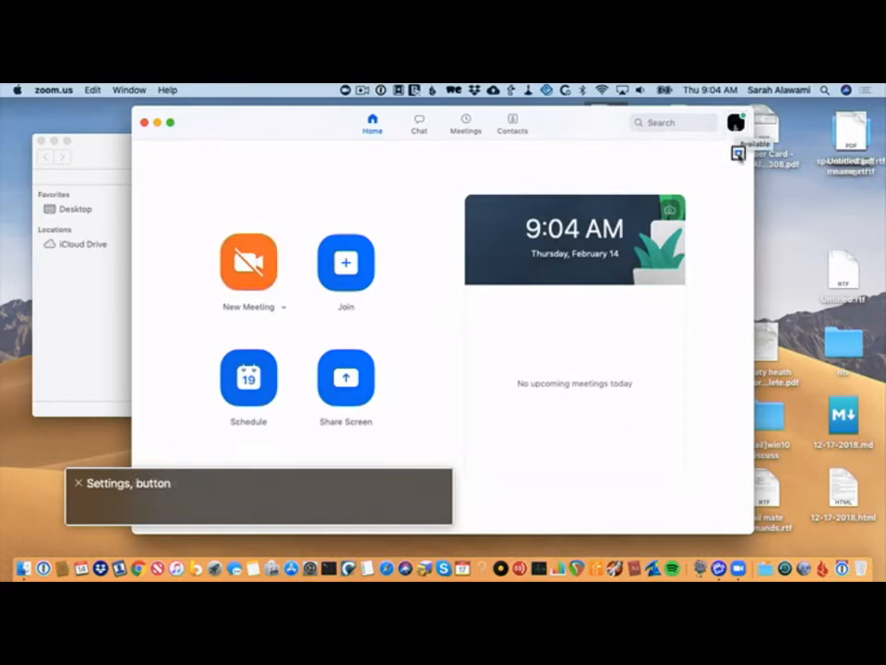
pyautogui.hotkey('ctrl', 'alt', 'space')
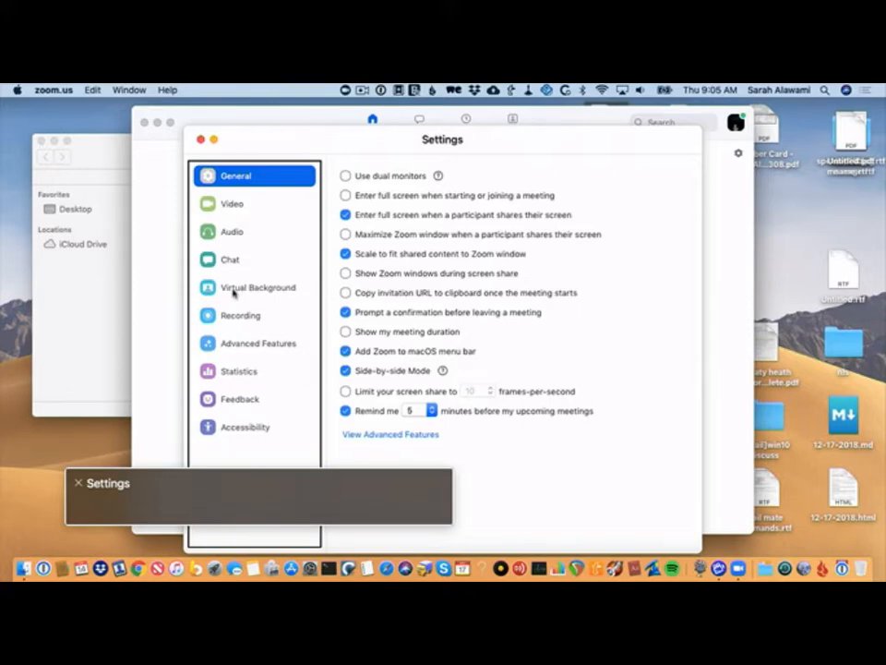
# Examine the settings categories and the General options for dual monitors, full screen, window maximizing and scaling shared content
pyautogui.hotkey('ctrl', 'alt', 'Left')
pyautogui.hotkey('ctrl', 'alt', 'Right')
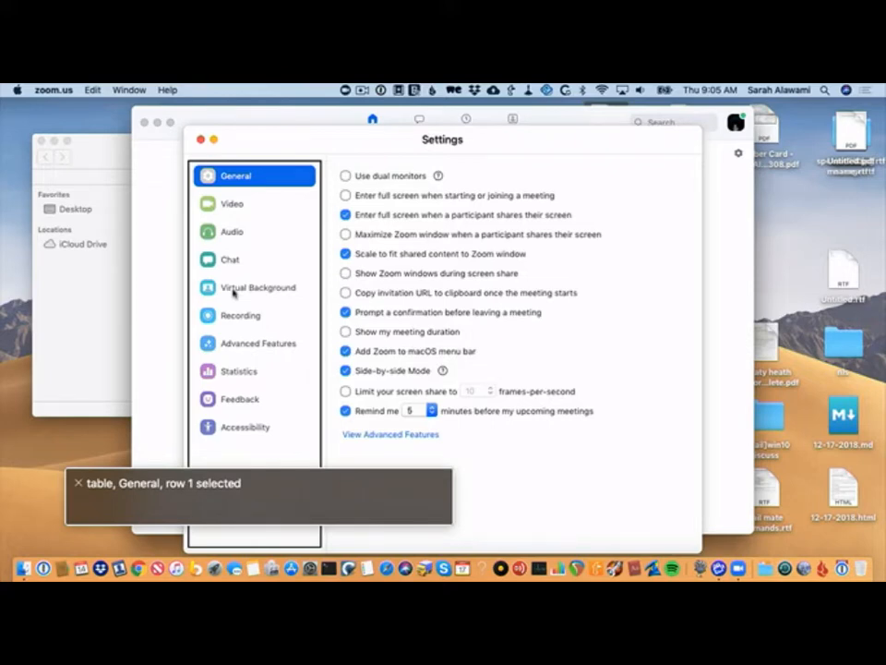
pyautogui.hotkey('ctrl', 'alt', 'Right')
pyautogui.hotkey('ctrl', 'alt', 'Right')
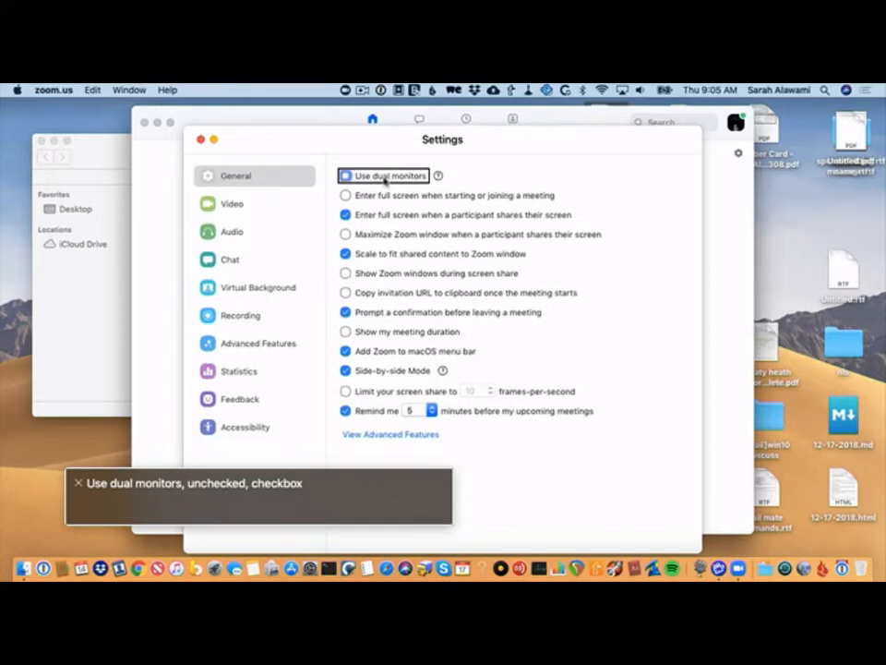
pyautogui.hotkey('ctrl', 'alt', 'Right')
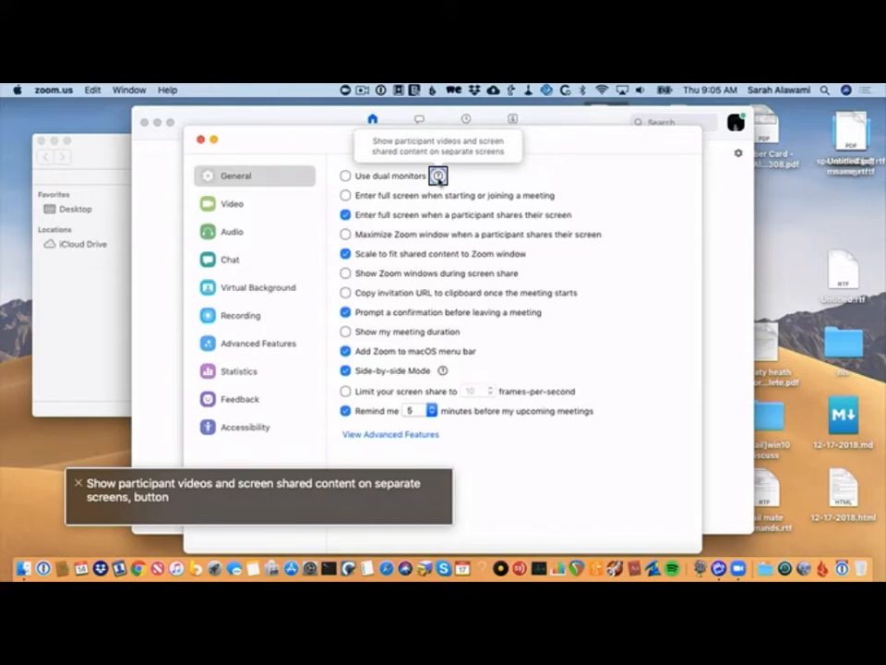
pyautogui.hotkey('ctrl', 'alt', 'Right')
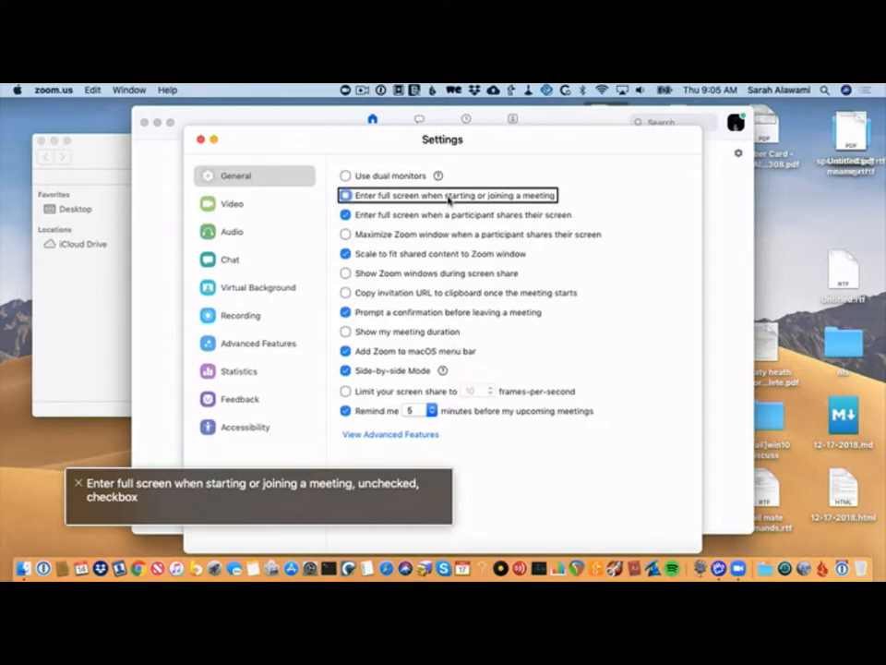
pyautogui.hotkey('ctrl', 'alt', 'Right')
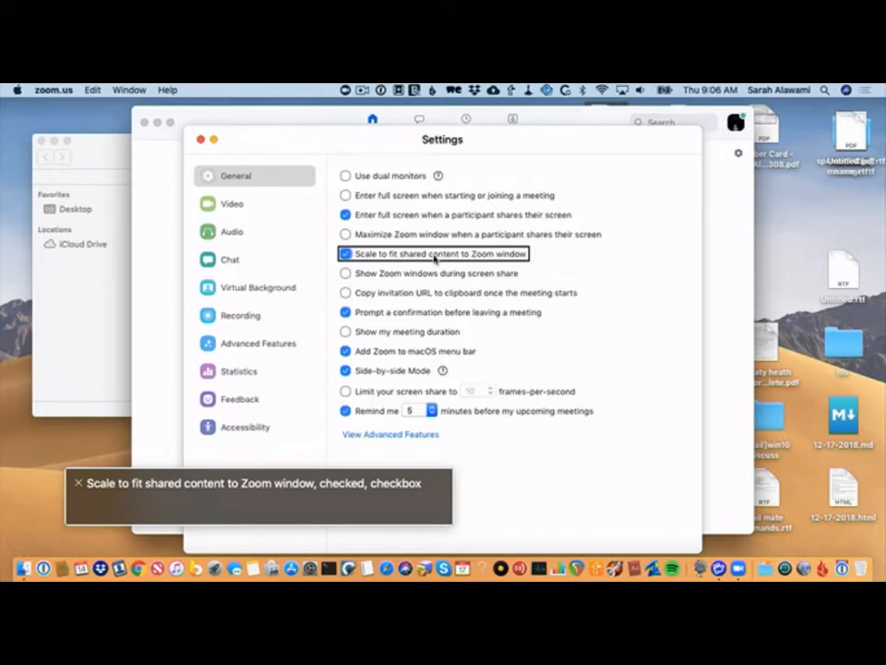
# Examine the General options for showing Zoom windows while sharing, copying the invitation URL, leave confirmation, meeting duration and the macOS menu bar
pyautogui.press('Tab')
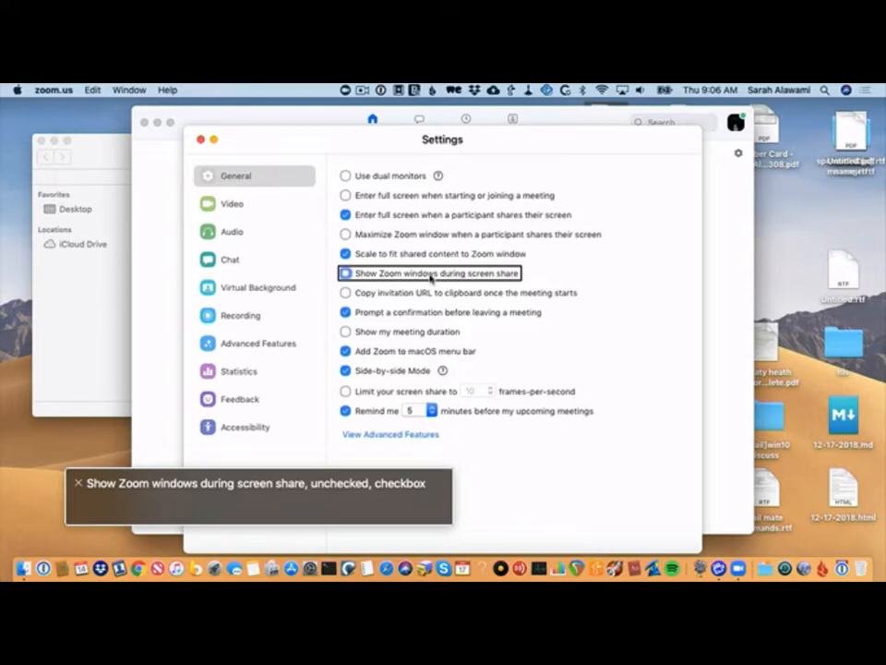
pyautogui.press('Tab')
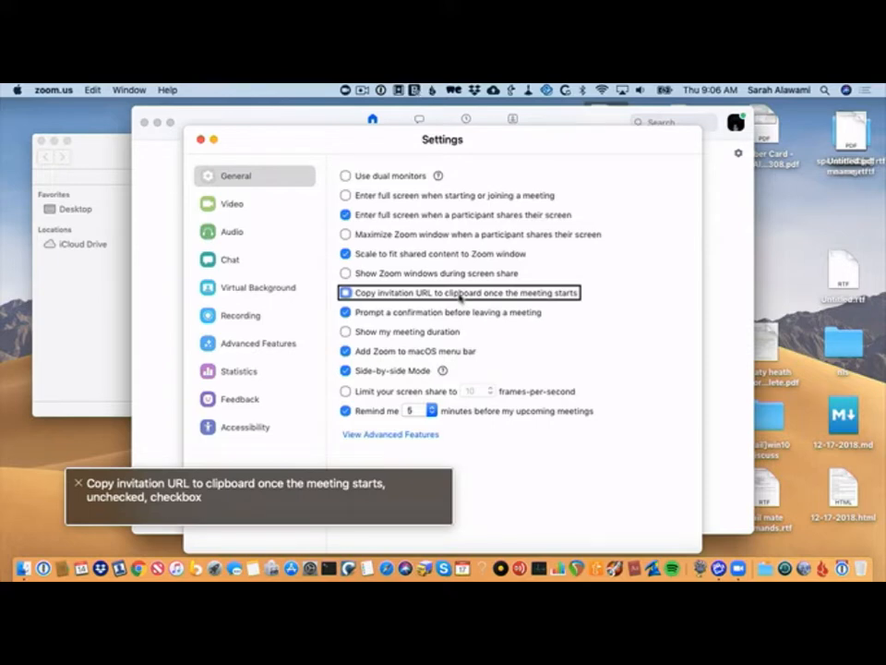
pyautogui.press('Tab')
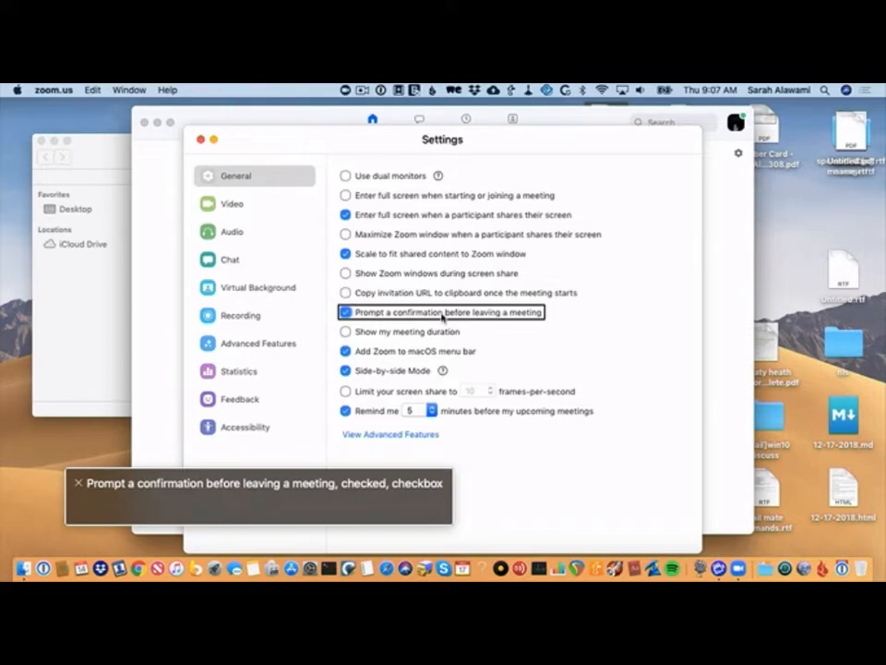
pyautogui.hotkey('ctrl', 'alt', 'Right')
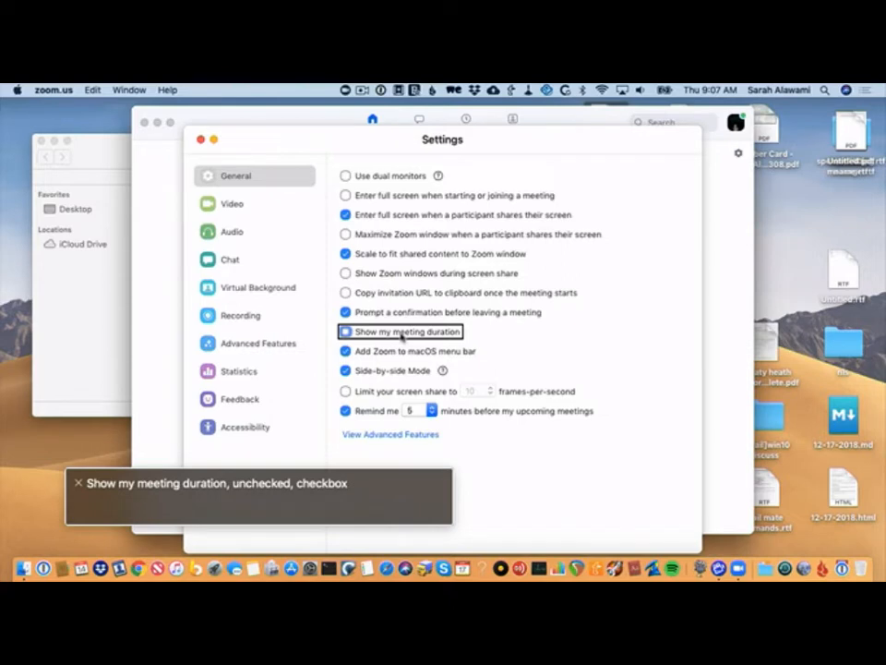
pyautogui.hotkey('ctrl', 'alt', 'Right')
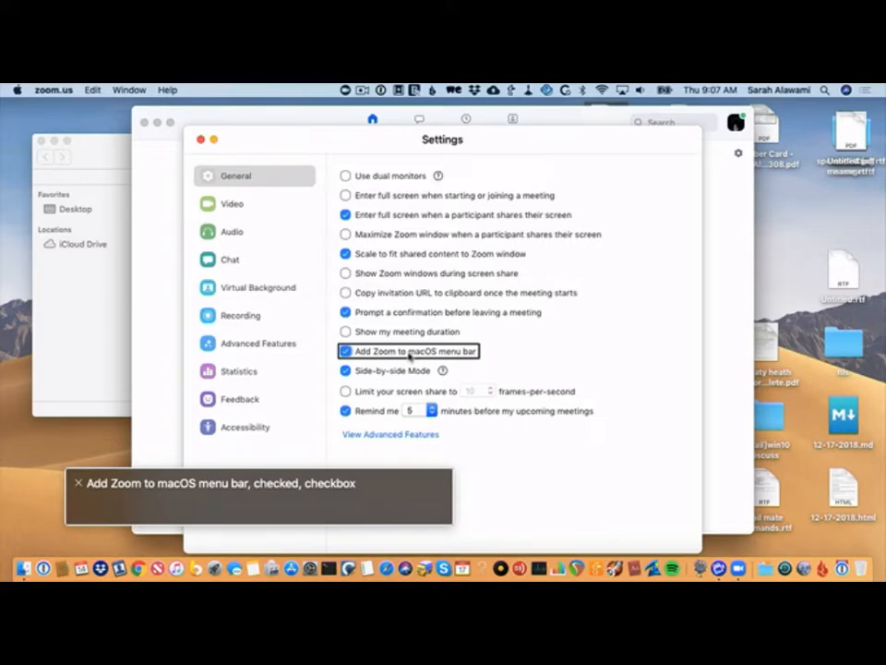
# Examine Side-by-side Mode with its explanation and the screen share frames-per-second limit
pyautogui.hotkey('ctrl', 'alt', 'Right')
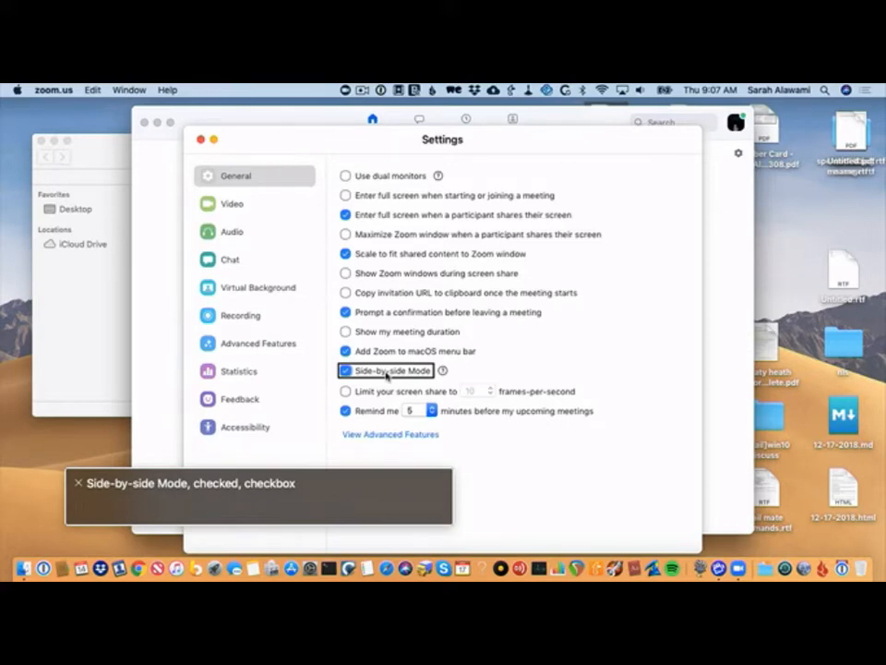
pyautogui.hotkey('ctrl', 'alt', 'Right')
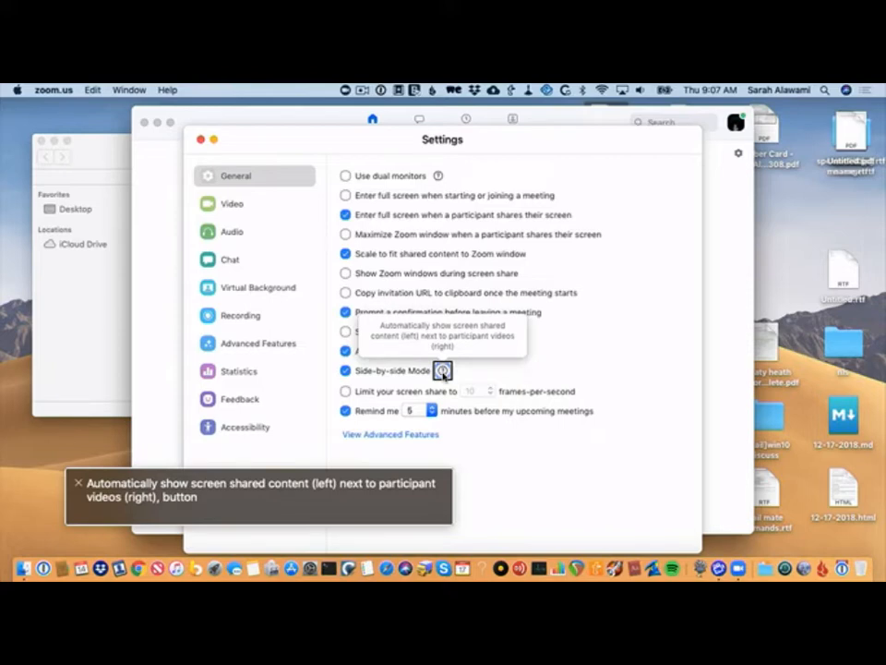
pyautogui.hotkey('ctrl', 'alt', 'Right')
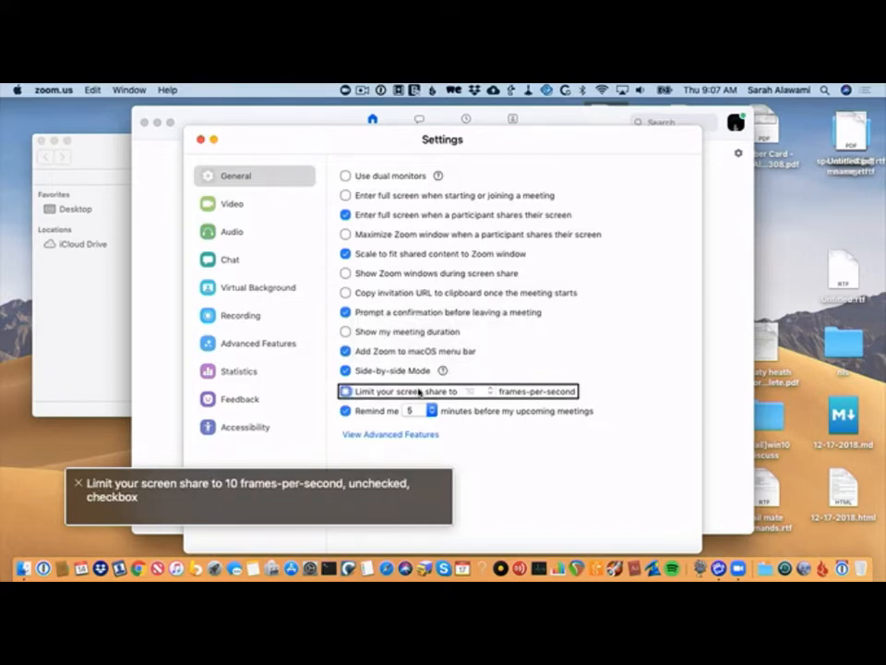
pyautogui.hotkey('ctrl', 'alt', 'Right')
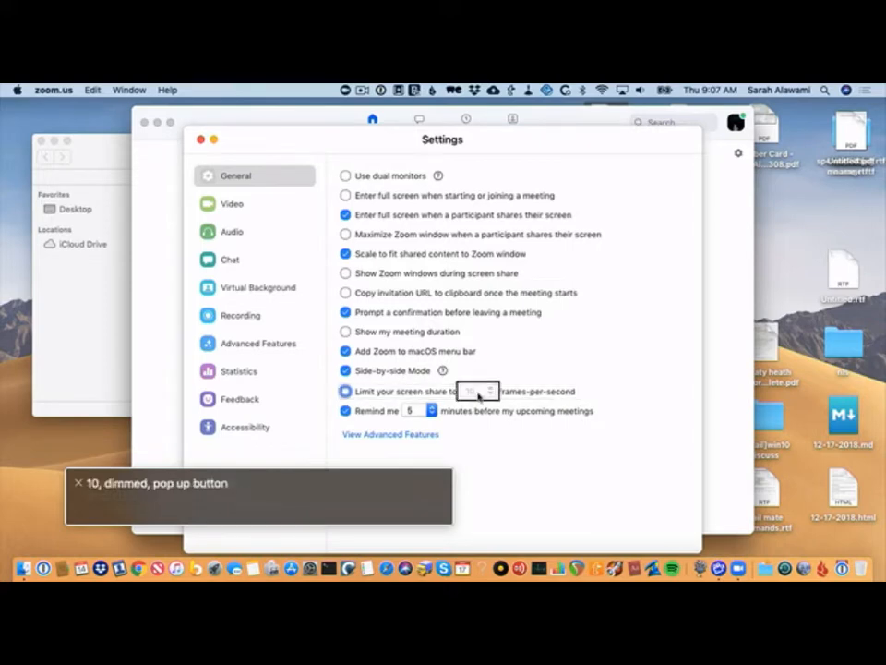
# Examine the upcoming-meeting reminder option with its choices of minutes, and the View Advanced Features link
pyautogui.hotkey('ctrl', 'alt', 'Right')
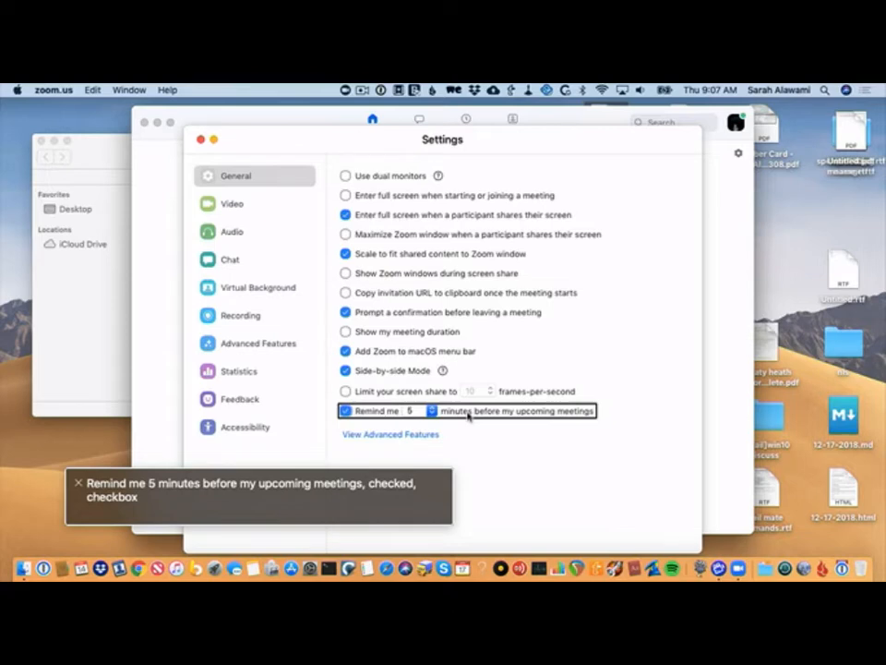
pyautogui.hotkey('ctrl', 'alt', 'Right')
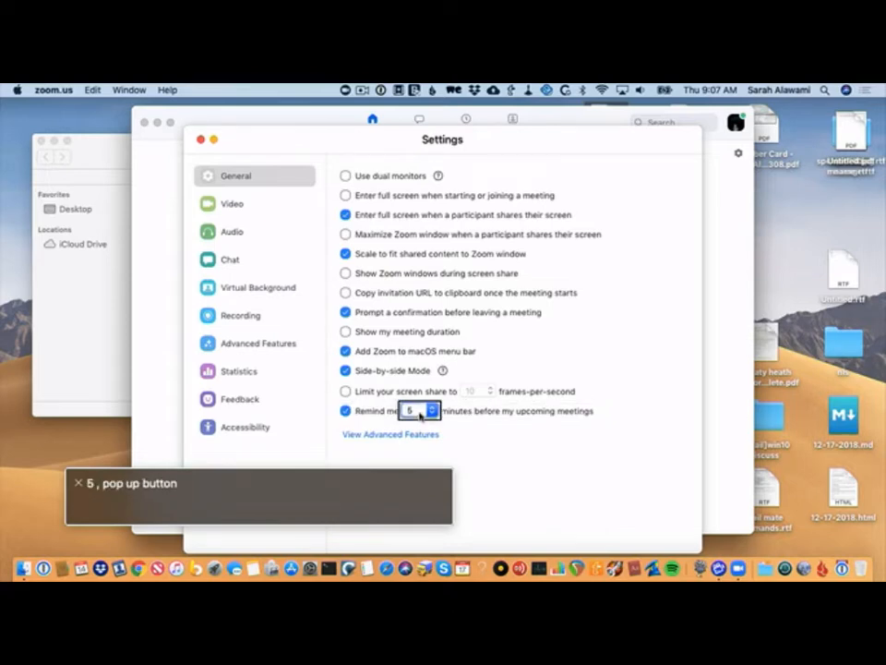
pyautogui.hotkey('ctrl', 'alt', 'space')
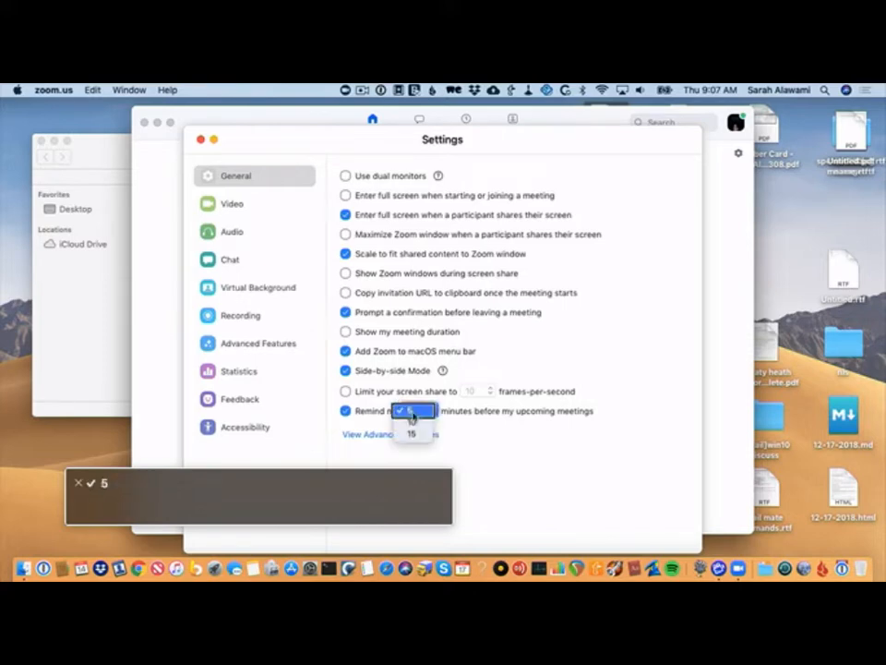
pyautogui.press('Down')
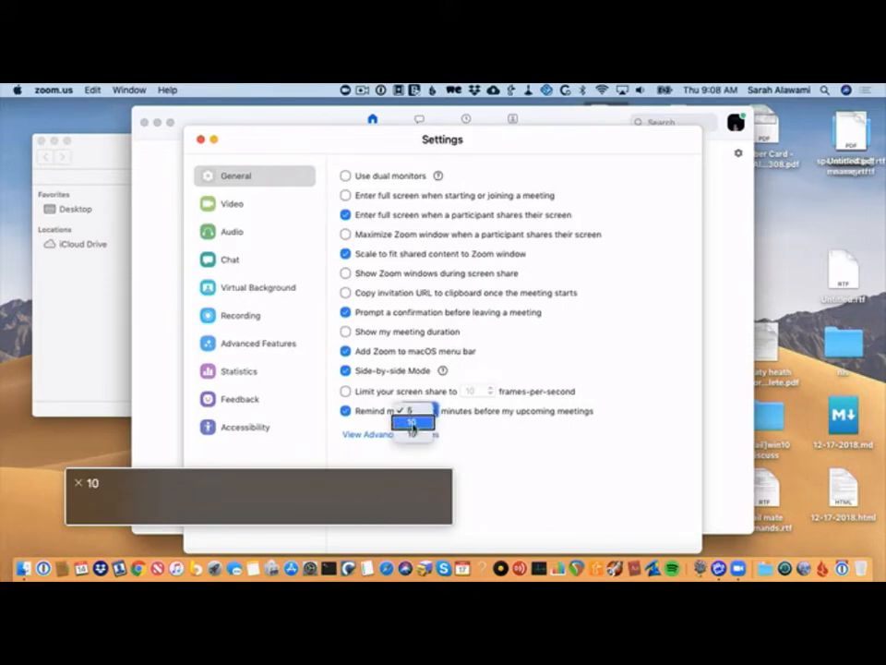
pyautogui.press('Down')
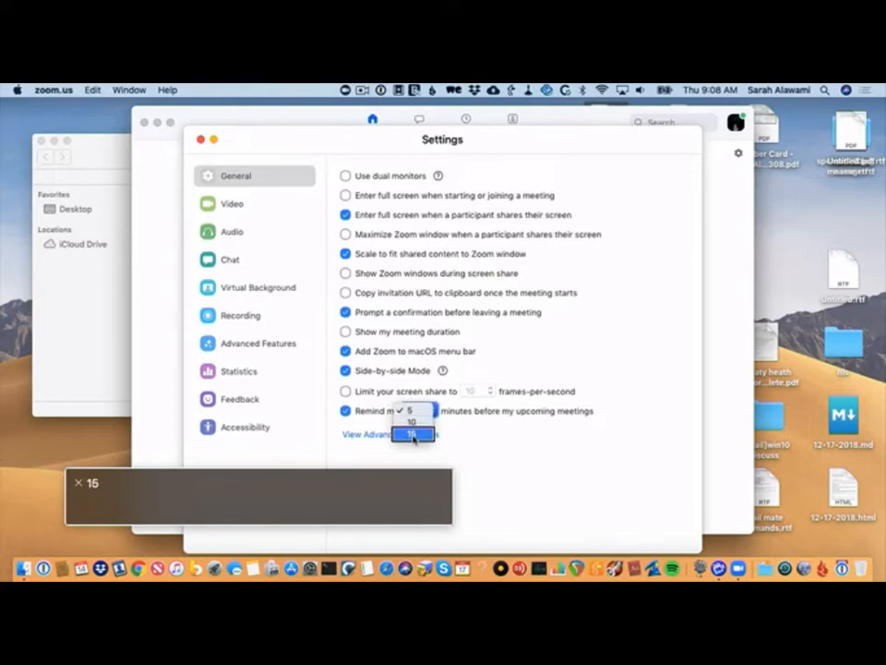
pyautogui.press('Escape')
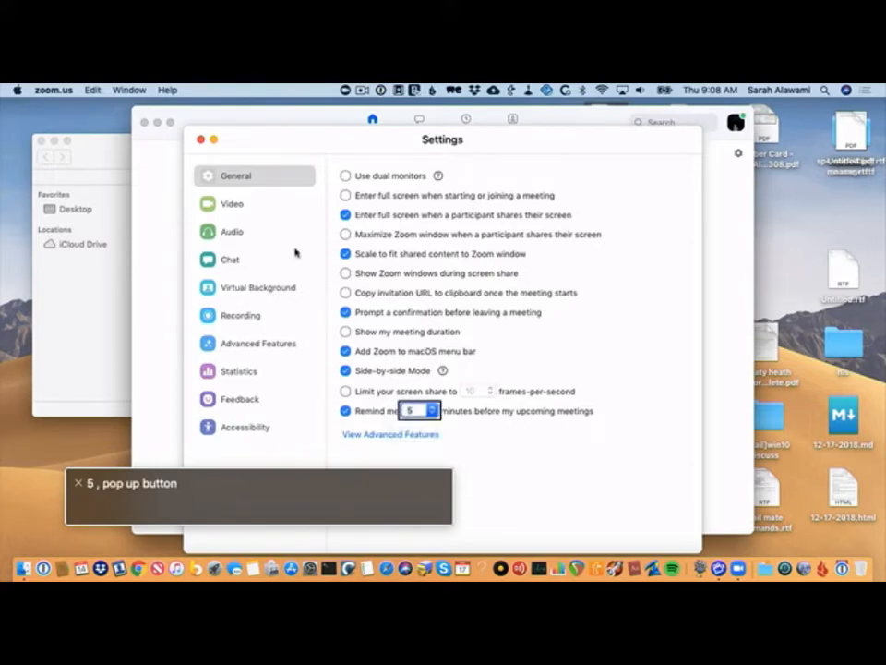
pyautogui.press('Tab')
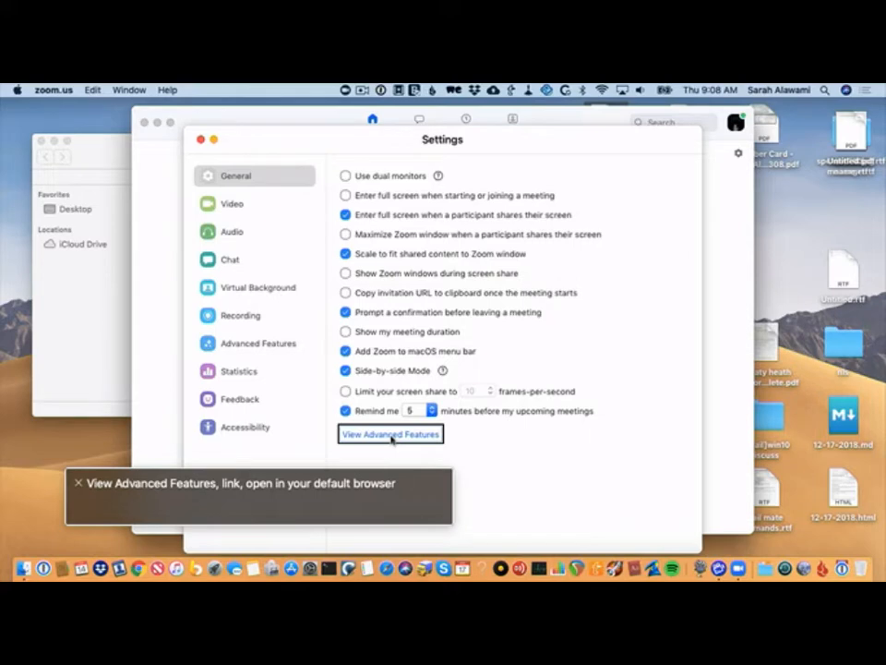
# Open the Video settings and examine the camera selection and the 16:9 (Widescreen) and Original ratio options
pyautogui.press('Tab')
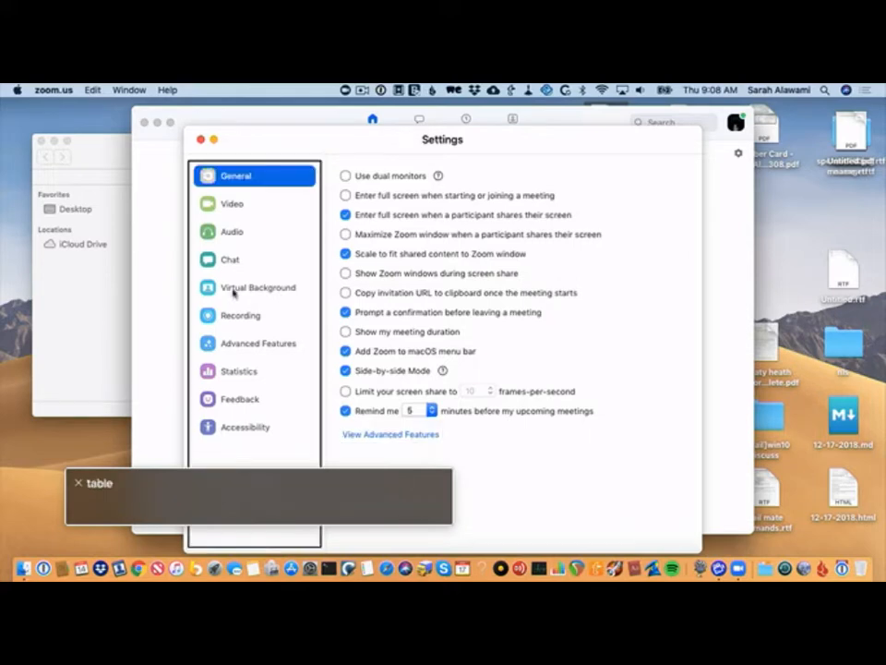
pyautogui.press('Down')
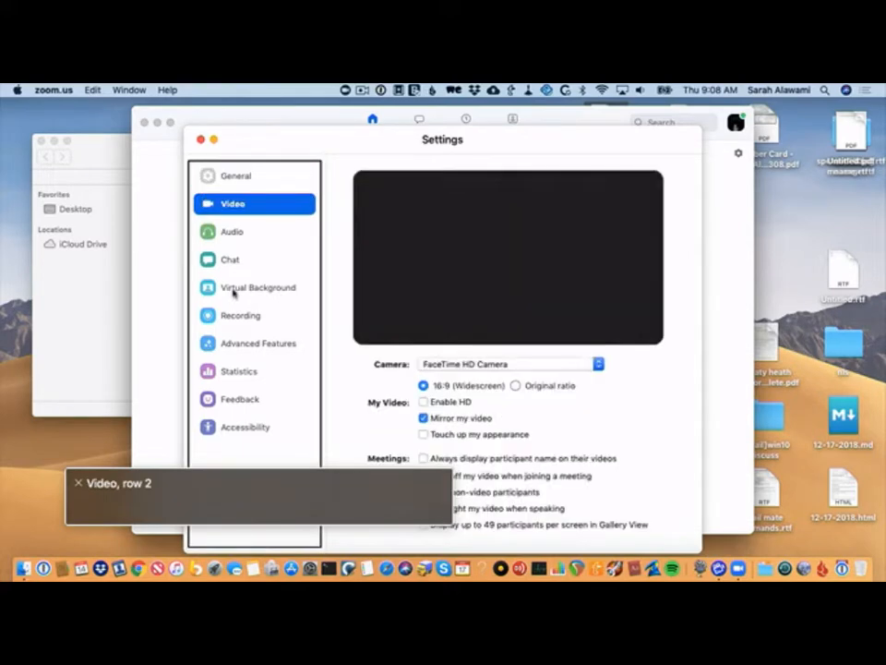
pyautogui.hotkey('ctrl', 'alt', 'Right')
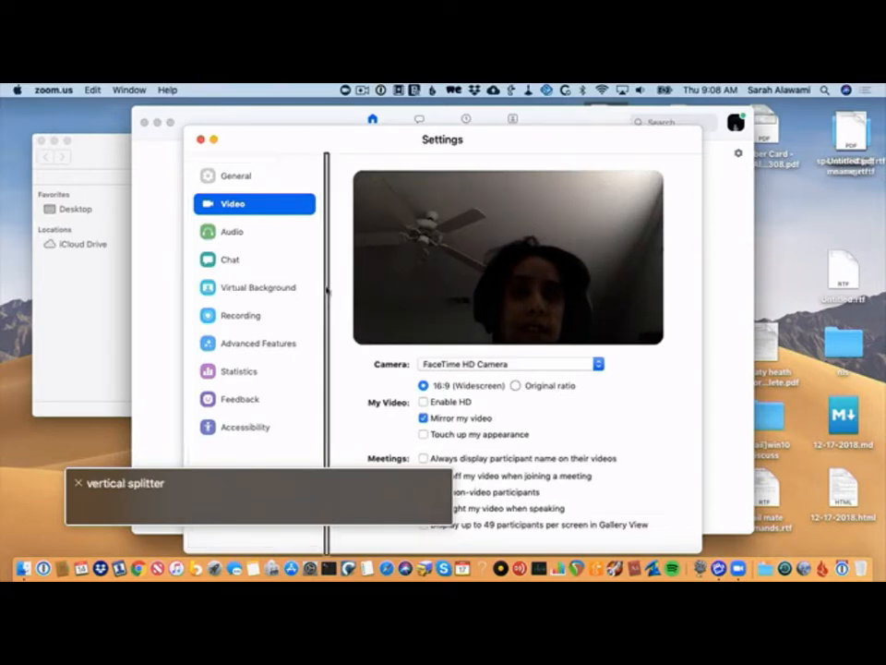
pyautogui.hotkey('ctrl', 'alt', 'Right')
pyautogui.hotkey('ctrl', 'alt', 'Right')
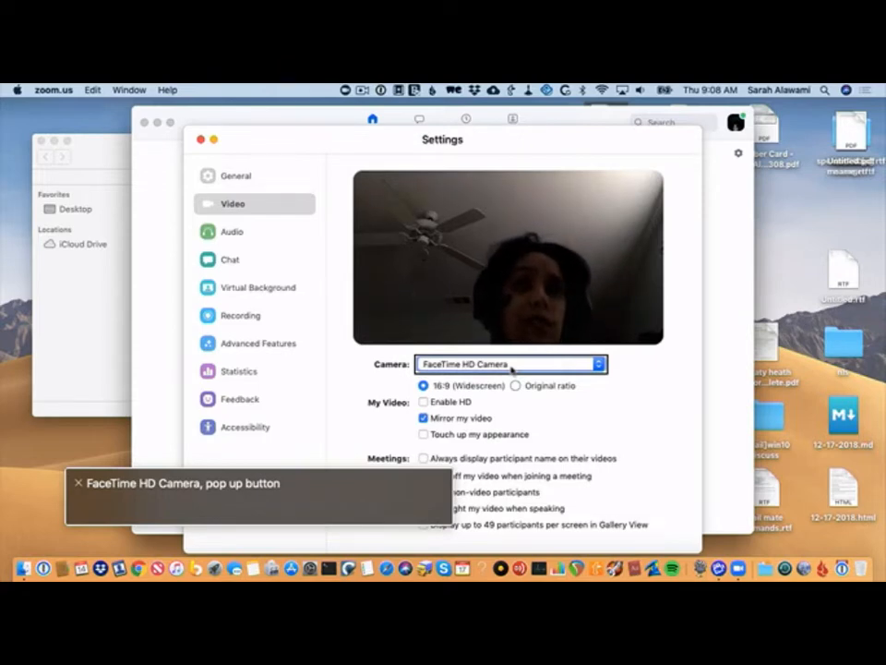
pyautogui.hotkey('ctrl', 'alt', 'Right')
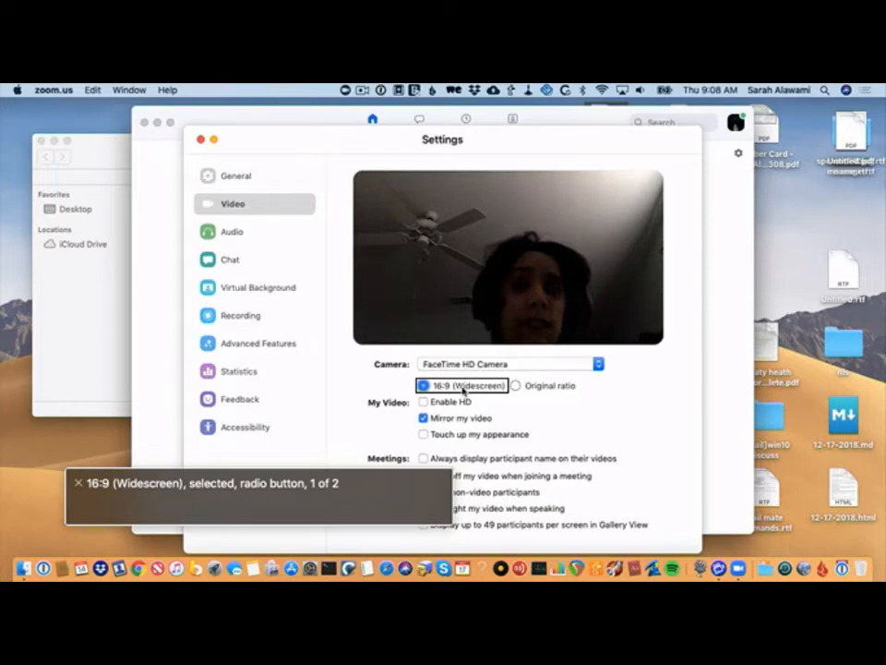
pyautogui.hotkey('ctrl', 'alt', 'Right')
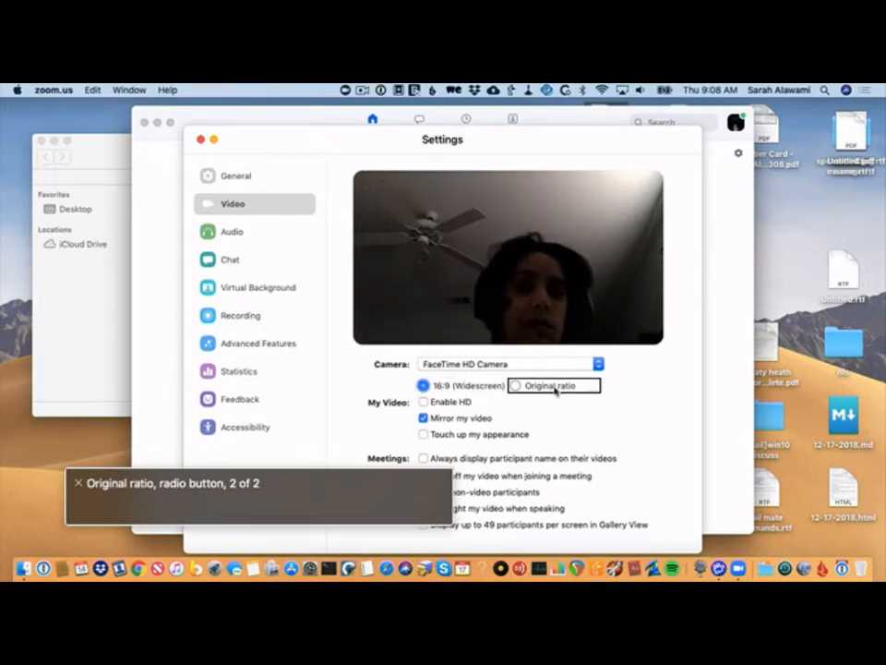
# Examine the My Video options for enabling HD, mirroring the video and touching up the appearance
pyautogui.hotkey('ctrl', 'alt', 'Right')
pyautogui.hotkey('ctrl', 'alt', 'Right')
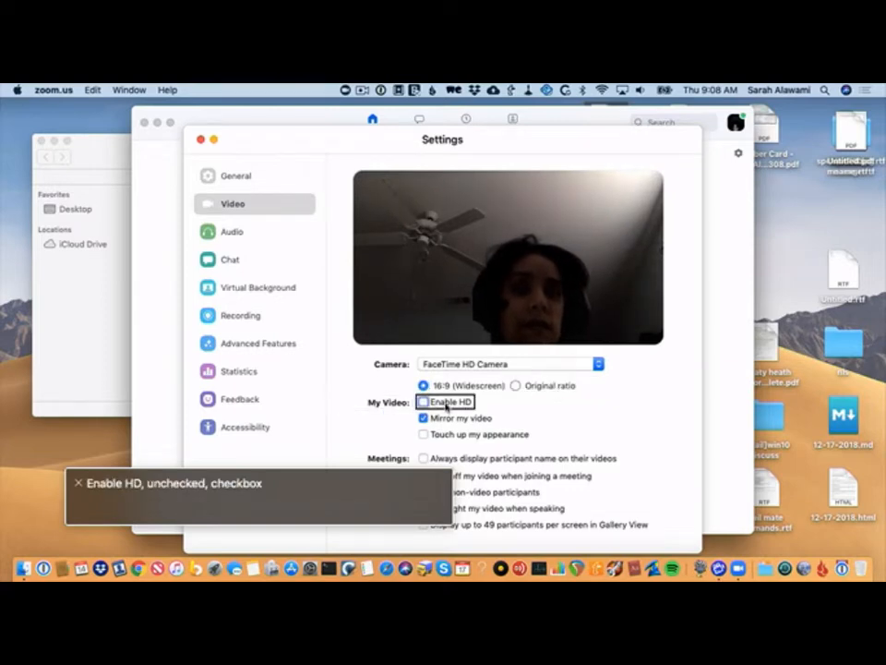
pyautogui.hotkey('ctrl', 'alt', 'Right')
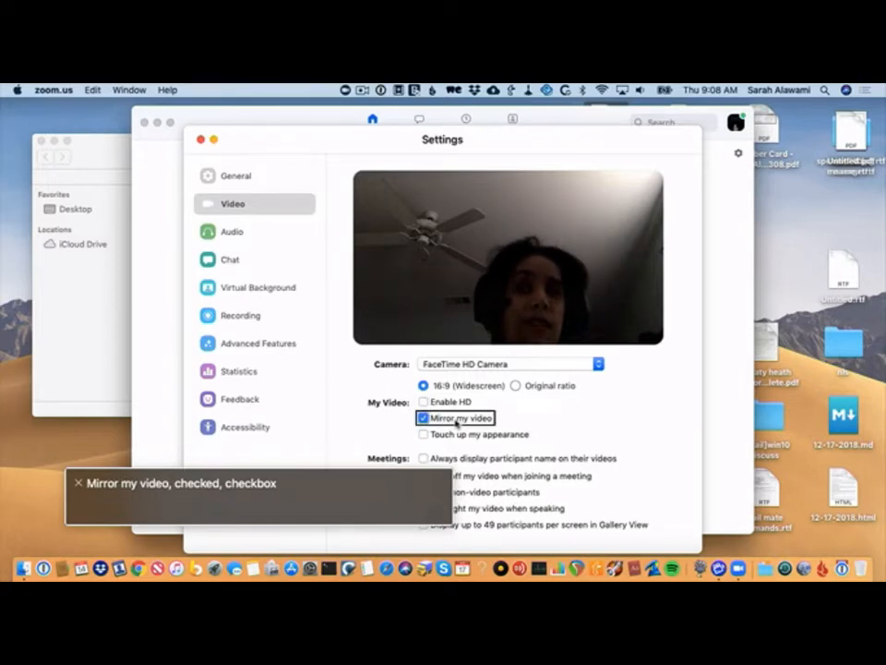
pyautogui.hotkey('ctrl', 'alt', 'Right')
pyautogui.hotkey('ctrl', 'alt', 'Right')
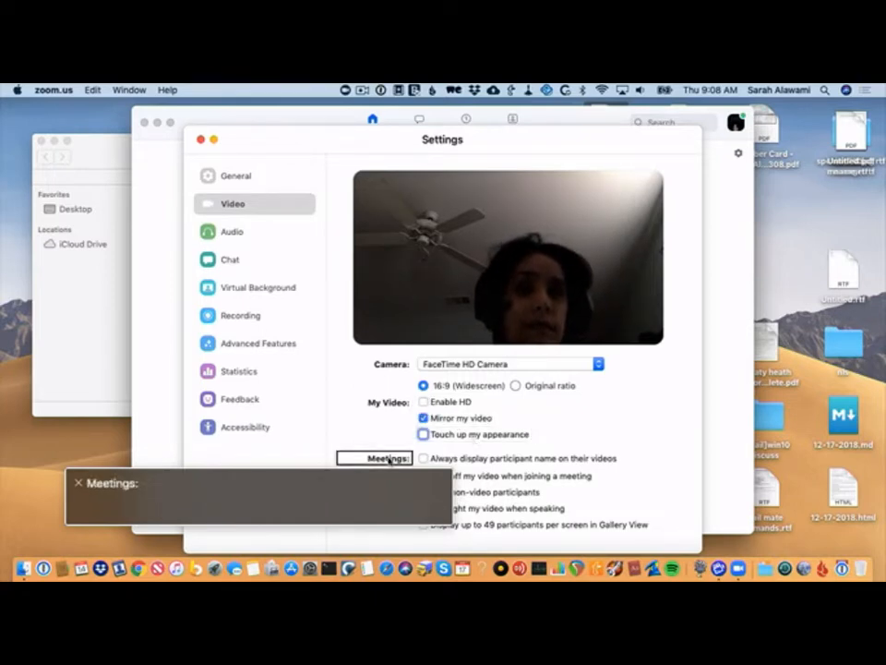
pyautogui.hotkey('ctrl', 'alt', 'Left')
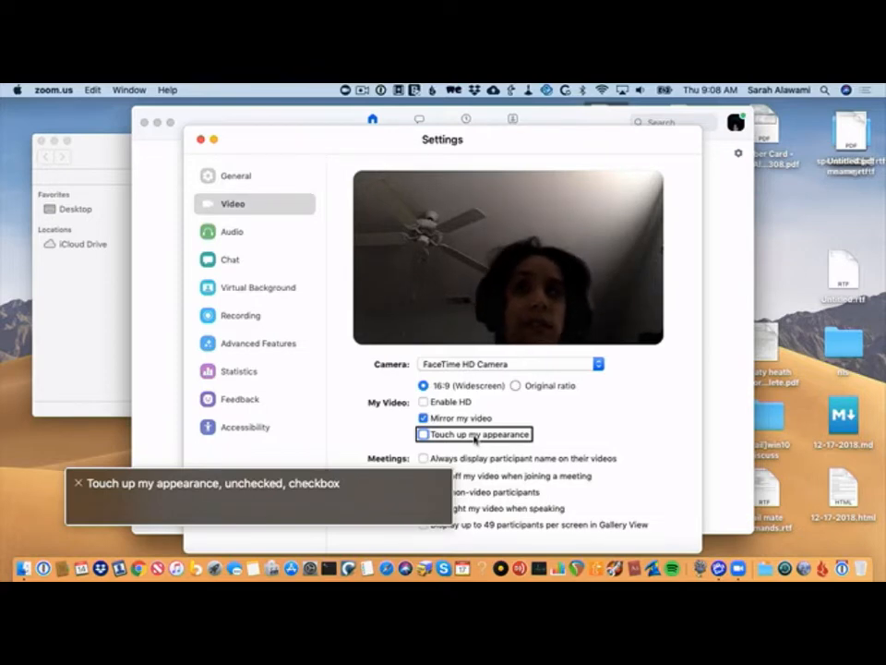
# Review the participant name display option under Meetings and toggle "Turn off my video when joining a meeting"
pyautogui.hotkey('ctrl', 'alt', 'Right')
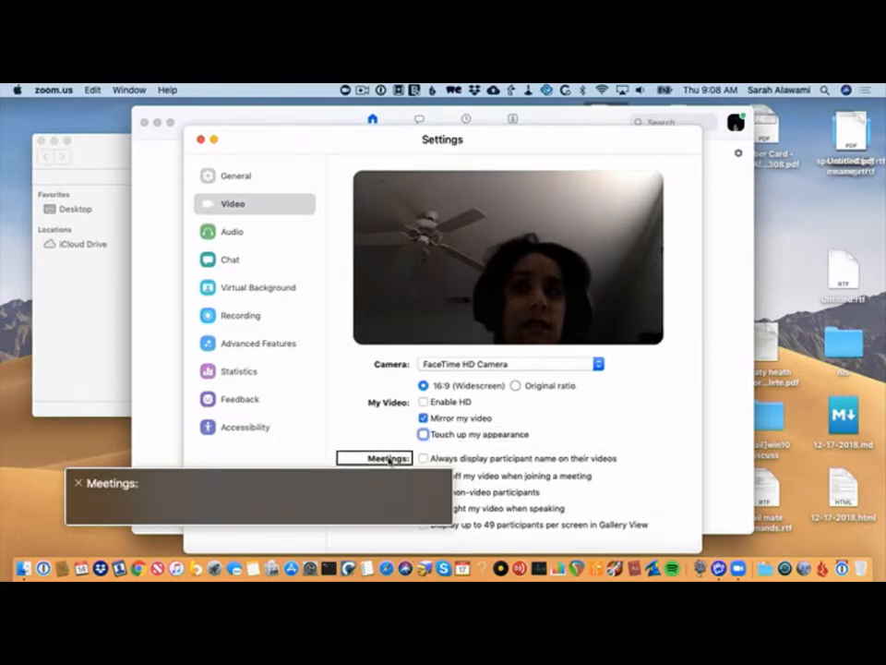
pyautogui.hotkey('ctrl', 'alt', 'Right')
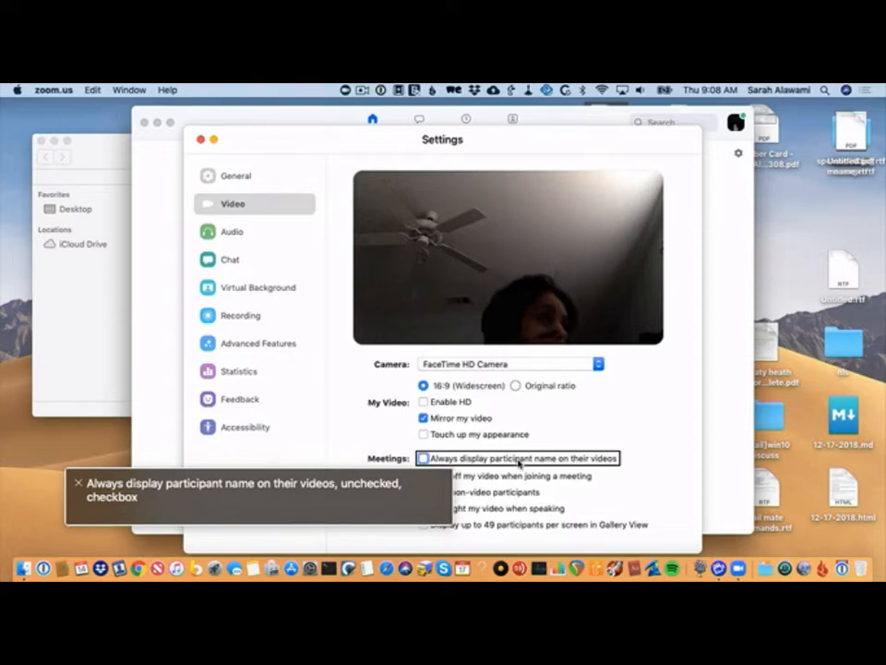
pyautogui.hotkey('ctrl', 'alt', 'Right')
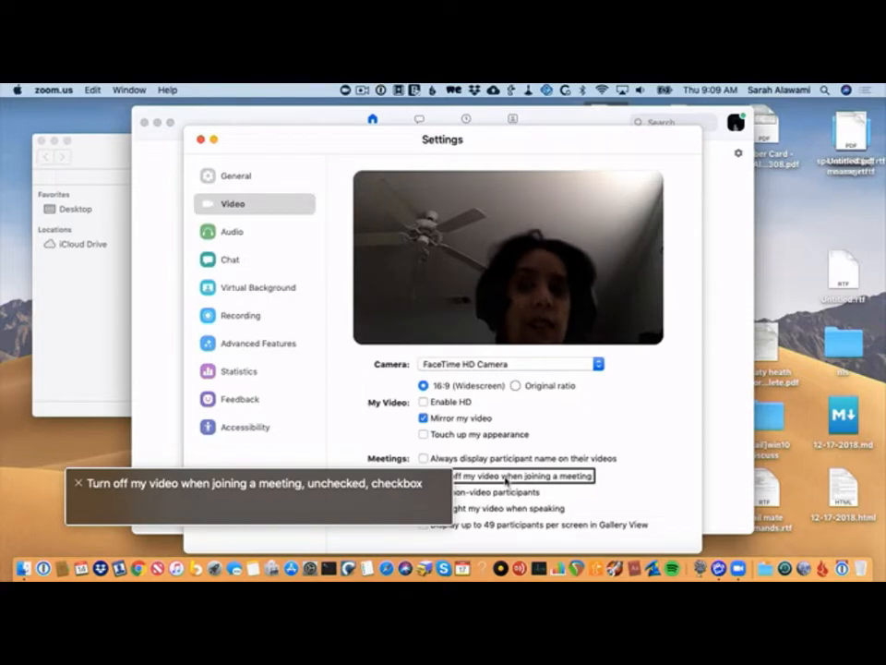
pyautogui.hotkey('ctrl', 'alt', 'space')
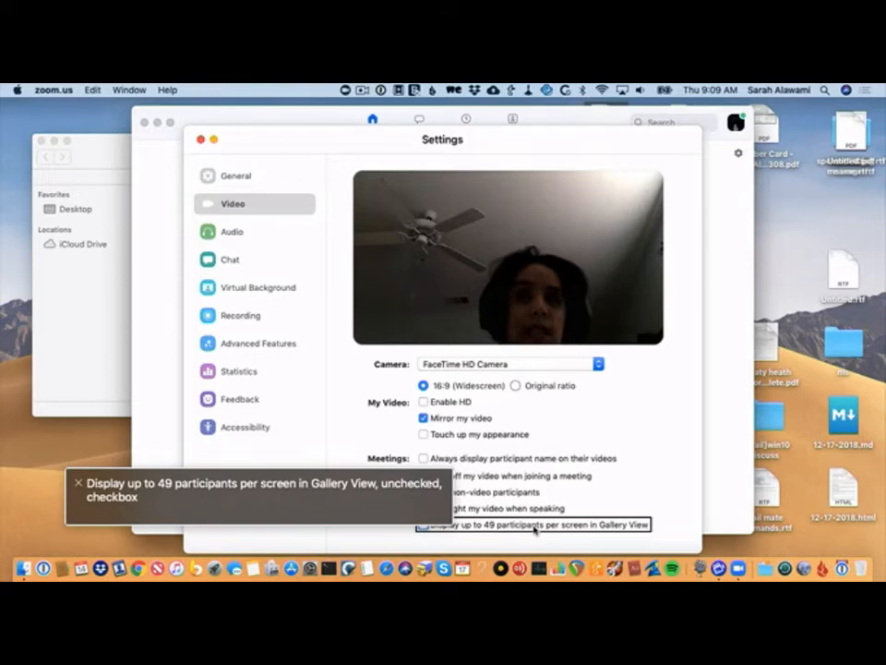
# Open the Audio settings and examine the speaker test and the speaker device selection
pyautogui.press('Tab')
pyautogui.press('Down')
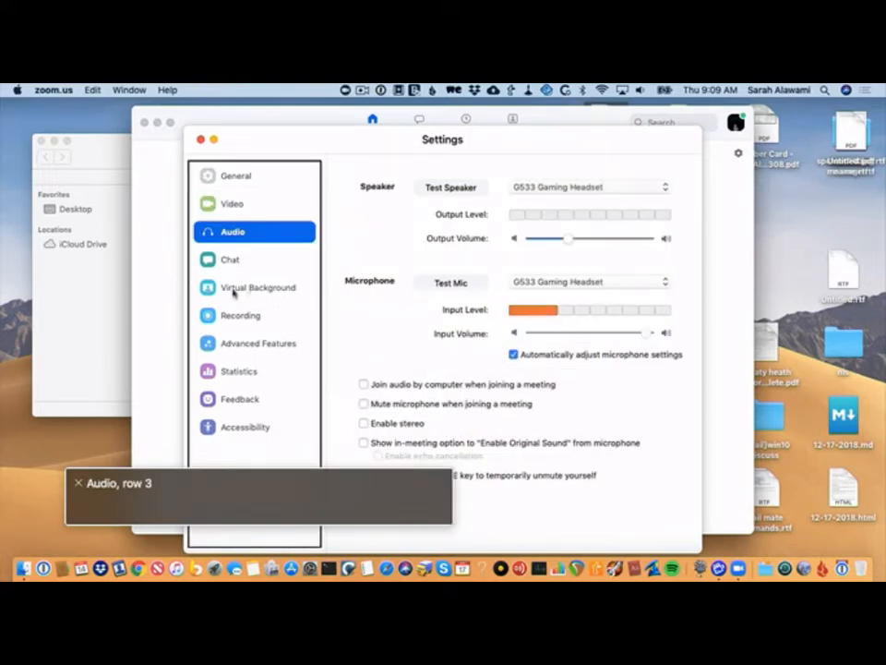
pyautogui.hotkey('ctrl', 'alt', 'Right')
pyautogui.hotkey('ctrl', 'alt', 'Right')
pyautogui.hotkey('ctrl', 'alt', 'Right')
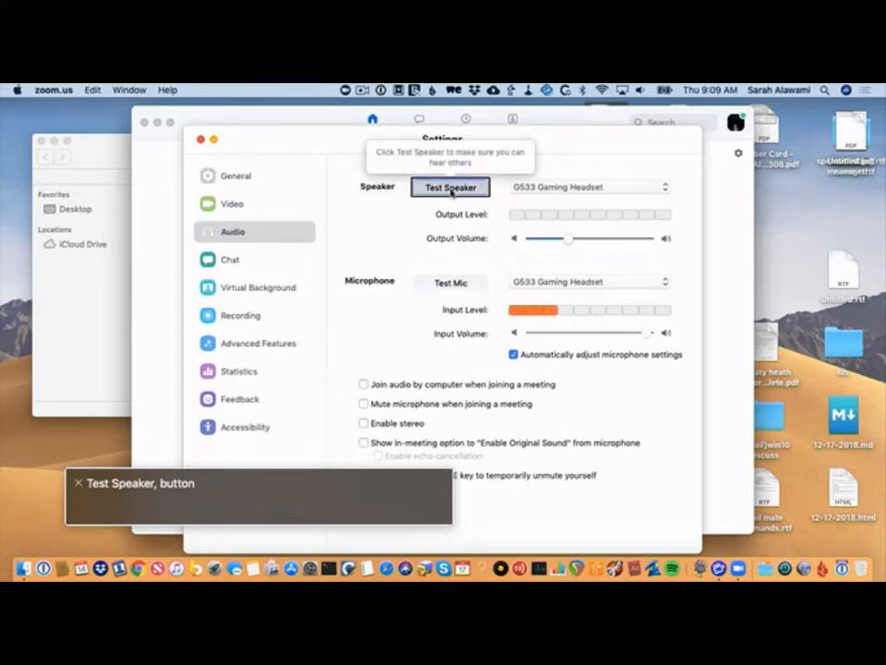
pyautogui.hotkey('ctrl', 'alt', 'Right')
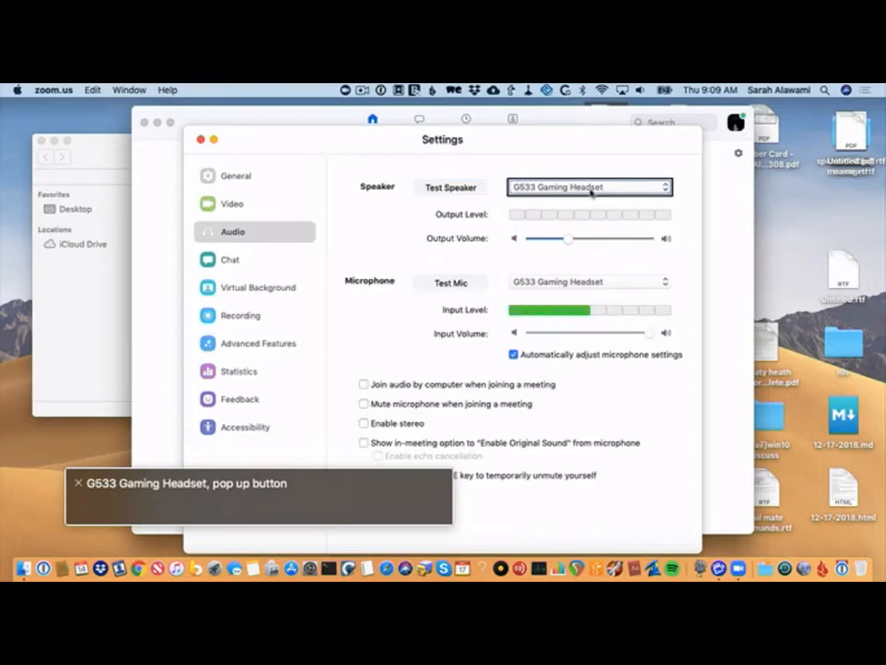
# Examine the speaker's output level indicator and output volume controls in the Audio settings
pyautogui.hotkey('ctrl', 'alt', 'Right')
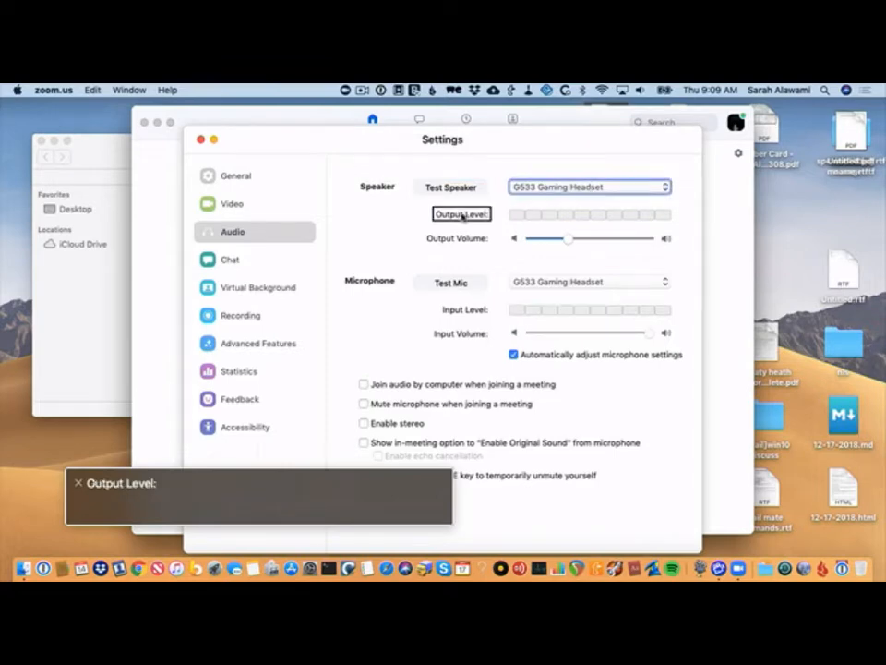
pyautogui.hotkey('ctrl', 'alt', 'Right')
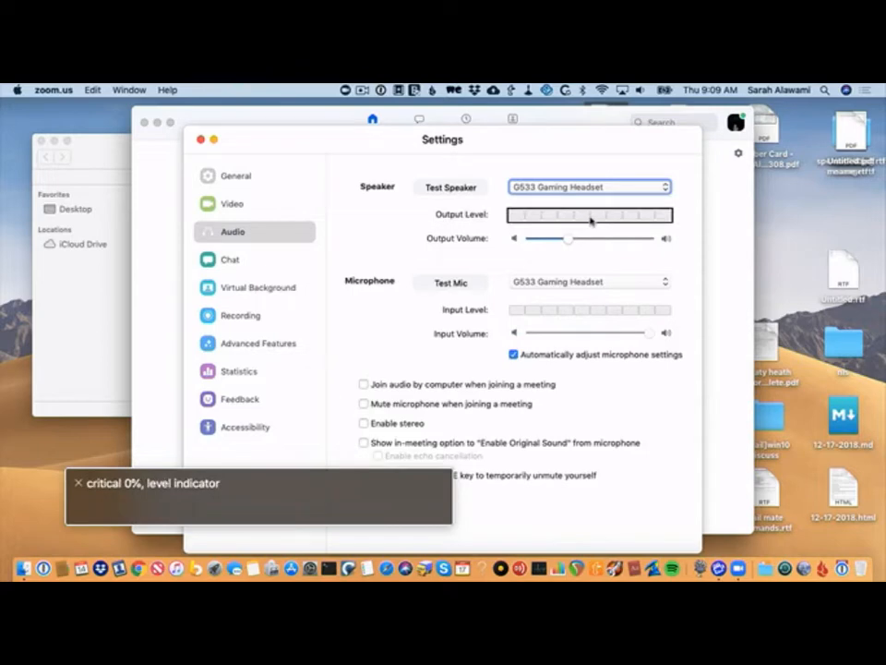
pyautogui.hotkey('ctrl', 'alt', 'Right')
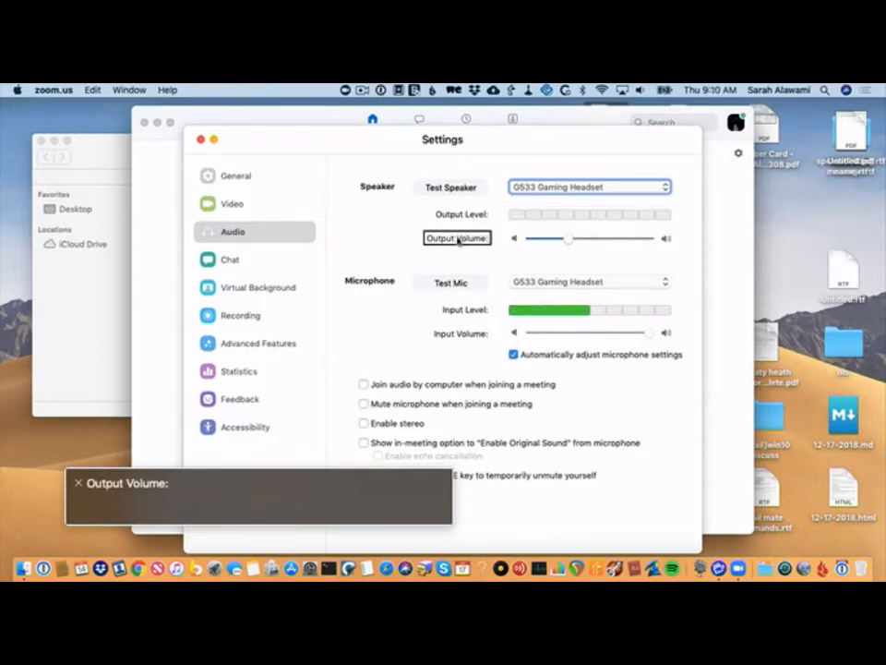
pyautogui.hotkey('ctrl', 'alt', 'Right')
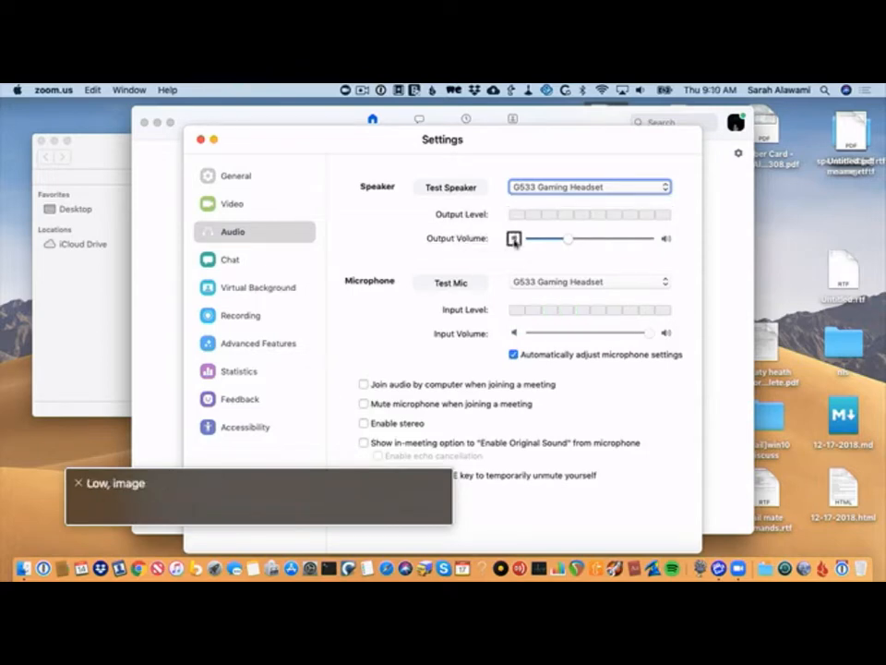
pyautogui.hotkey('ctrl', 'alt', 'Right')
pyautogui.hotkey('ctrl', 'alt', 'Right')
# Examine the microphone test, the microphone device selection and the input level in the Audio settings
pyautogui.hotkey('ctrl', 'alt', 'Right')
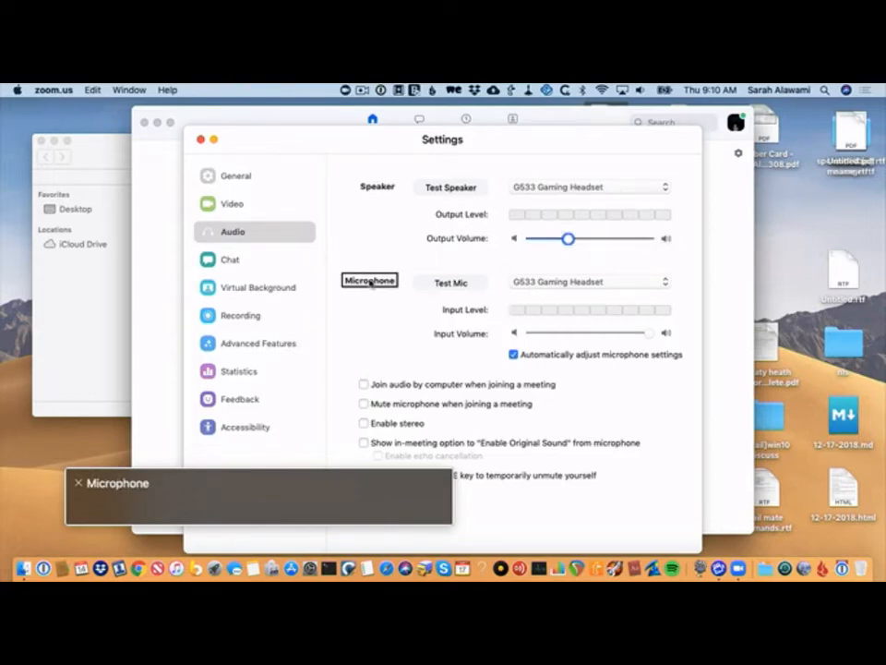
pyautogui.hotkey('ctrl', 'alt', 'Right')
pyautogui.hotkey('ctrl', 'alt', 'Right')
pyautogui.hotkey('ctrl', 'alt', 'Right')
pyautogui.hotkey('ctrl', 'alt', 'Right')
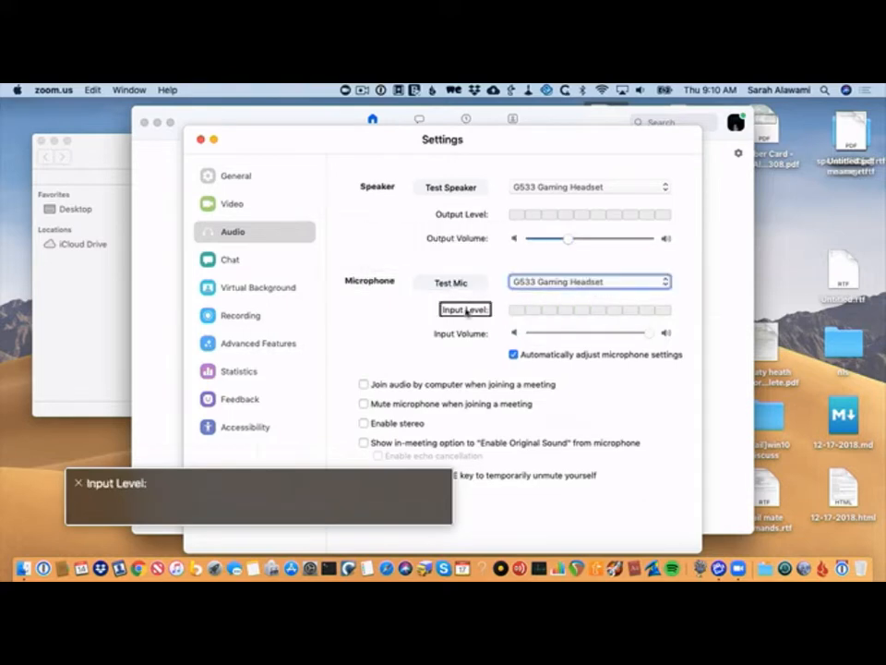
# Examine the input volume controls, the automatic microphone adjustment and the option to join audio by computer
pyautogui.hotkey('ctrl', 'alt', 'Right')
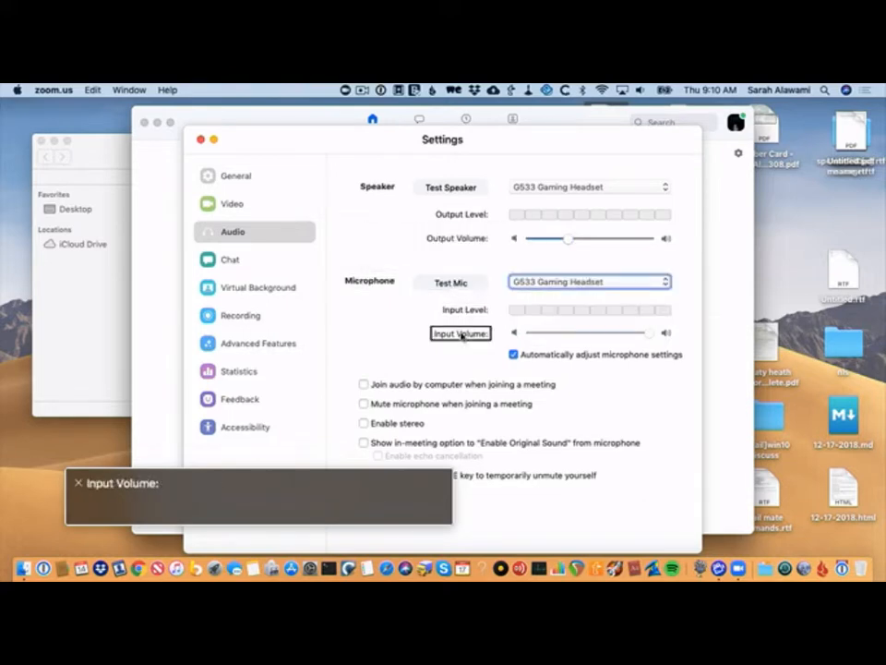
pyautogui.hotkey('ctrl', 'alt', 'Right')
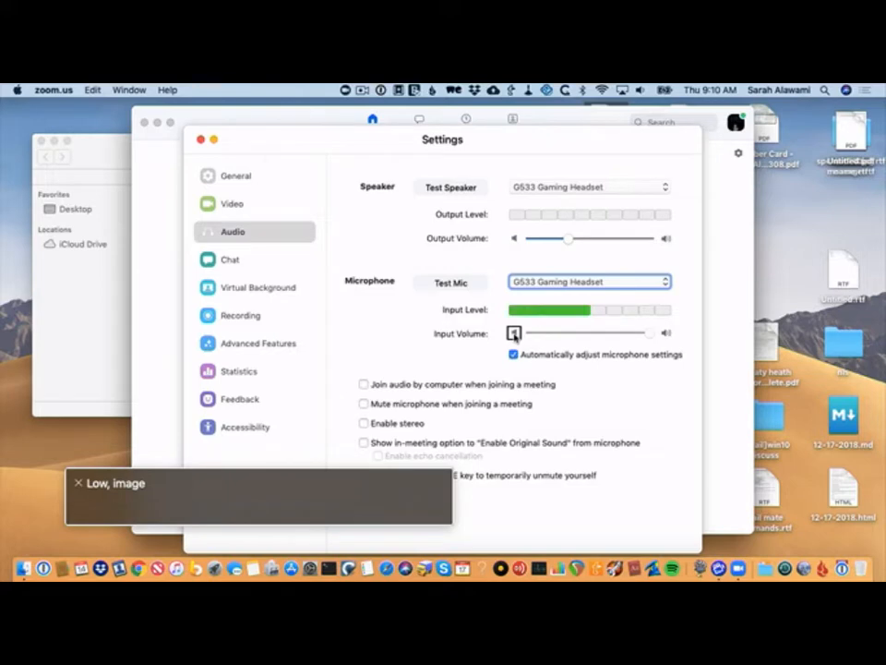
pyautogui.hotkey('ctrl', 'alt', 'Right')
pyautogui.hotkey('ctrl', 'alt', 'Right')
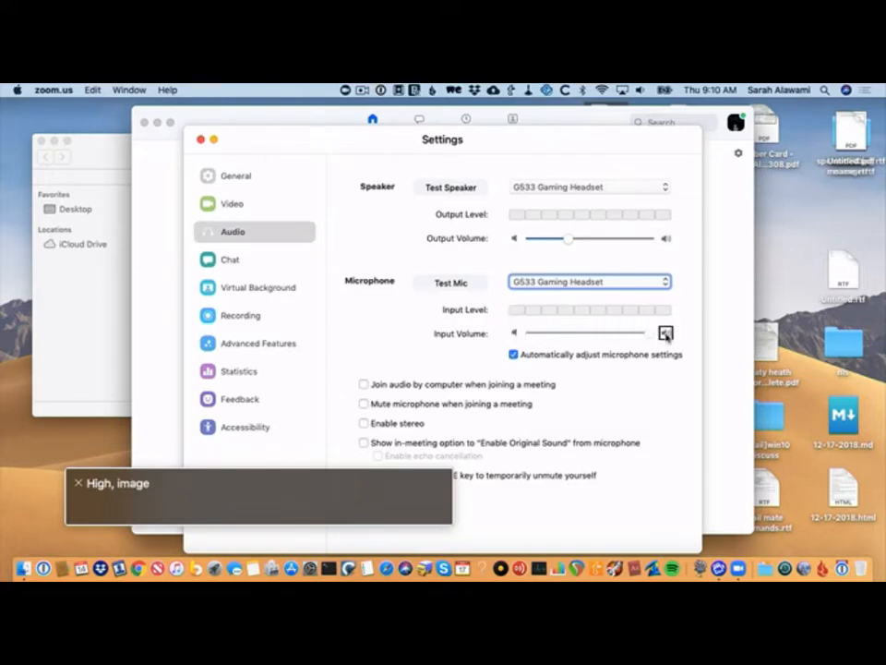
pyautogui.hotkey('ctrl', 'alt', 'Right')
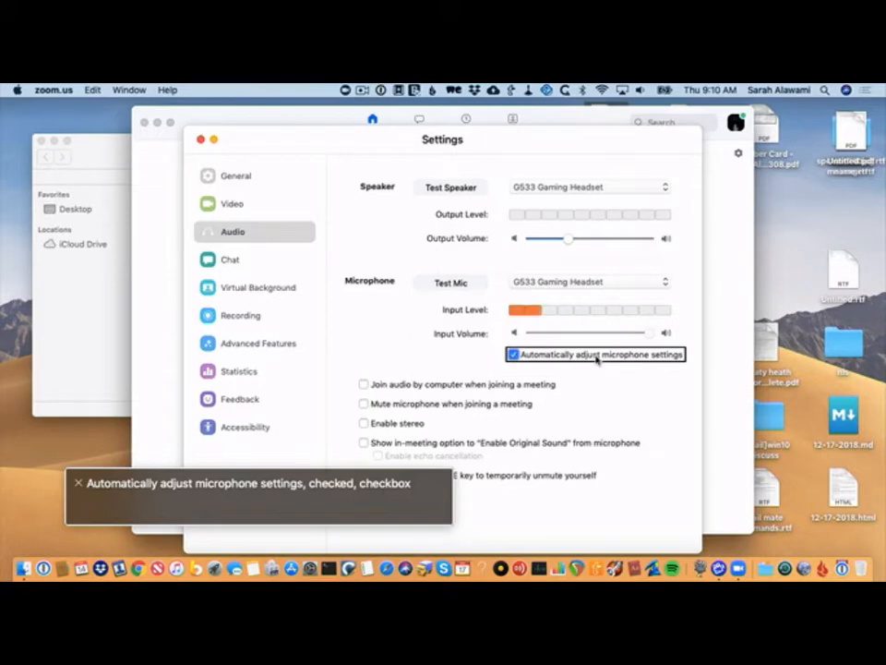
pyautogui.hotkey('ctrl', 'alt', 'Right')
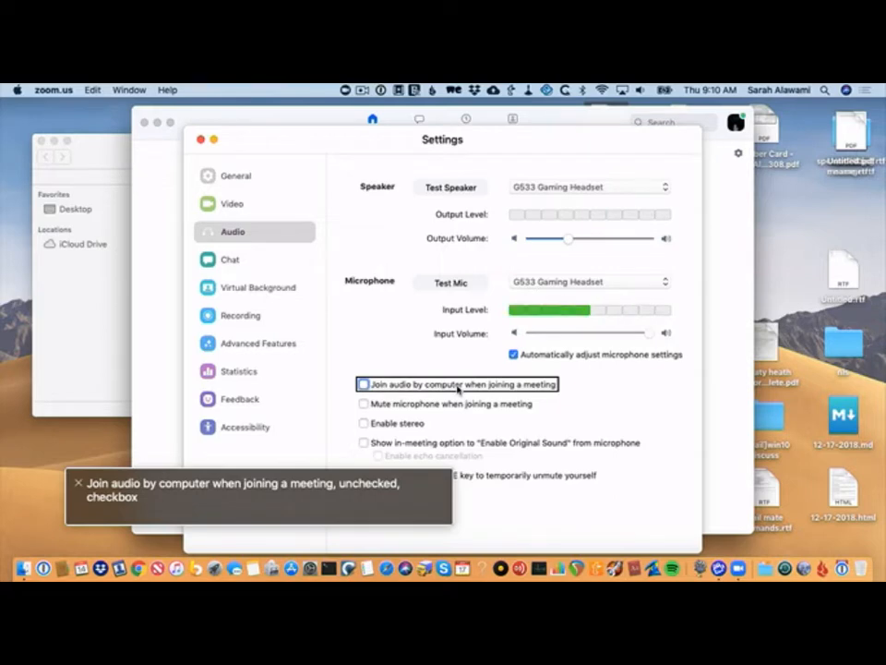
# Enable joining audio by computer and examine the microphone mute, original sound, echo cancellation and temporary unmute options in the Audio settings
pyautogui.hotkey('ctrl', 'alt', 'space')
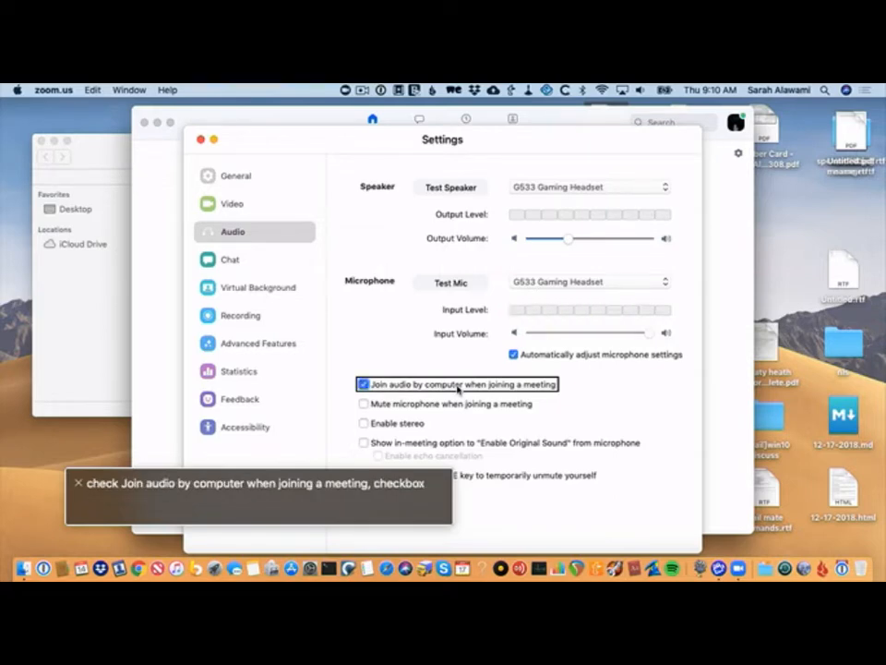
pyautogui.hotkey('ctrl', 'alt', 'Right')
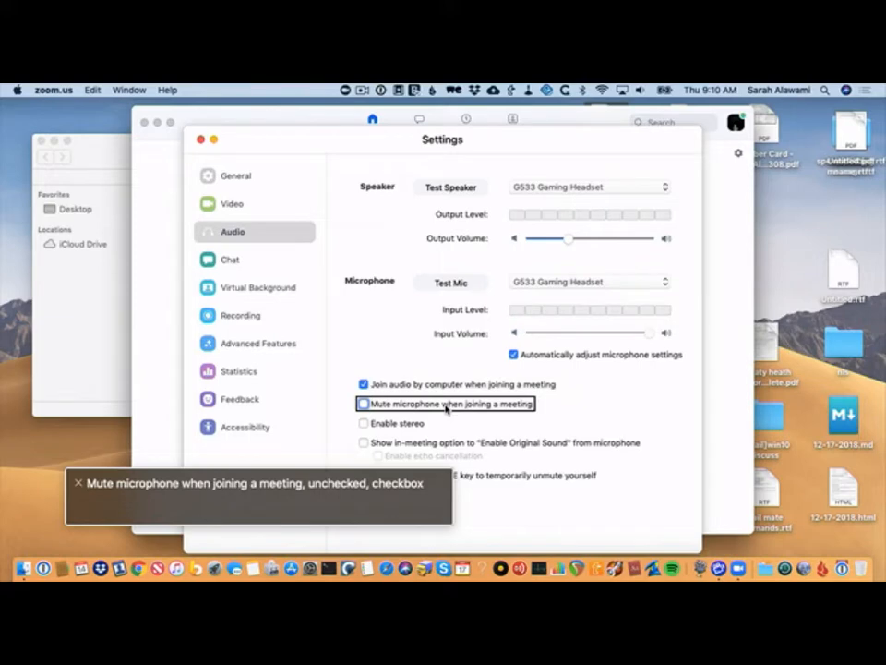
pyautogui.hotkey('ctrl', 'alt', 'Right')
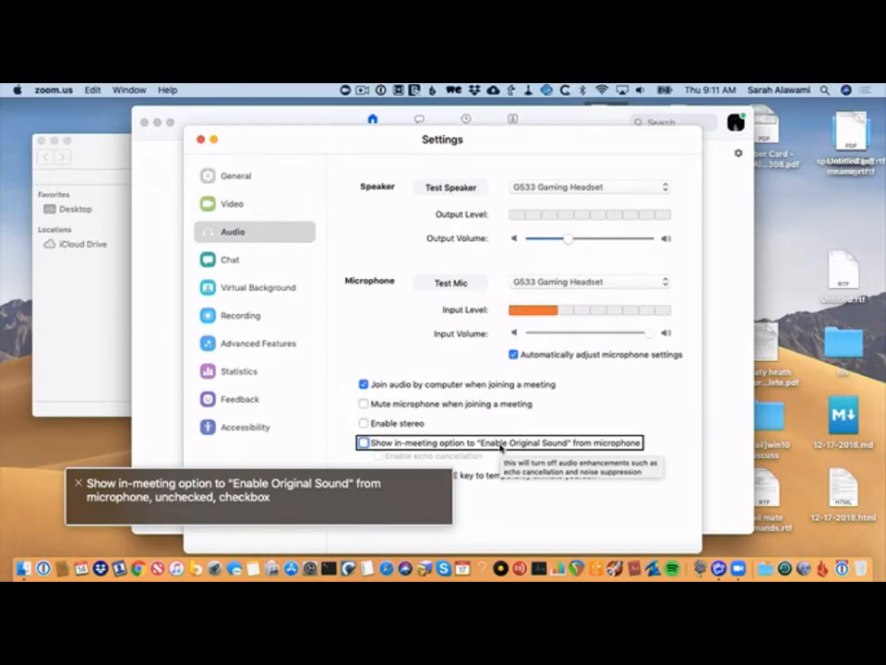
pyautogui.hotkey('ctrl', 'alt', 'Right')
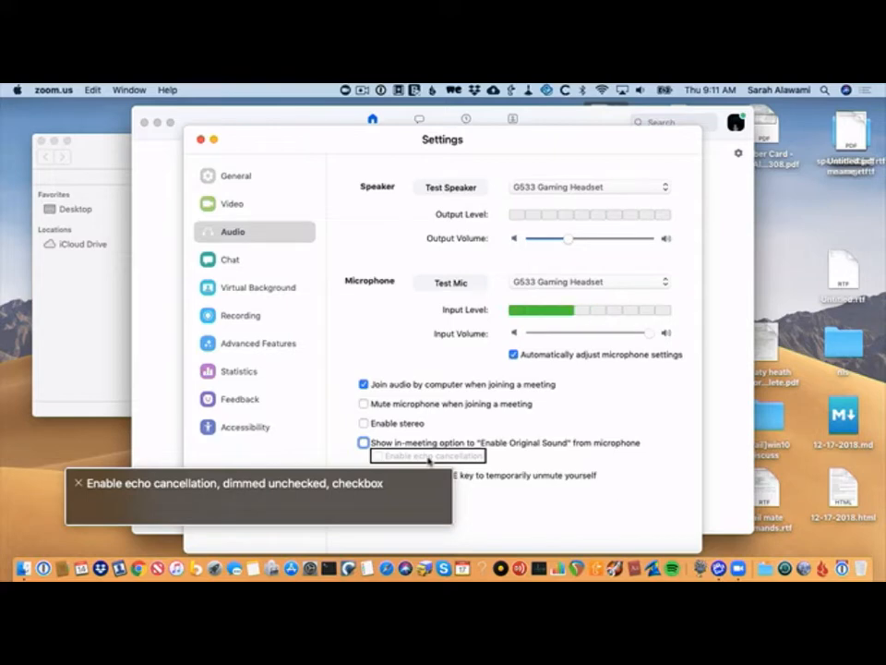
pyautogui.hotkey('ctrl', 'alt', 'Right')
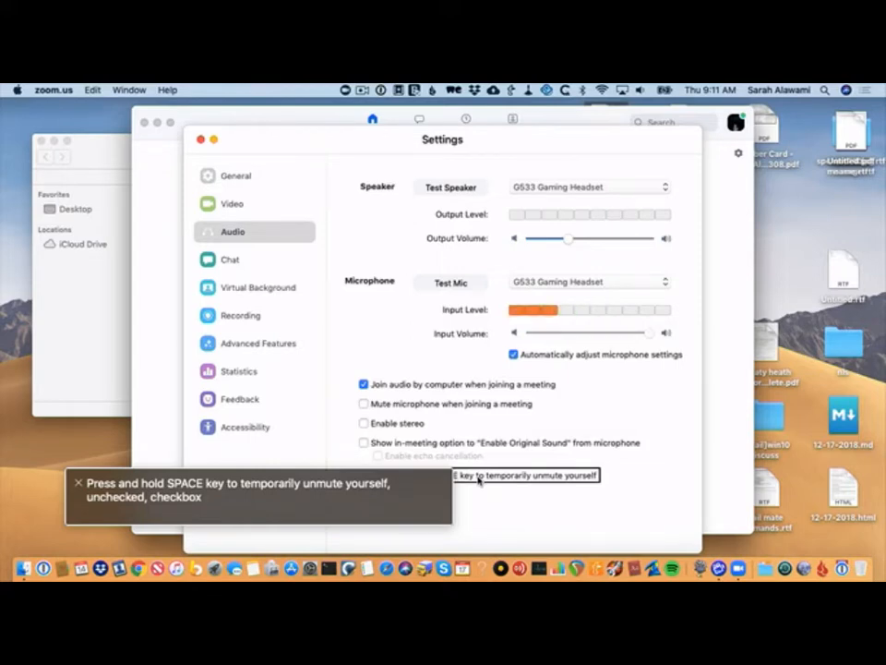
# Return to the list of settings categories and open the Chat settings
pyautogui.hotkey('ctrl', 'alt', 'Left')
pyautogui.hotkey('ctrl', 'alt', 'Left')
pyautogui.hotkey('ctrl', 'alt', 'Left')
pyautogui.hotkey('ctrl', 'alt', 'Left')
pyautogui.hotkey('ctrl', 'alt', 'Left')
pyautogui.hotkey('ctrl', 'alt', 'Left')
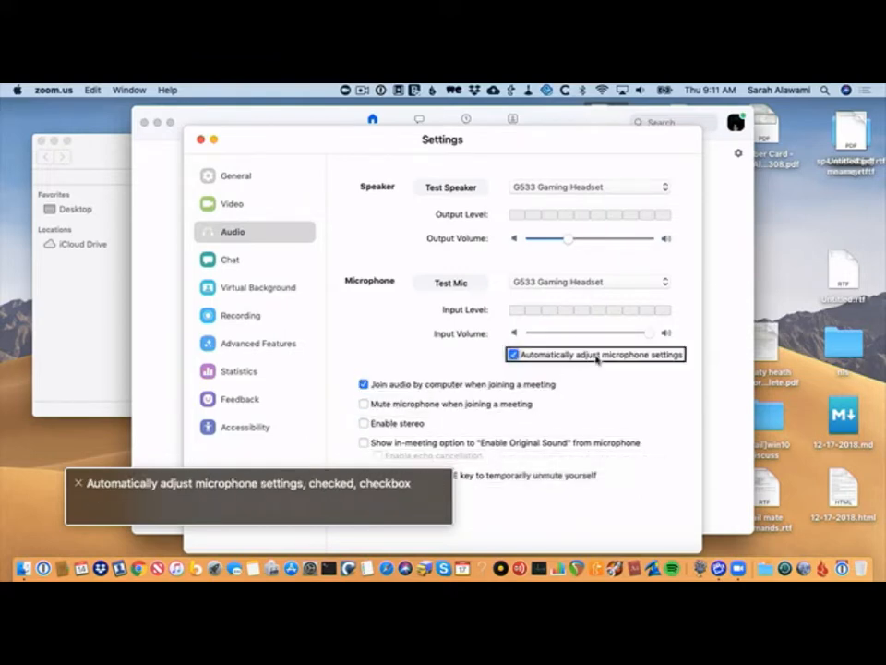
pyautogui.hotkey('ctrl', 'alt', 'Left')
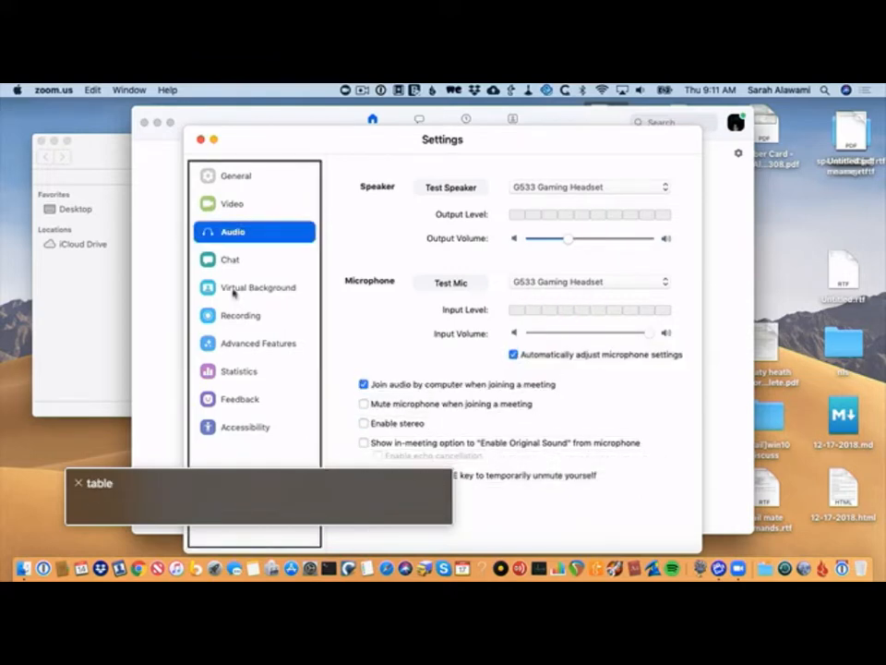
pyautogui.press('Down')
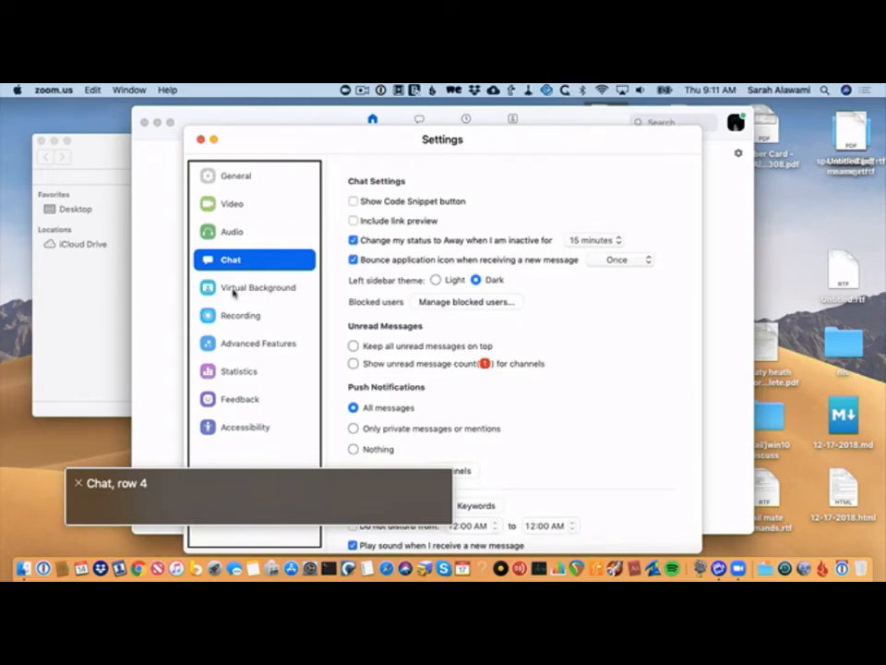
# Examine the Code Snippet option and enable the link preview in the Chat settings
pyautogui.hotkey('ctrl', 'alt', 'Right')
pyautogui.hotkey('ctrl', 'alt', 'Right')
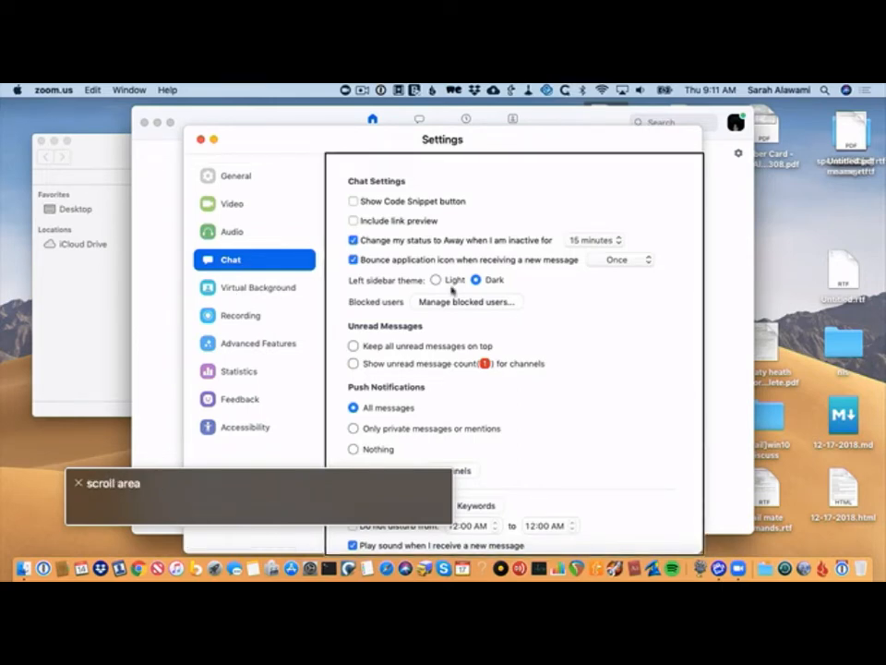
pyautogui.hotkey('ctrl', 'alt', 'shift', 'Down')
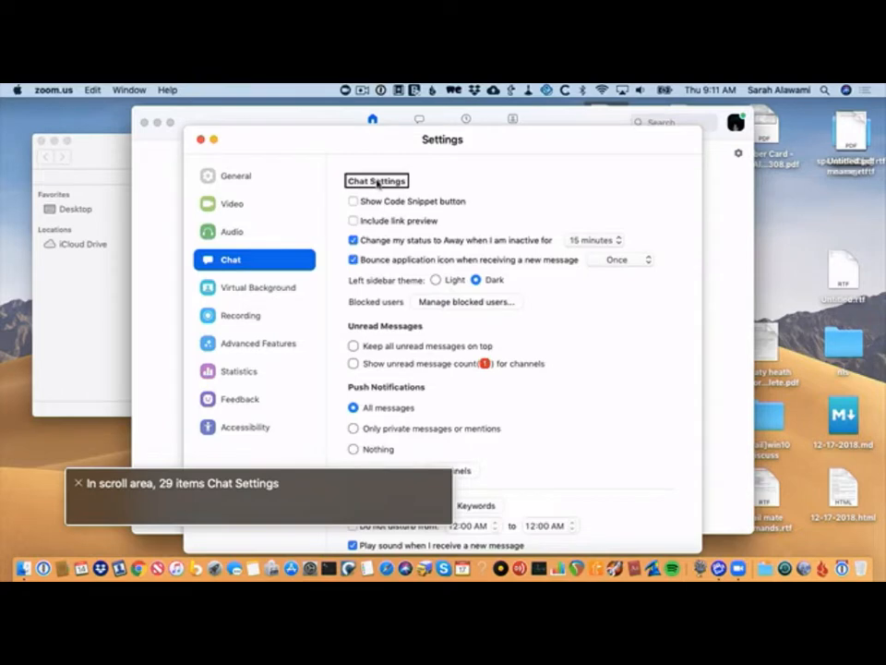
pyautogui.hotkey('ctrl', 'alt', 'Right')
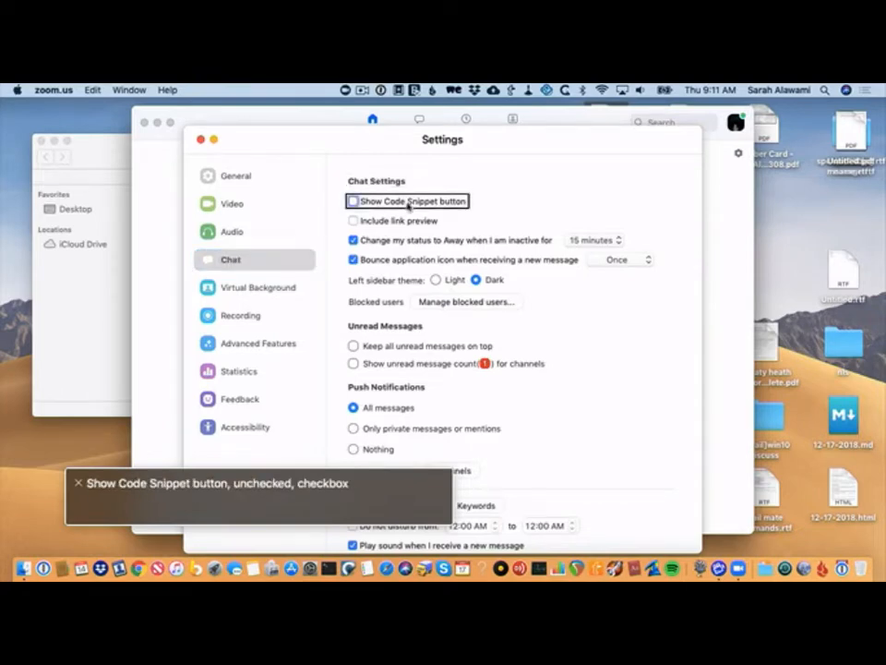
pyautogui.hotkey('ctrl', 'alt', 'Right')
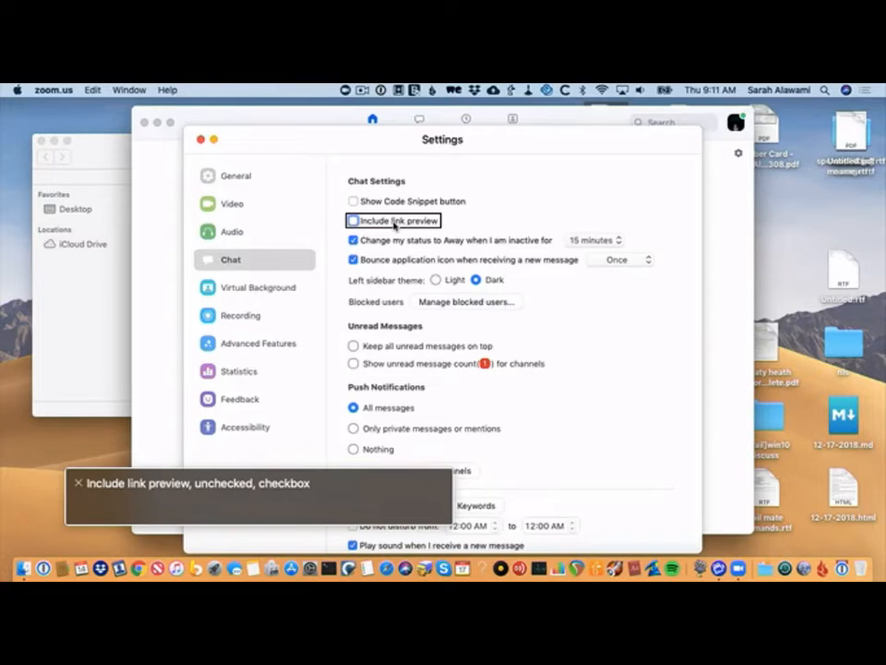
pyautogui.hotkey('ctrl', 'alt', 'space')
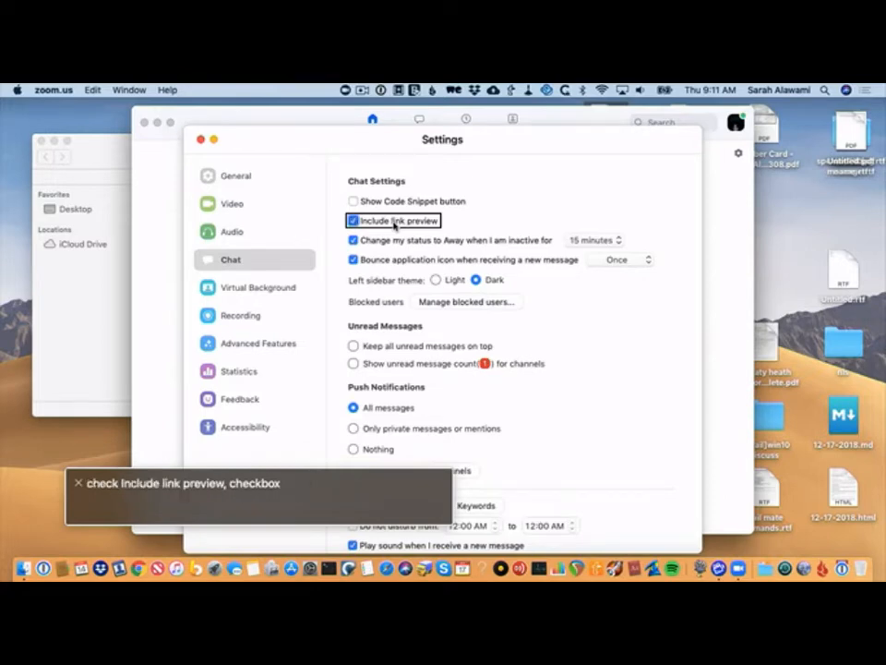
# Examine the Away status option with its inactivity time and the application icon bounce option with its frequency
pyautogui.hotkey('ctrl', 'alt', 'Right')
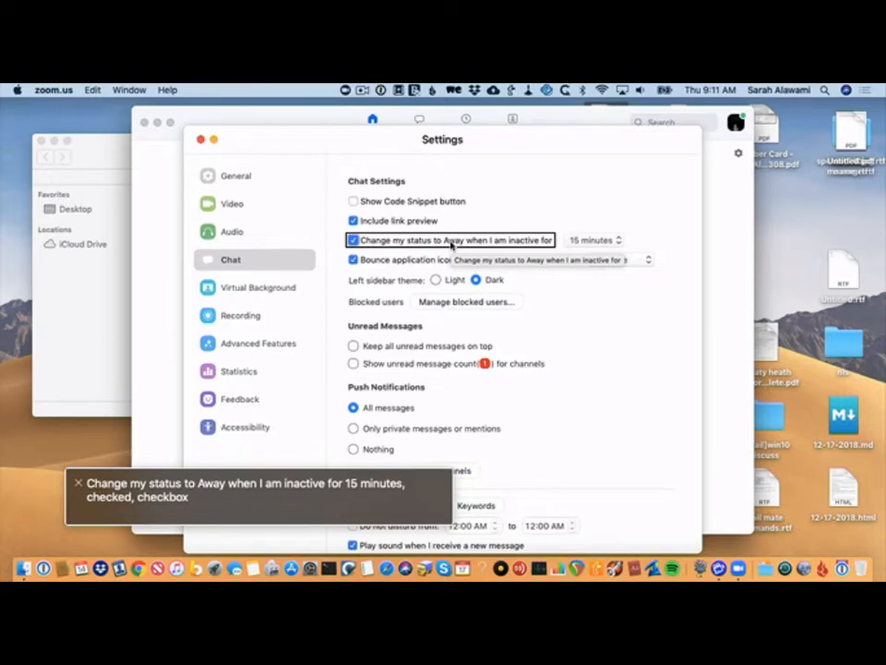
pyautogui.hotkey('ctrl', 'alt', 'Right')
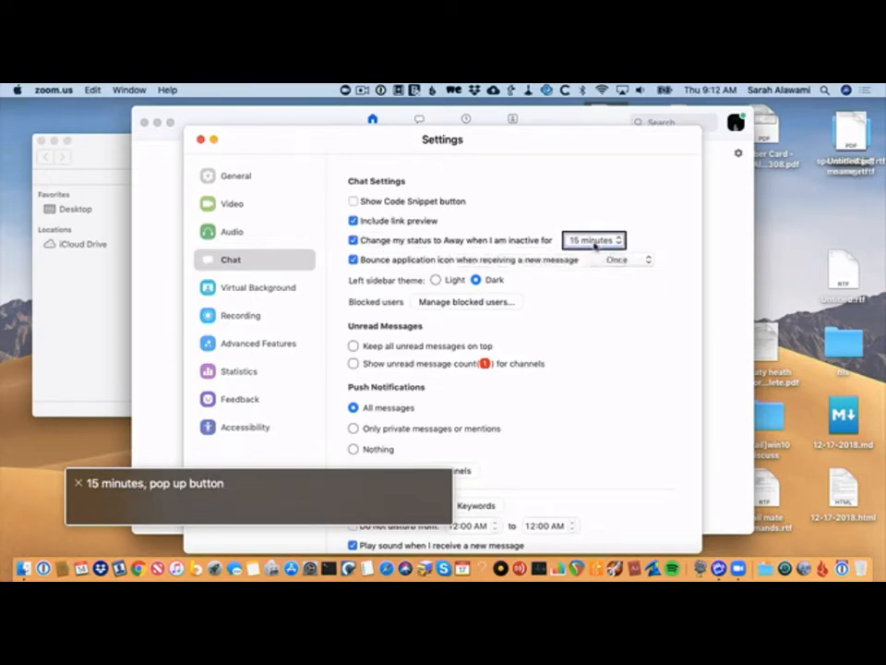
pyautogui.hotkey('ctrl', 'alt', 'Right')
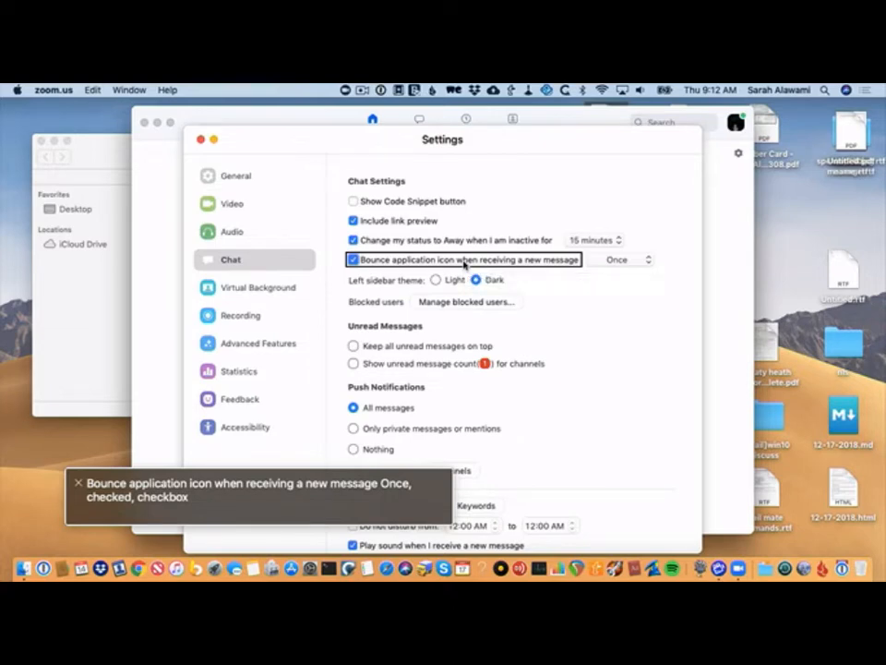
pyautogui.hotkey('ctrl', 'alt', 'Right')
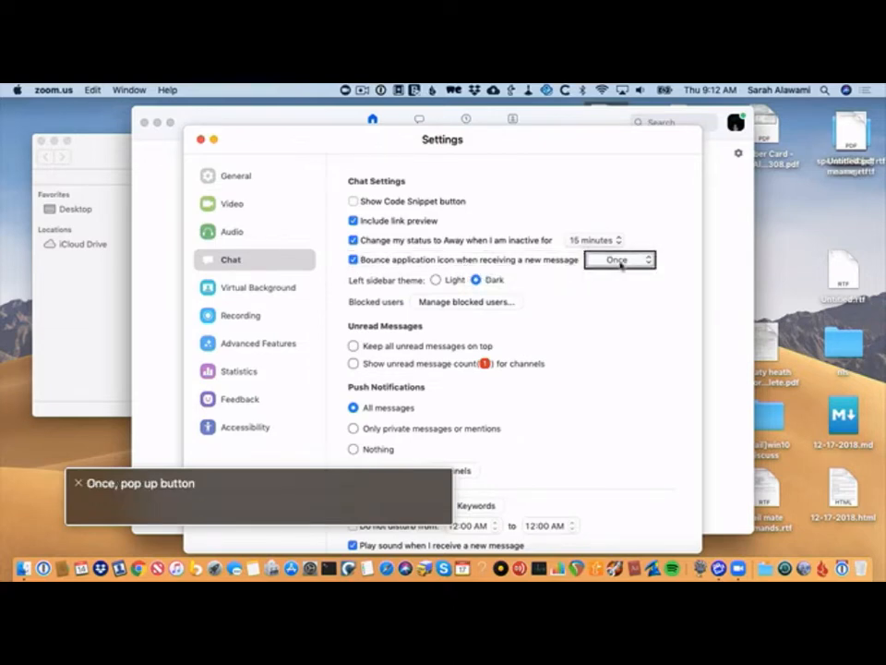
# Examine the left sidebar theme choices and the blocked users management in the Chat settings
pyautogui.hotkey('ctrl', 'alt', 'Right')
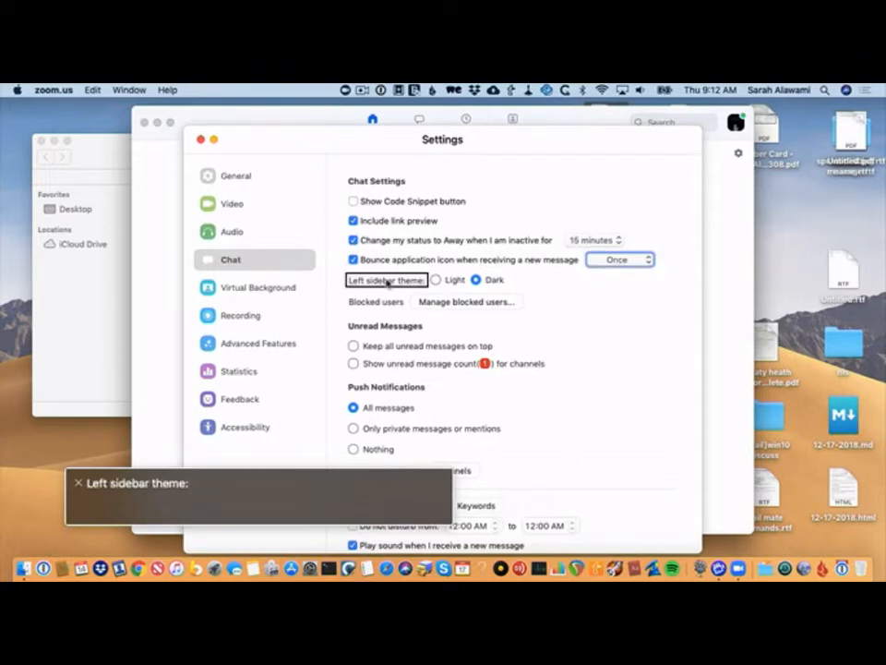
pyautogui.hotkey('ctrl', 'alt', 'Right')
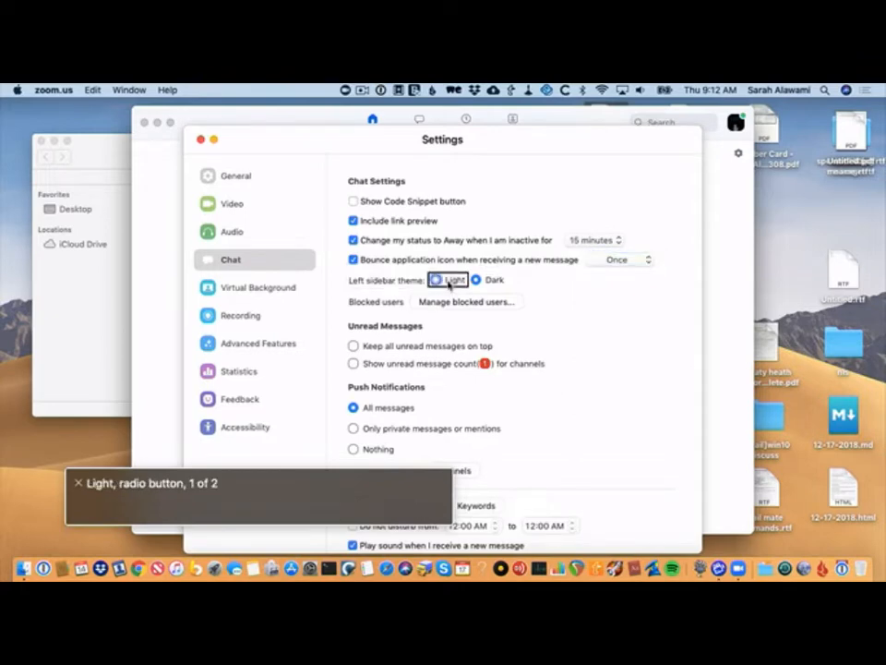
pyautogui.hotkey('ctrl', 'alt', 'Right')
pyautogui.hotkey('ctrl', 'alt', 'Right')
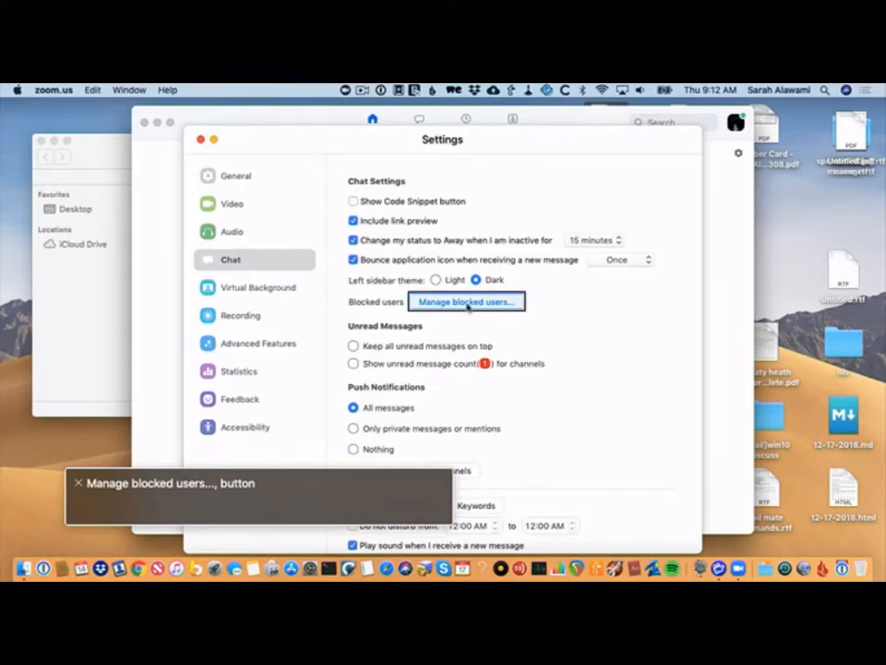
# Examine the Unread Messages options for keeping unread messages on top and showing the unread count for channels
pyautogui.hotkey('ctrl', 'alt', 'Right')
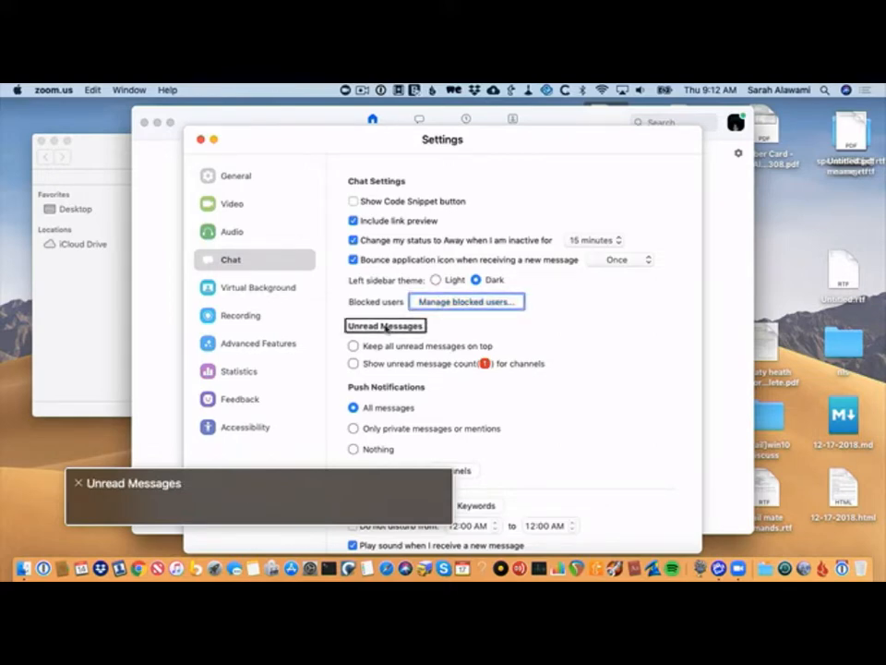
pyautogui.hotkey('ctrl', 'alt', 'Right')
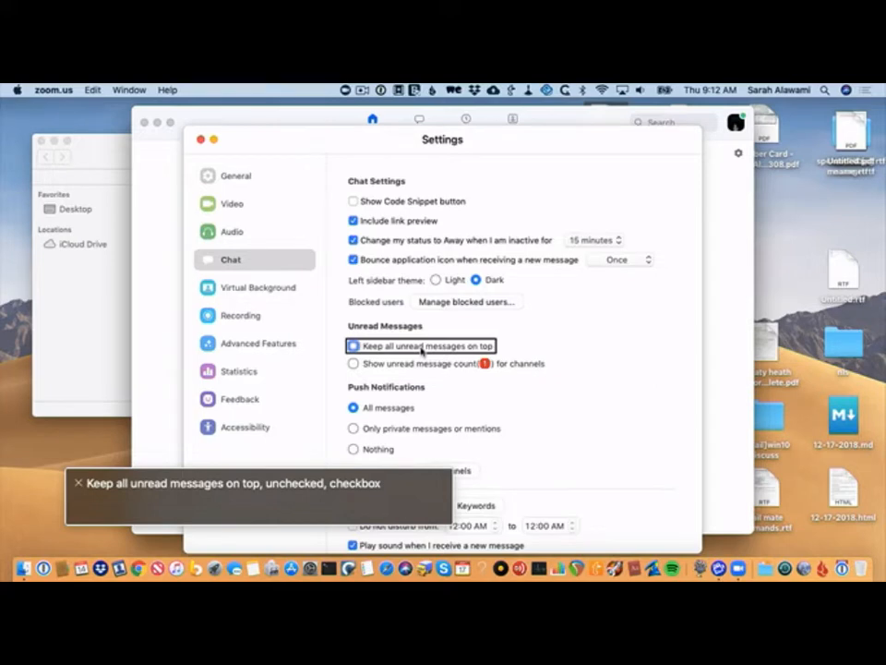
pyautogui.hotkey('ctrl', 'alt', 'Right')
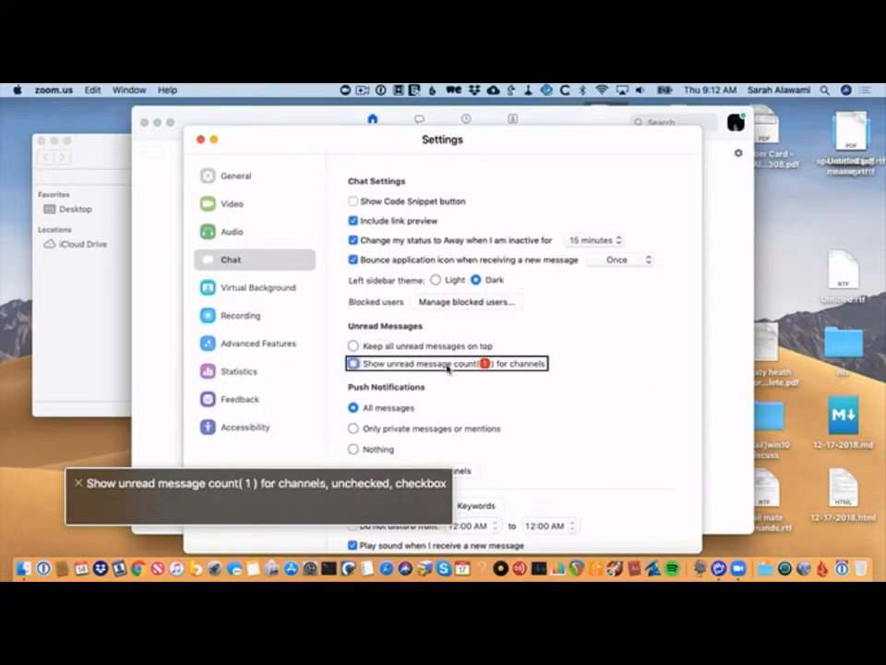
# Examine the Push Notifications choices and the exception for channels in the Chat settings
pyautogui.hotkey('ctrl', 'alt', 'Right')
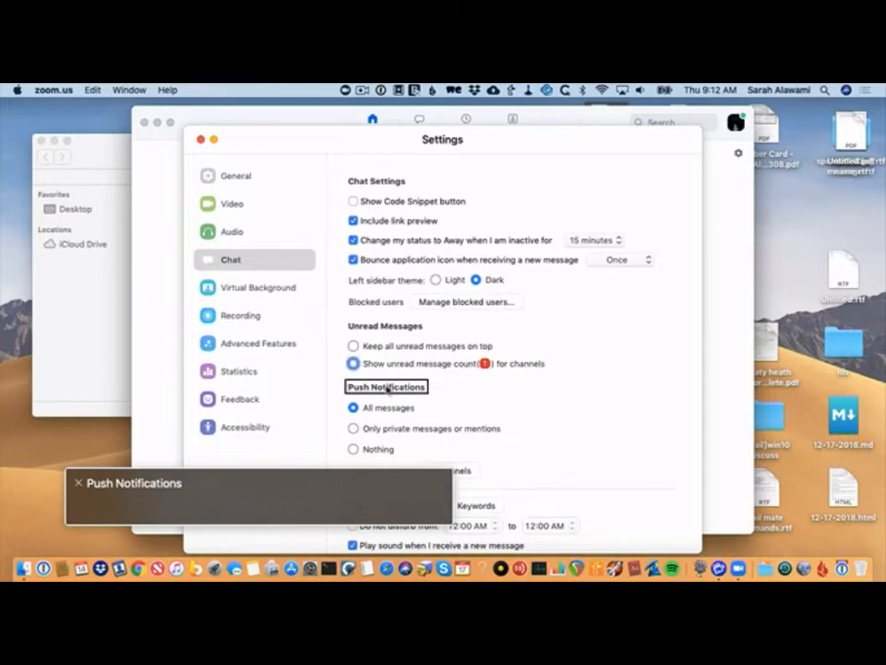
pyautogui.hotkey('ctrl', 'alt', 'Right')
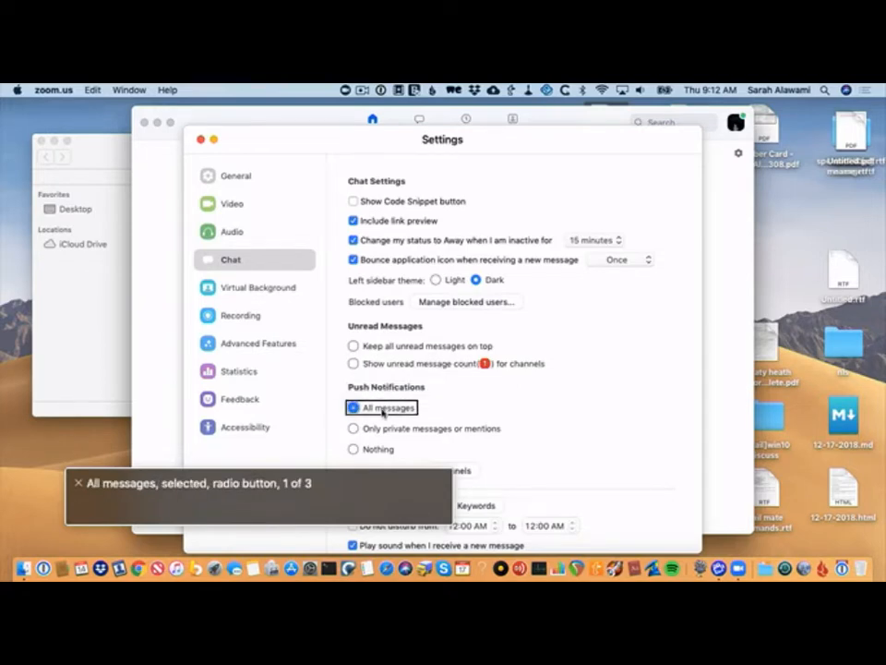
pyautogui.hotkey('ctrl', 'alt', 'Right')
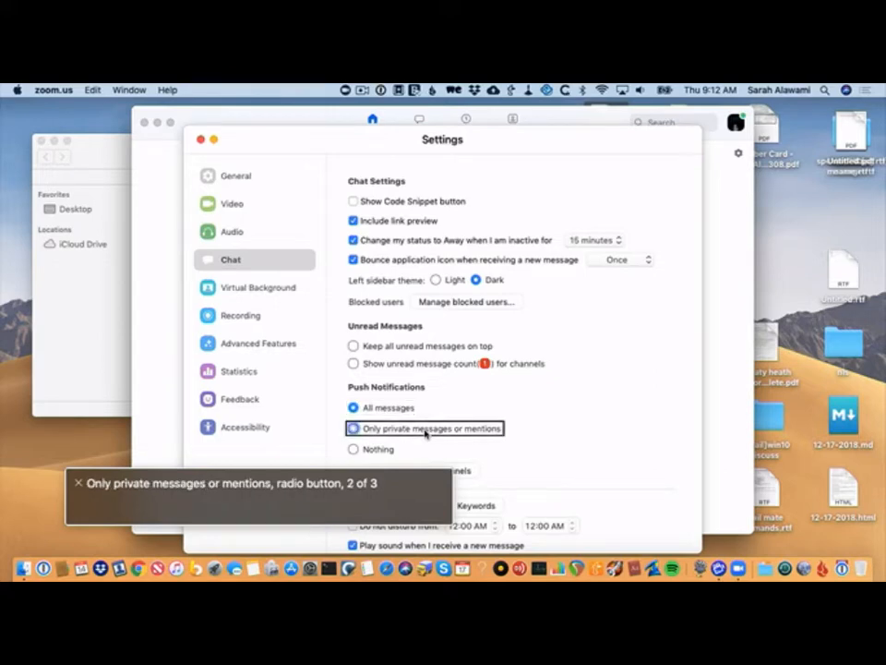
pyautogui.hotkey('ctrl', 'alt', 'Right')
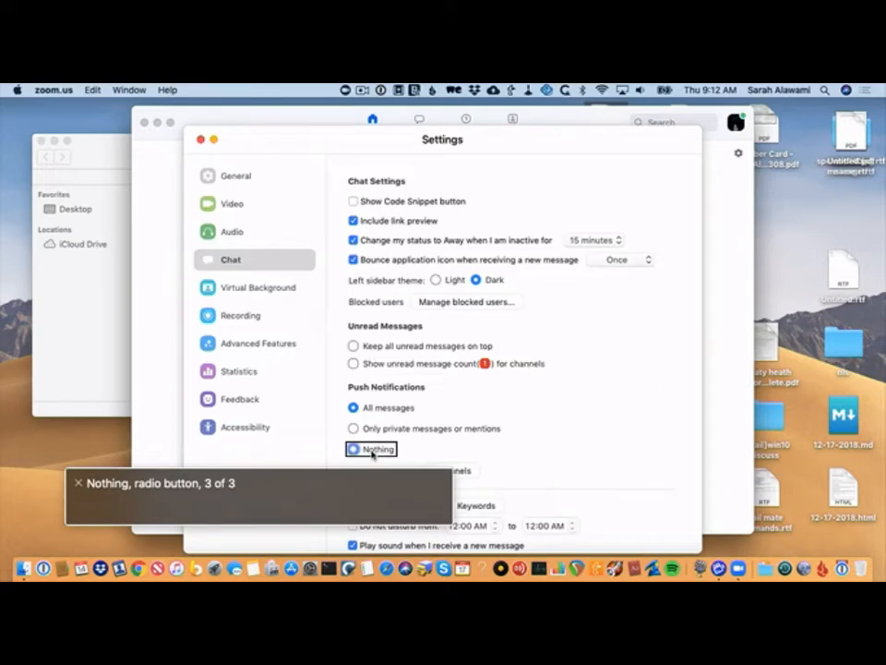
pyautogui.hotkey('ctrl', 'alt', 'Right')
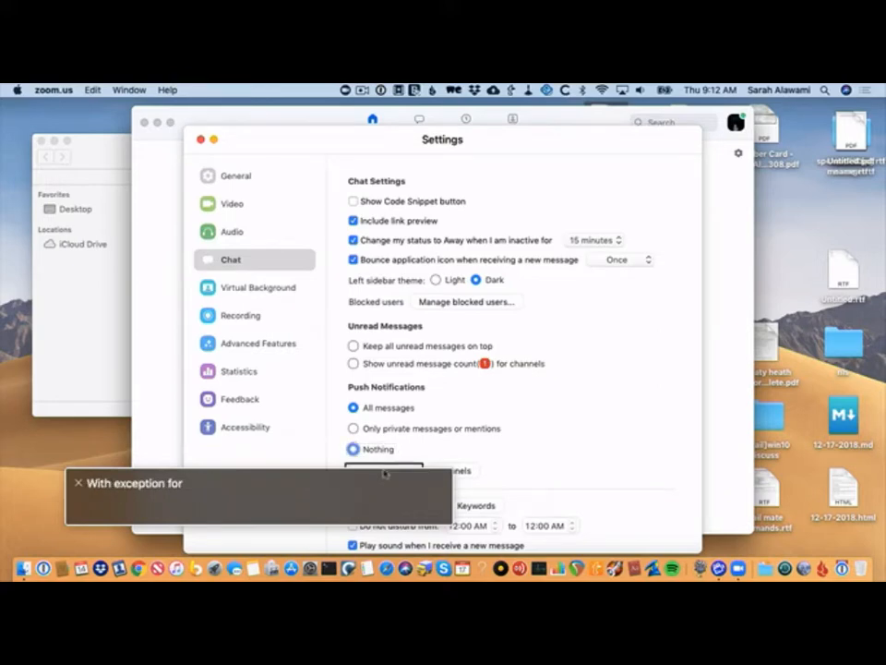
pyautogui.hotkey('ctrl', 'alt', 'Right')
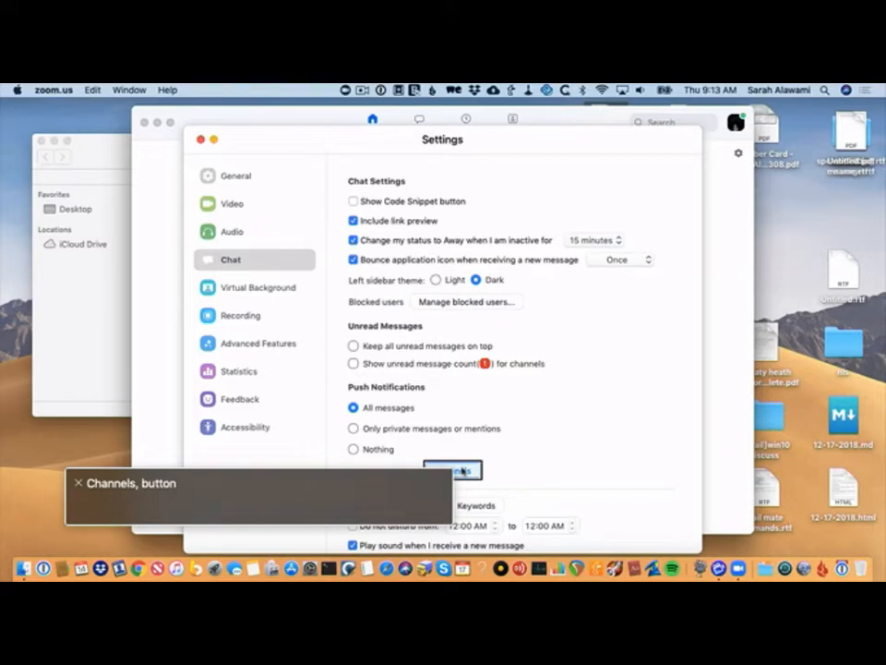
# Examine the keyword notifications, the Do not disturb time range and the new message sound option
pyautogui.hotkey('ctrl', 'alt', 'Right')
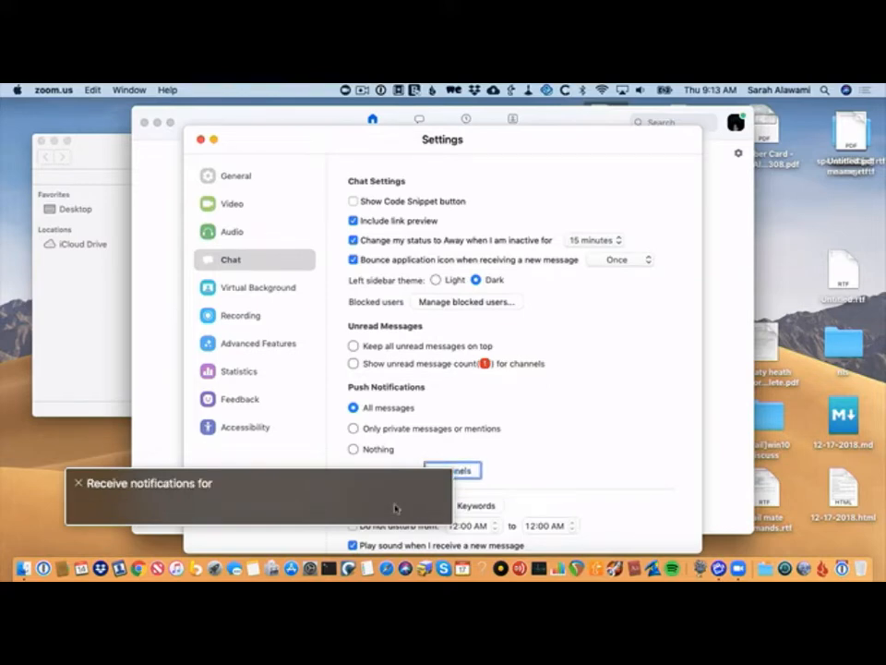
pyautogui.hotkey('ctrl', 'alt', 'Right')
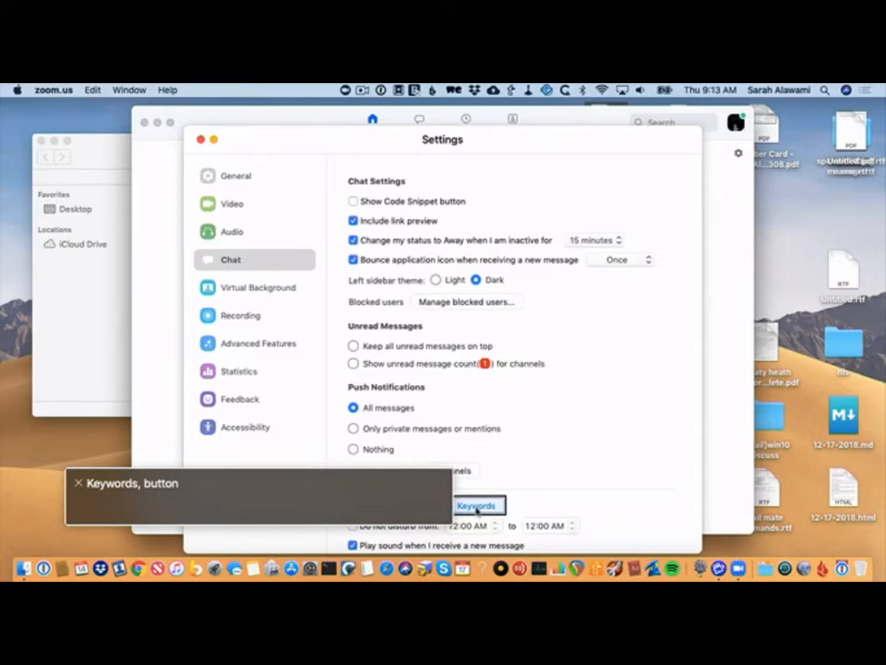
pyautogui.hotkey('ctrl', 'alt', 'Right')
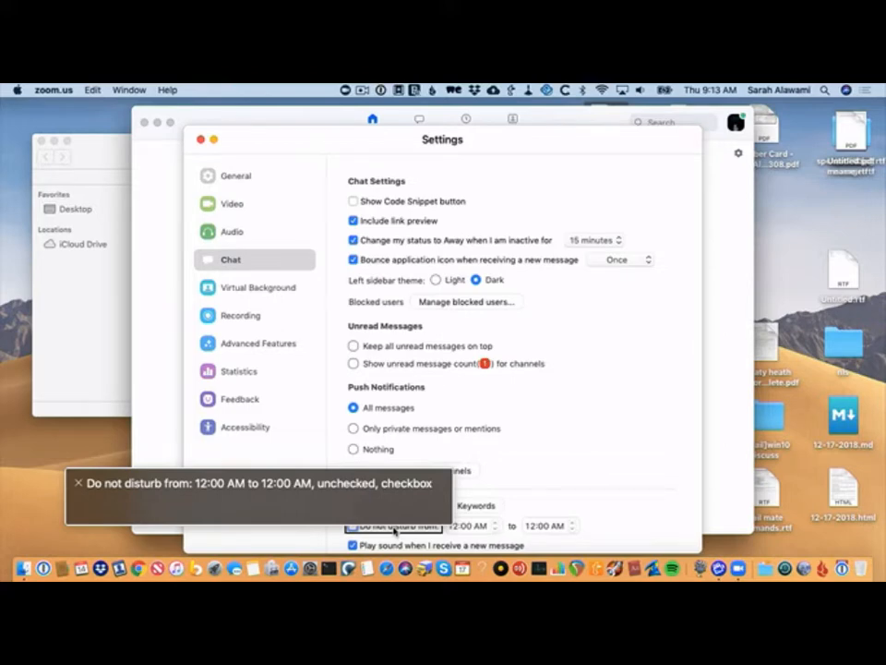
pyautogui.hotkey('ctrl', 'alt', 'Right')
pyautogui.hotkey('ctrl', 'alt', 'Right')
pyautogui.hotkey('ctrl', 'alt', 'Right')
pyautogui.hotkey('ctrl', 'alt', 'Right')
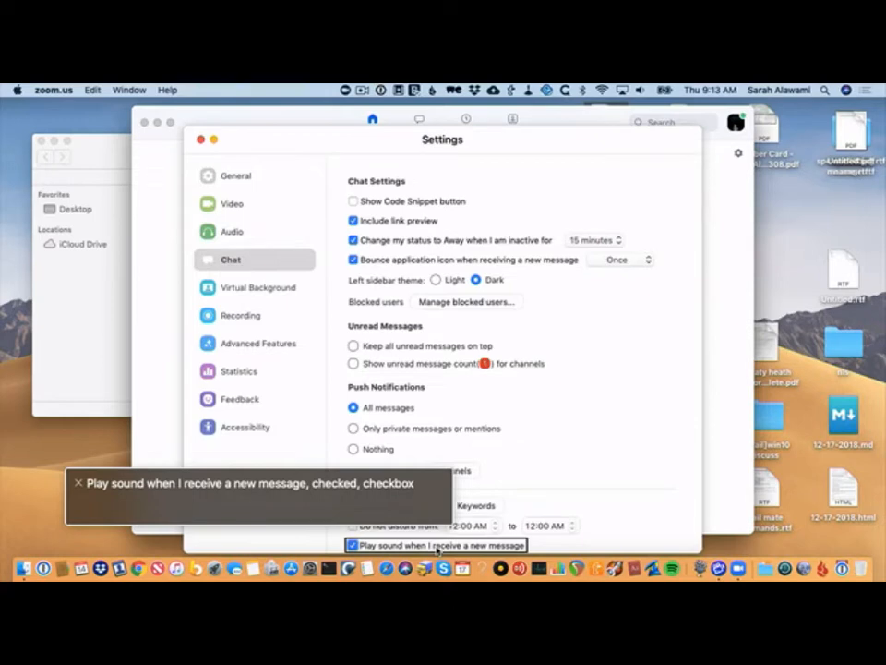
# Open the Virtual Background settings and examine the option to enable the feature anyway
pyautogui.hotkey('ctrl', 'alt', 'Right')
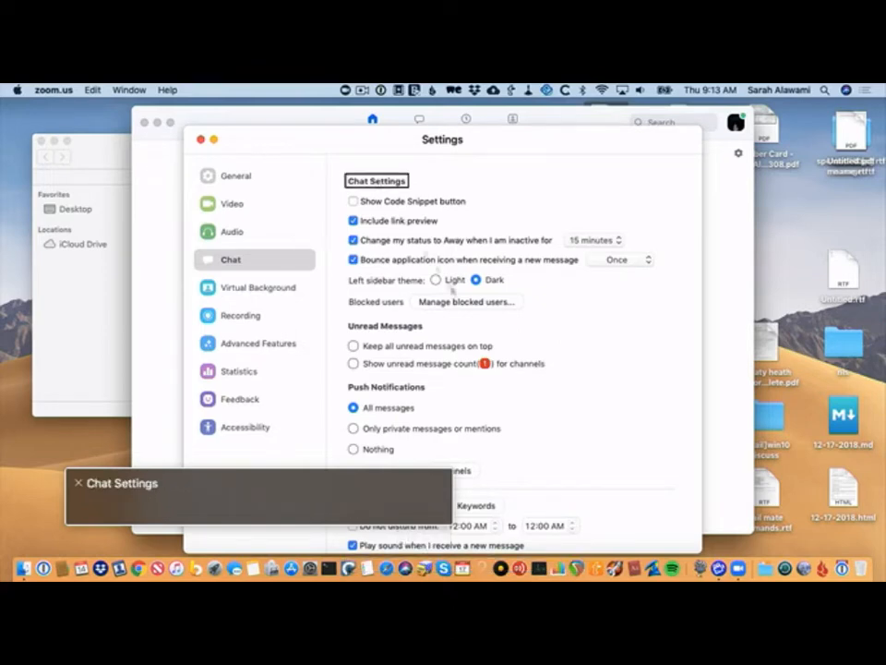
pyautogui.click(234, 292)
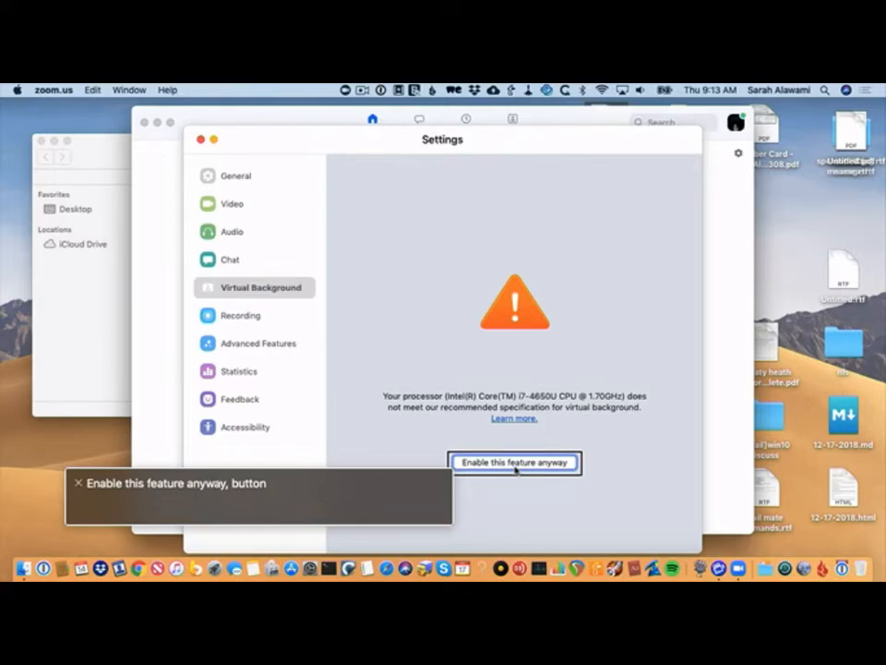
# Open the Recording settings and examine the storage folder for local recordings
pyautogui.hotkey('ctrl', 'alt', 'Left')
pyautogui.hotkey('ctrl', 'alt', 'Left')
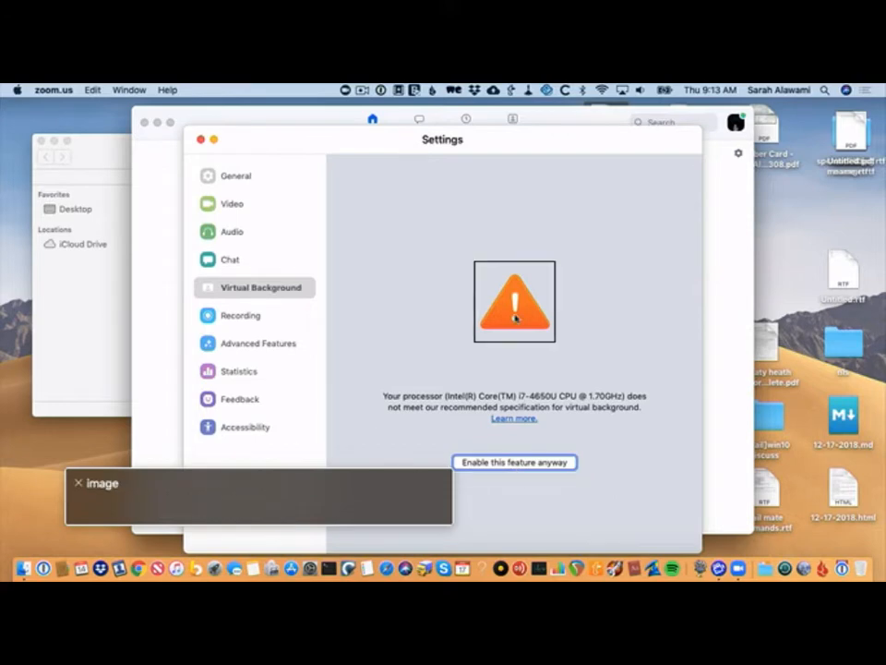
pyautogui.press('Down')
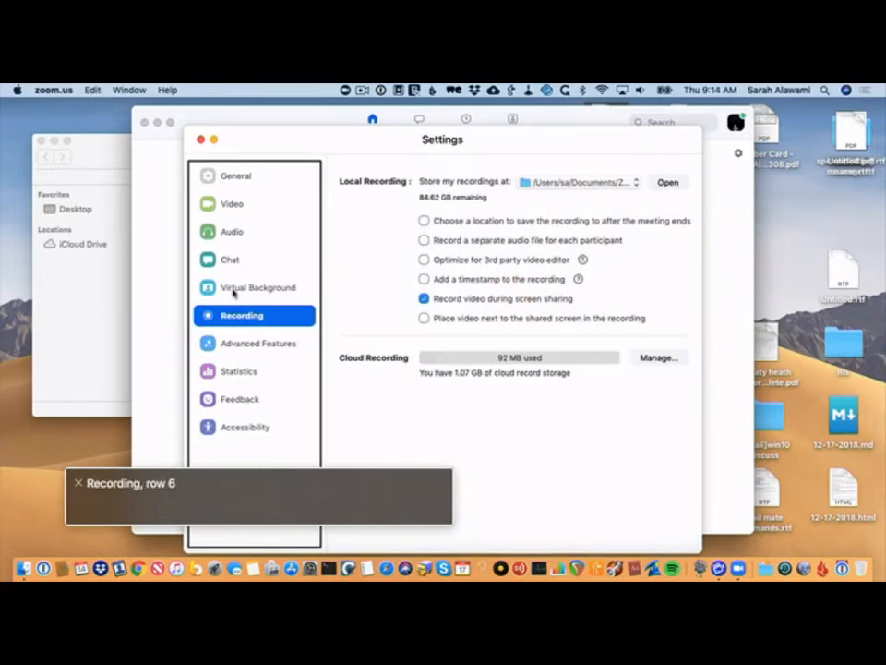
pyautogui.hotkey('ctrl', 'alt', 'Right')
pyautogui.hotkey('ctrl', 'alt', 'Right')
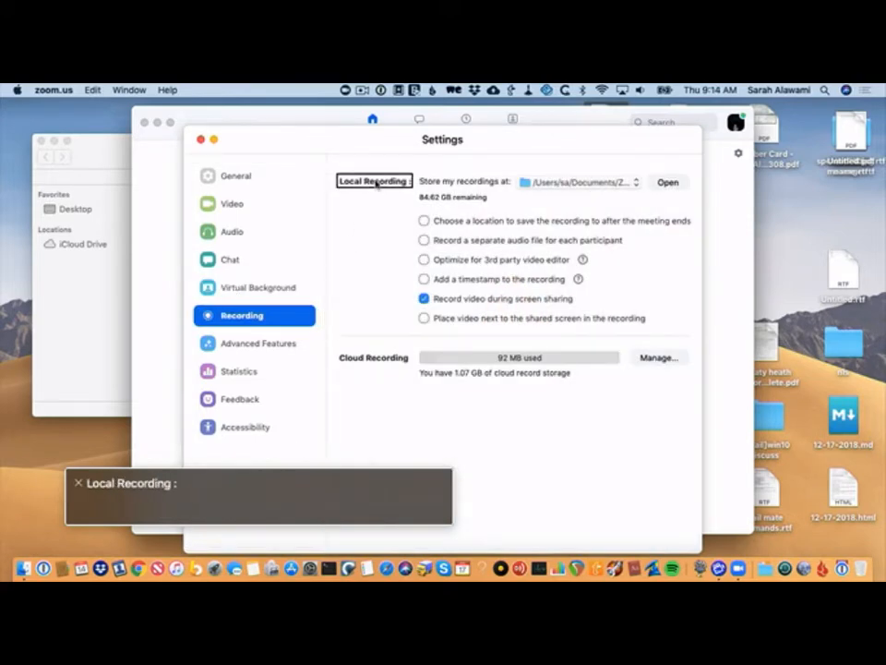
pyautogui.hotkey('ctrl', 'alt', 'Right')
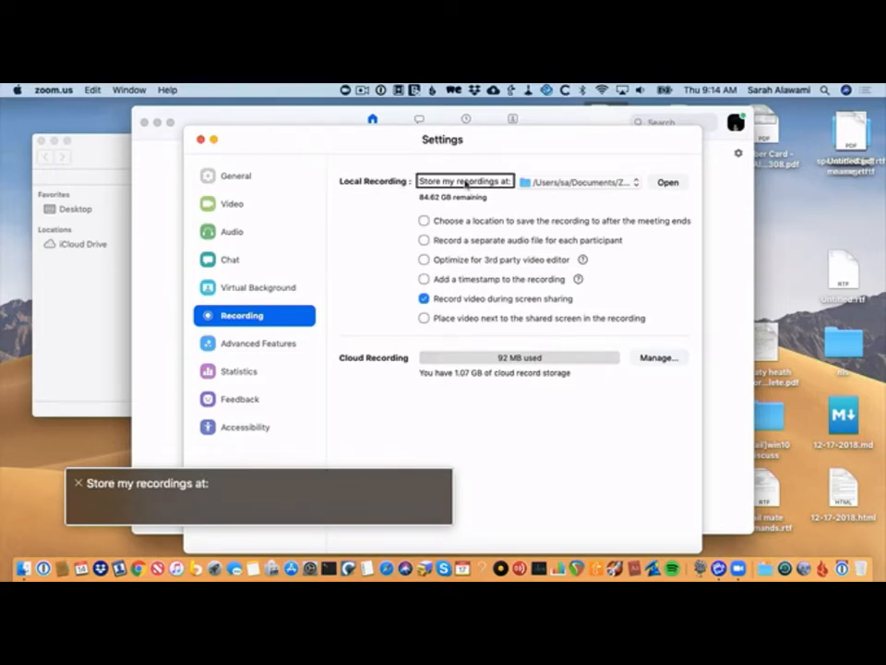
pyautogui.hotkey('ctrl', 'alt', 'Right')
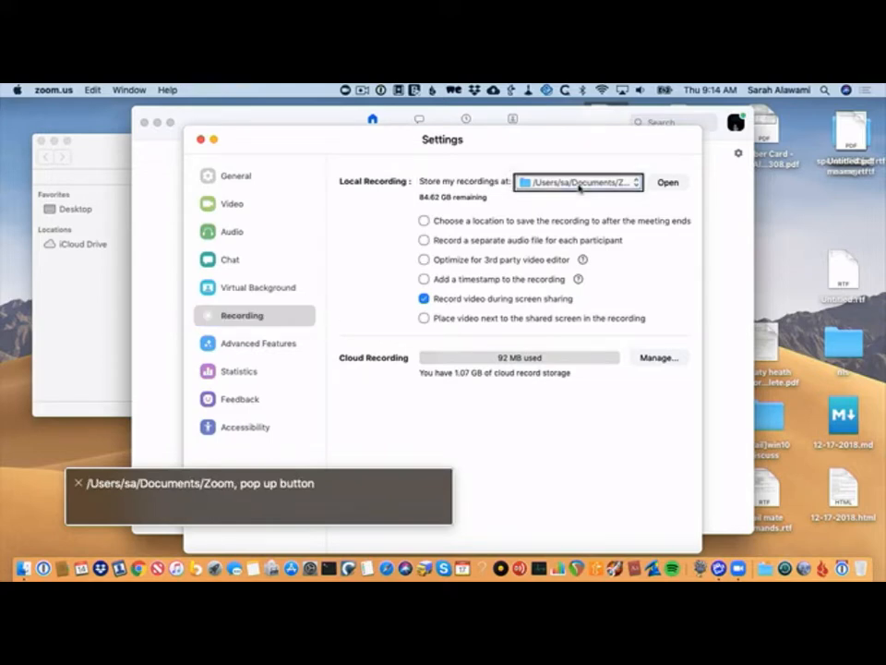
# Examine the remaining space and the options for choosing a save location after the meeting and recording separate audio files
pyautogui.hotkey('ctrl', 'alt', 'Right')
pyautogui.hotkey('ctrl', 'alt', 'Right')
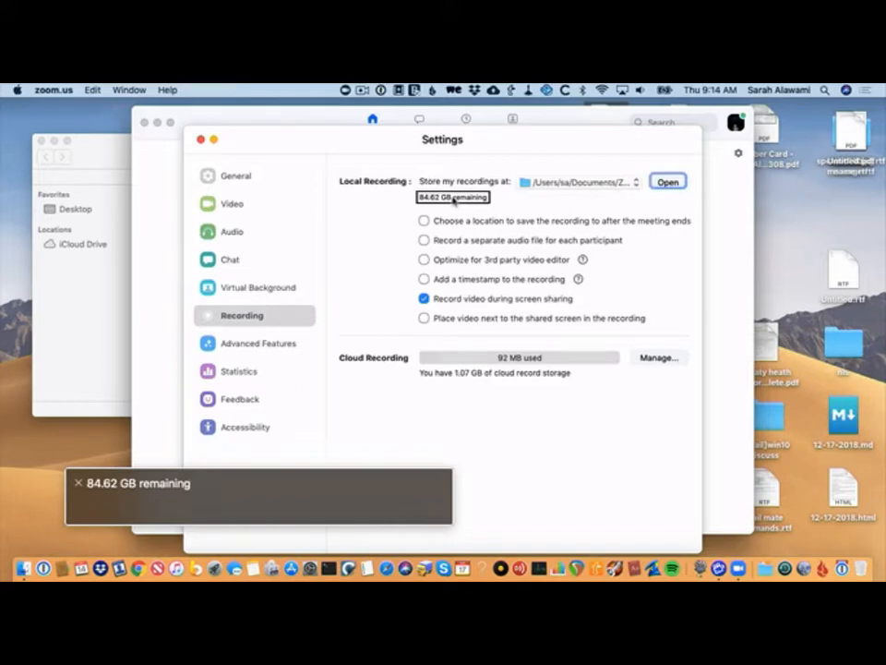
pyautogui.hotkey('ctrl', 'alt', 'Right')
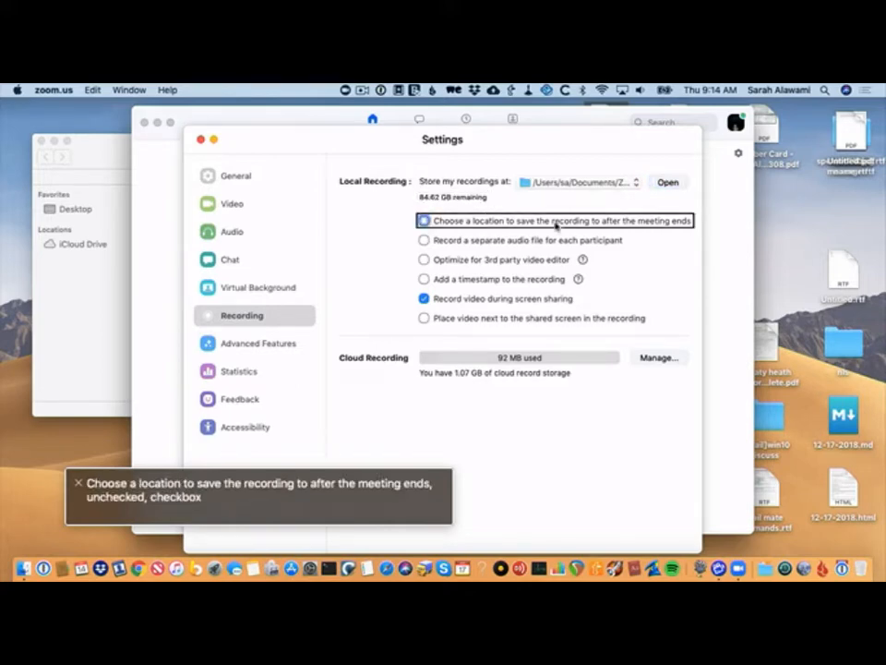
pyautogui.hotkey('ctrl', 'alt', 'Right')
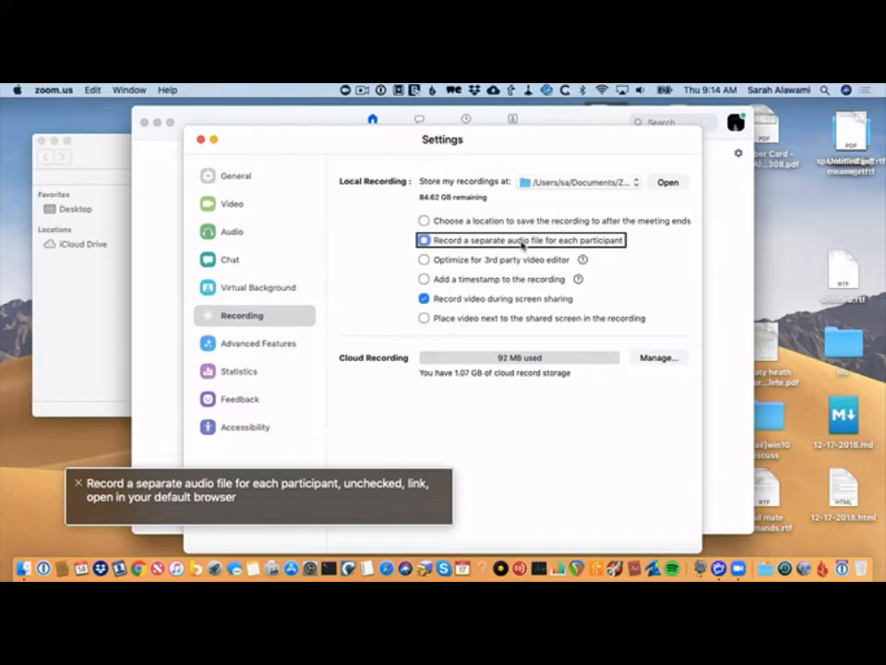
# Read the explanation of Optimize for 3rd party video editor and enable that option
pyautogui.hotkey('ctrl', 'alt', 'Right')
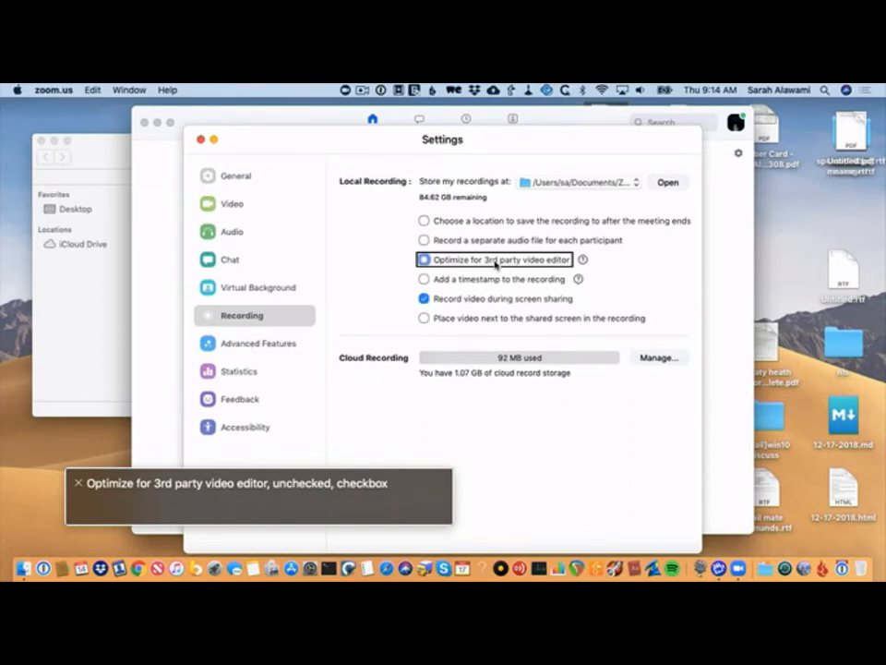
pyautogui.hotkey('ctrl', 'alt', 'Right')
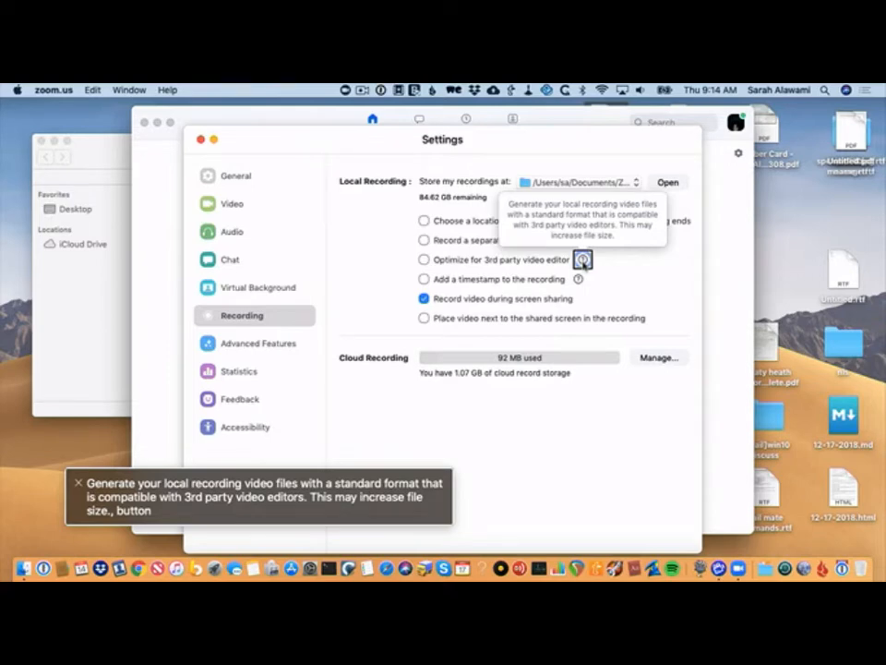
pyautogui.hotkey('ctrl', 'alt', 'Left')
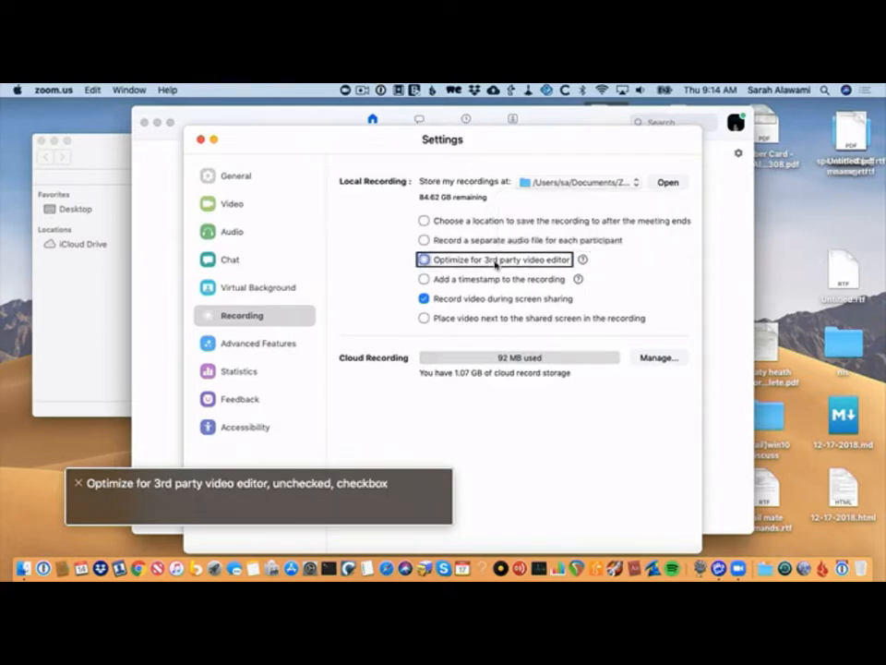
pyautogui.hotkey('ctrl', 'alt', 'space')
# Examine the local recording options for adding a timestamp and placing video next to the shared screen
pyautogui.hotkey('ctrl', 'alt', 'Right')
pyautogui.hotkey('ctrl', 'alt', 'Right')
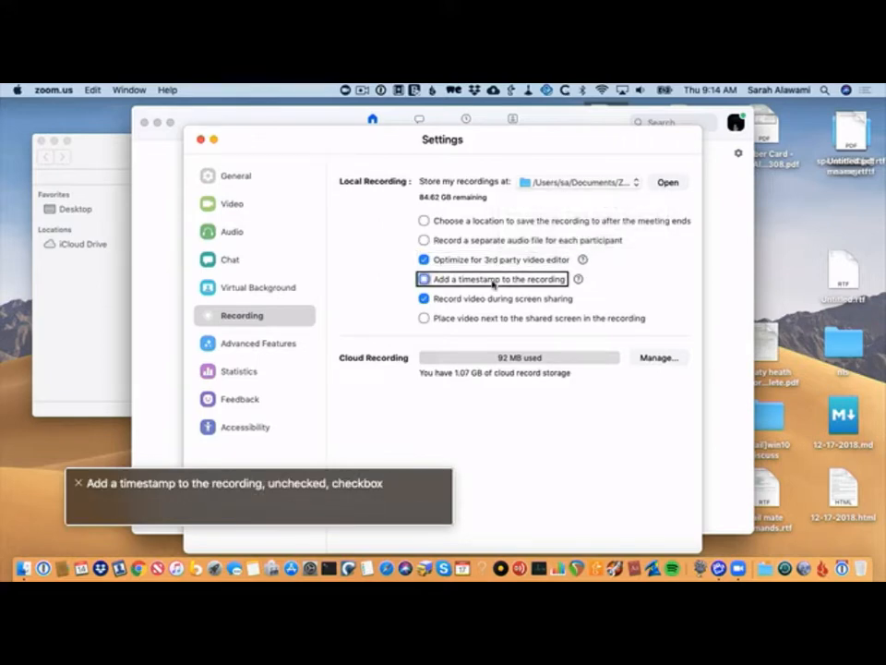
pyautogui.hotkey('ctrl', 'alt', 'Right')
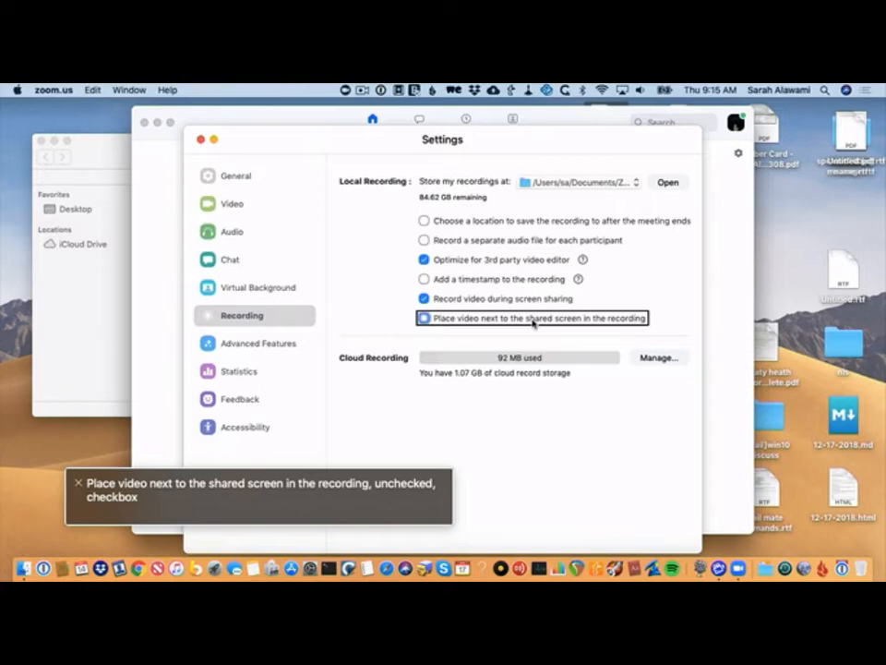
# Examine the Cloud Recording section's used space, management option and available storage
pyautogui.hotkey('ctrl', 'alt', 'Right')
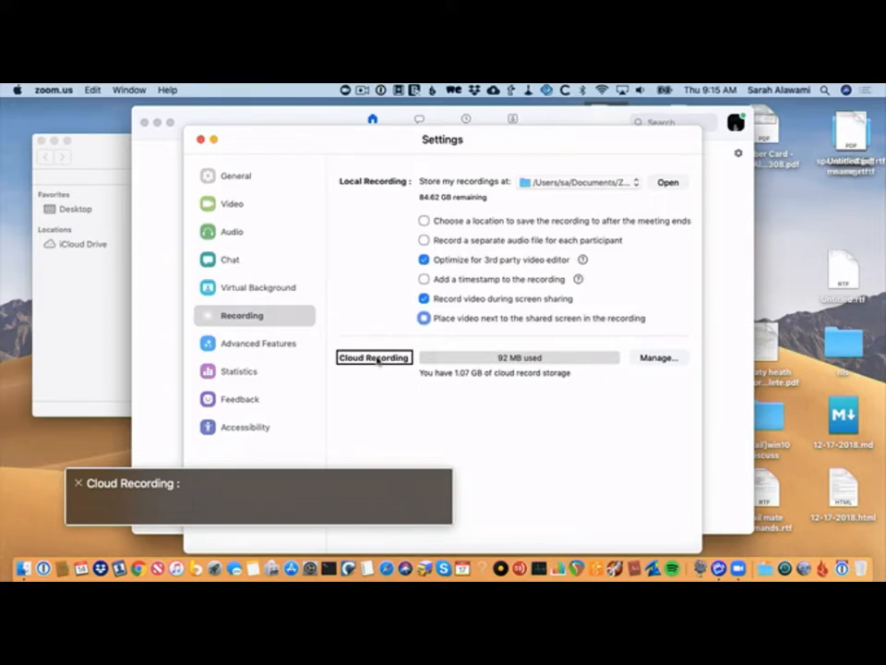
pyautogui.hotkey('ctrl', 'alt', 'Right')
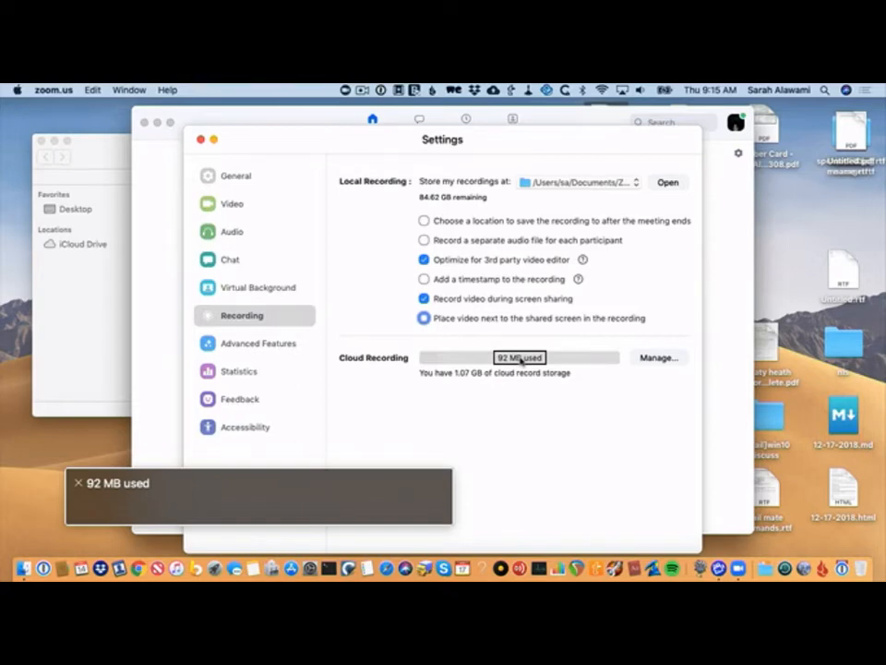
pyautogui.hotkey('ctrl', 'alt', 'Right')
pyautogui.hotkey('ctrl', 'alt', 'Right')
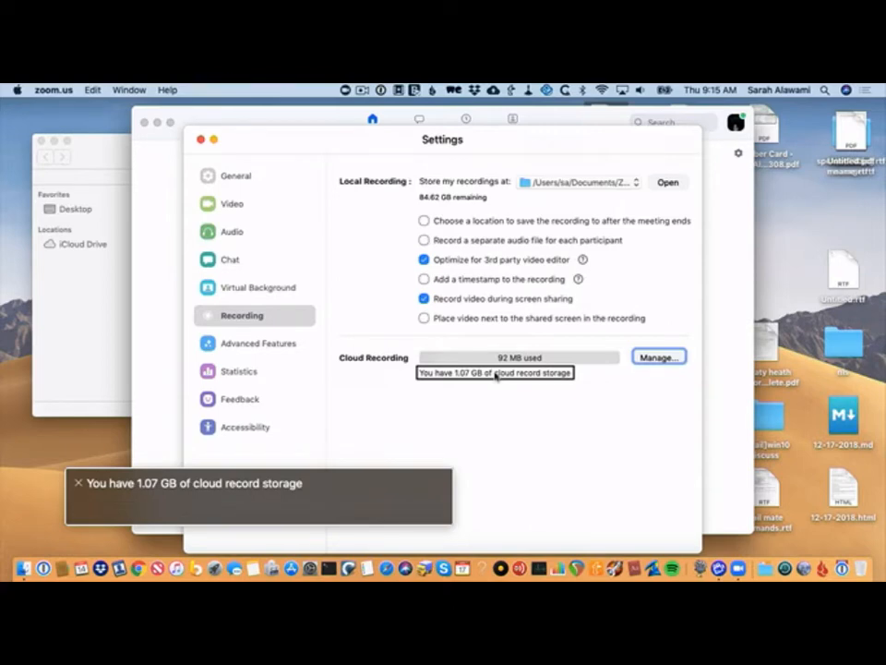
# Open the Advanced Features settings and examine the links for viewing advanced features, editing the profile and changing the subscription
pyautogui.hotkey('ctrl', 'alt', 'Left')
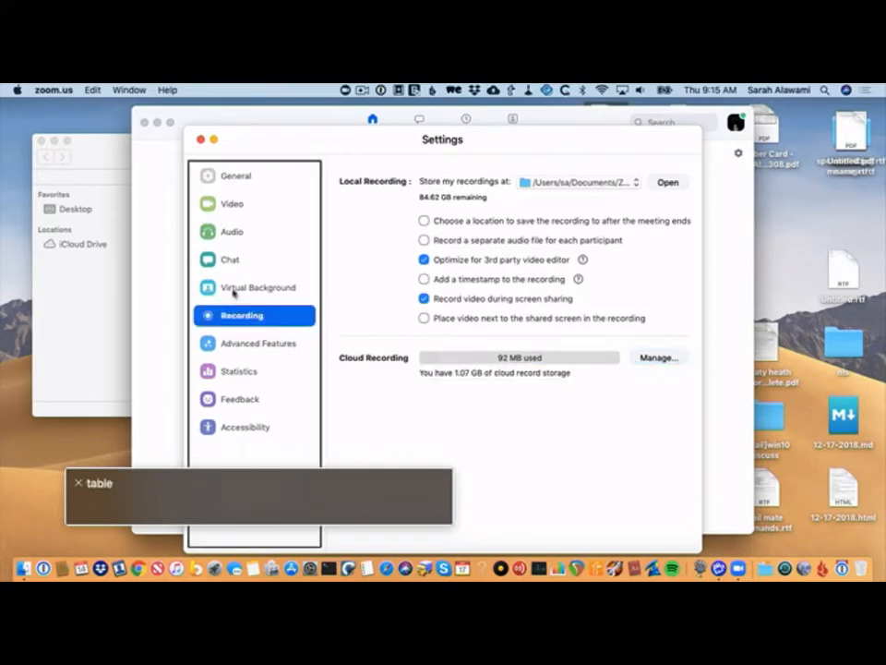
pyautogui.press('Down')
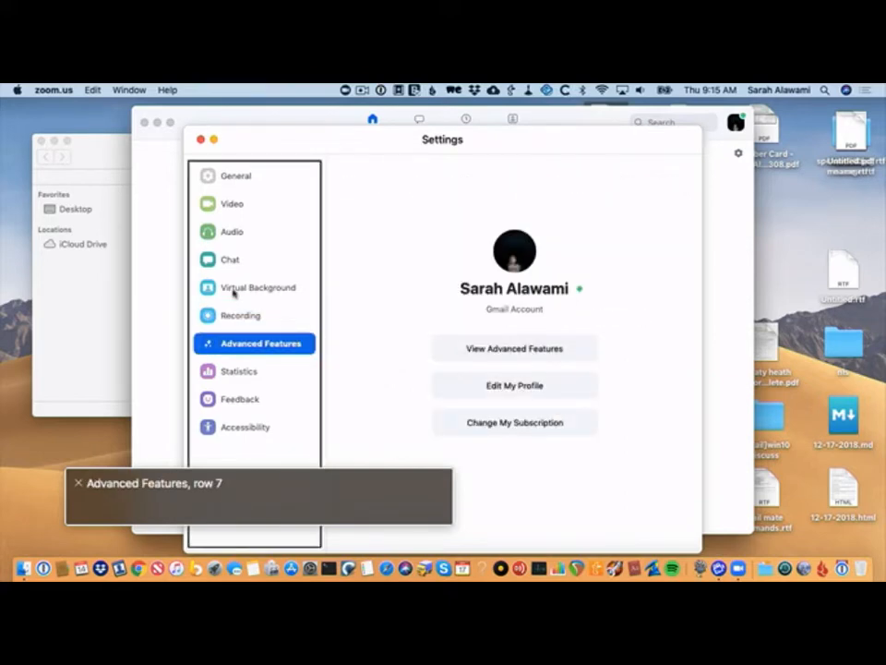
pyautogui.hotkey('ctrl', 'alt', 'Right')
pyautogui.hotkey('ctrl', 'alt', 'Right')
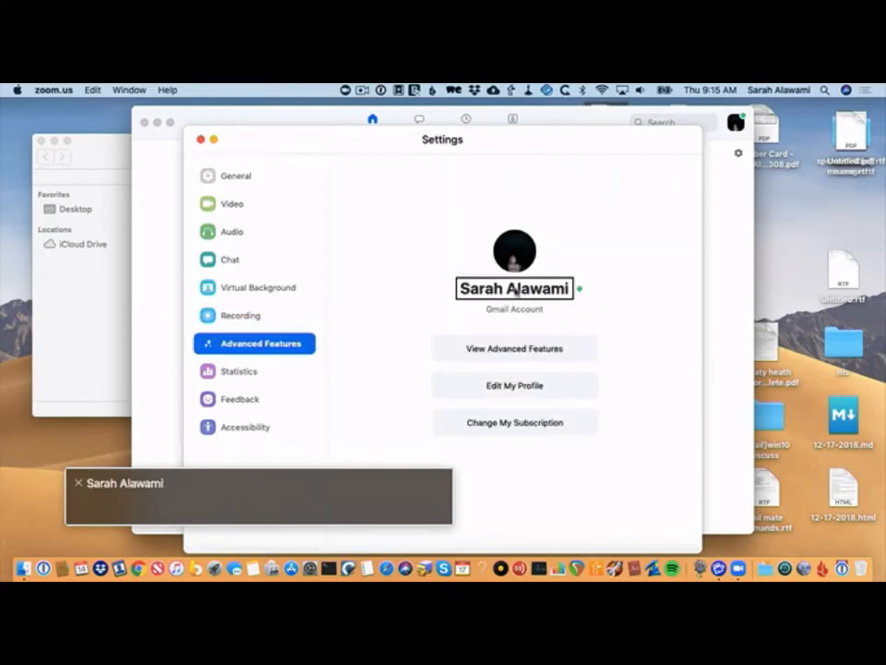
pyautogui.hotkey('ctrl', 'alt', 'Right')
pyautogui.hotkey('ctrl', 'alt', 'Right')
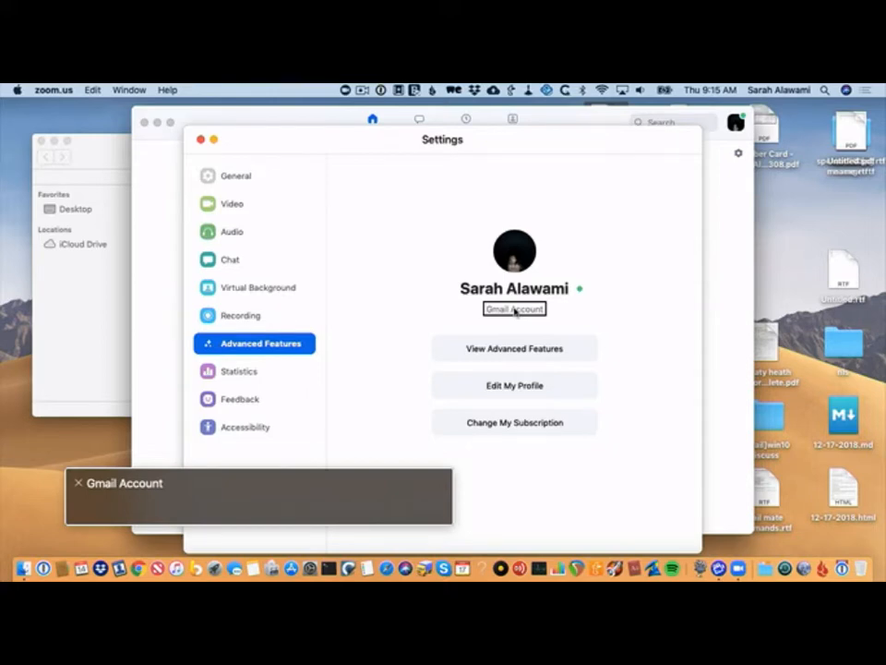
pyautogui.hotkey('ctrl', 'alt', 'Right')
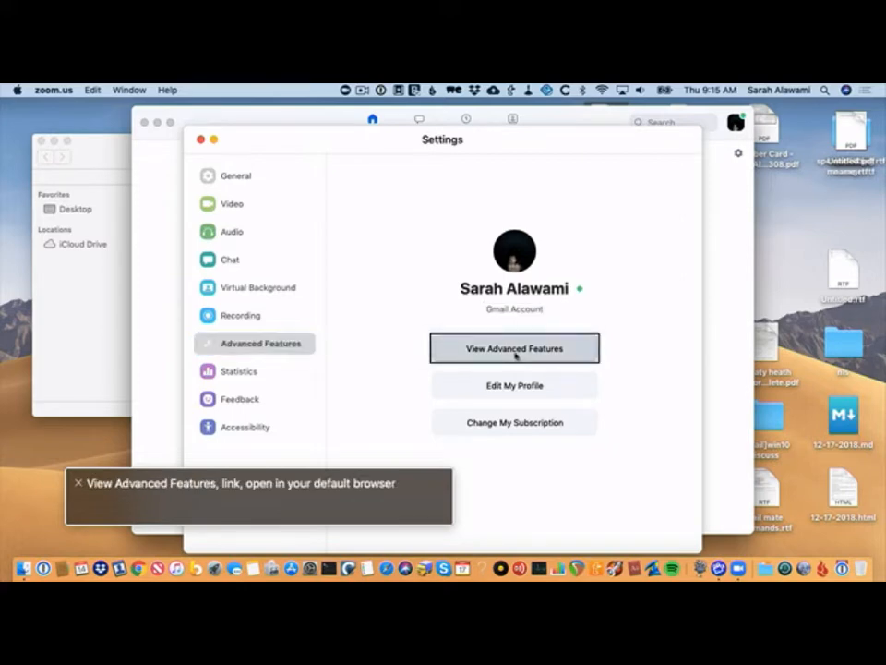
pyautogui.hotkey('ctrl', 'alt', 'Right')
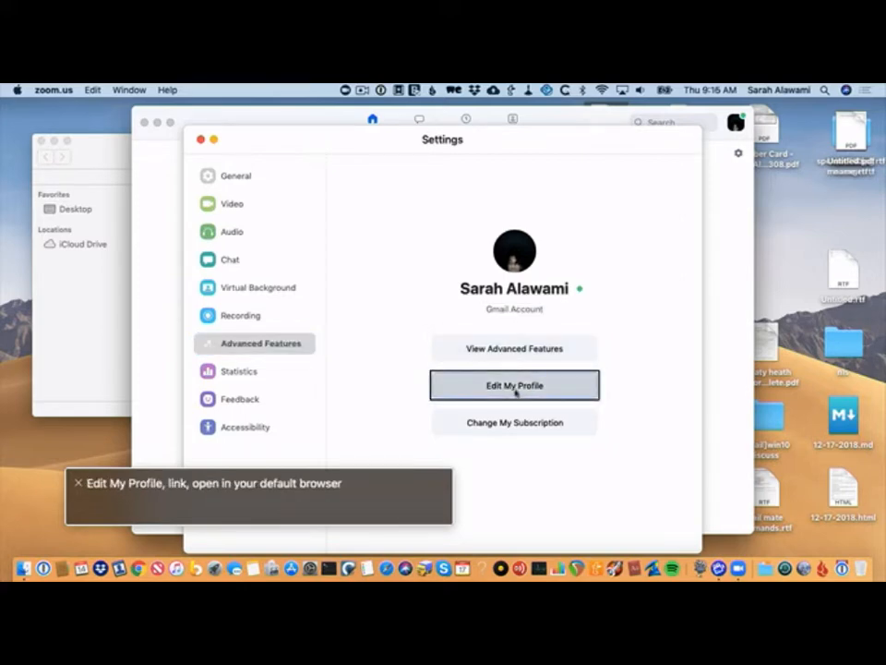
pyautogui.hotkey('ctrl', 'alt', 'Right')
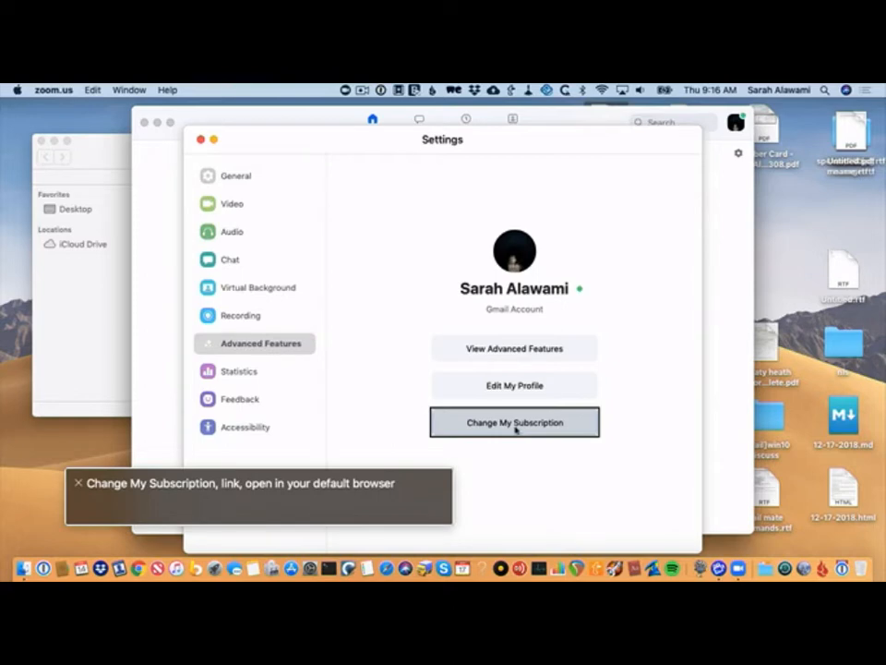
# Go past Statistics to the Feedback settings and examine the feedback form and the technical support link
pyautogui.press('Tab')
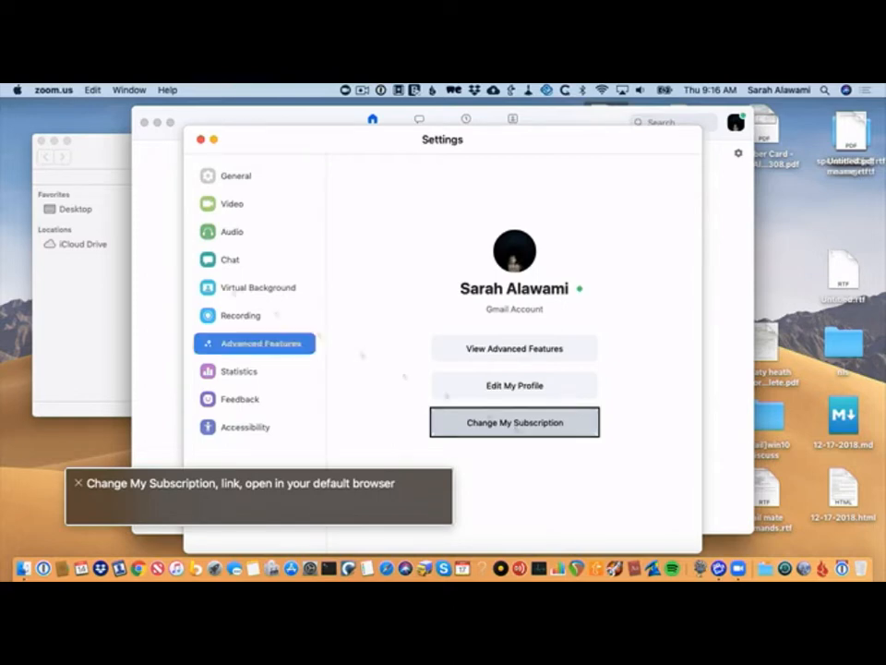
pyautogui.press('Down')
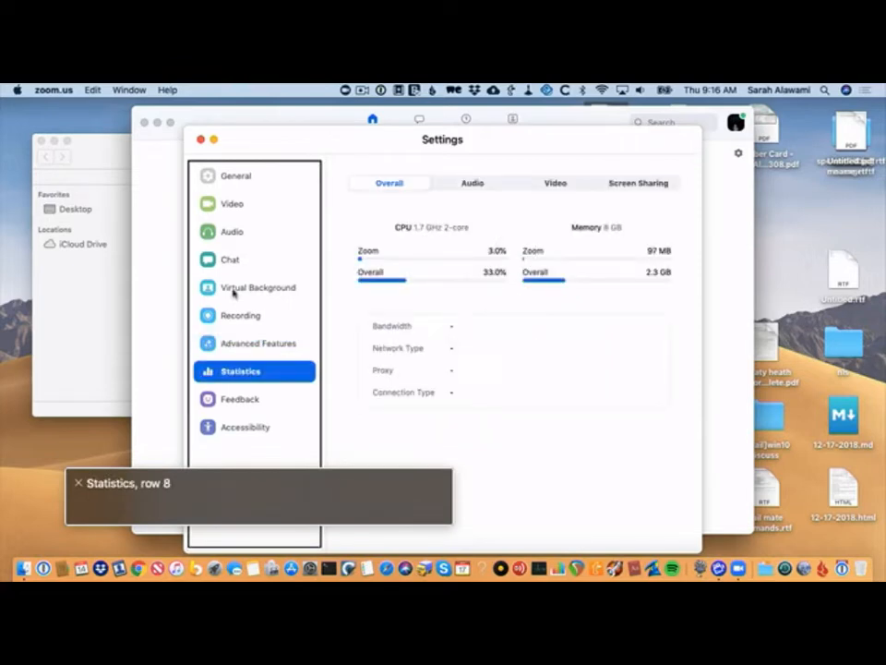
pyautogui.press('Down')
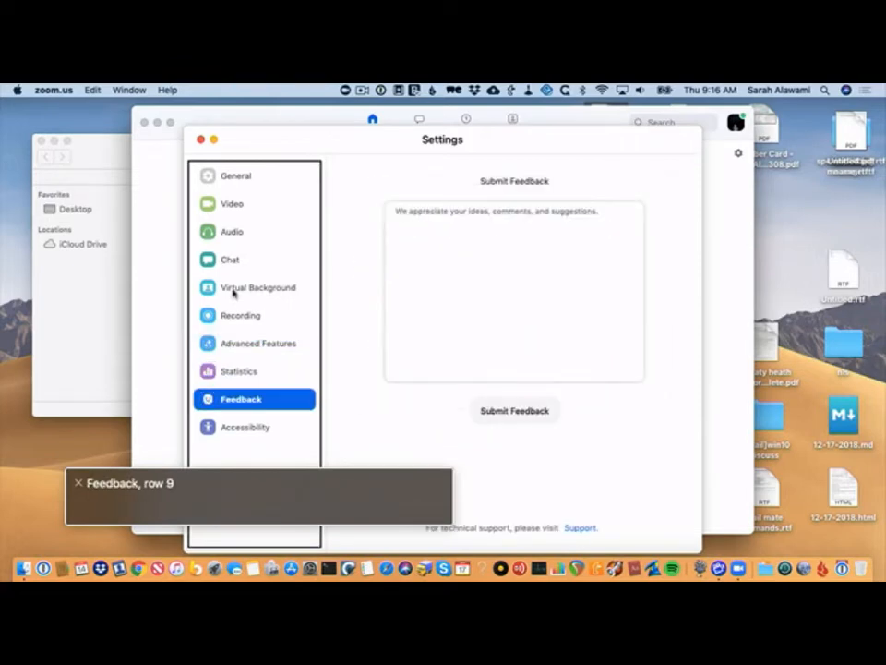
pyautogui.hotkey('ctrl', 'alt', 'Right')
pyautogui.hotkey('ctrl', 'alt', 'Right')
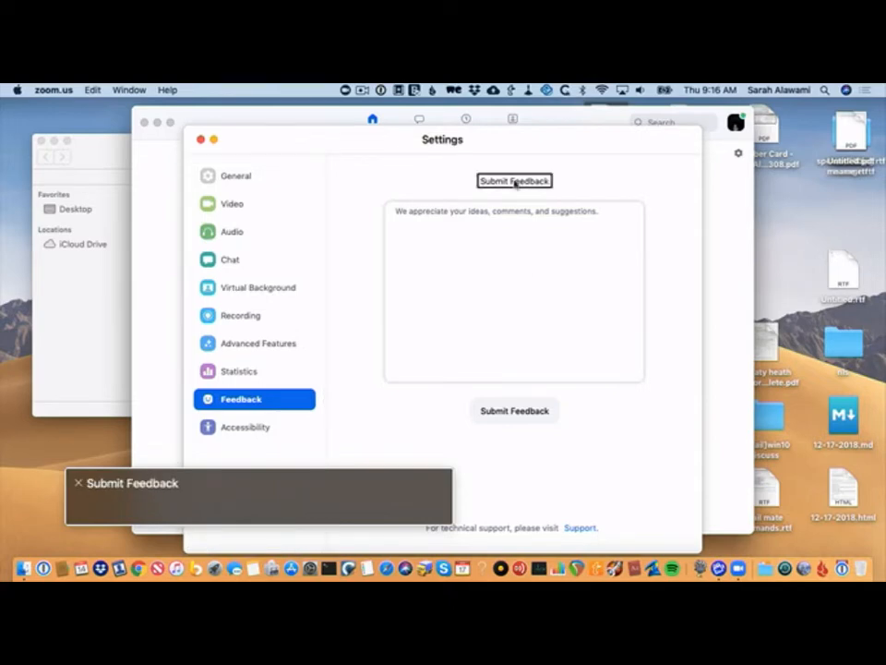
pyautogui.hotkey('ctrl', 'alt', 'Right')
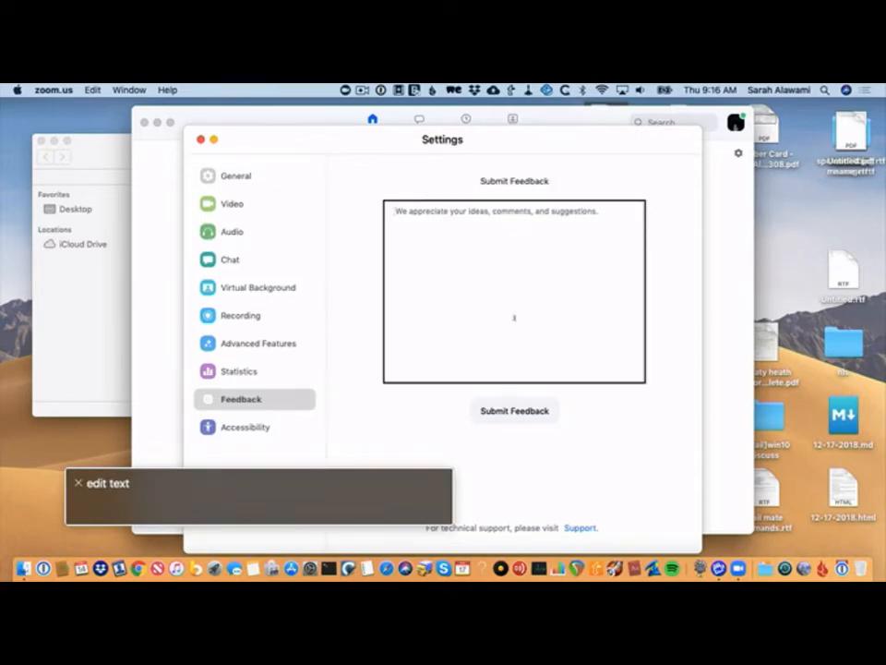
pyautogui.hotkey('ctrl', 'alt', 'Right')
pyautogui.hotkey('ctrl', 'alt', 'Right')
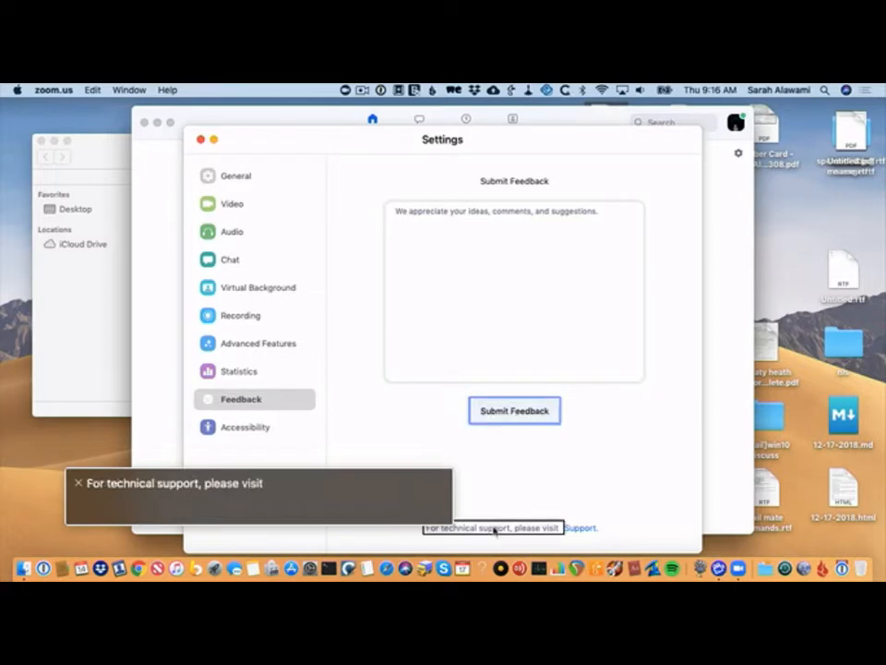
pyautogui.hotkey('ctrl', 'alt', 'Right')
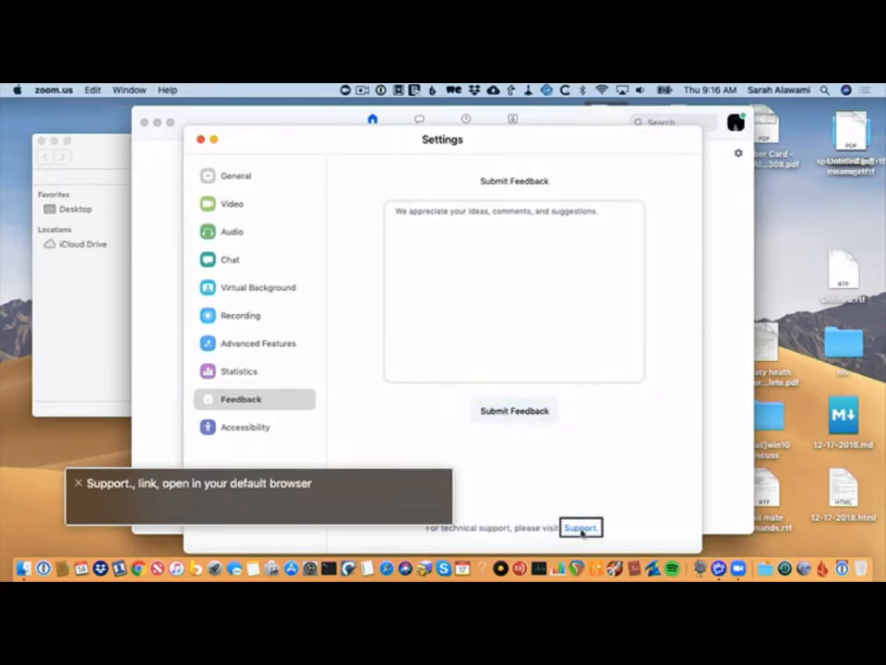
# Open the Accessibility settings and examine the Closed Captioning font size control
pyautogui.press('ctrl+alt+super+t')
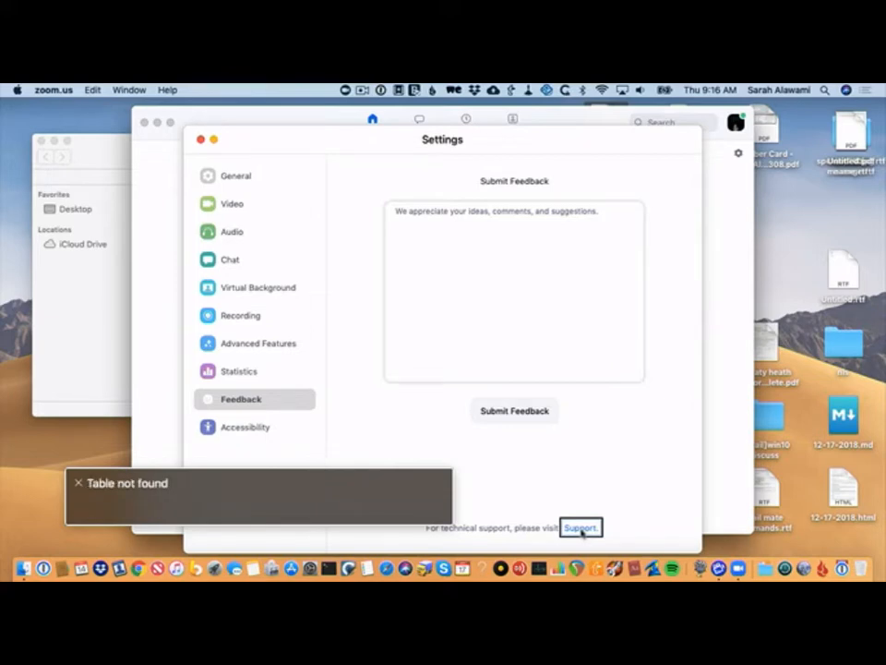
pyautogui.press('ctrl+alt+shift+super+t')
pyautogui.press('Down')
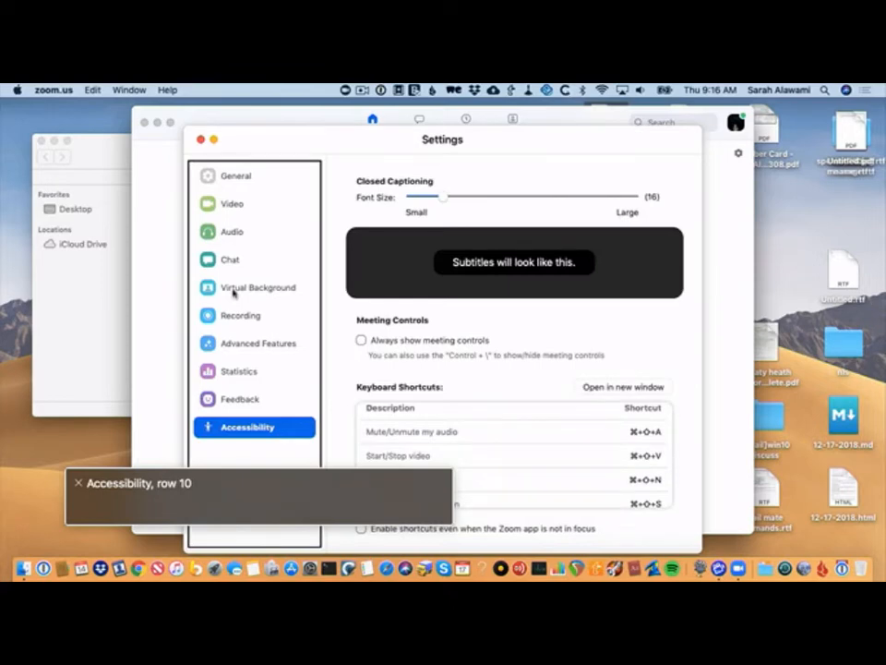
pyautogui.hotkey('ctrl', 'alt', 'Right')
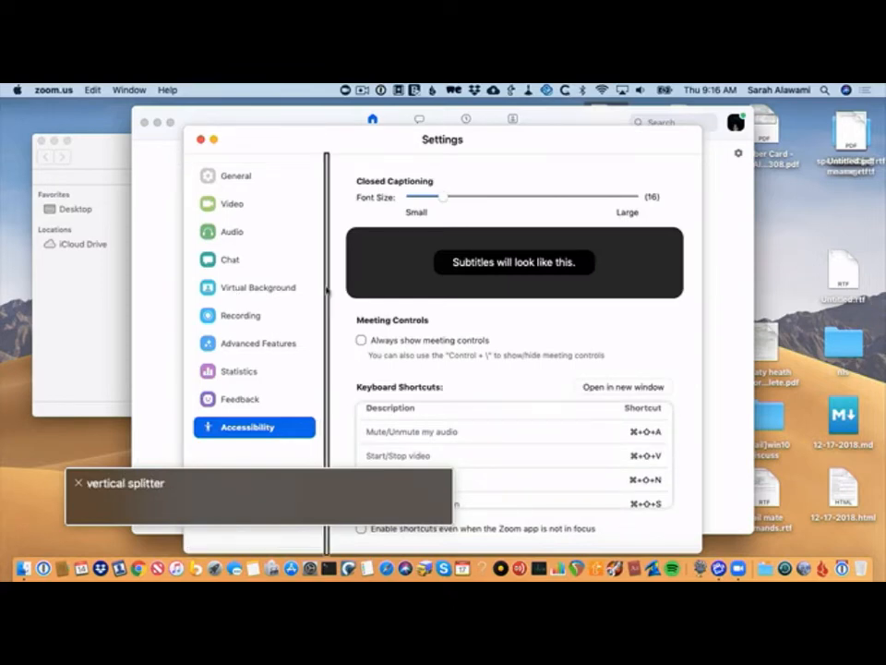
pyautogui.hotkey('ctrl', 'alt', 'Right')
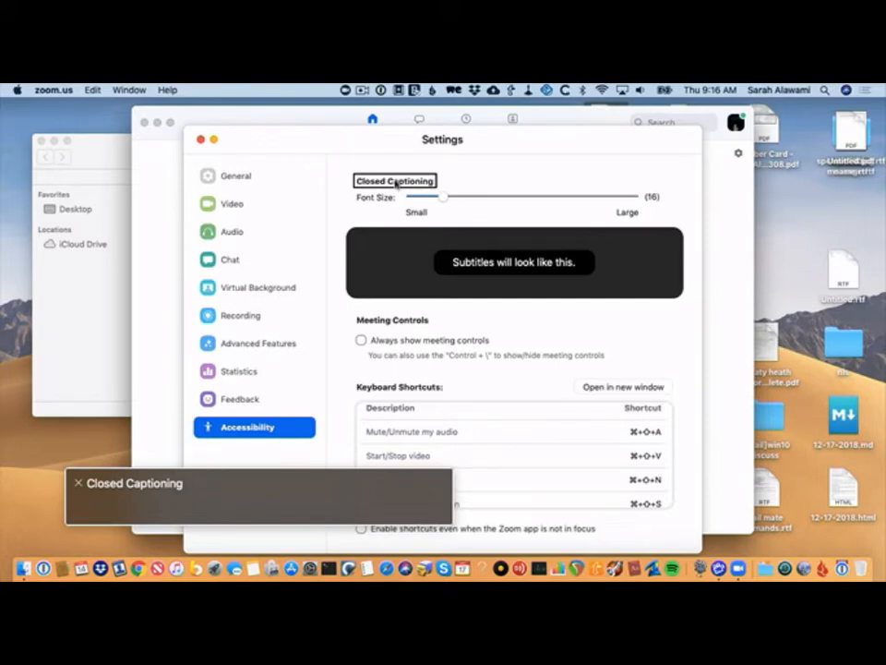
pyautogui.hotkey('ctrl', 'alt', 'Right')
pyautogui.hotkey('ctrl', 'alt', 'Right')
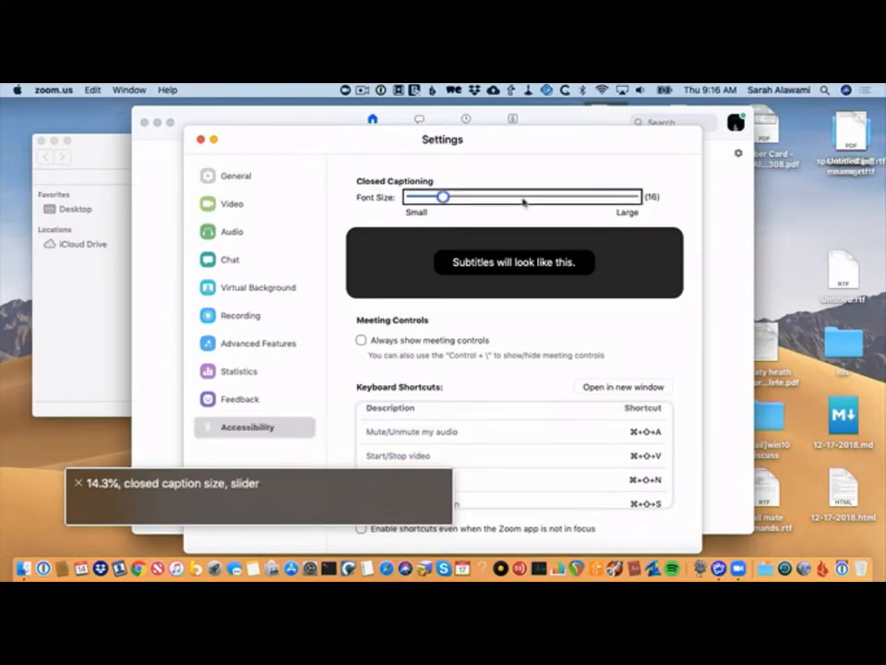
# Examine the closed caption font size value, the Small to Large range and the subtitle preview
pyautogui.hotkey('ctrl', 'alt', 'Right')
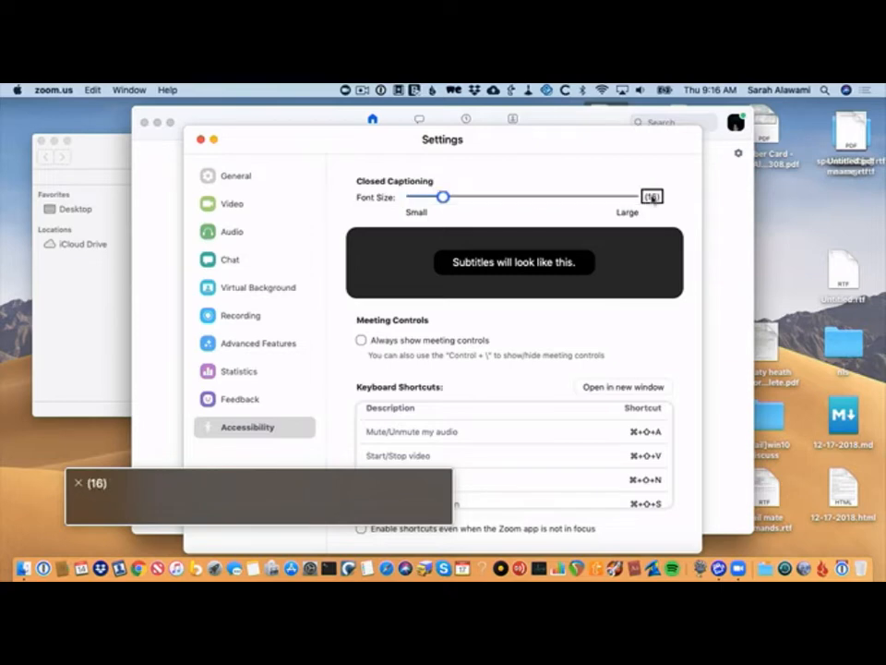
pyautogui.hotkey('ctrl', 'alt', 'Right')
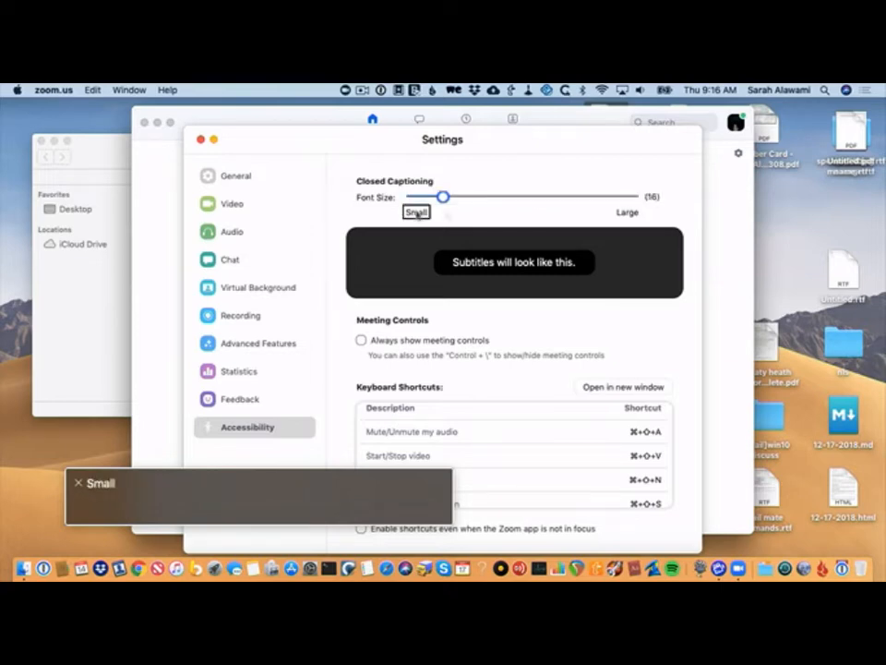
pyautogui.hotkey('ctrl', 'alt', 'Right')
pyautogui.hotkey('ctrl', 'alt', 'Right')
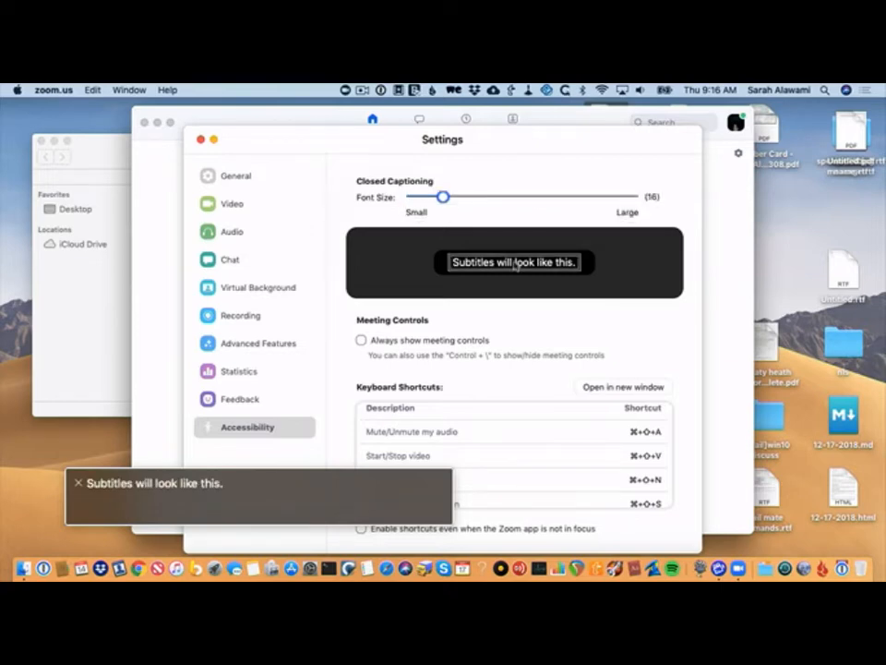
# Examine the Meeting Controls option for always showing meeting controls and the shortcut hint beneath it
pyautogui.hotkey('ctrl', 'alt', 'Right')
pyautogui.hotkey('ctrl', 'alt', 'Right')
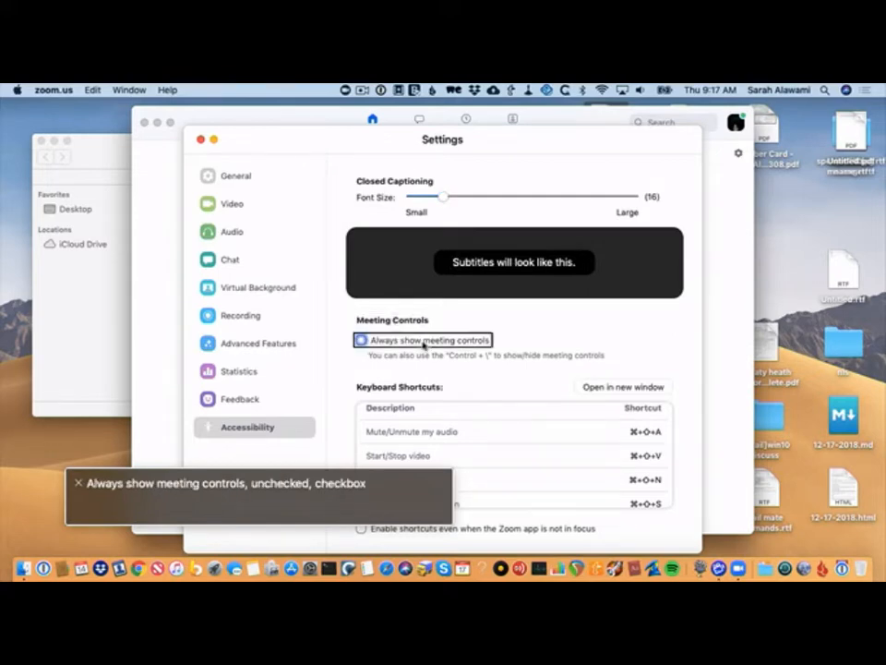
pyautogui.hotkey('ctrl', 'alt', 'Right')
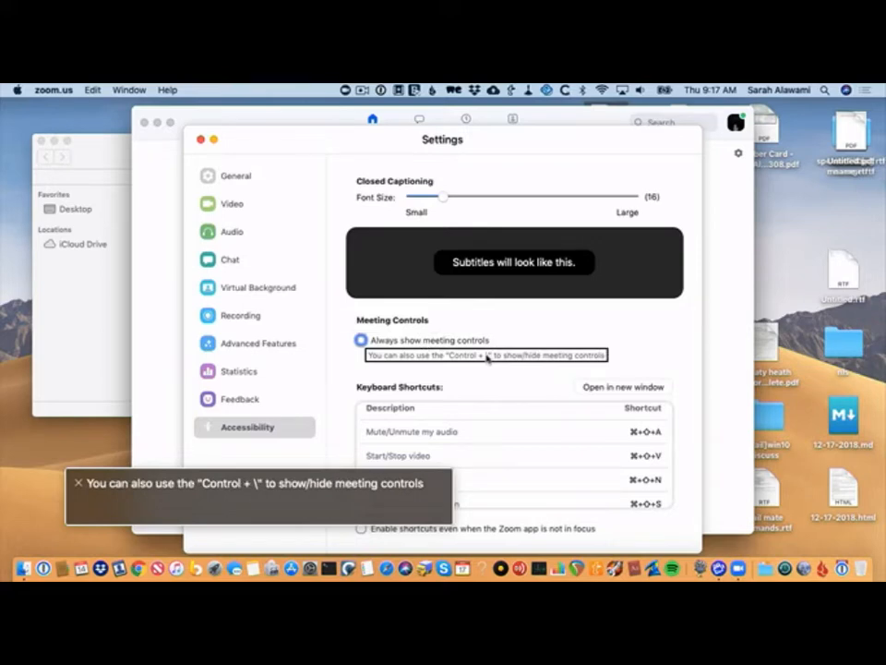
# Examine the Keyboard Shortcuts section, including opening in a new window, the shortcut table and the option for enabling shortcuts when Zoom is unfocused
pyautogui.hotkey('ctrl', 'alt', 'Right')
pyautogui.hotkey('ctrl', 'alt', 'Right')
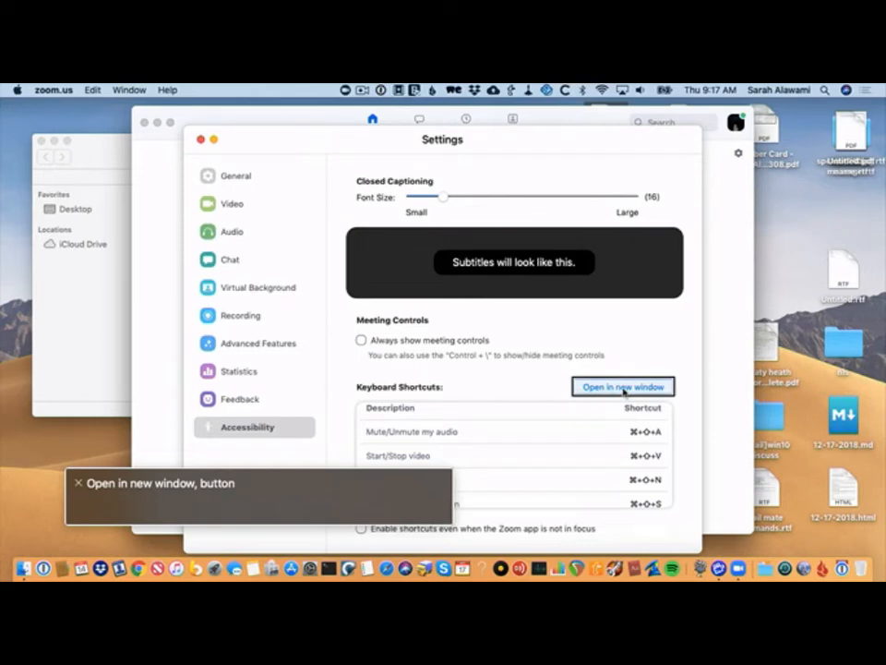
pyautogui.hotkey('ctrl', 'alt', 'Right')
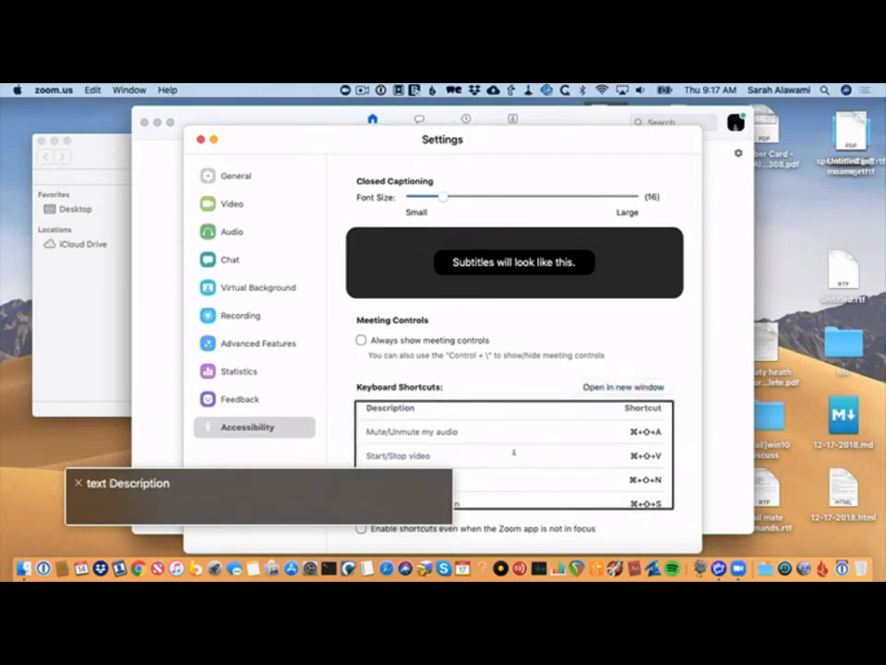
pyautogui.hotkey('ctrl', 'alt', 'Right')
pyautogui.hotkey('ctrl', 'alt', 'Right')
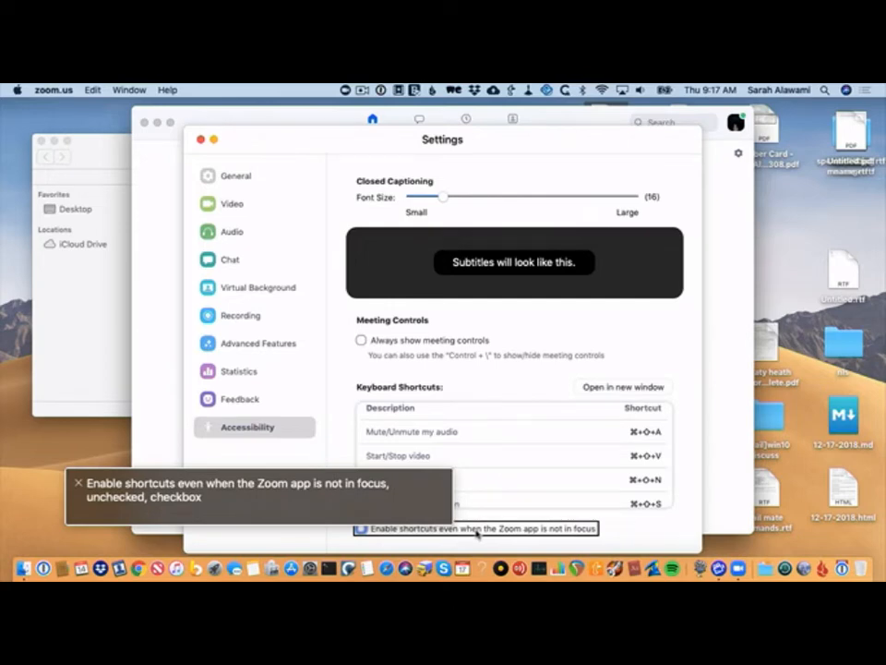
# Return to the settings category list and close the Settings window
pyautogui.press('Tab')
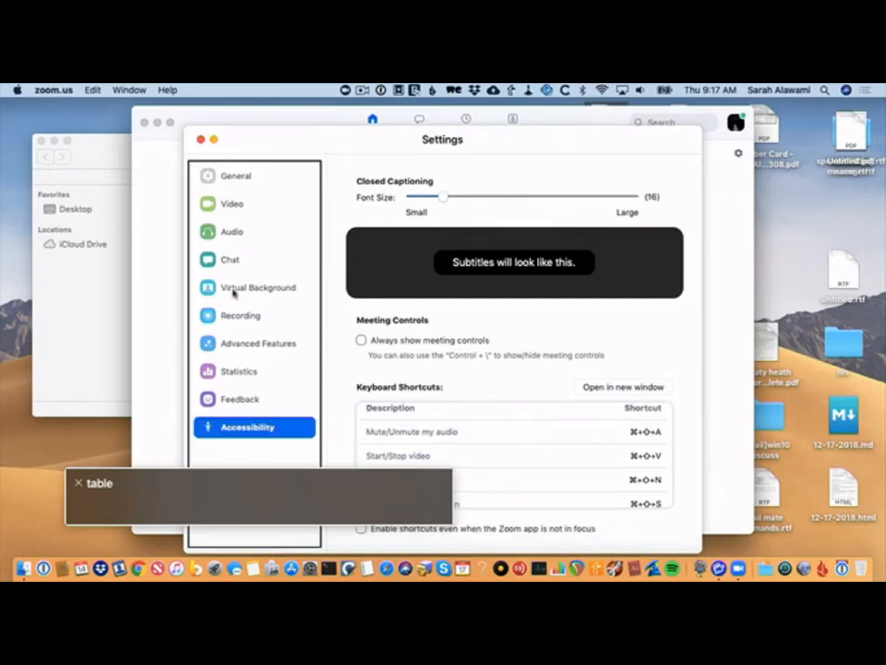
pyautogui.press('Down')
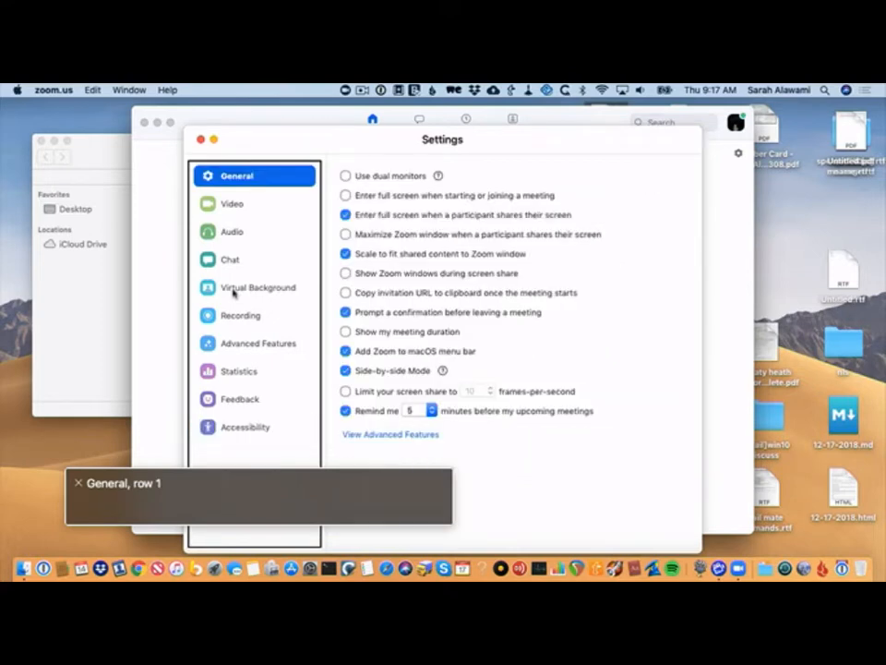
pyautogui.press('Up')
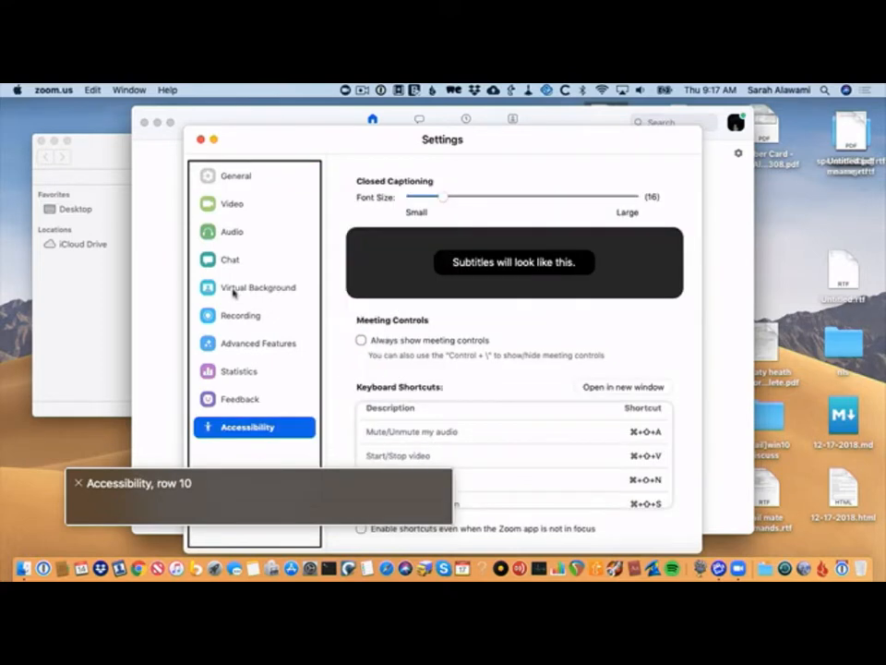
pyautogui.press('Up')
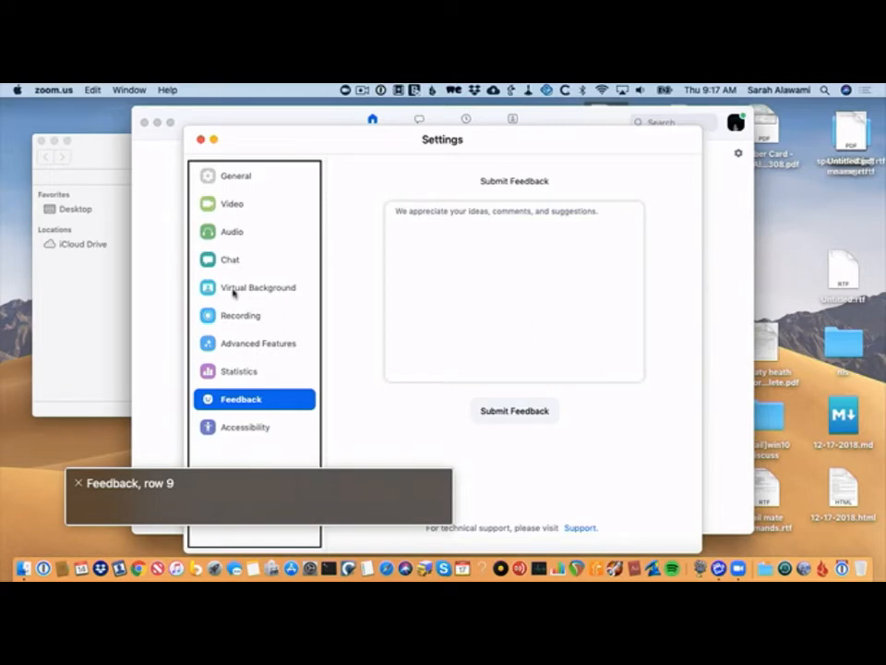
pyautogui.press('super+w')
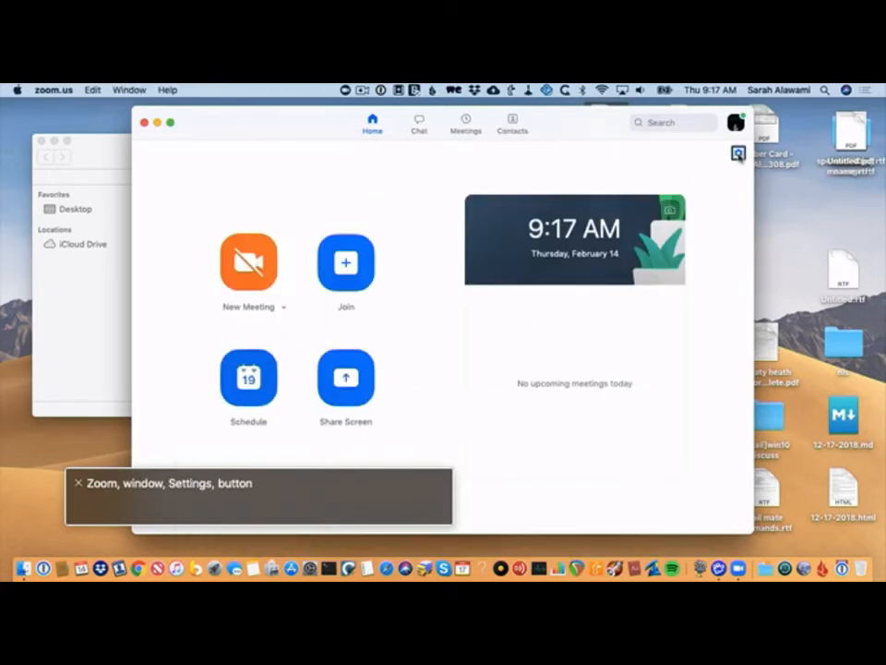
# Open the Contacts section of the main Zoom window
pyautogui.hotkey('ctrl', 'alt', 'Right')
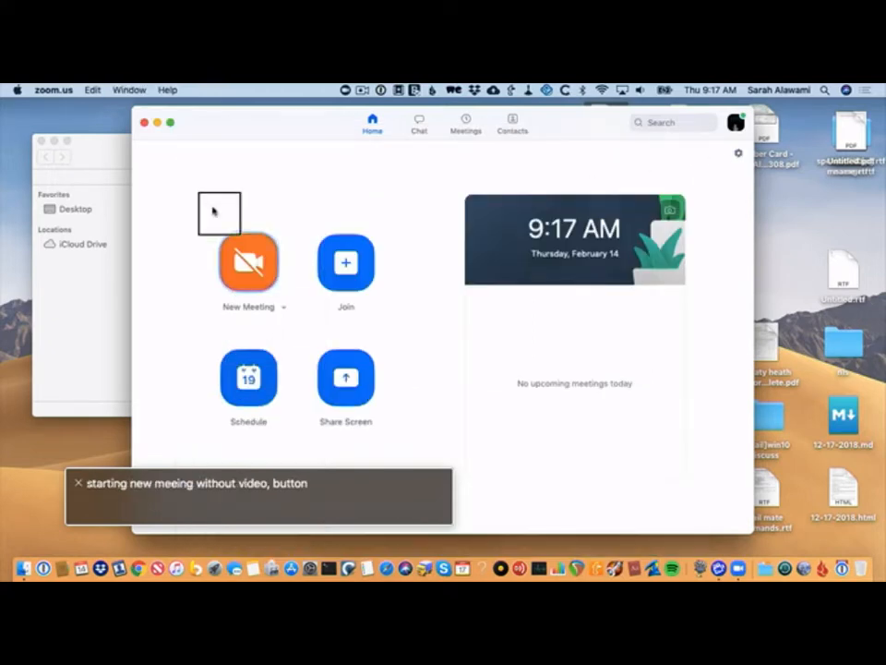
pyautogui.hotkey('ctrl', 'alt', 'Left')
pyautogui.hotkey('ctrl', 'alt', 'Left')
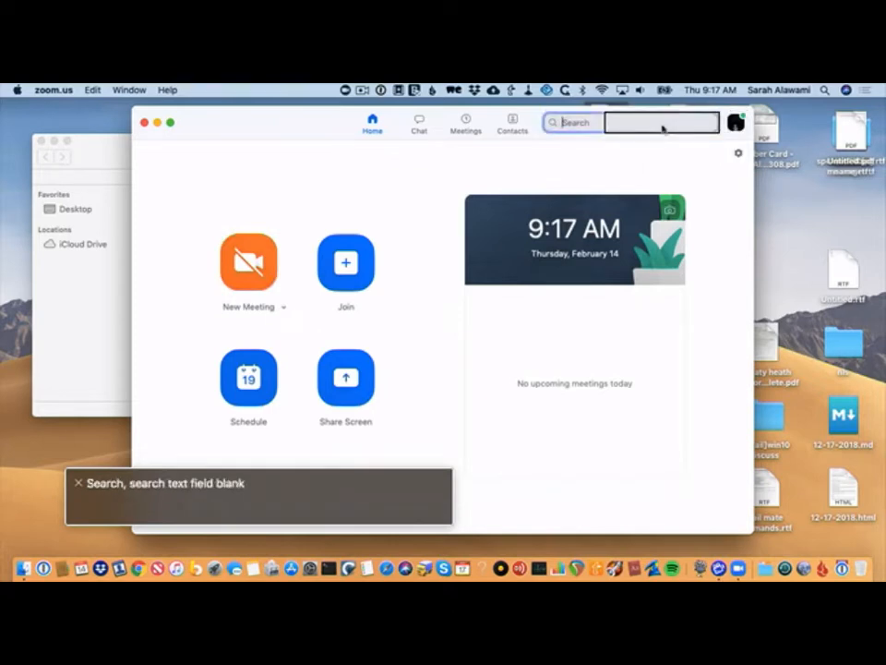
pyautogui.hotkey('ctrl', 'alt', 'Left')
pyautogui.hotkey('ctrl', 'alt', 'space')
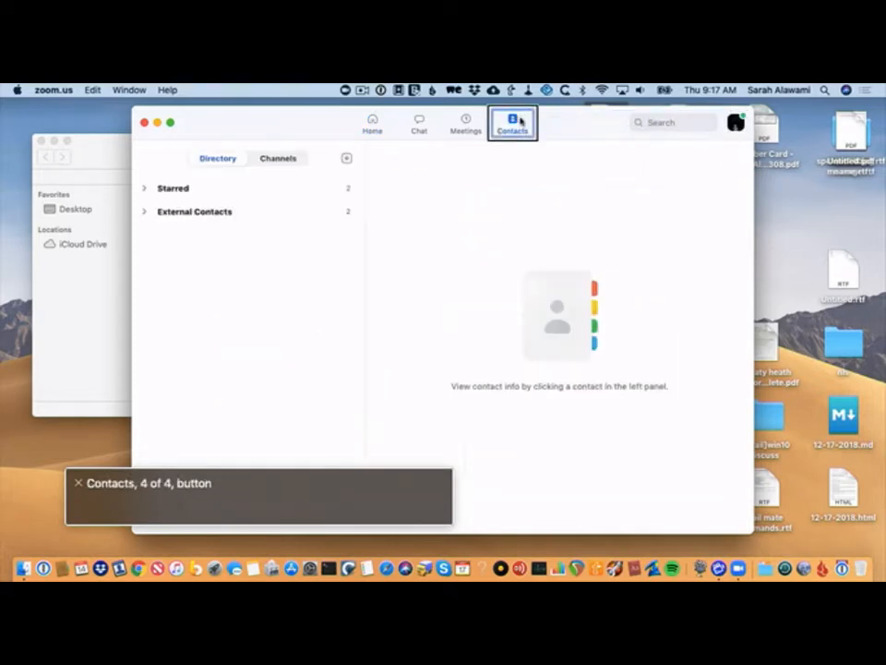
# Go through the main section buttons and open the Meetings section
pyautogui.hotkey('ctrl', 'alt', 'Left')
pyautogui.hotkey('ctrl', 'alt', 'Left')
pyautogui.hotkey('ctrl', 'alt', 'Left')
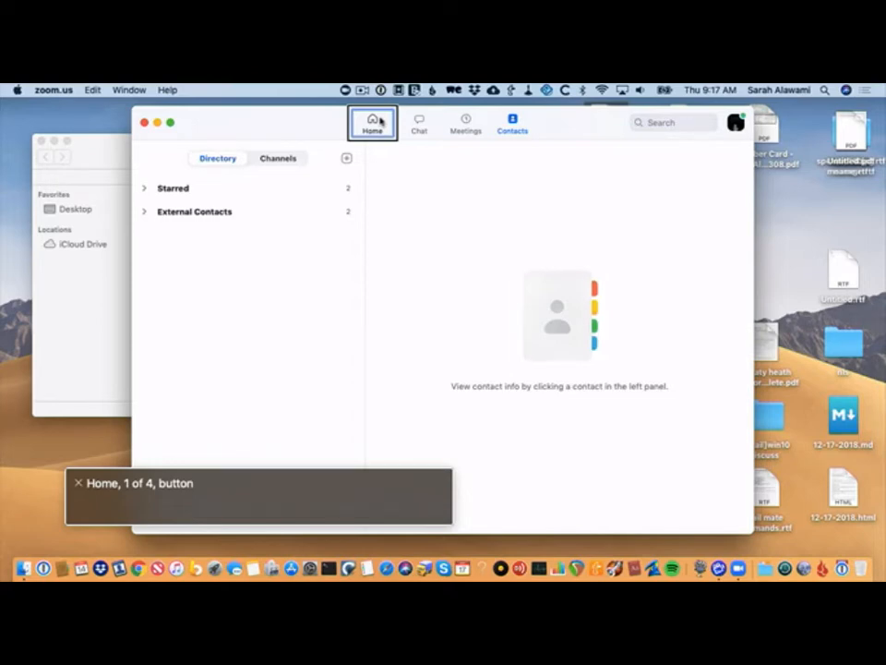
pyautogui.hotkey('ctrl', 'alt', 'Right')
pyautogui.hotkey('ctrl', 'alt', 'Right')
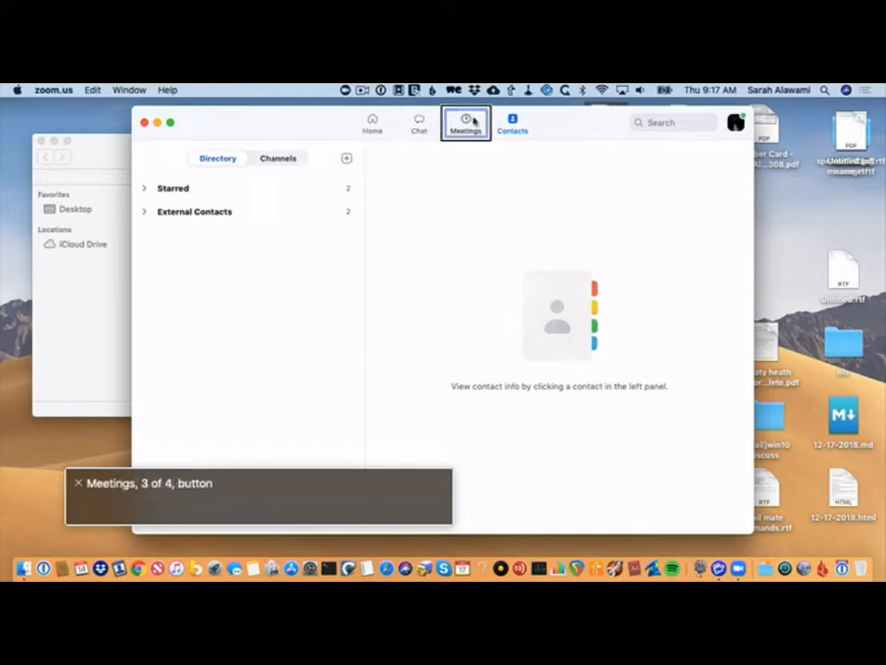
pyautogui.hotkey('ctrl', 'alt', 'space')
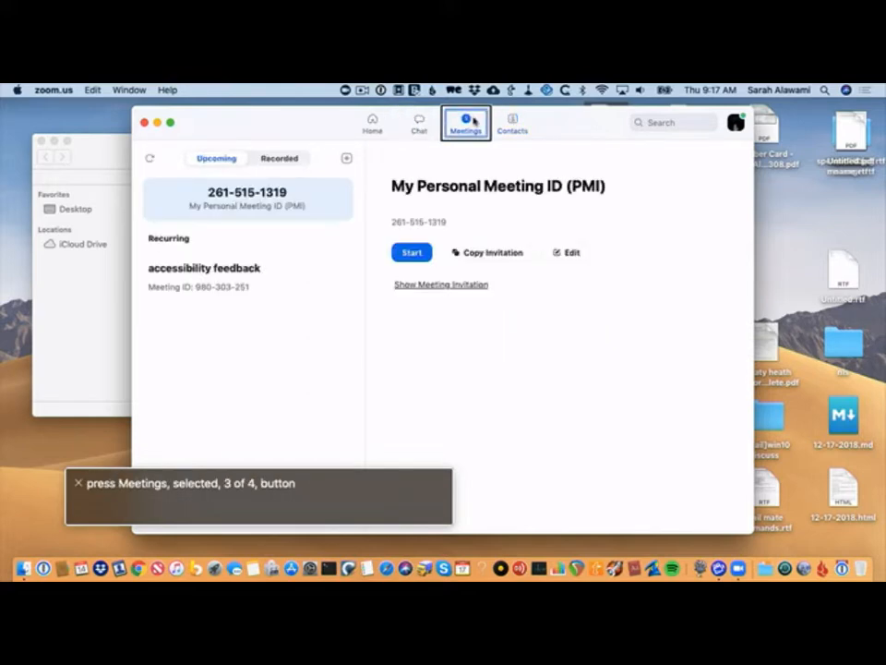
# Examine the Meetings section's search field, the Upcoming and Recorded switch and the Schedule control
pyautogui.hotkey('ctrl', 'alt', 'Right')
pyautogui.hotkey('ctrl', 'alt', 'Right')
pyautogui.hotkey('ctrl', 'alt', 'Right')
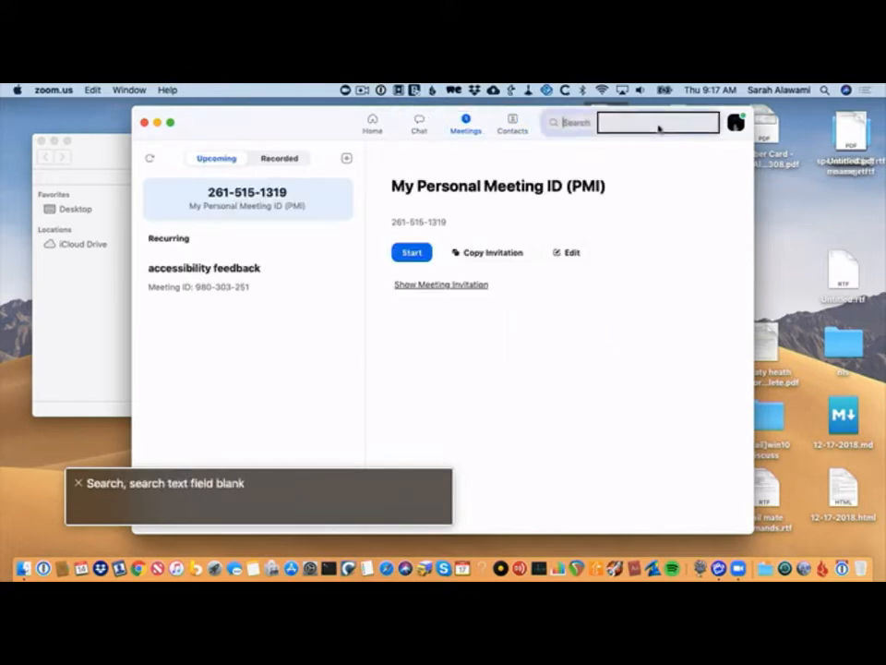
pyautogui.hotkey('ctrl', 'alt', 'Right')
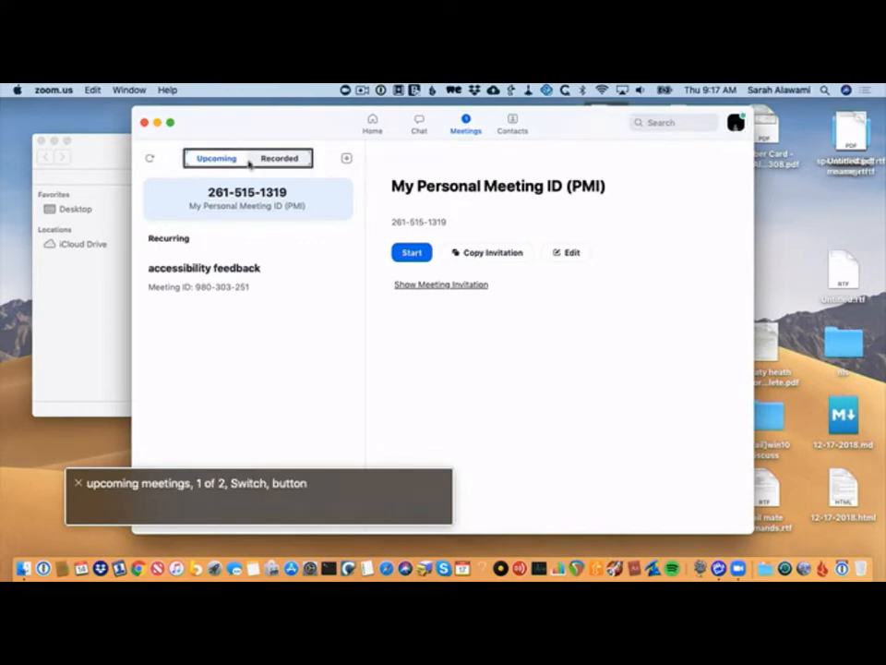
pyautogui.hotkey('ctrl', 'alt', 'Left')
pyautogui.hotkey('ctrl', 'alt', 'Right')
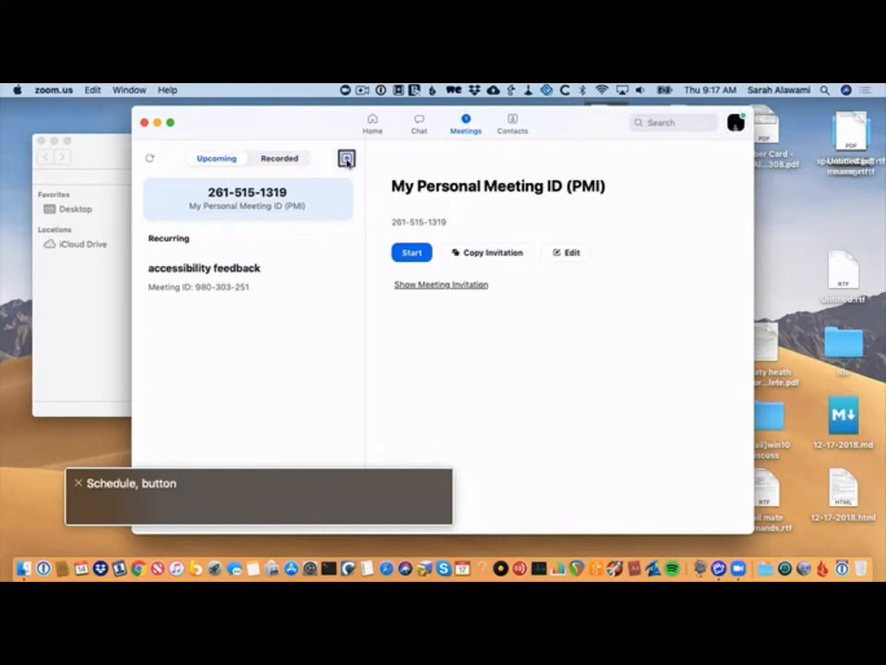
# Examine the contents of the Personal Meeting ID entry in the upcoming meetings list
pyautogui.hotkey('ctrl', 'alt', 'Right')
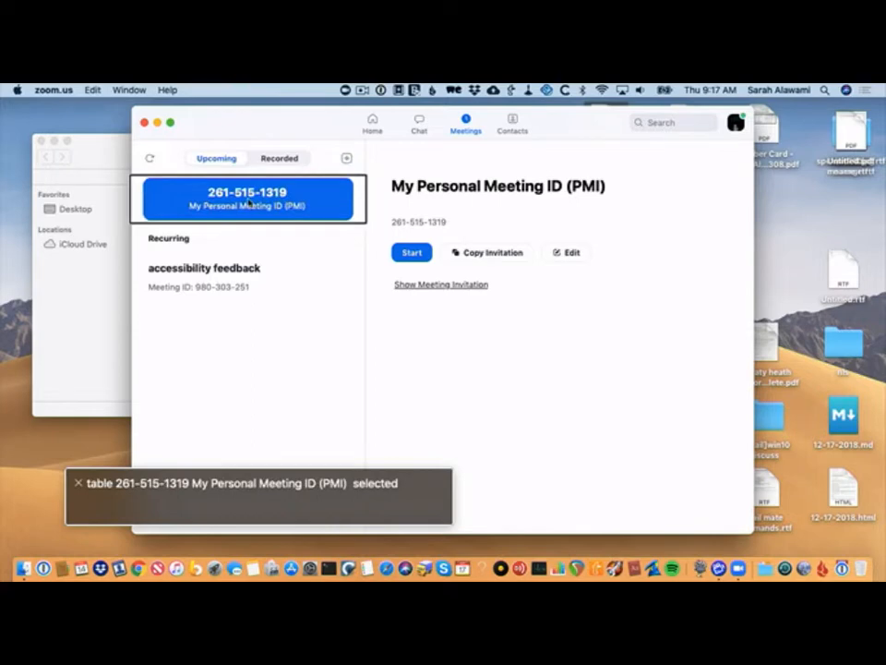
pyautogui.hotkey('ctrl', 'alt', 'shift', 'Down')
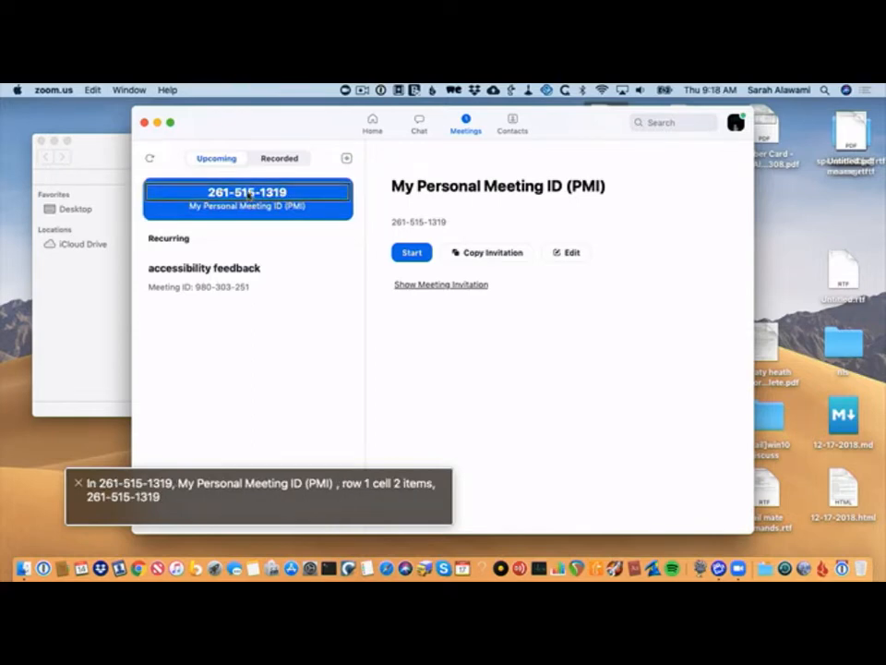
pyautogui.hotkey('ctrl', 'alt', 'Right')
pyautogui.hotkey('ctrl', 'alt', 'shift', 'Up')
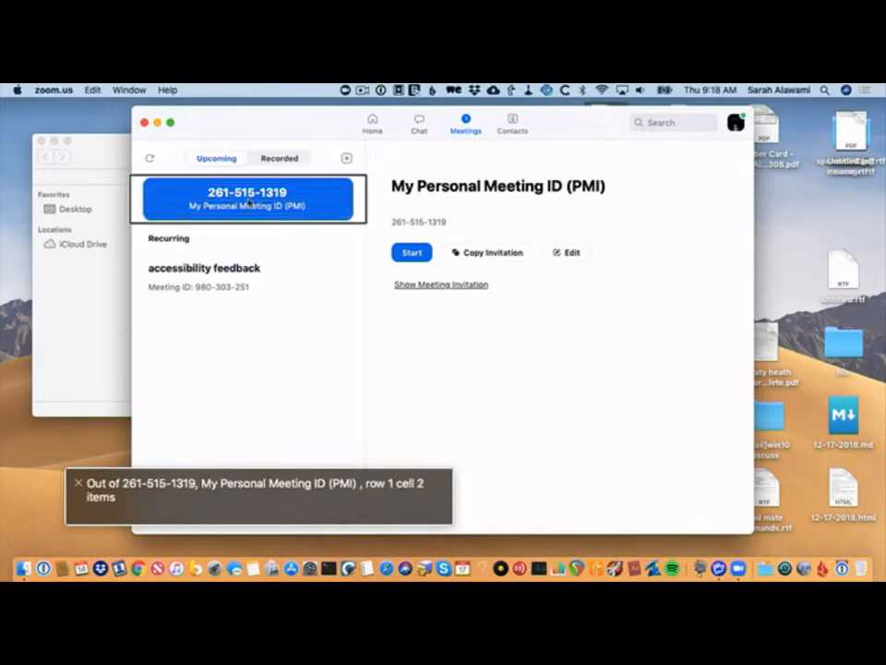
pyautogui.hotkey('ctrl', 'alt', 'Right')
pyautogui.hotkey('ctrl', 'alt', 'Right')
pyautogui.hotkey('ctrl', 'alt', 'Left')
pyautogui.hotkey('ctrl', 'alt', 'Left')
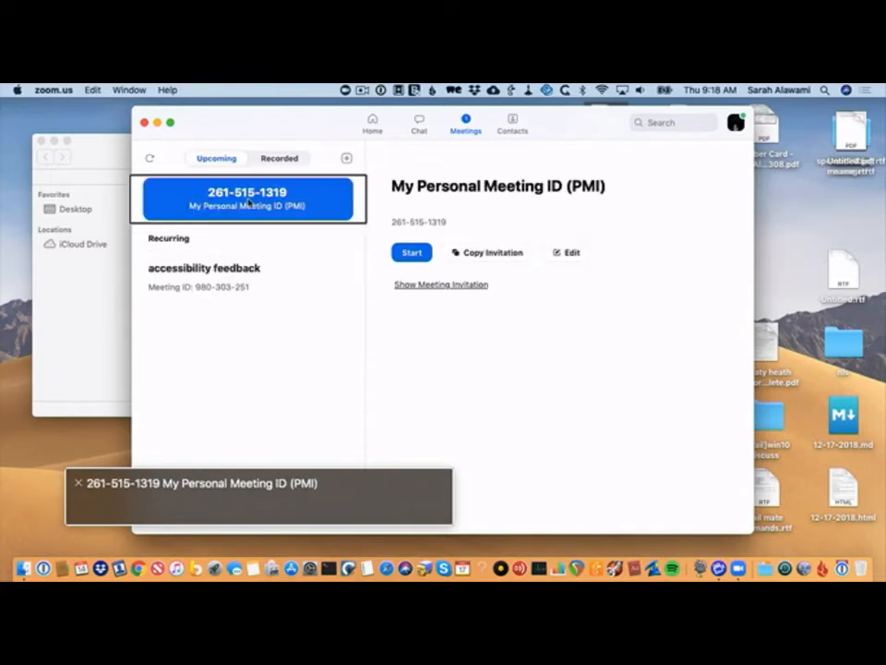
# Examine the Recurring meetings group and go to the Personal Meeting ID details
pyautogui.hotkey('ctrl', 'alt', 'Right')
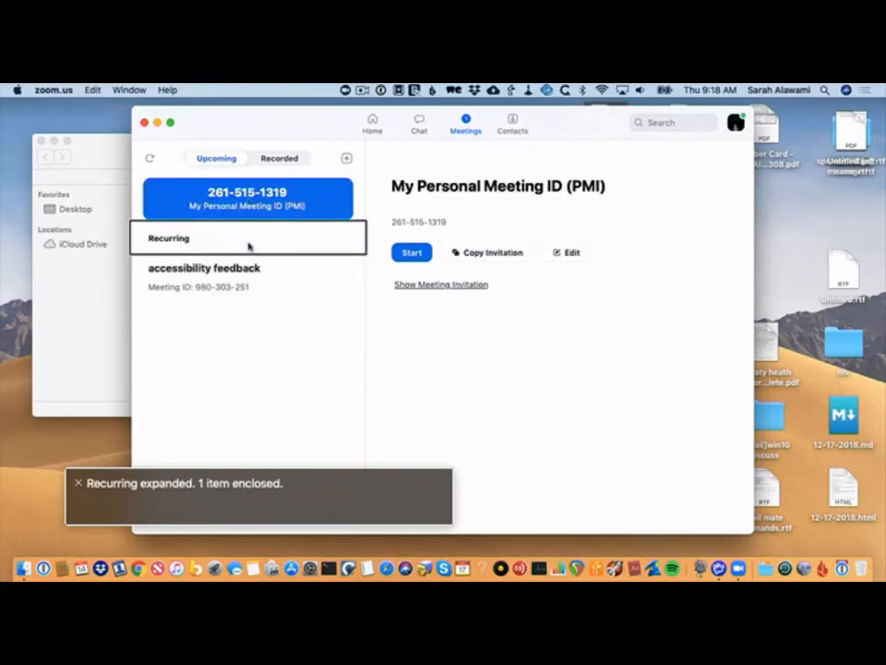
pyautogui.hotkey('ctrl', 'alt', 'Left')
pyautogui.hotkey('ctrl', 'alt', 'Right')
pyautogui.hotkey('ctrl', 'alt', 'Right')
pyautogui.hotkey('ctrl', 'alt', 'Right')
pyautogui.hotkey('ctrl', 'alt', 'Right')
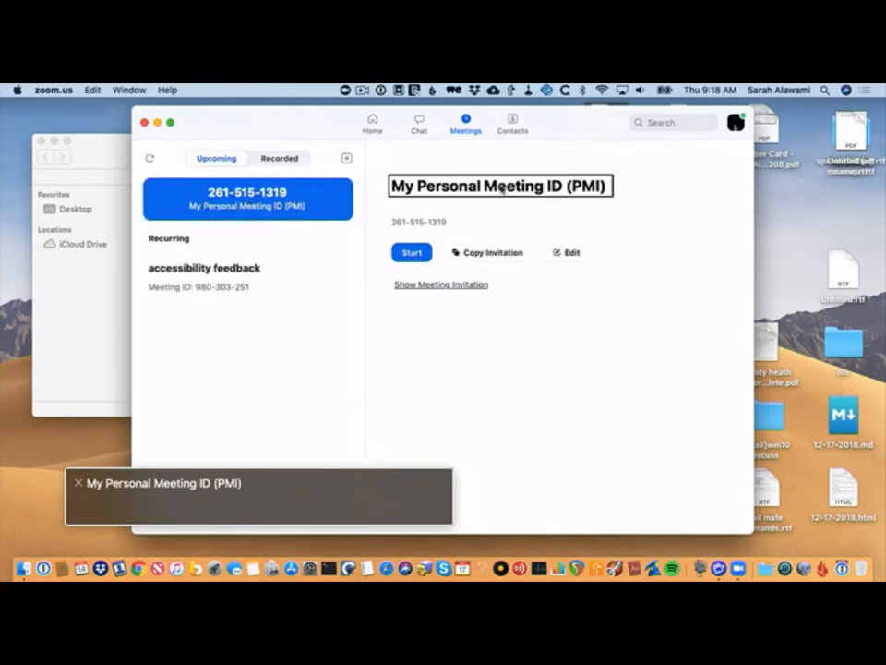
# Examine the Copy Invitation, Edit and Show Meeting Invitation actions for the Personal Meeting ID
pyautogui.hotkey('ctrl', 'alt', 'Right')
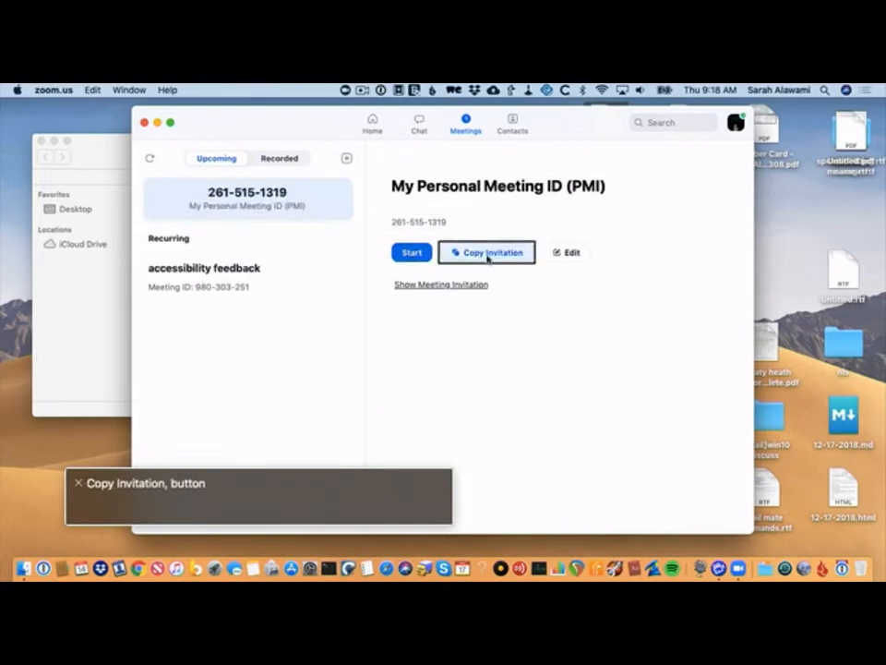
pyautogui.hotkey('ctrl', 'alt', 'Right')
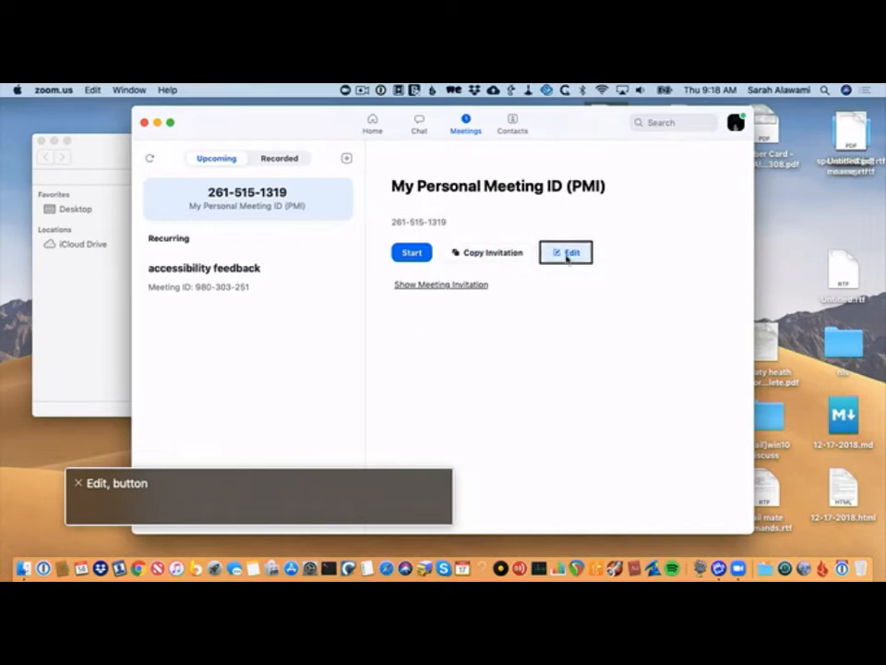
pyautogui.hotkey('ctrl', 'alt', 'Right')
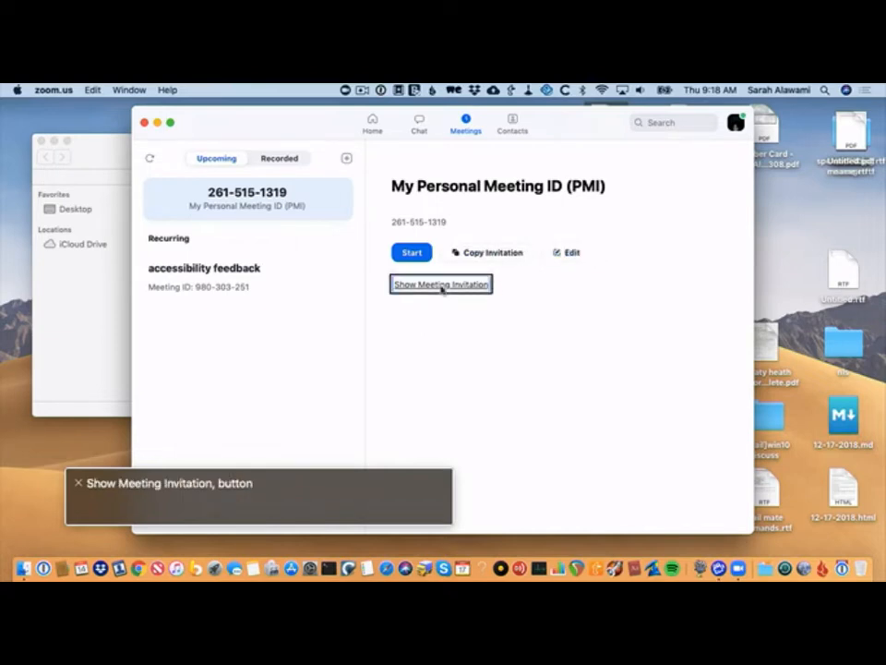
# Start the meeting with the Personal Meeting ID
pyautogui.hotkey('ctrl', 'alt', 'Left')
pyautogui.hotkey('ctrl', 'alt', 'Left')
pyautogui.hotkey('ctrl', 'alt', 'Left')
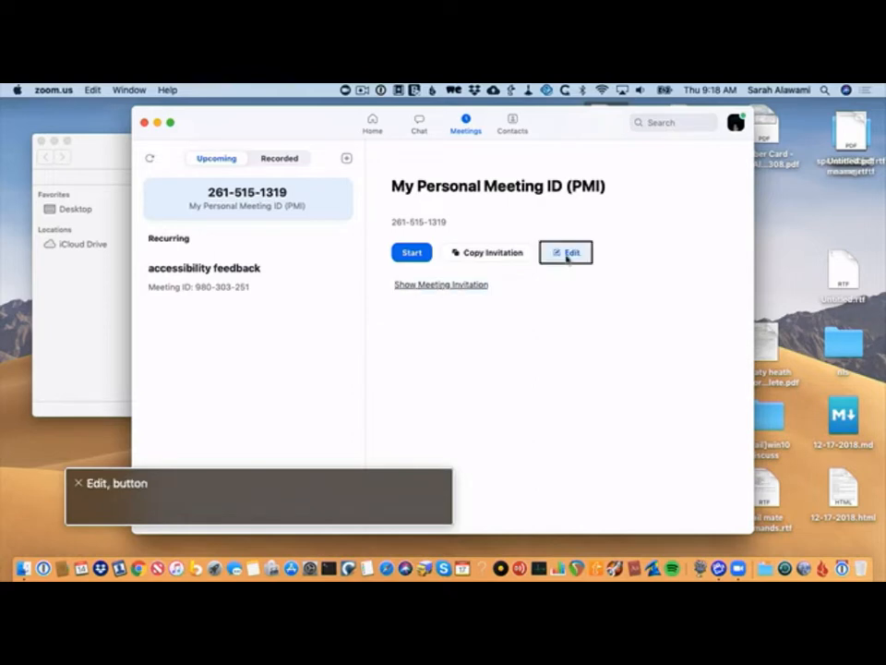
pyautogui.hotkey('ctrl', 'alt', 'space')
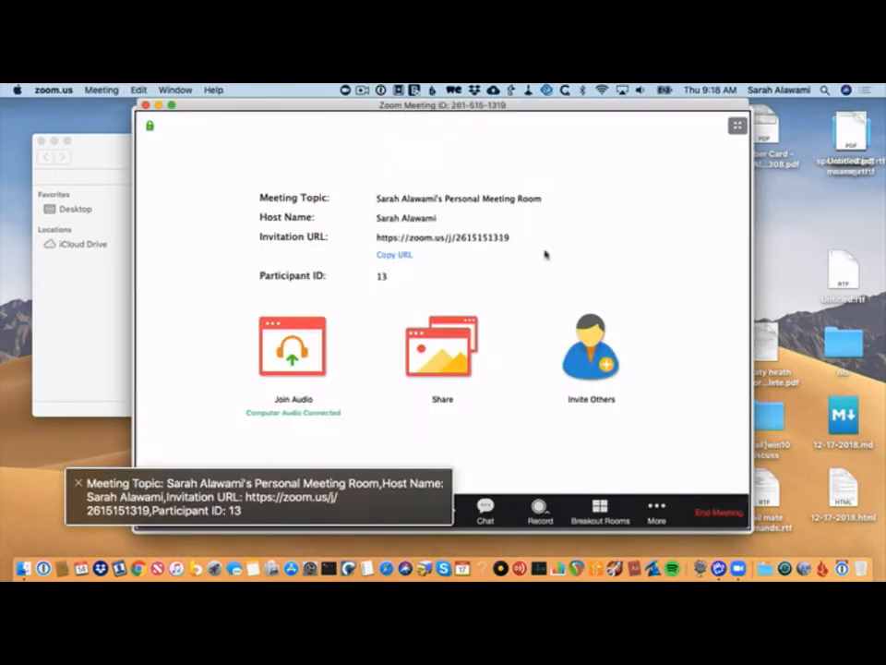
# Examine the meeting controls from the meeting details through Invite, Manage Participants, Share and the multiple share submenu
pyautogui.hotkey('ctrl', 'alt', 'Right')
pyautogui.hotkey('ctrl', 'alt', 'Right')
pyautogui.hotkey('ctrl', 'alt', 'Right')
pyautogui.hotkey('ctrl', 'alt', 'Right')
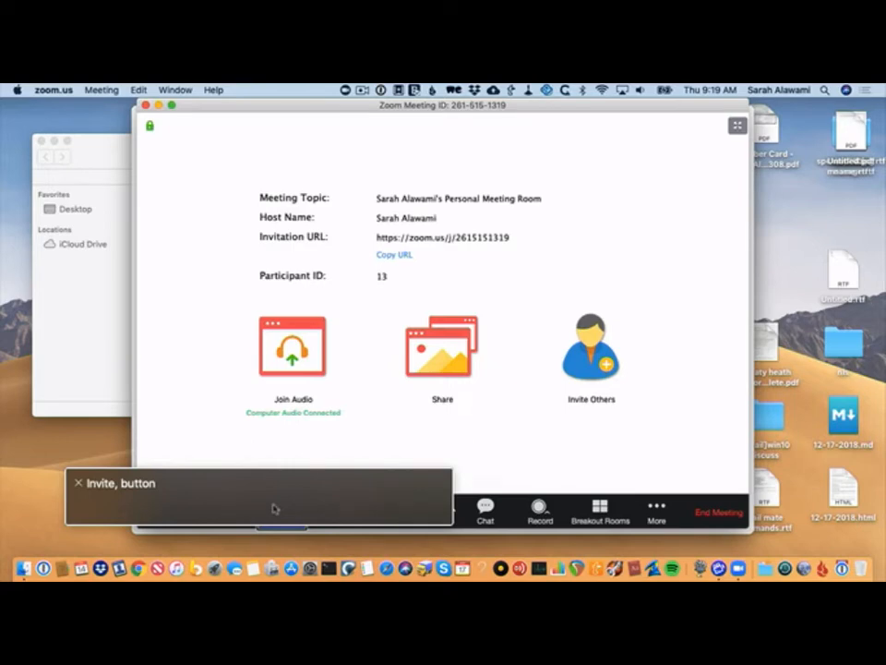
pyautogui.hotkey('ctrl', 'alt', 'Right')
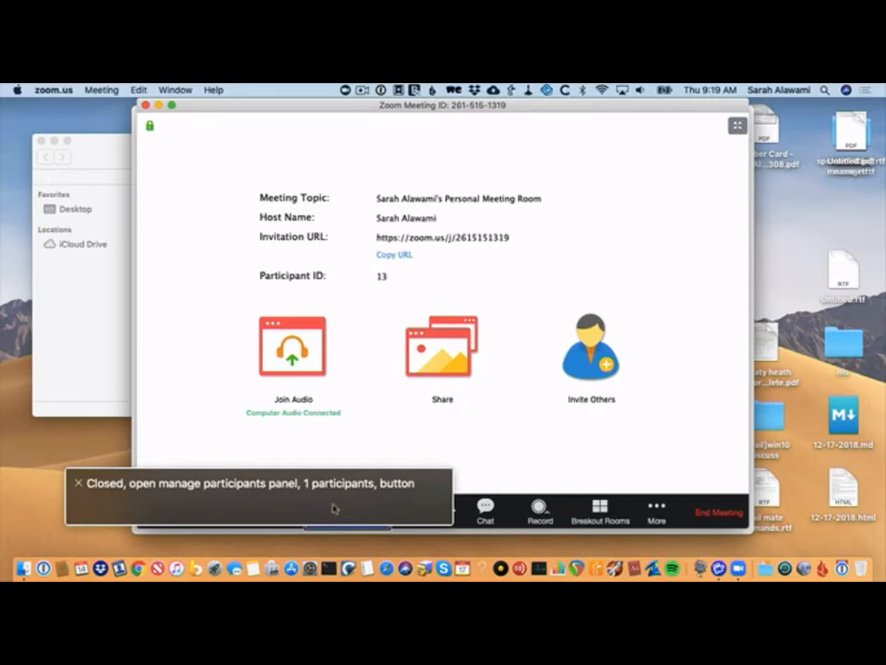
pyautogui.hotkey('ctrl', 'alt', 'Right')
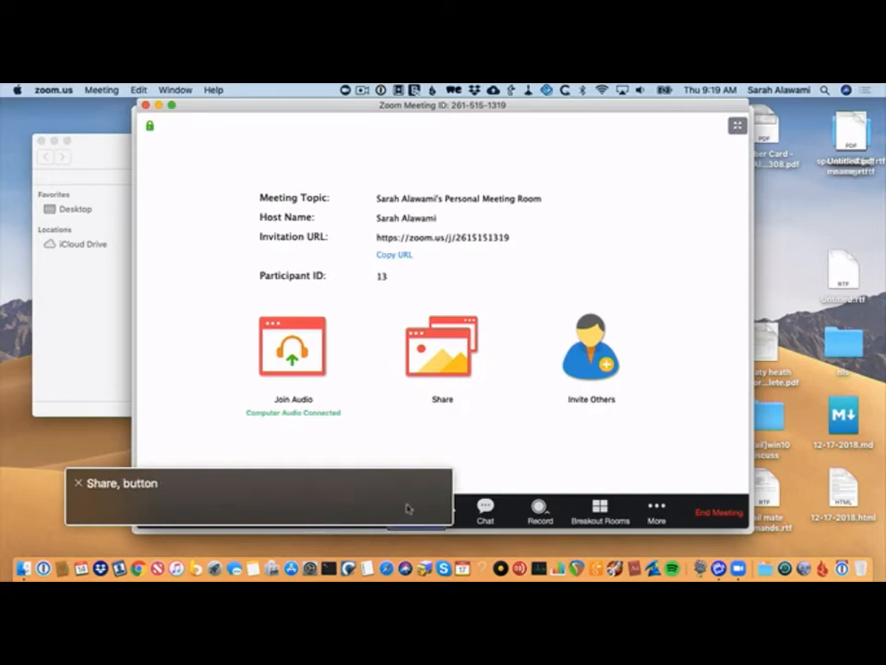
pyautogui.hotkey('ctrl', 'alt', 'Right')
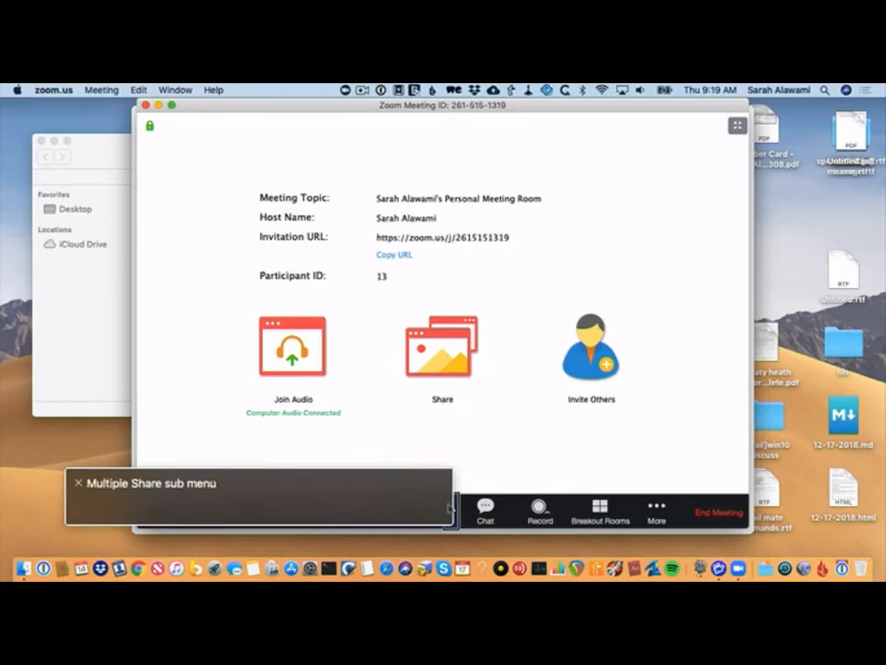
# Examine the Chat, Record and Breakout Rooms controls of the started meeting
pyautogui.hotkey('ctrl', 'alt', 'Right')
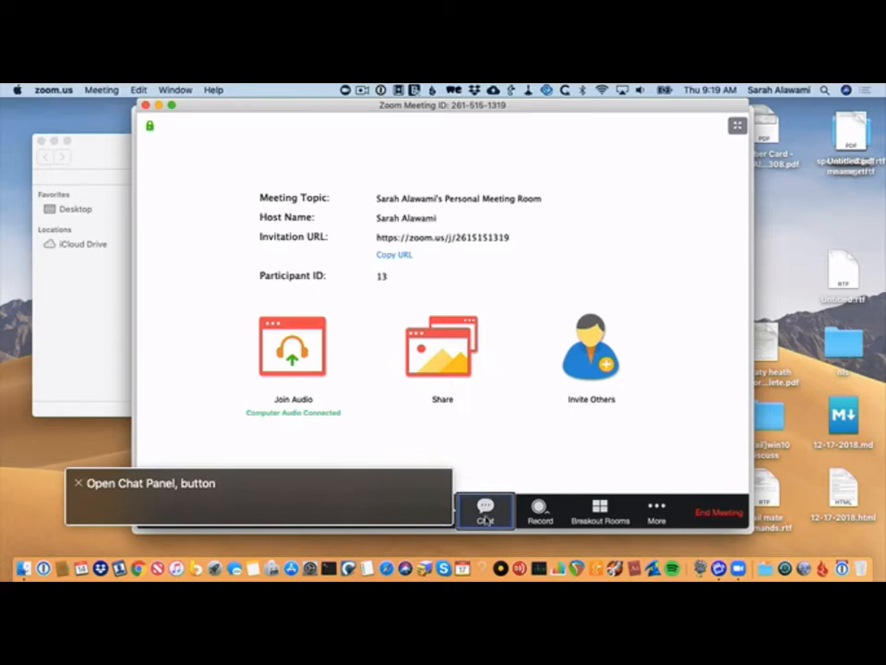
pyautogui.hotkey('ctrl', 'alt', 'Right')
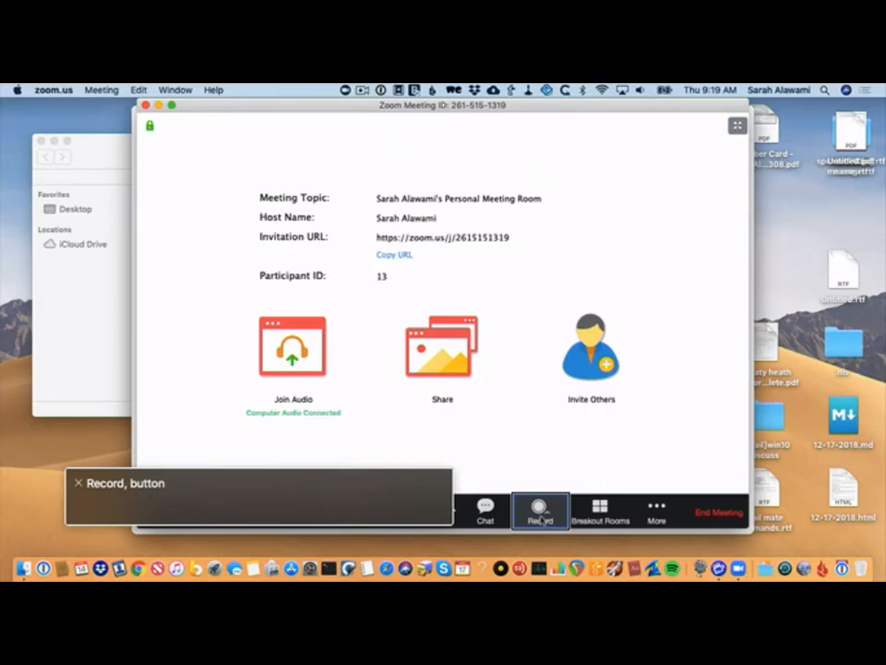
pyautogui.hotkey('ctrl', 'alt', 'Right')
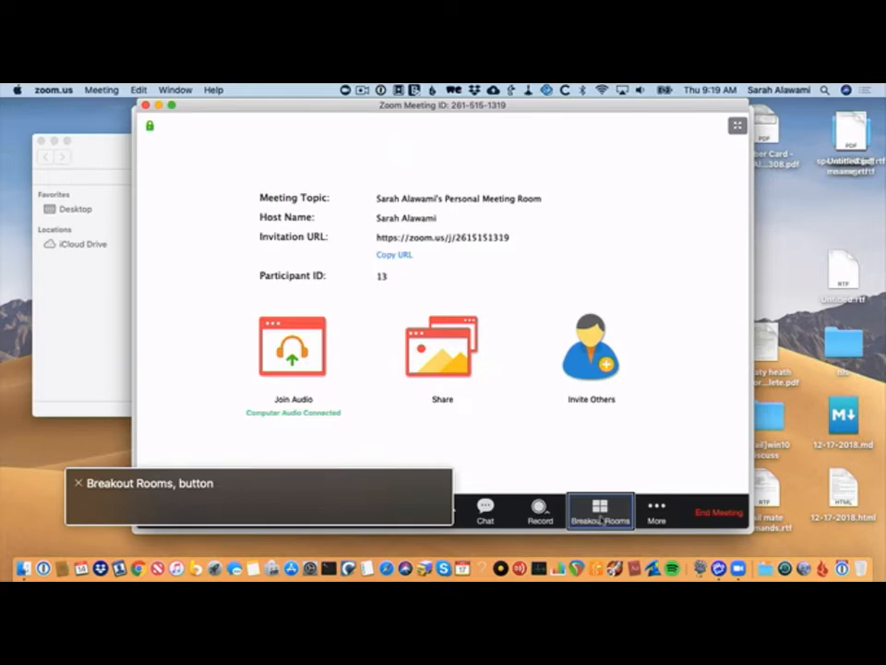
# Examine the live streaming options among the additional meeting controls, including Live on Workplace by Facebook, and close them
pyautogui.hotkey('ctrl', 'alt', 'Right')
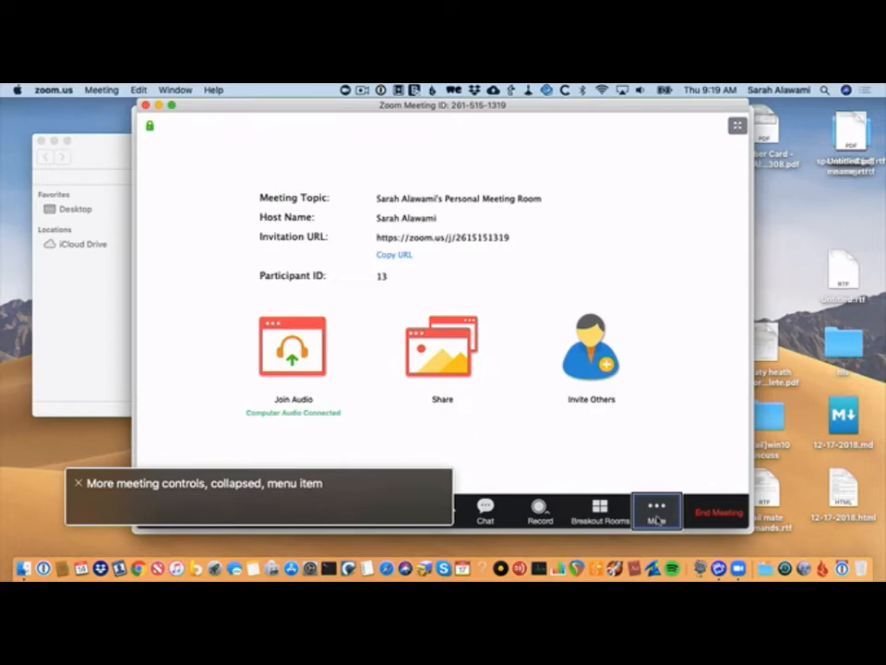
pyautogui.hotkey('ctrl', 'alt', 'space')
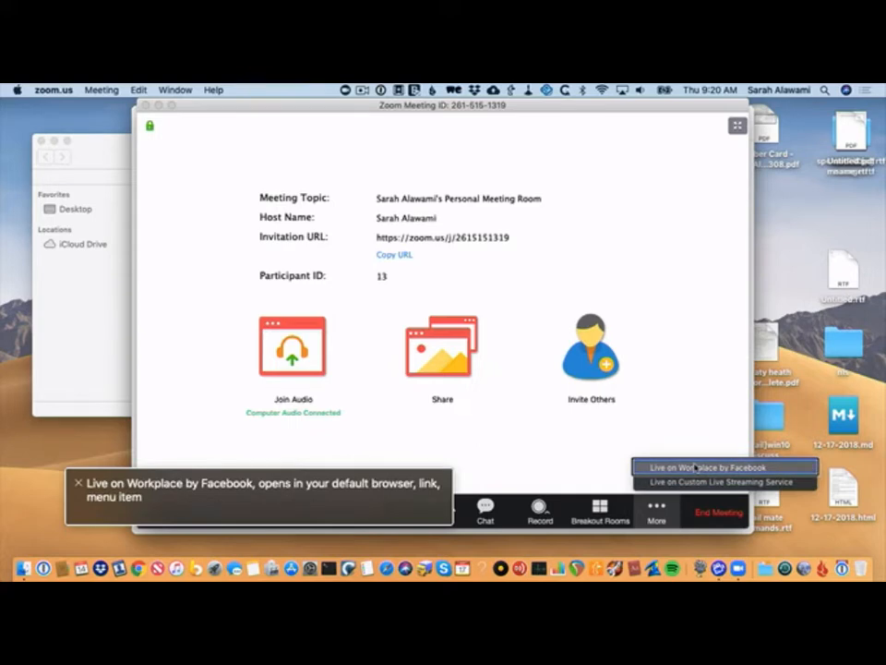
pyautogui.press('Escape')
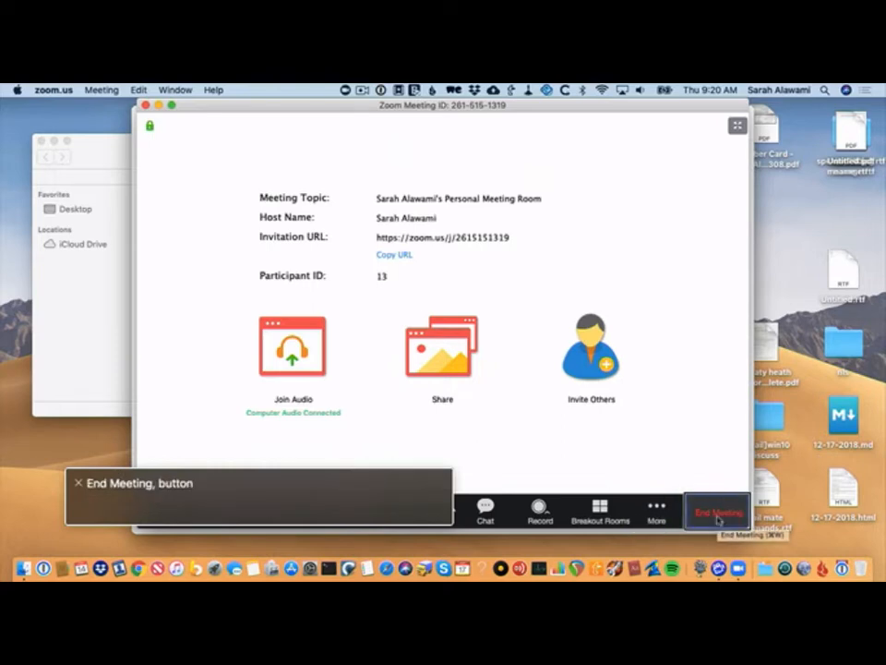
# Return through the meeting controls to the one that opens the manage participants panel
pyautogui.hotkey('ctrl', 'alt', 'Left')
pyautogui.hotkey('ctrl', 'alt', 'Left')
pyautogui.hotkey('ctrl', 'alt', 'Left')
pyautogui.hotkey('ctrl', 'alt', 'Left')
pyautogui.hotkey('ctrl', 'alt', 'Left')
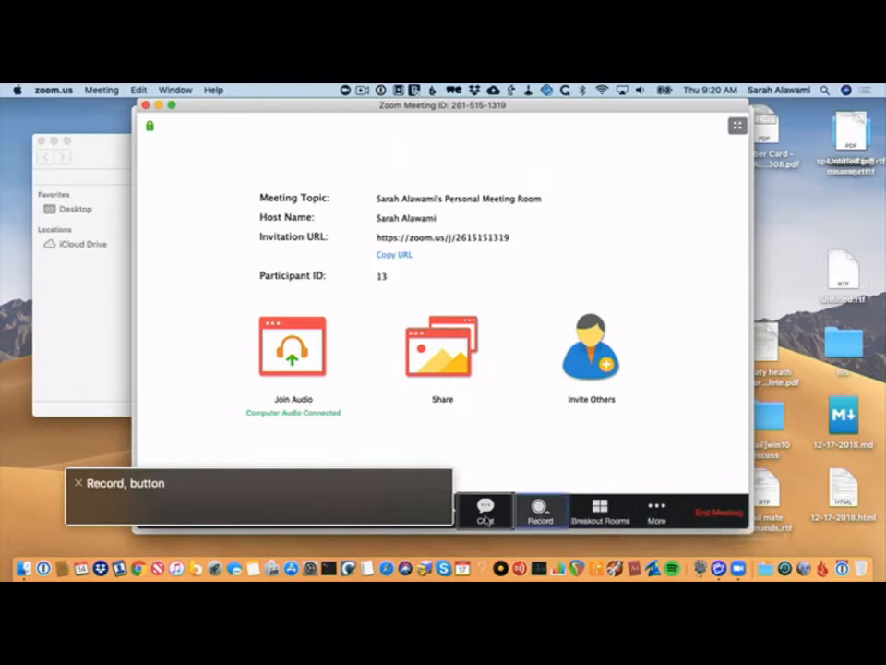
pyautogui.hotkey('ctrl', 'alt', 'Left')
pyautogui.hotkey('ctrl', 'alt', 'Left')
pyautogui.hotkey('ctrl', 'alt', 'Left')
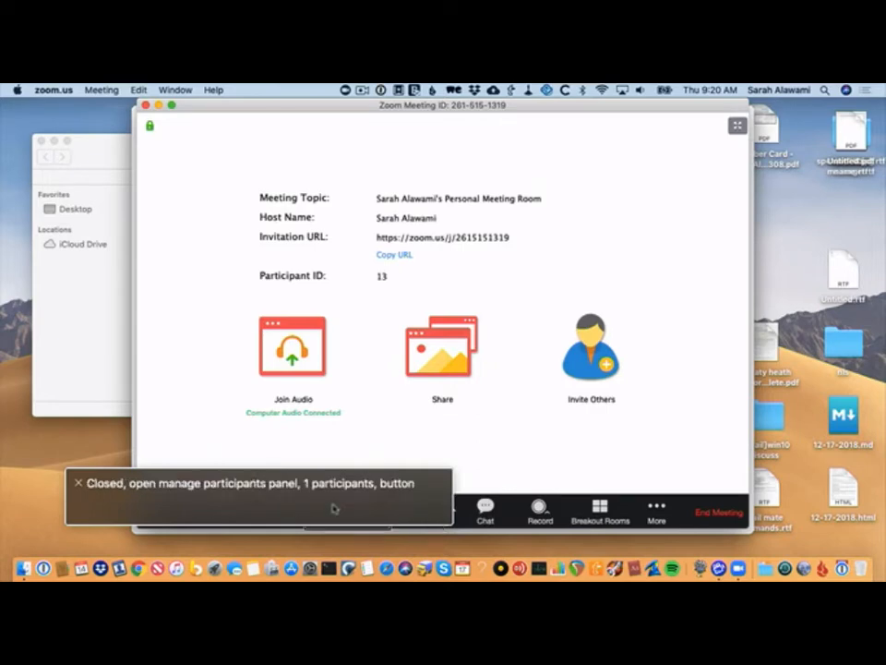
# Open the manage participants panel of the meeting
pyautogui.hotkey('ctrl', 'alt', 'Right')
pyautogui.hotkey('ctrl', 'alt', 'space')
pyautogui.hotkey('ctrl', 'alt', 'Right')
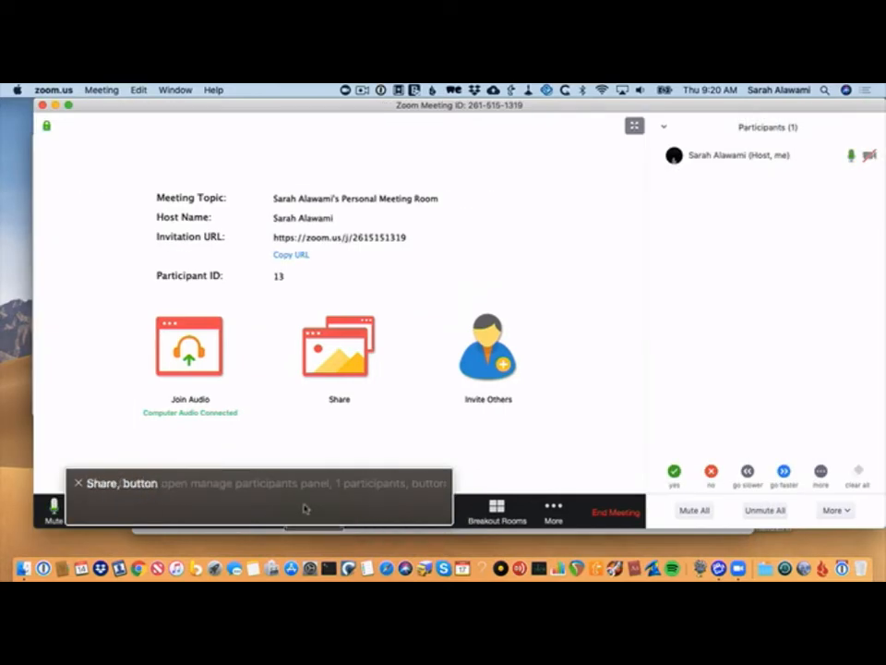
pyautogui.hotkey('ctrl', 'alt', 'Right')
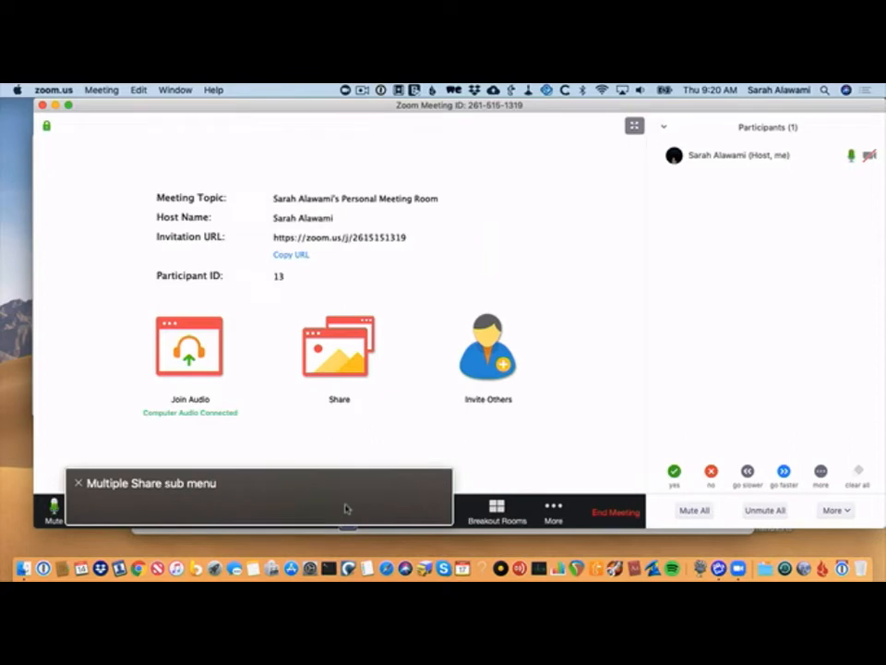
pyautogui.hotkey('ctrl', 'alt', 'Left')
pyautogui.hotkey('ctrl', 'alt', 'Left')
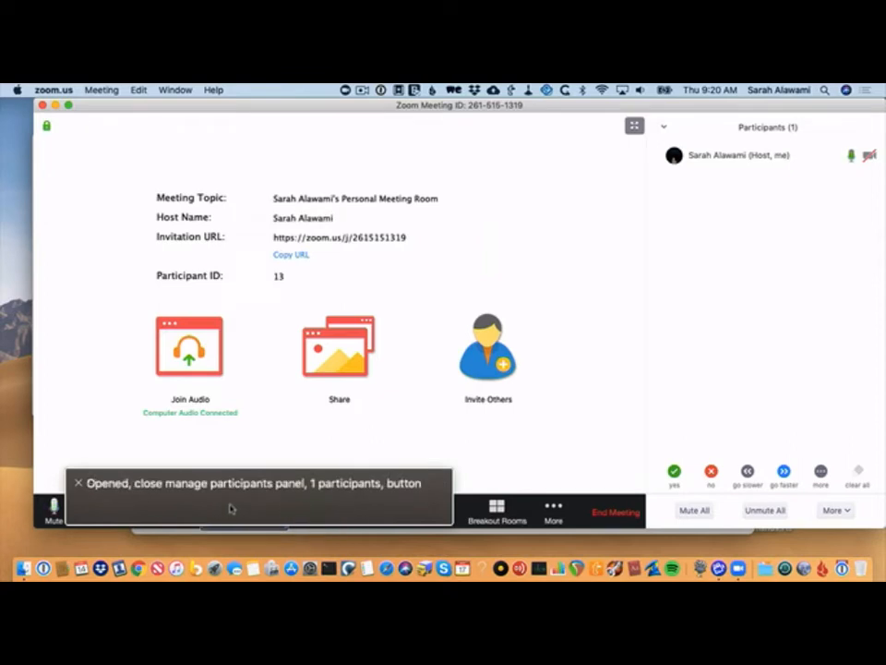
pyautogui.hotkey('ctrl', 'alt', 'Right')
pyautogui.hotkey('ctrl', 'alt', 'Right')
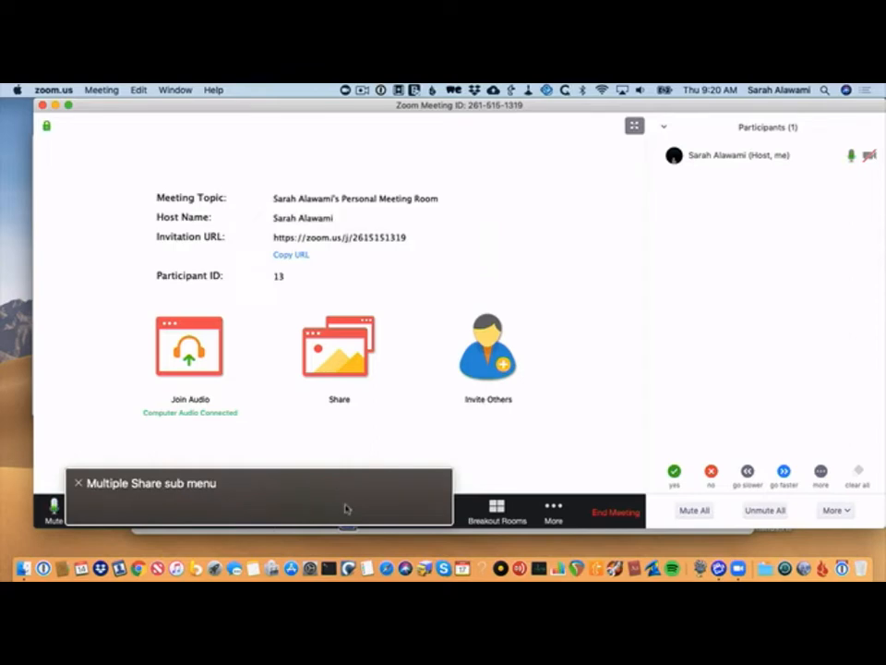
# Examine the host's own entry in the participants list and its available controls
pyautogui.press('ctrl+alt+super+t')
pyautogui.press('ctrl+alt+super+x')
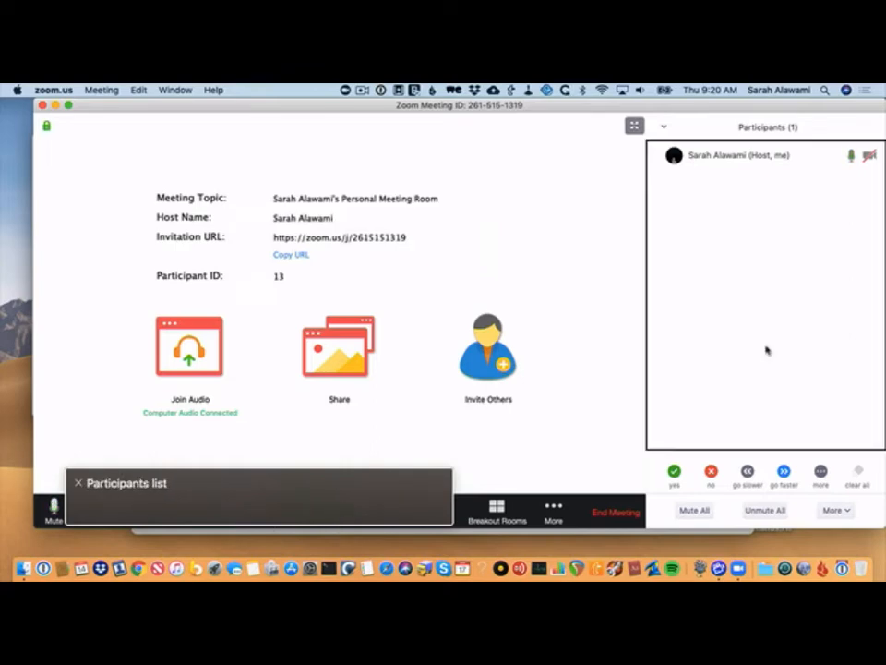
pyautogui.hotkey('ctrl', 'alt', 'shift', 'Down')
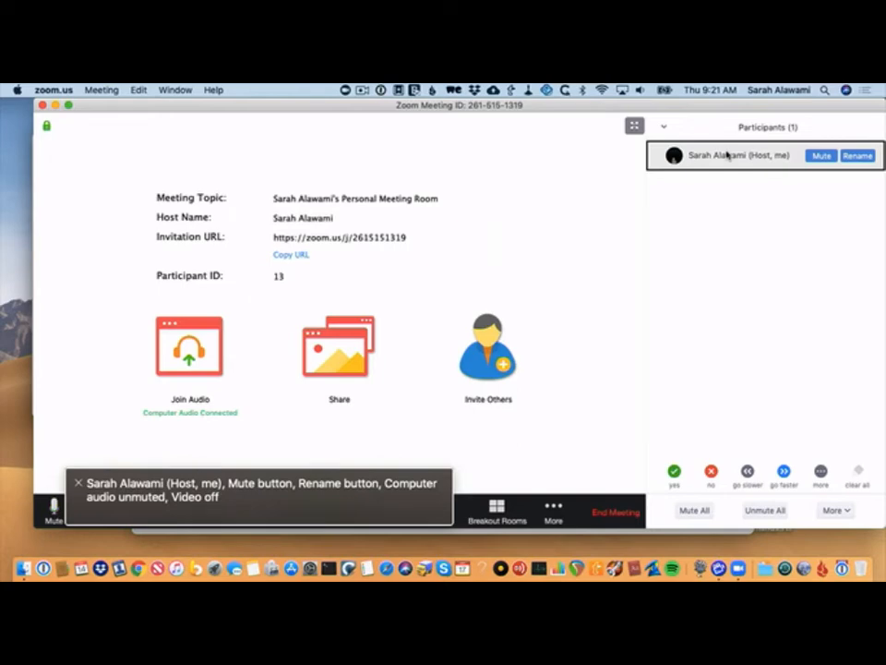
# Check the unlabeled control beside the Participants heading for a help tag and use its Close option to close the panel
pyautogui.hotkey('ctrl', 'alt', 'shift', 'Up')
pyautogui.hotkey('ctrl', 'alt', 'Left')
pyautogui.hotkey('ctrl', 'alt', 'Left')
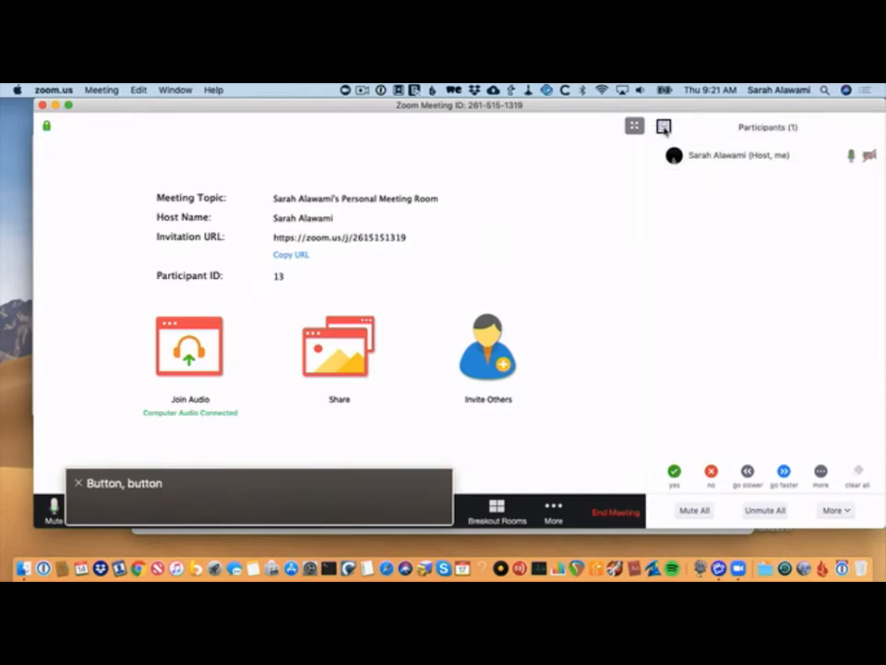
pyautogui.hotkey('ctrl', 'alt', 'Left')
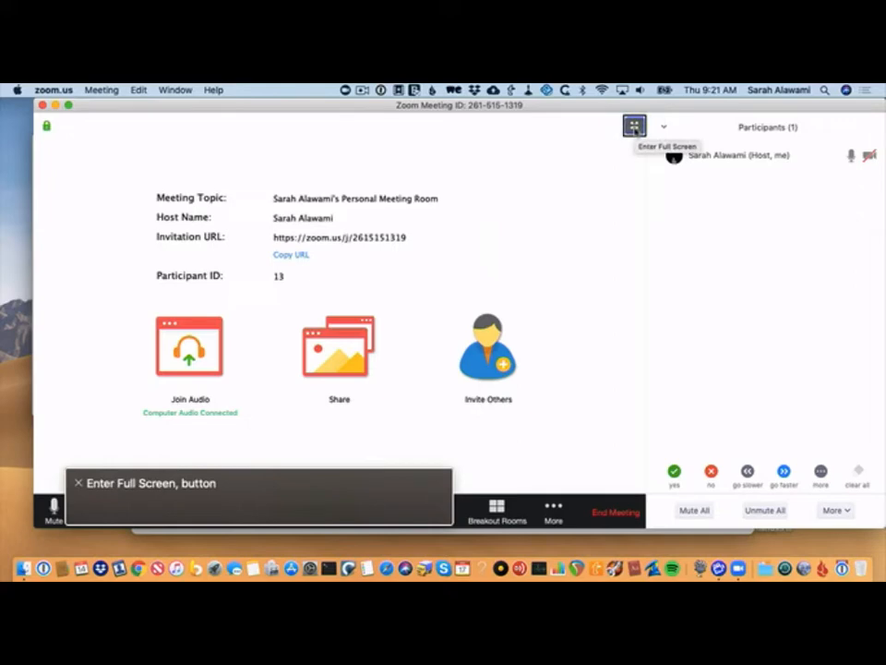
pyautogui.hotkey('ctrl', 'alt', 'Right')
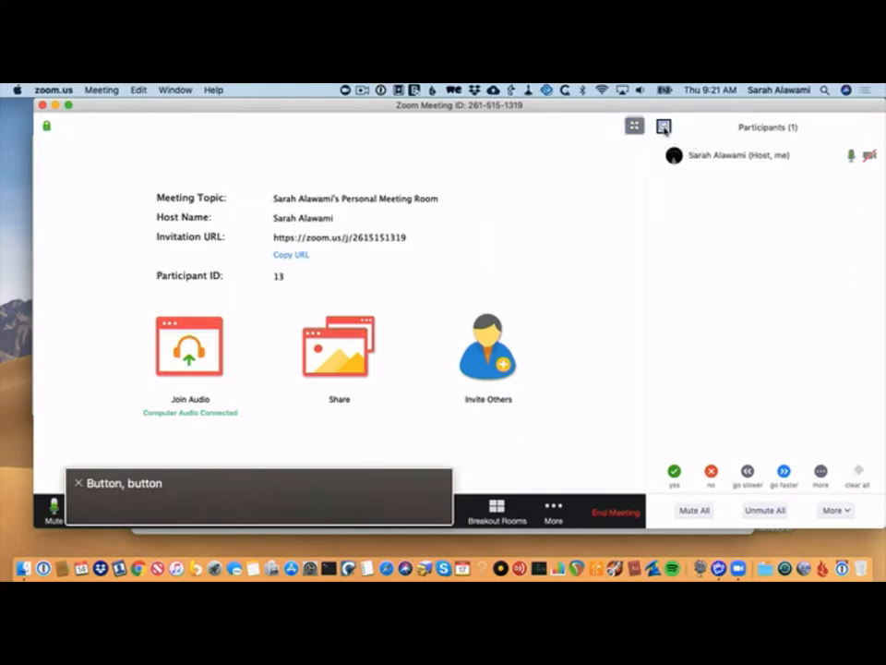
pyautogui.hotkey('ctrl', 'alt', 'shift', 'h')
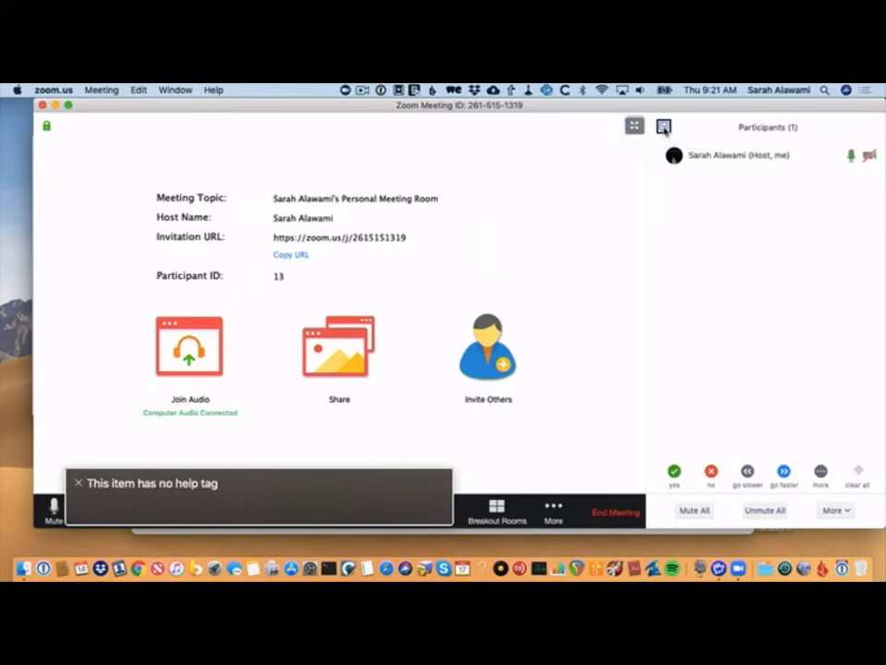
pyautogui.hotkey('ctrl', 'alt', 'space')
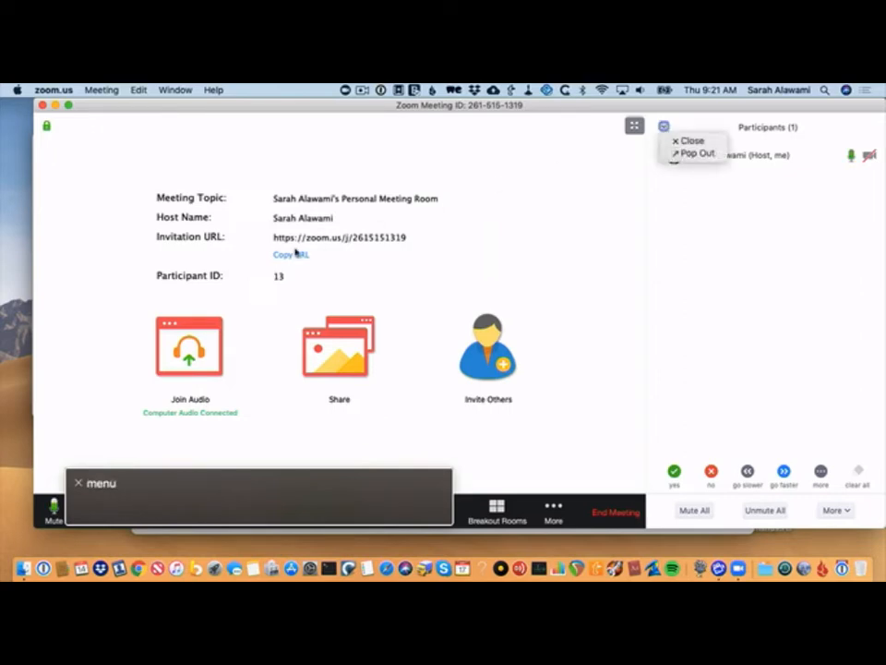
pyautogui.press('Down')
pyautogui.press('Down')
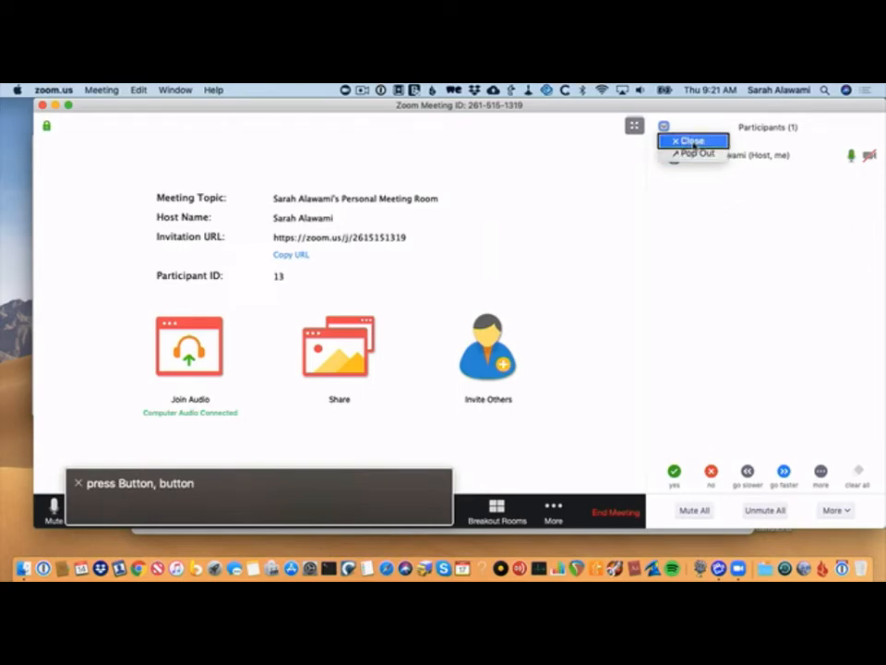
pyautogui.click(694, 141)
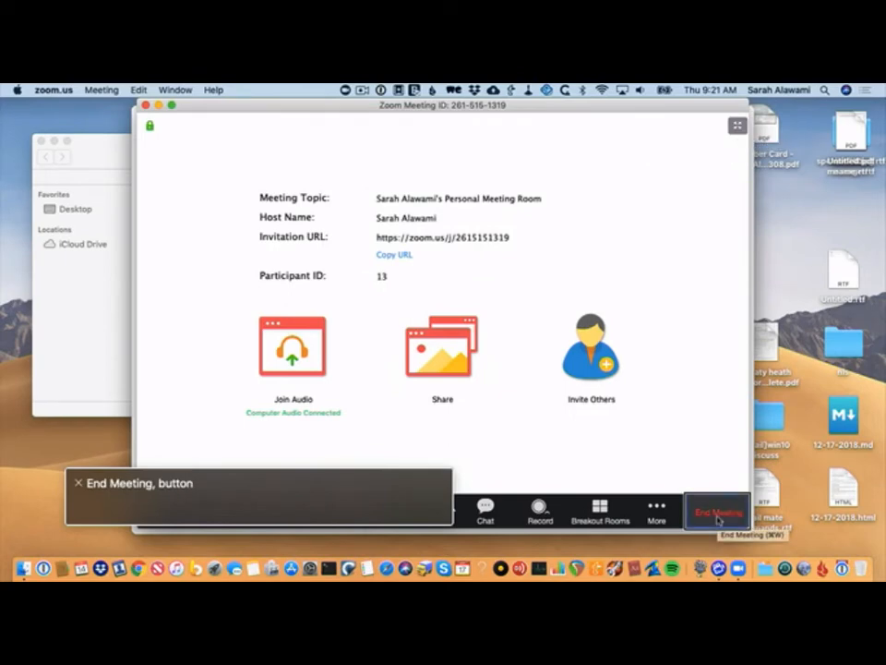
# Open the Breakout Rooms setup for the current meeting
pyautogui.hotkey('ctrl', 'alt', 'Right')
pyautogui.hotkey('ctrl', 'alt', 'Right')
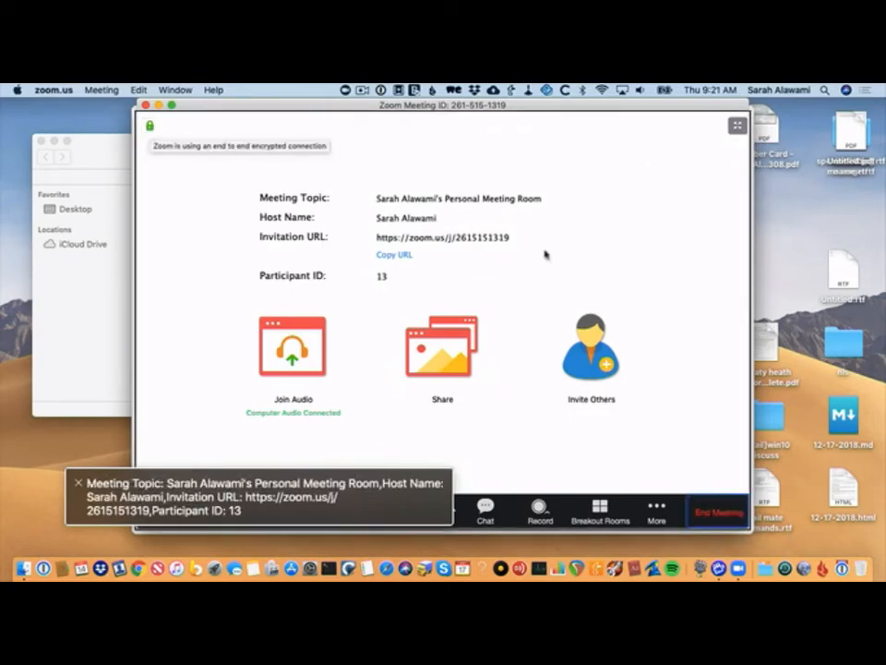
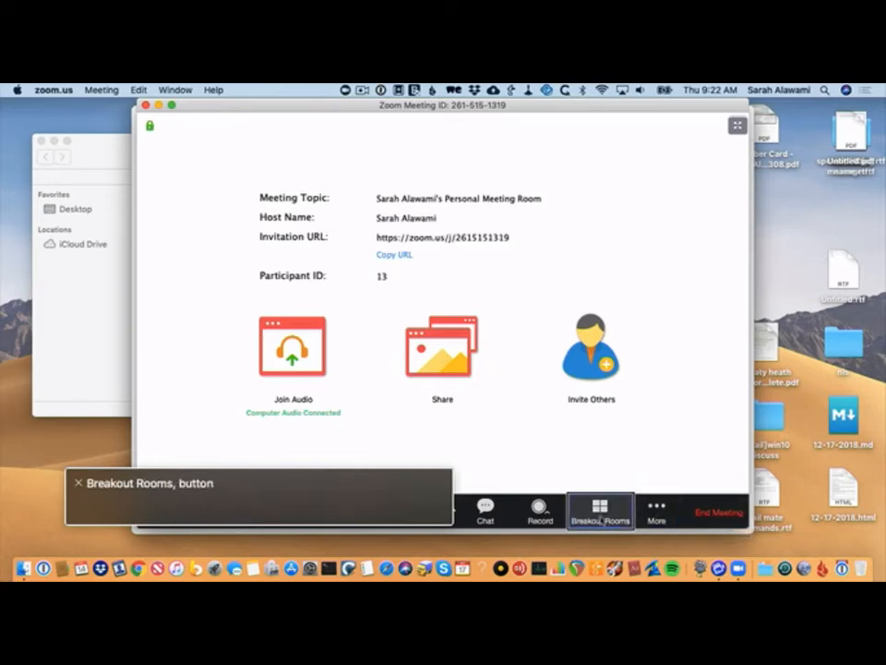
pyautogui.click(601, 520)
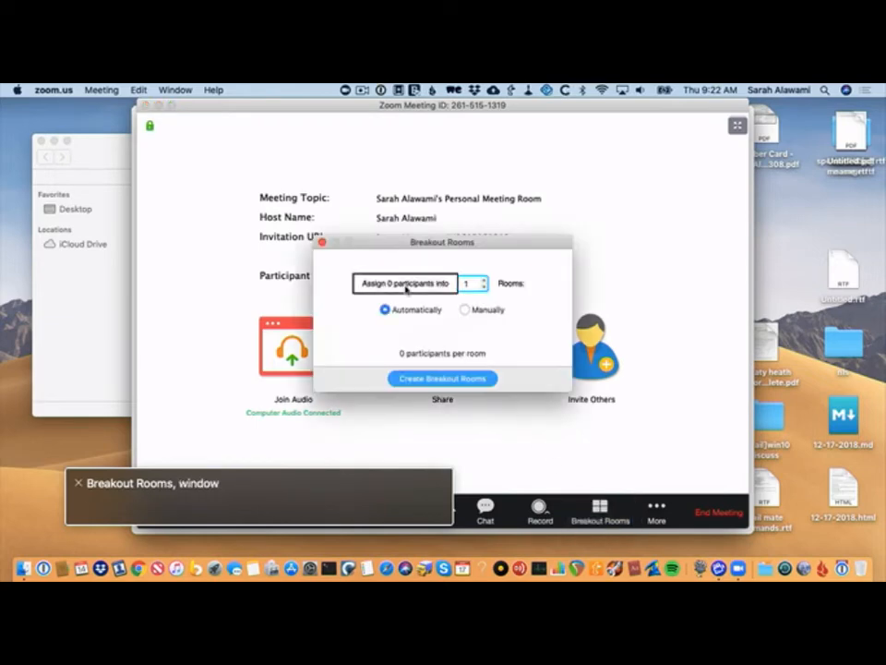
# Examine the breakout room setup, covering the number of rooms, automatic or manual assignment, and participants per room
pyautogui.press('Tab')
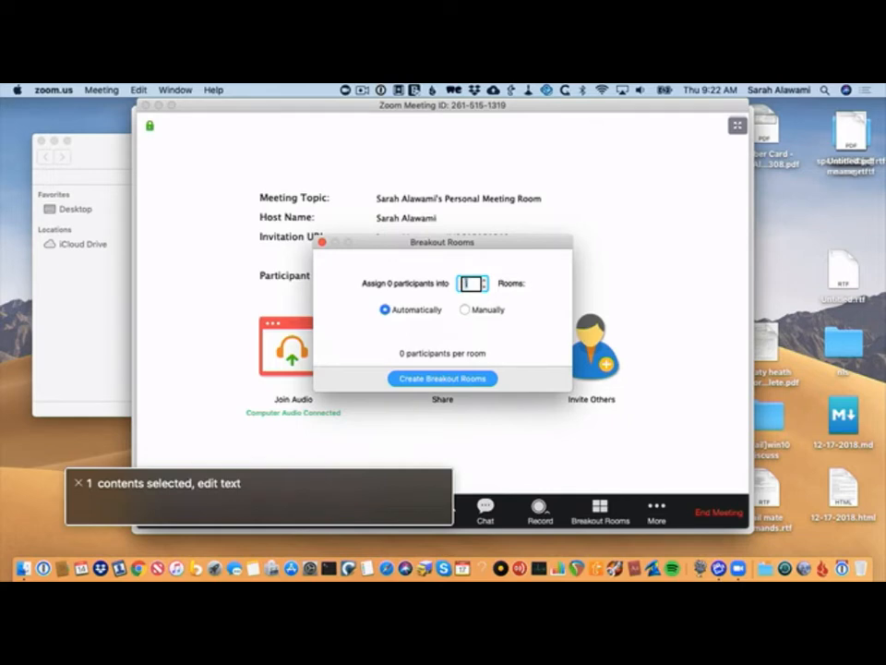
pyautogui.hotkey('ctrl', 'alt', 'Right')
pyautogui.hotkey('ctrl', 'alt', 'Right')
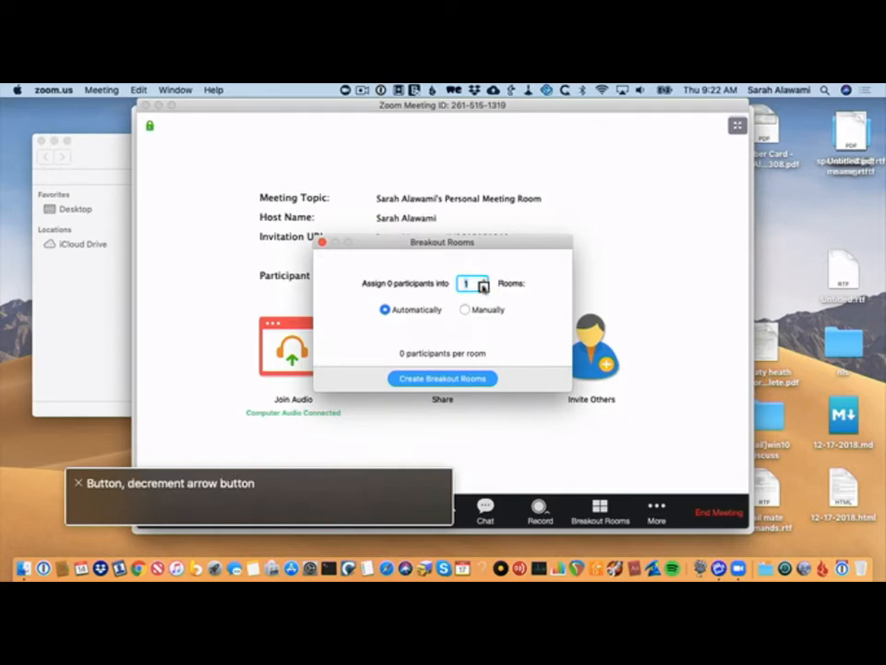
pyautogui.hotkey('ctrl', 'alt', 'Right')
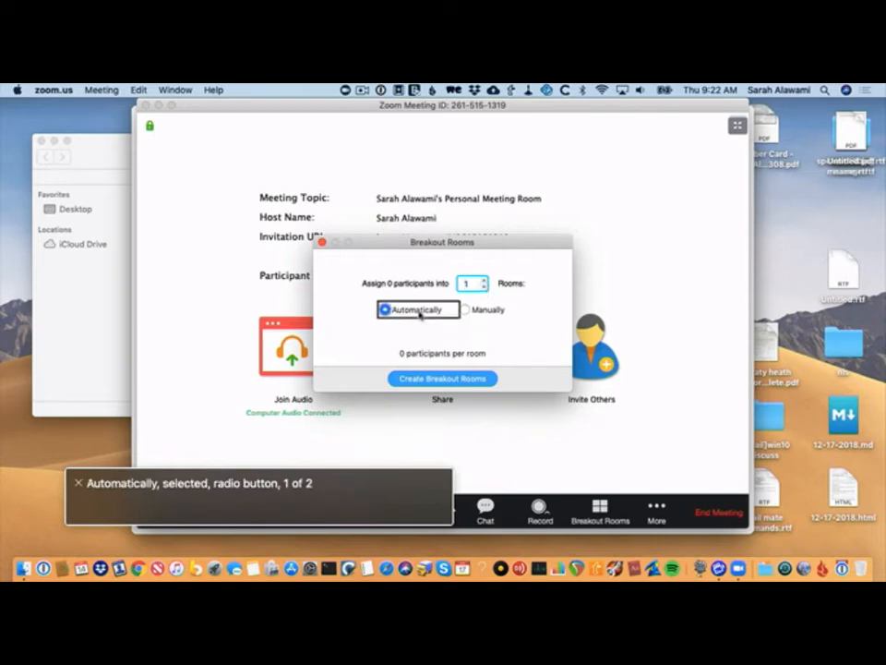
pyautogui.hotkey('ctrl', 'alt', 'Right')
pyautogui.hotkey('ctrl', 'alt', 'Right')
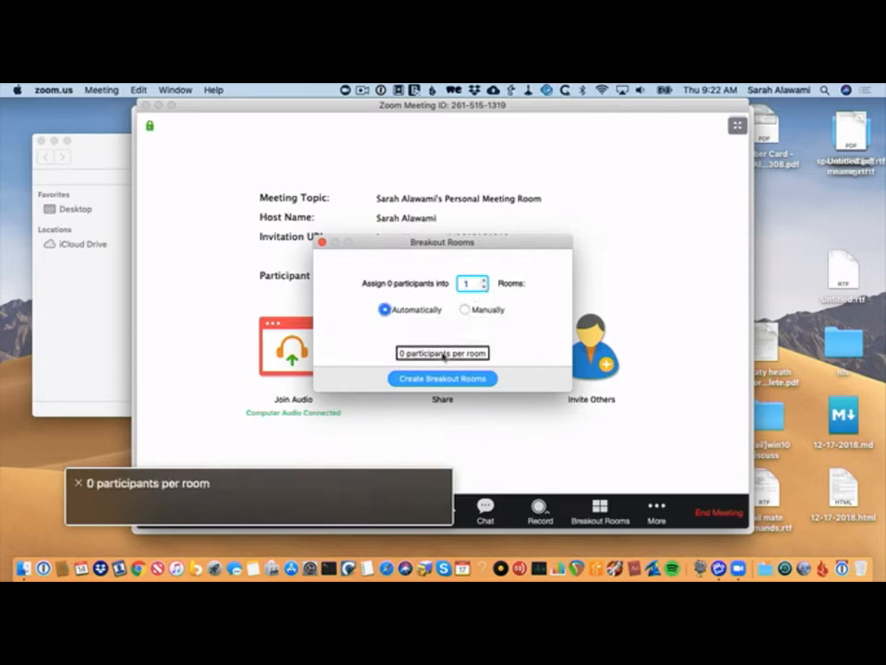
pyautogui.hotkey('ctrl', 'alt', 'Right')
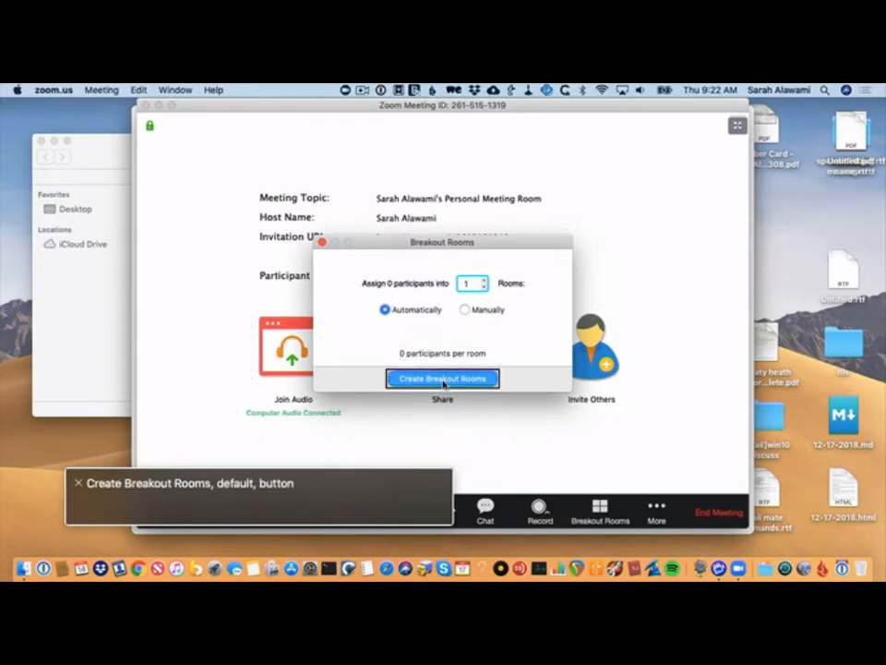
pyautogui.hotkey('ctrl', 'alt', 'Right')
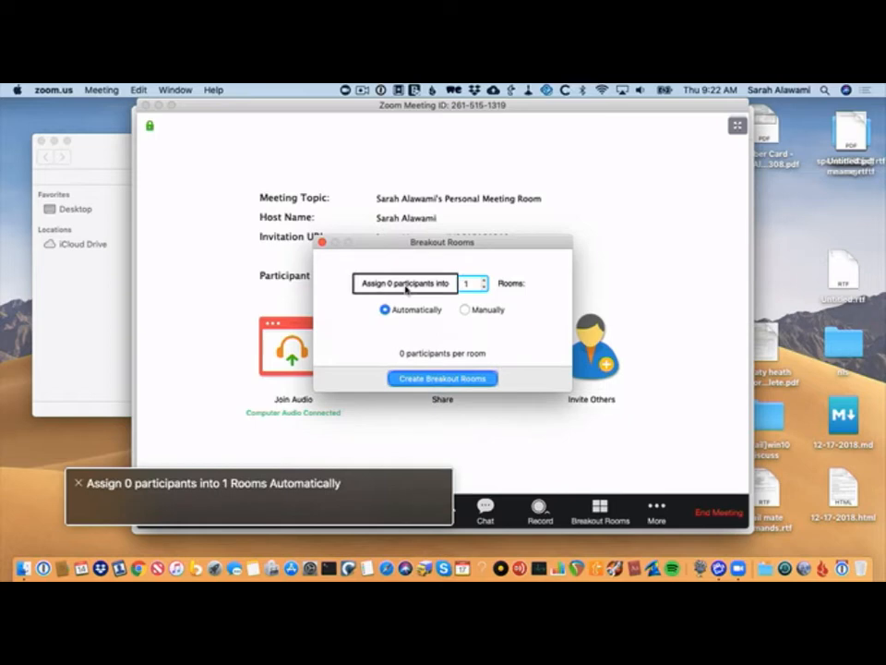
# Create 1 breakout room with participants assigned automatically
pyautogui.hotkey('ctrl', 'alt', 'Right')
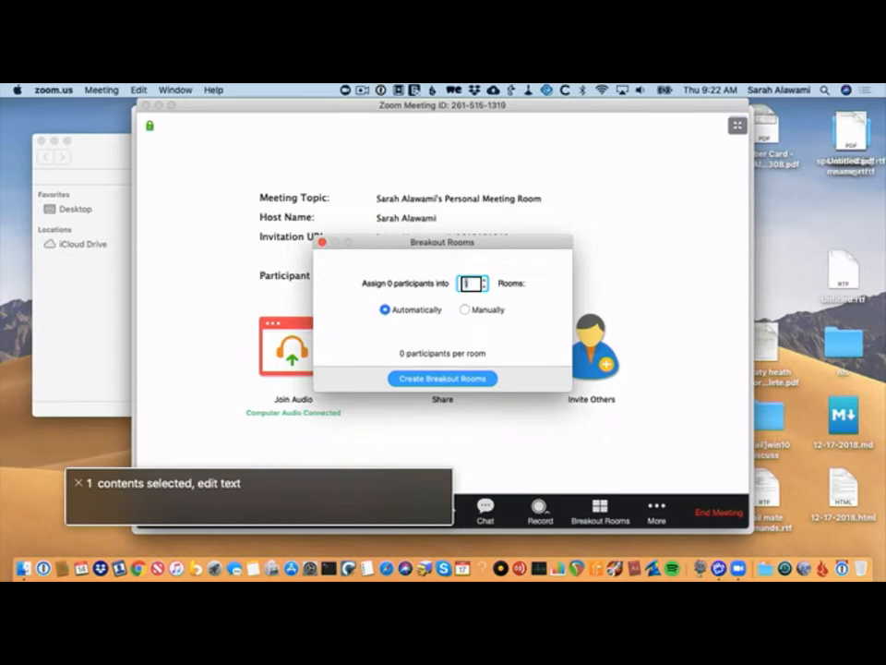
pyautogui.hotkey('ctrl', 'alt', 'Right')
pyautogui.hotkey('ctrl', 'alt', 'Right')
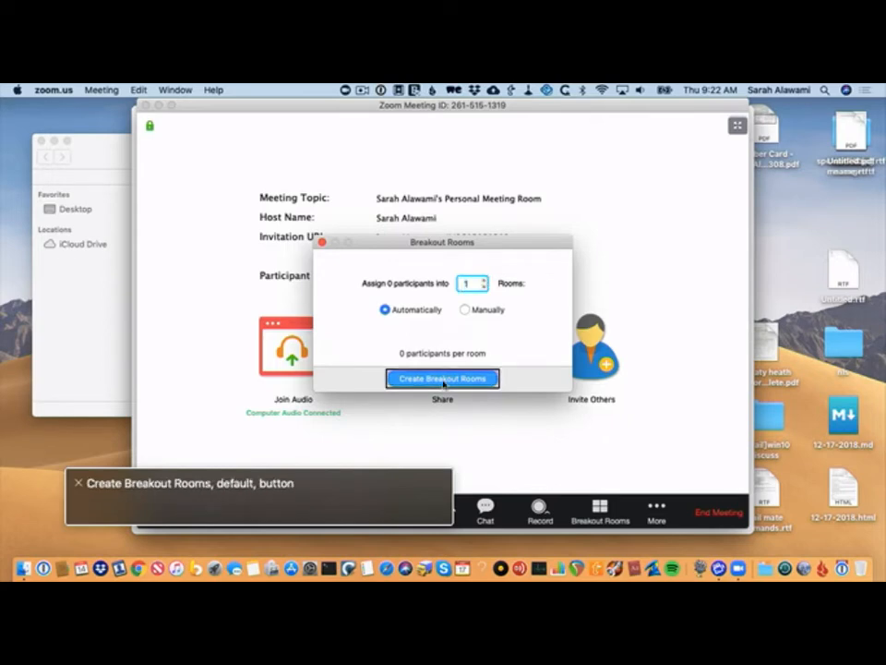
pyautogui.hotkey('ctrl', 'alt', 'space')
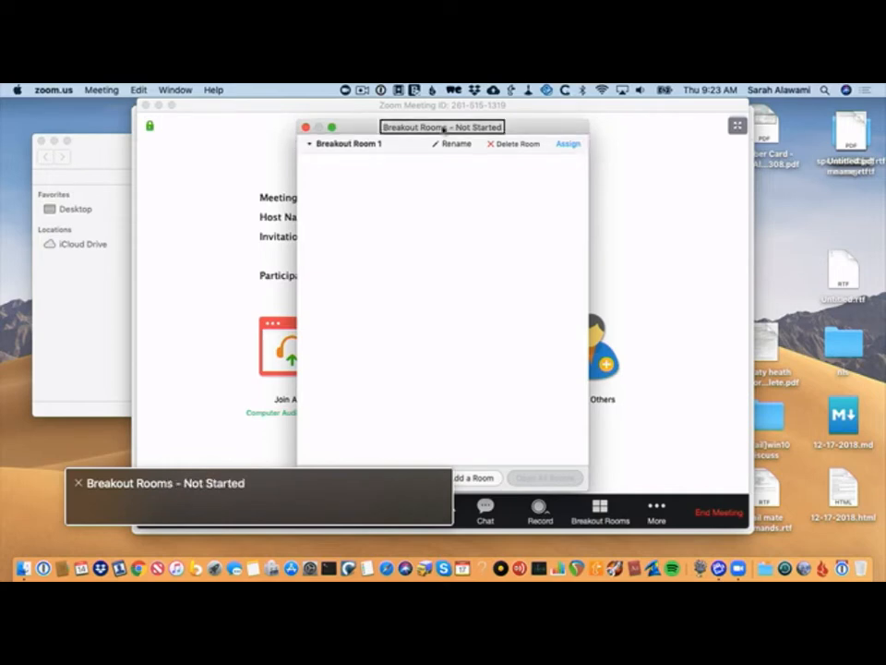
# Open the breakout room options and examine each setting from moving participants automatically through the countdown timer
pyautogui.click(328, 478)
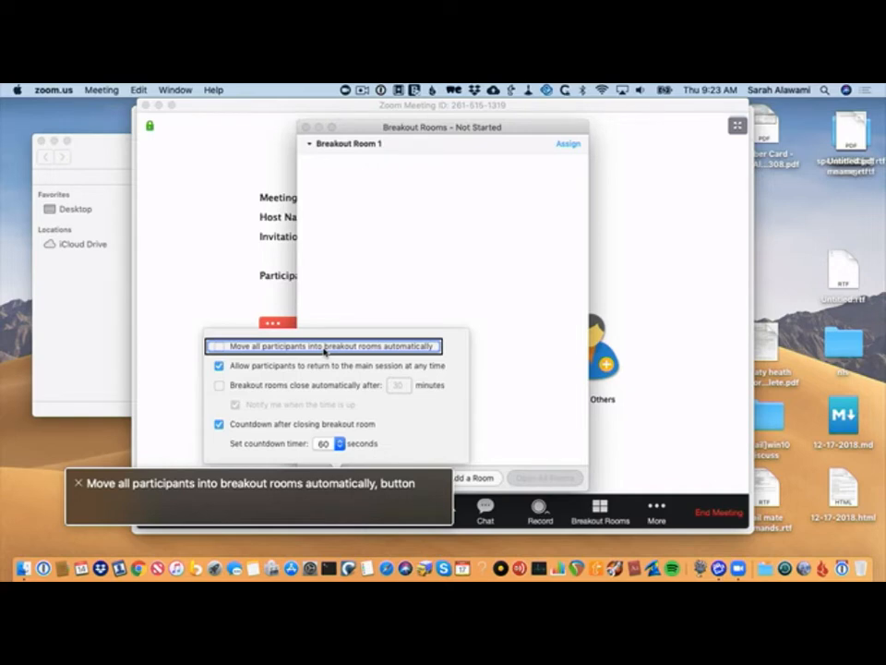
pyautogui.hotkey('ctrl', 'alt', 'Right')
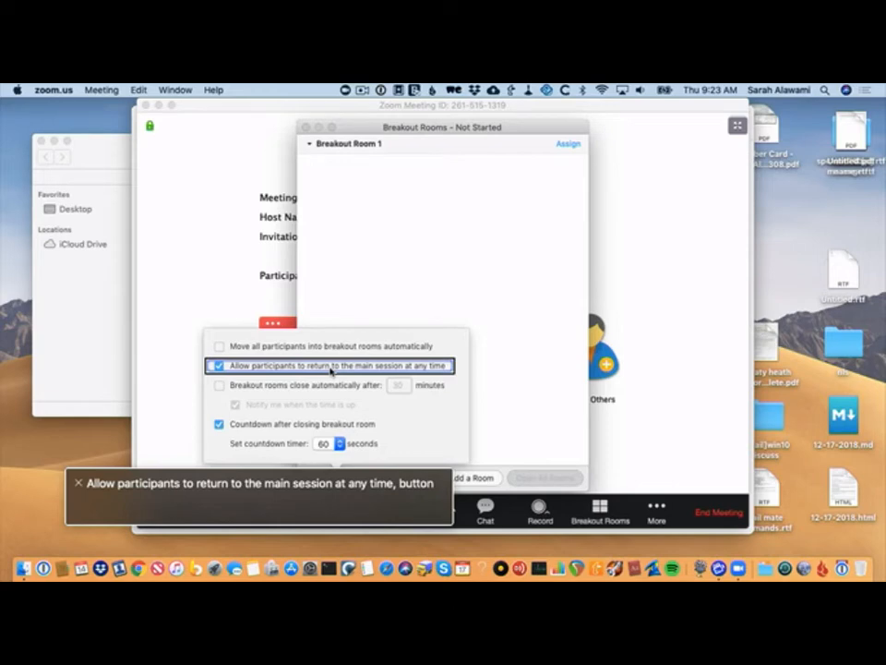
pyautogui.hotkey('ctrl', 'alt', 'Right')
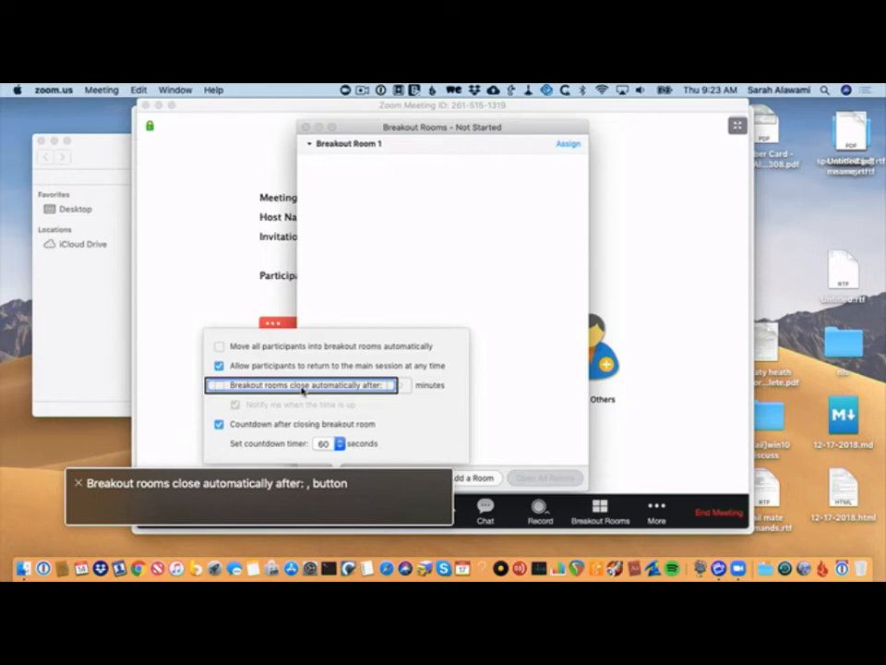
pyautogui.hotkey('ctrl', 'alt', 'Right')
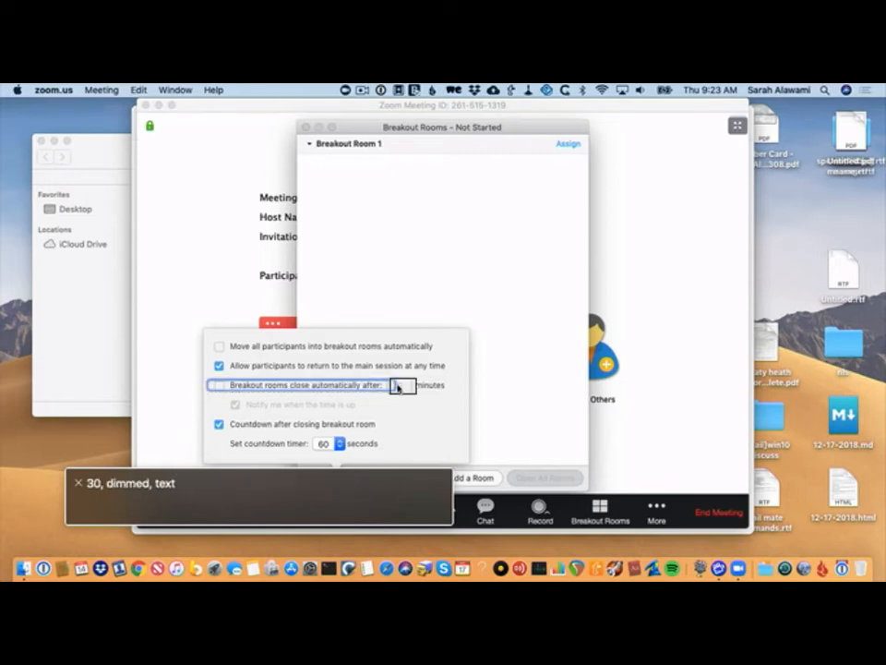
pyautogui.hotkey('ctrl', 'alt', 'Right')
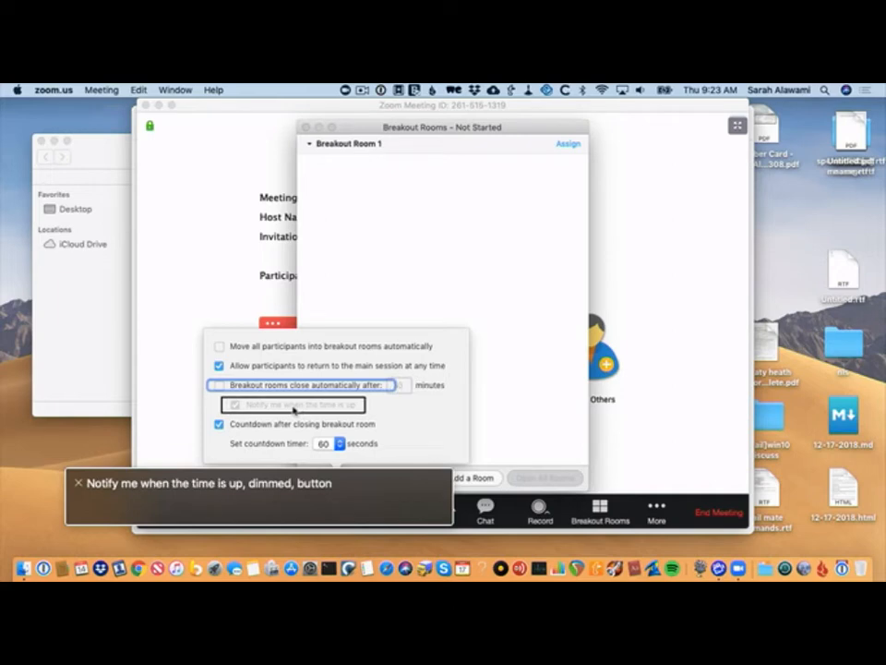
pyautogui.hotkey('ctrl', 'alt', 'Right')
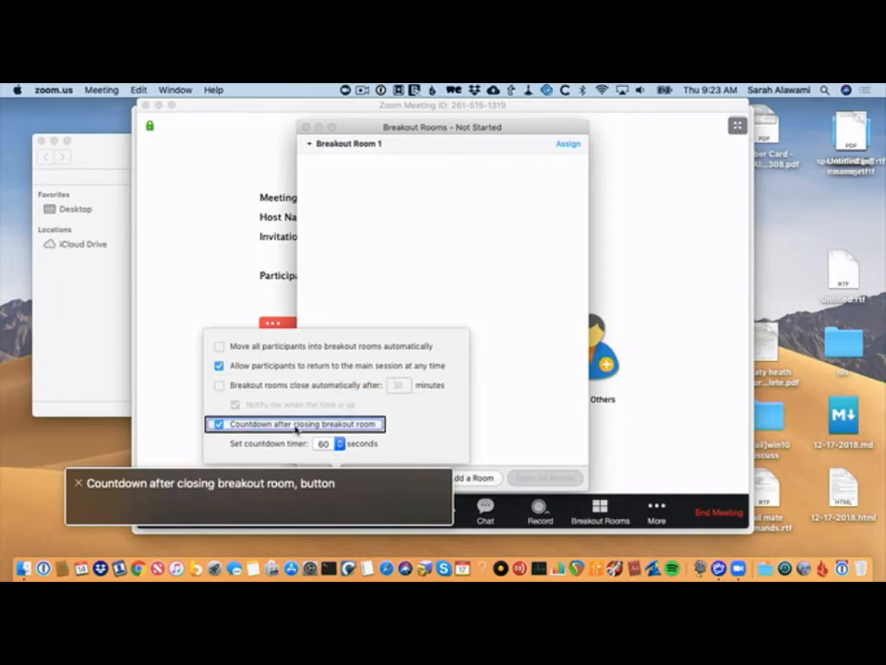
pyautogui.hotkey('ctrl', 'alt', 'Right')
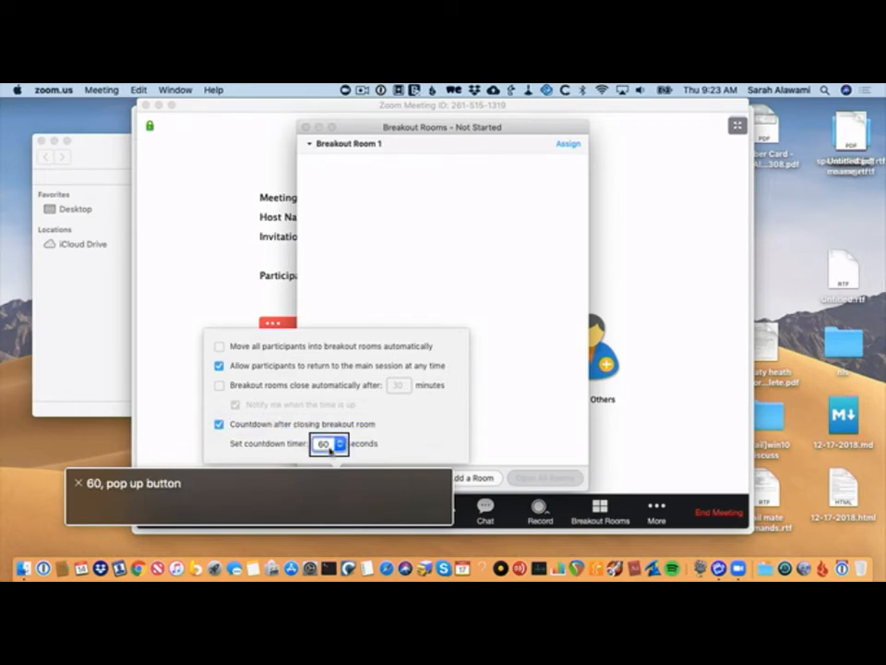
# Go back through the breakout room options and enable automatic closing of the breakout rooms after a set time
pyautogui.hotkey('ctrl', 'alt', 'Left')
pyautogui.hotkey('ctrl', 'alt', 'Left')
pyautogui.hotkey('ctrl', 'alt', 'Left')
pyautogui.hotkey('ctrl', 'alt', 'Left')
pyautogui.hotkey('ctrl', 'alt', 'Left')
pyautogui.hotkey('ctrl', 'alt', 'Left')
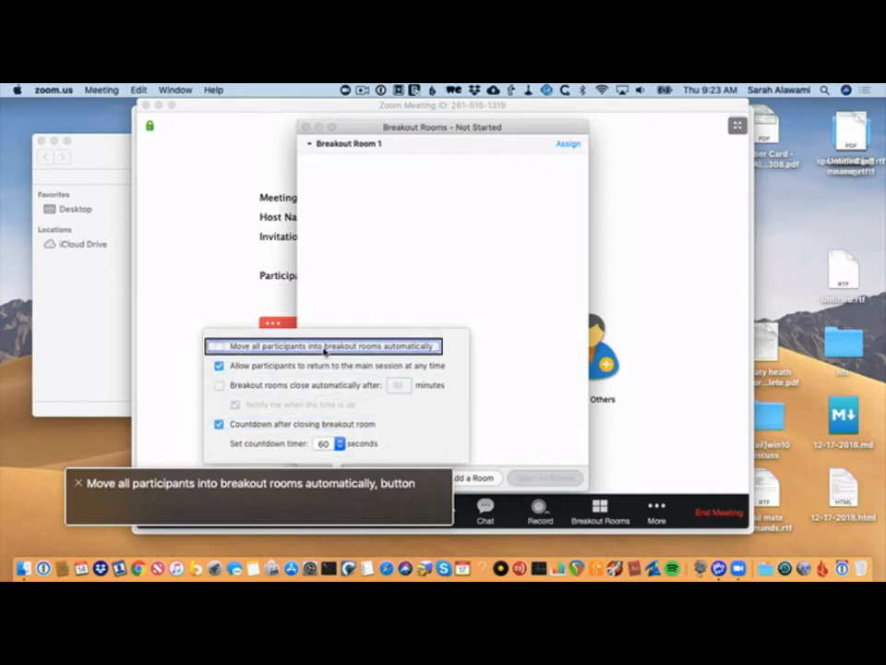
pyautogui.hotkey('ctrl', 'alt', 'Right')
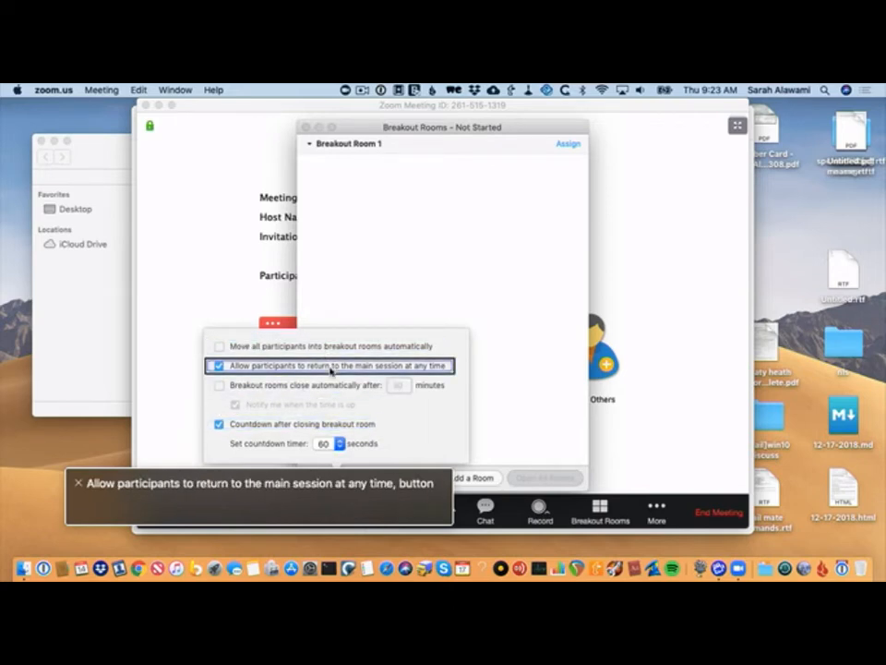
pyautogui.hotkey('ctrl', 'alt', 'Right')
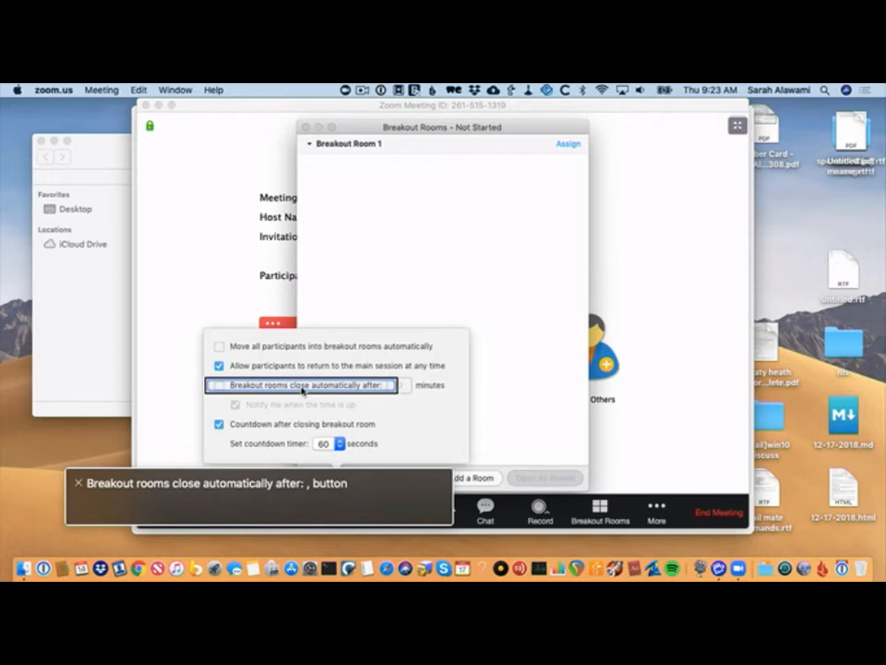
pyautogui.hotkey('ctrl', 'alt', 'Right')
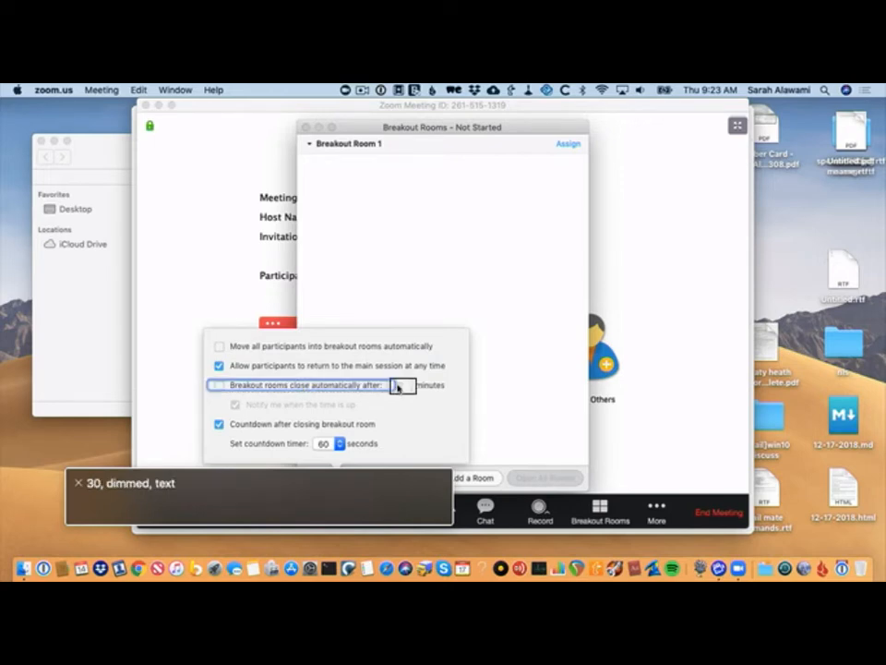
pyautogui.hotkey('ctrl', 'alt', 'Left')
pyautogui.hotkey('ctrl', 'alt', 'space')
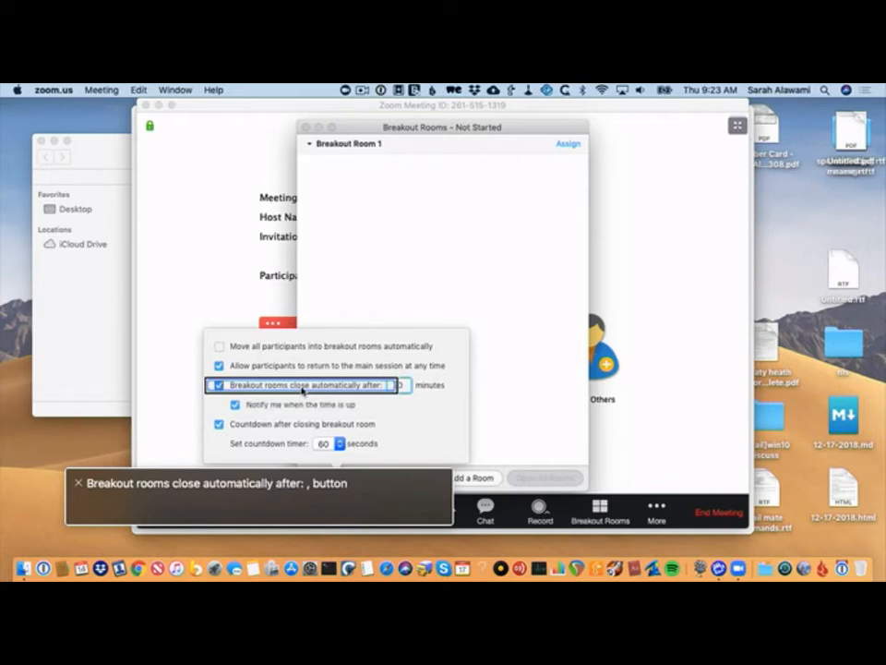
# Set the automatic closing time of the breakout rooms to 1 minute
pyautogui.press('Tab')
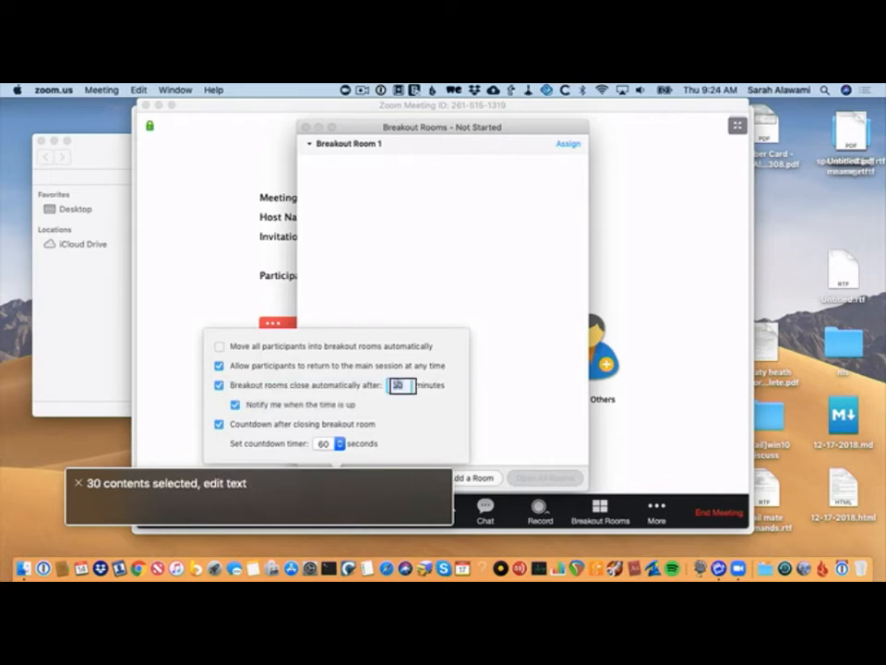
pyautogui.hotkey('ctrl', 'alt', 'Right')
pyautogui.hotkey('ctrl', 'alt', 'Left')
pyautogui.press('super+a')
pyautogui.write('1')
pyautogui.hotkey('ctrl', 'alt', 'Left')
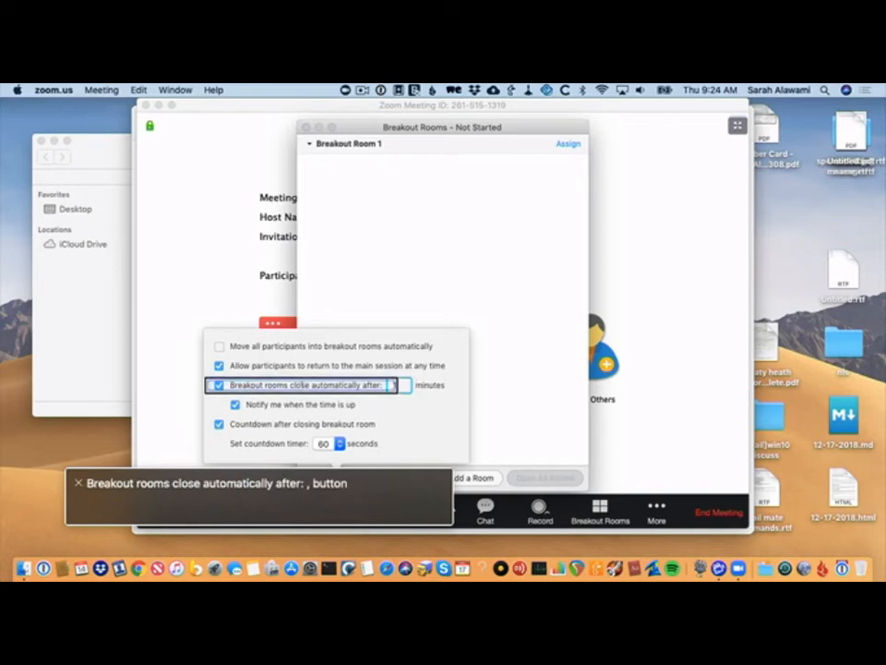
# Turn off the notification for when the breakout room time is up
pyautogui.hotkey('ctrl', 'alt', 'Right')
pyautogui.hotkey('ctrl', 'alt', 'Right')
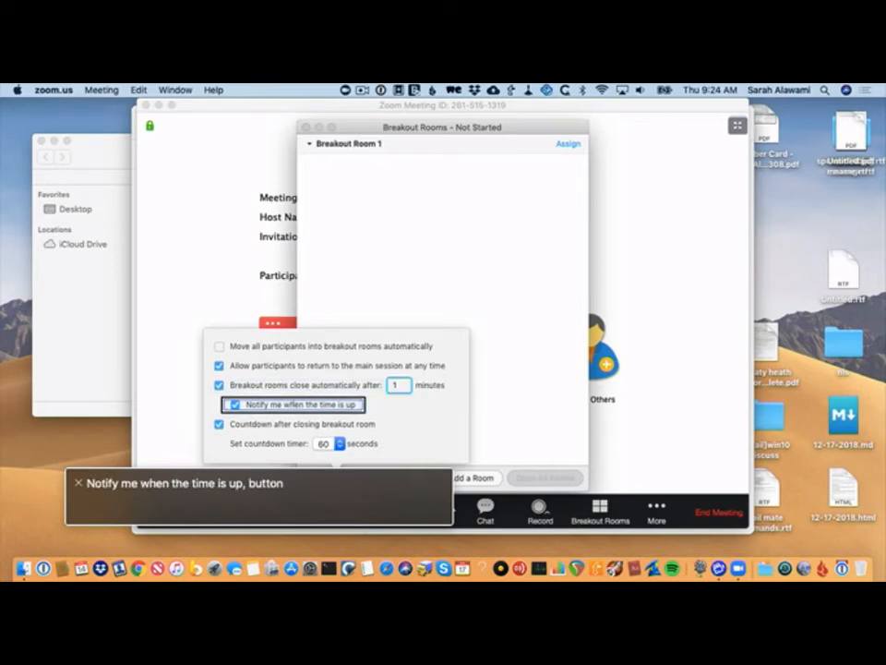
pyautogui.hotkey('ctrl', 'alt', 'Right')
pyautogui.hotkey('ctrl', 'alt', 'Left')
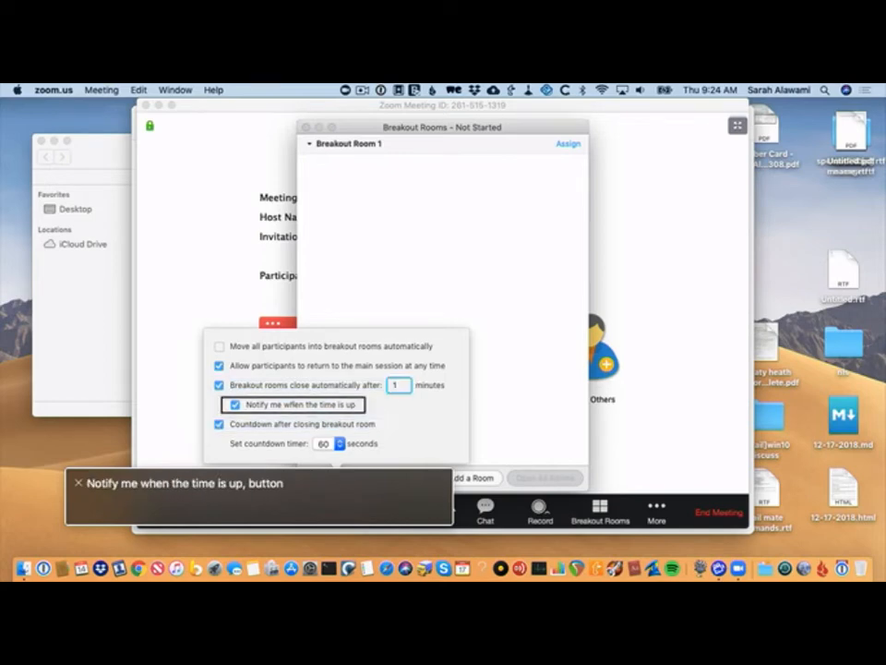
pyautogui.hotkey('ctrl', 'alt', 'space')
# Review the breakout room options, covering the countdown, automatic closing, returning to the main session and moving participants automatically, and close the options
pyautogui.hotkey('ctrl', 'alt', 'Right')
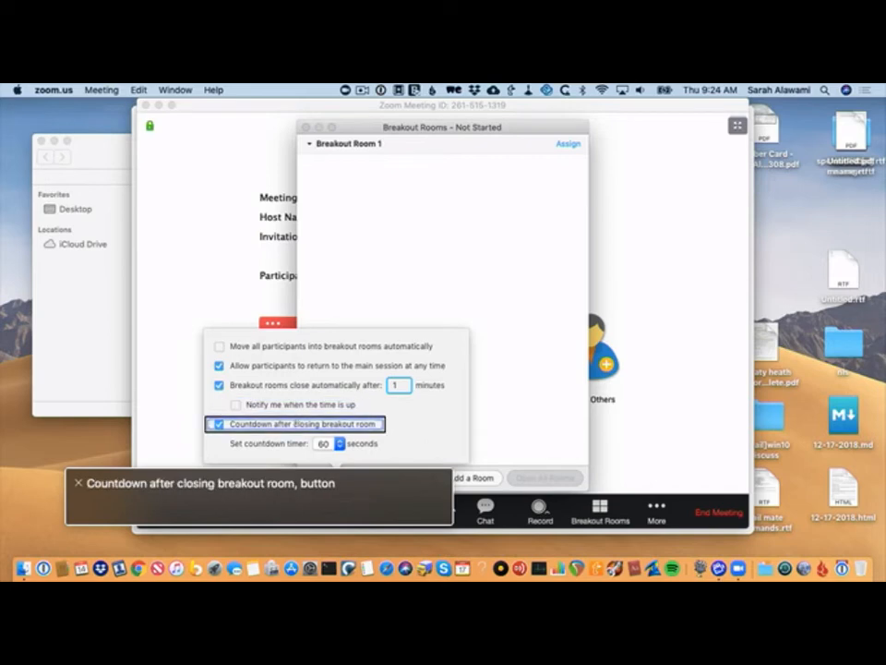
pyautogui.hotkey('ctrl', 'alt', 'Right')
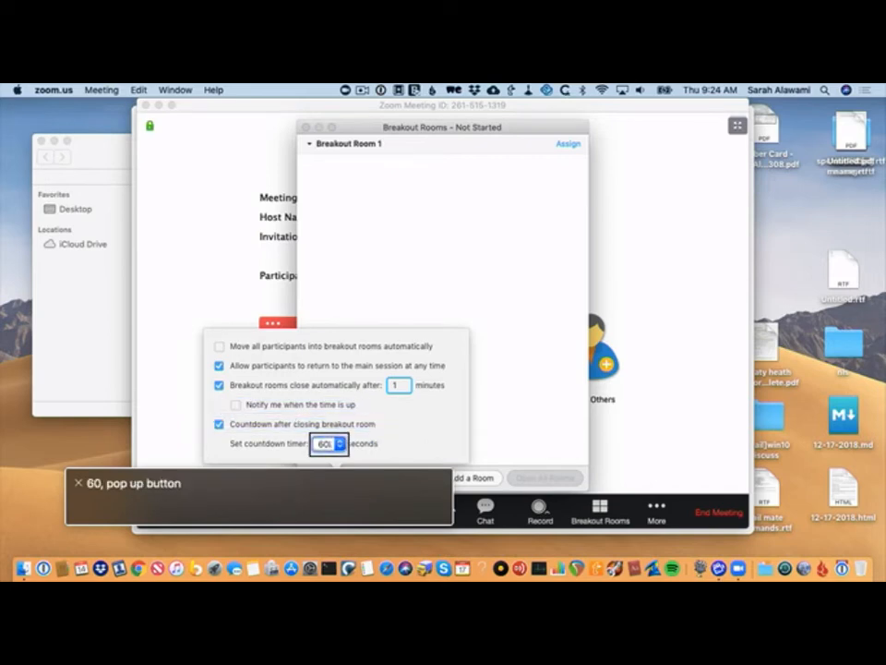
pyautogui.hotkey('ctrl', 'alt', 'Left')
pyautogui.hotkey('ctrl', 'alt', 'Left')
pyautogui.hotkey('ctrl', 'alt', 'Left')
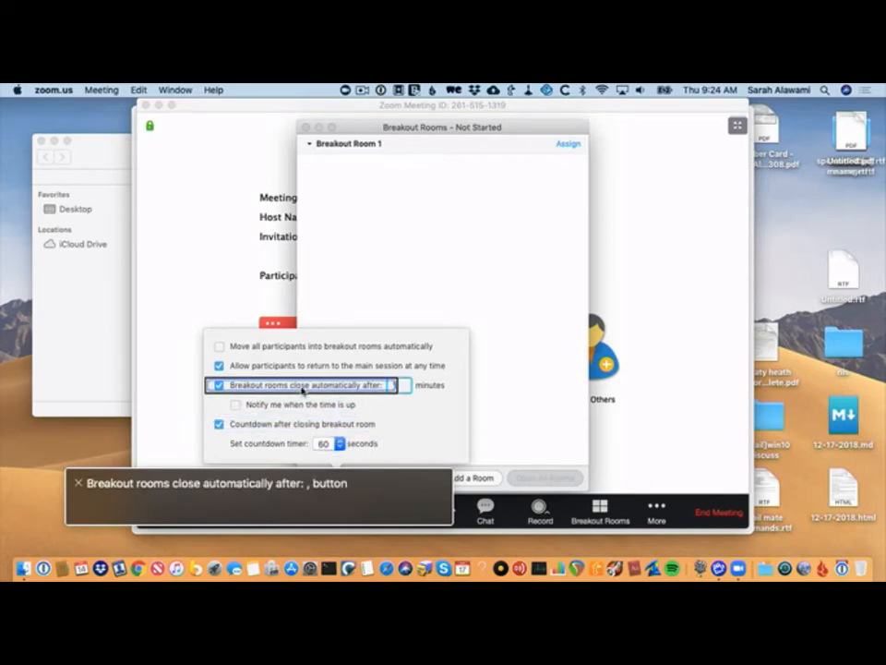
pyautogui.hotkey('ctrl', 'alt', 'Right')
pyautogui.hotkey('ctrl', 'alt', 'Left')
pyautogui.hotkey('ctrl', 'alt', 'Left')
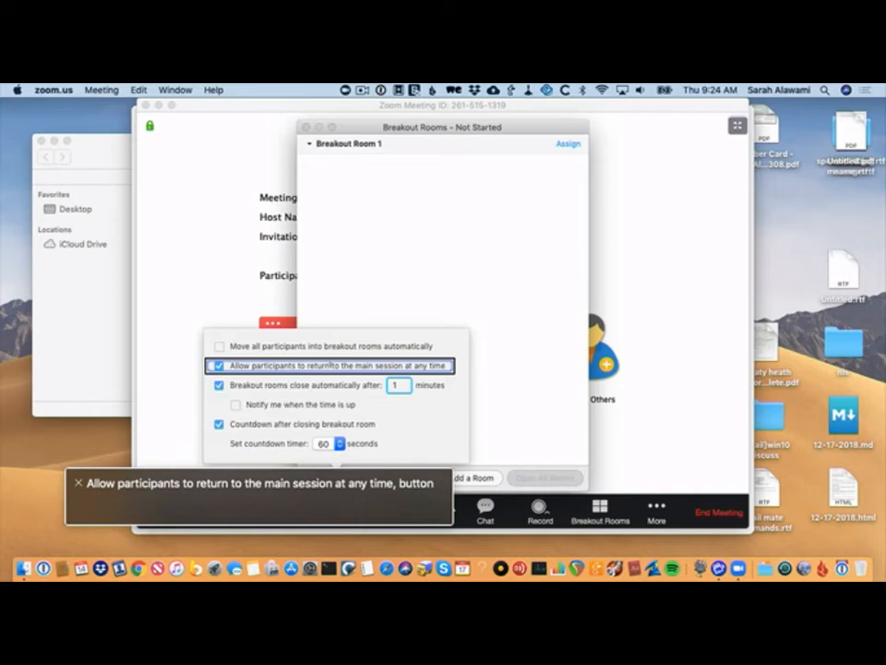
pyautogui.hotkey('ctrl', 'alt', 'Left')
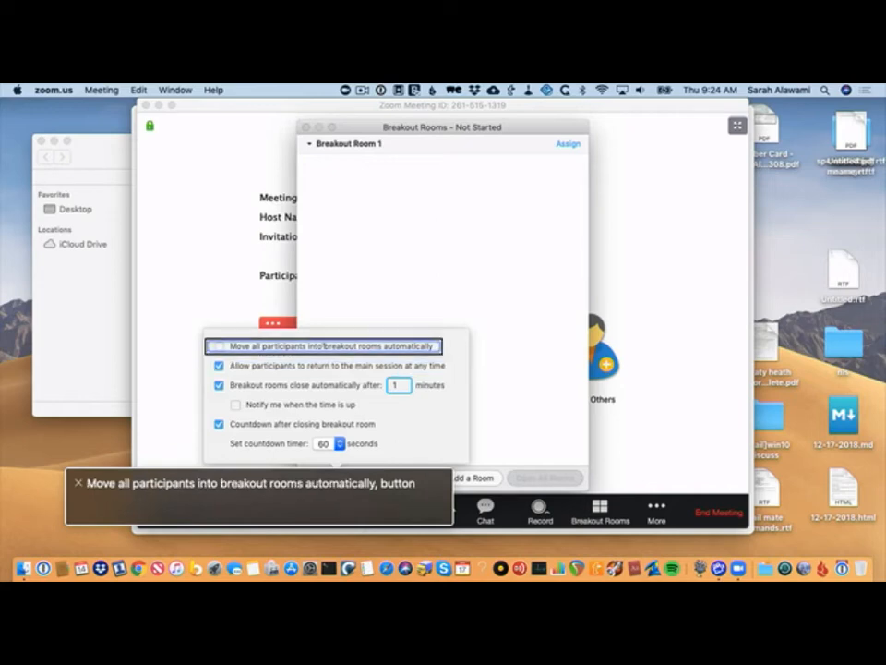
pyautogui.press('Tab')
pyautogui.press('Tab')
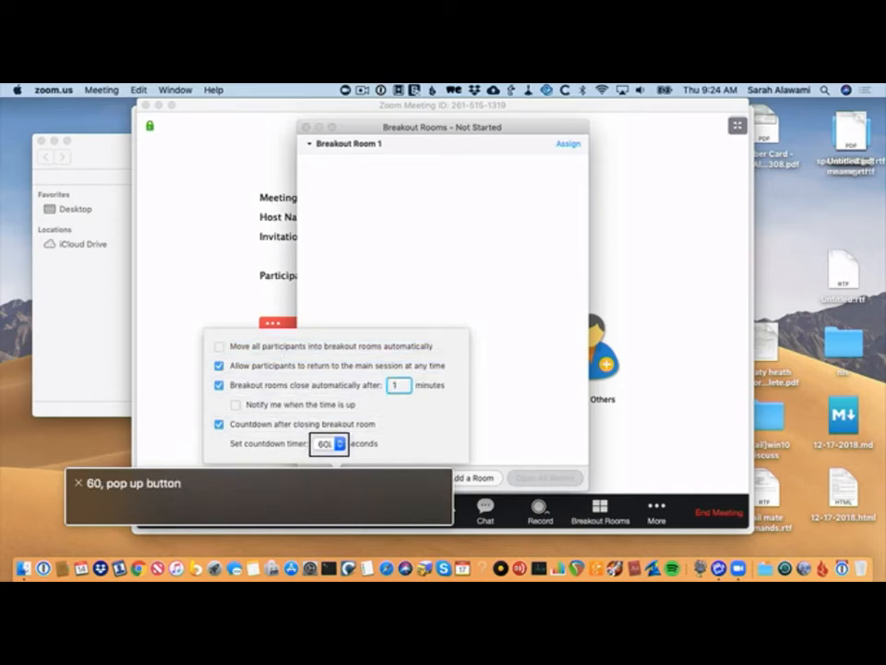
pyautogui.press('Escape')
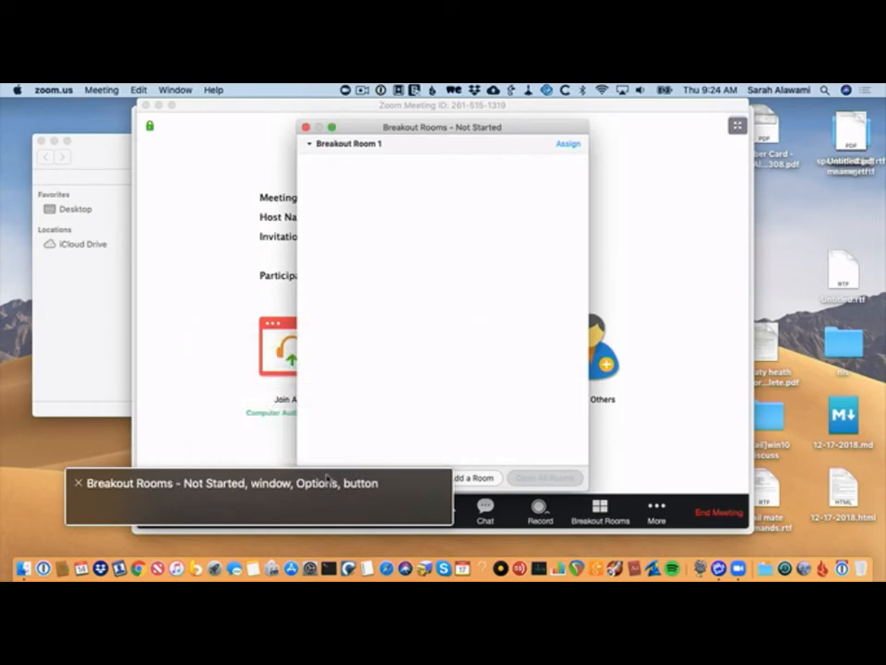
# Examine the Breakout Rooms window, covering the Breakout Room 1 group, the options and the controls for recreating, adding and opening rooms
pyautogui.hotkey('ctrl', 'alt', 'Right')
pyautogui.hotkey('ctrl', 'alt', 'Left')
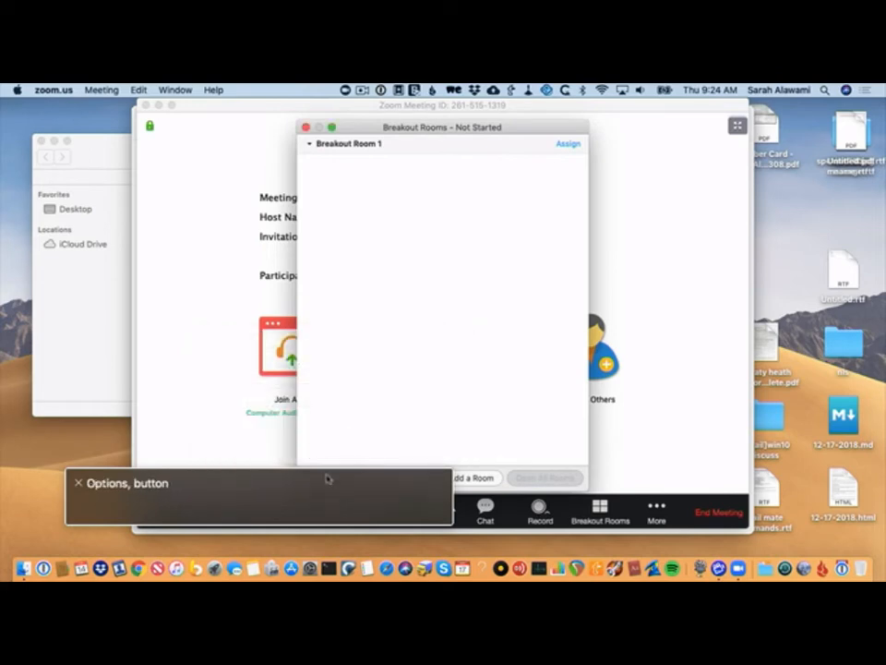
pyautogui.hotkey('ctrl', 'alt', 'Left')
pyautogui.hotkey('ctrl', 'alt', 'Left')
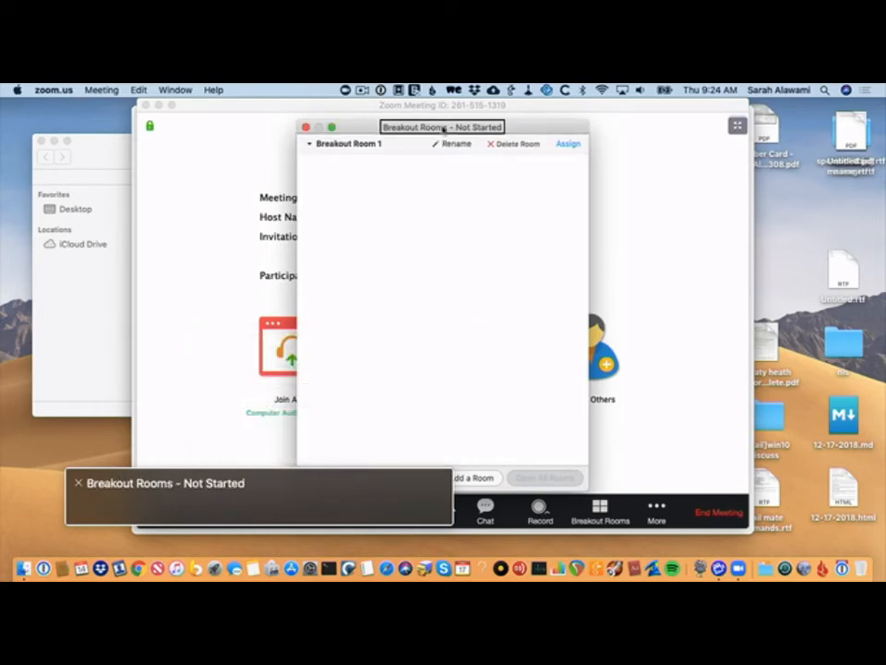
pyautogui.hotkey('ctrl', 'alt', 'Right')
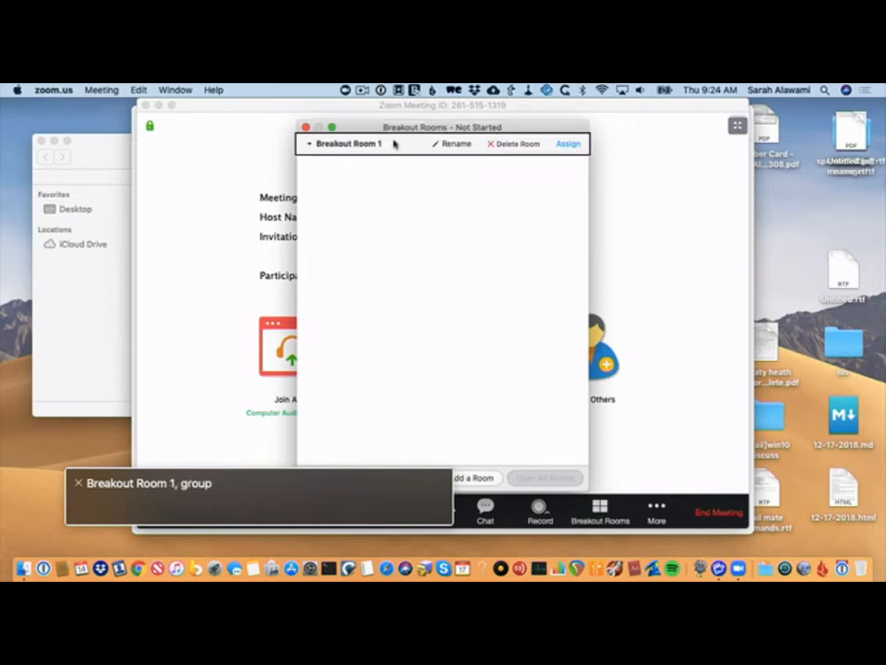
pyautogui.hotkey('ctrl', 'alt', 'Right')
pyautogui.hotkey('ctrl', 'alt', 'Right')
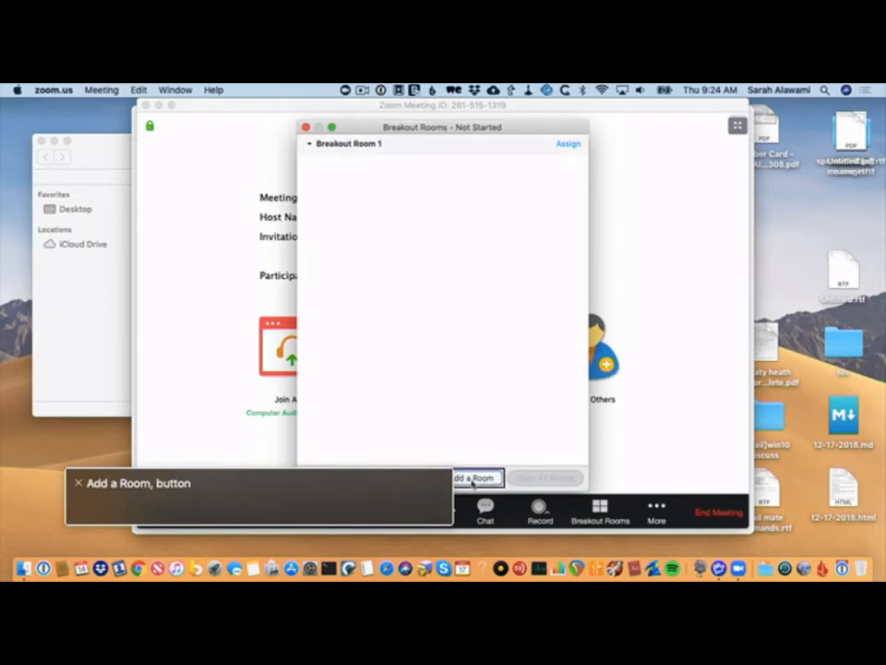
pyautogui.hotkey('ctrl', 'alt', 'Right')
pyautogui.hotkey('ctrl', 'alt', 'Left')
pyautogui.hotkey('ctrl', 'alt', 'Left')
pyautogui.hotkey('ctrl', 'alt', 'Left')
pyautogui.hotkey('ctrl', 'alt', 'Left')
pyautogui.hotkey('ctrl', 'alt', 'Right')
pyautogui.hotkey('ctrl', 'alt', 'Right')
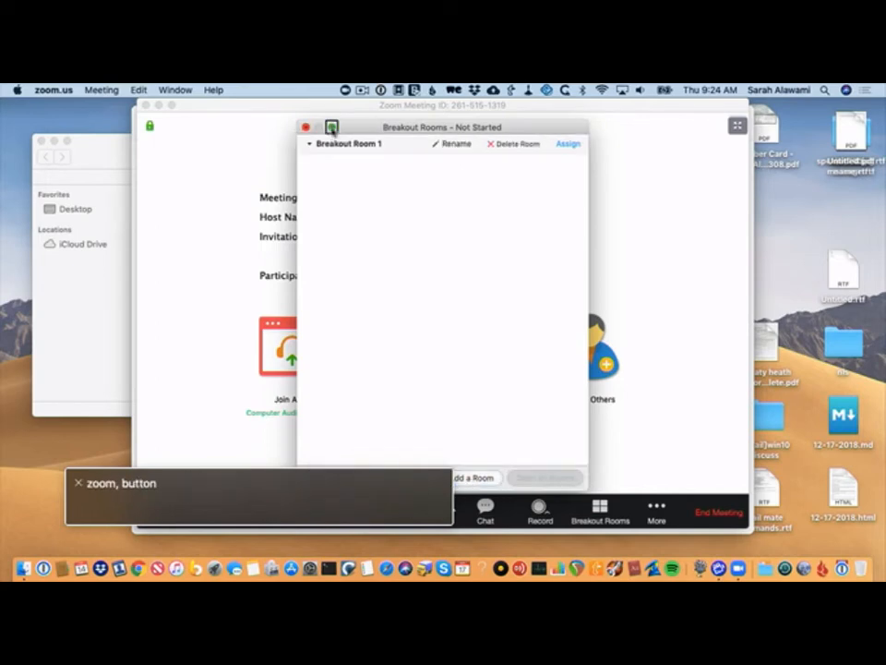
pyautogui.hotkey('ctrl', 'alt', 'Right')
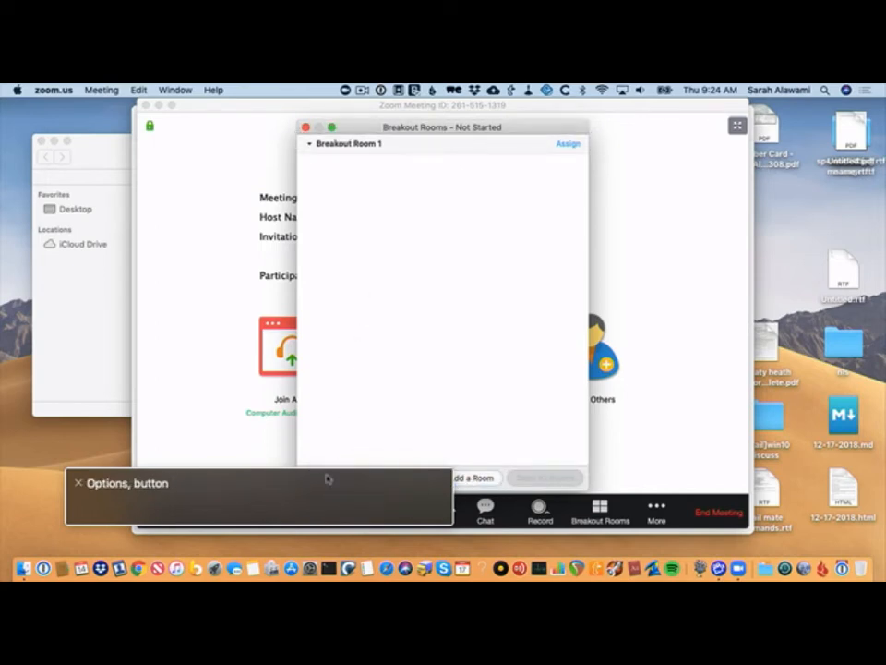
pyautogui.hotkey('ctrl', 'alt', 'Left')
pyautogui.hotkey('ctrl', 'alt', 'Left')
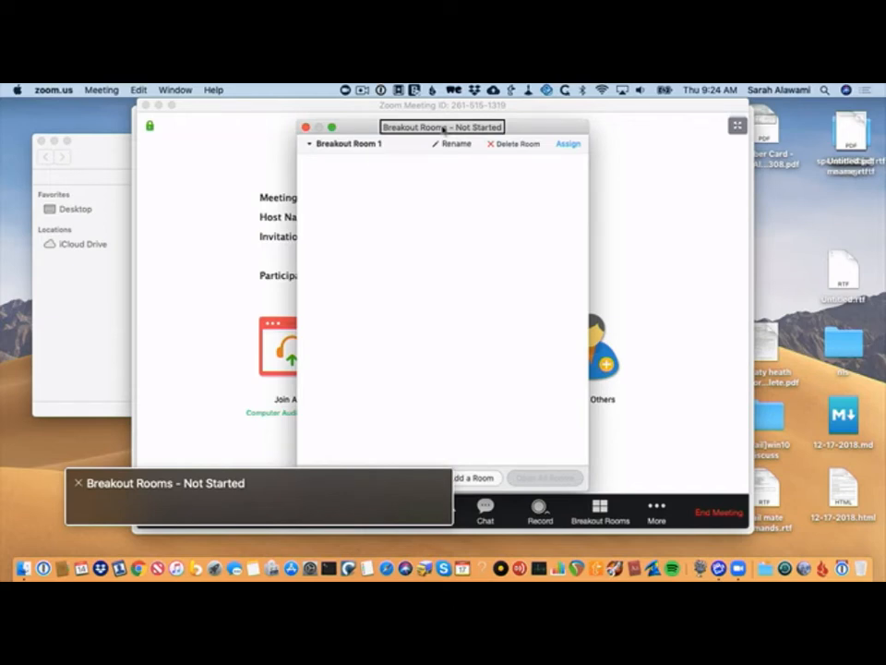
pyautogui.hotkey('ctrl', 'alt', 'Right')
pyautogui.hotkey('ctrl', 'alt', 'Right')
pyautogui.hotkey('ctrl', 'alt', 'Right')
pyautogui.hotkey('ctrl', 'alt', 'Right')
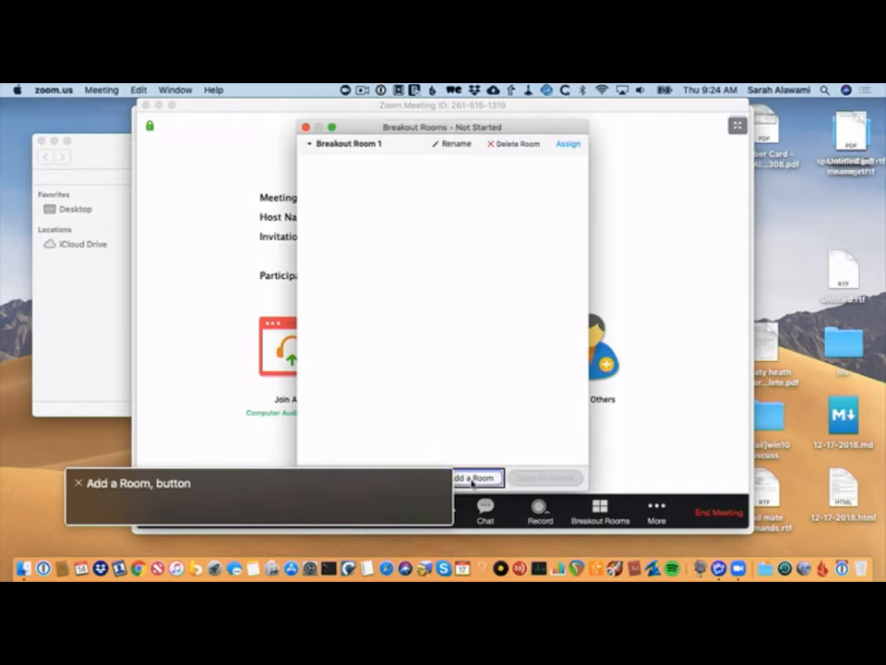
# Examine the setup for recreating all rooms, and close it and the Breakout Rooms window without recreating anything
pyautogui.hotkey('ctrl', 'alt', 'Left')
pyautogui.hotkey('ctrl', 'alt', 'space')
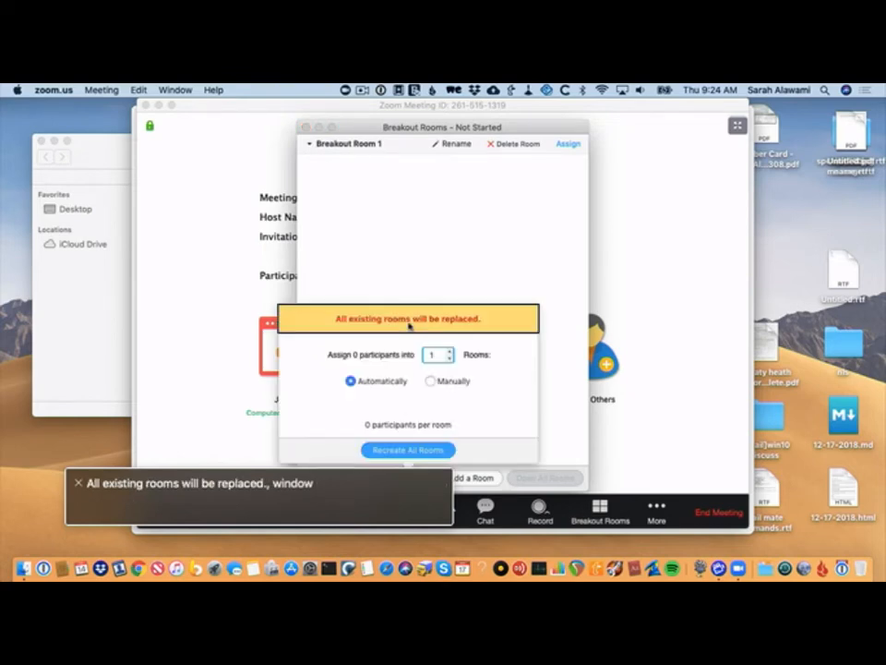
pyautogui.hotkey('ctrl', 'alt', 'Right')
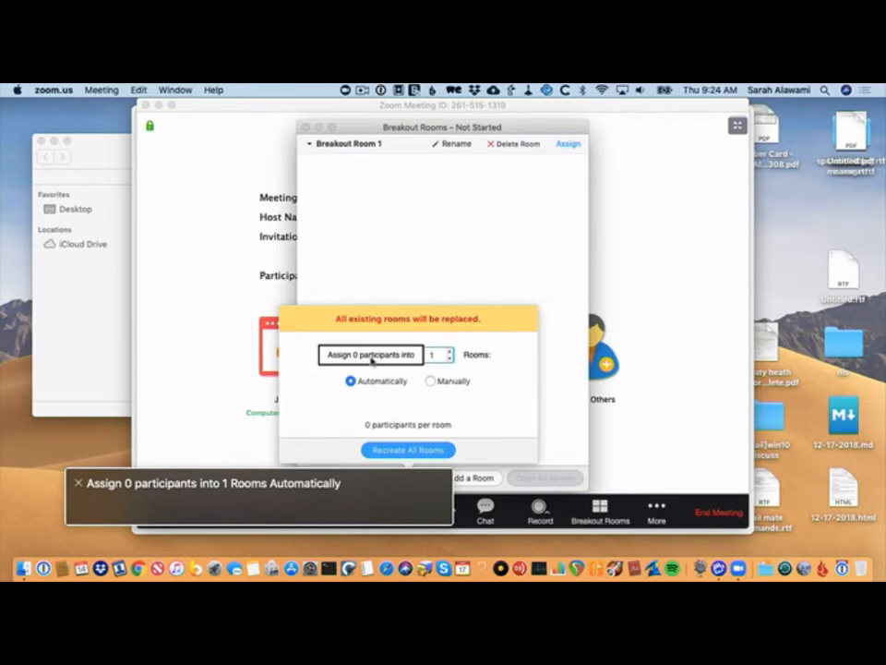
pyautogui.hotkey('ctrl', 'alt', 'Right')
pyautogui.hotkey('ctrl', 'alt', 'Right')
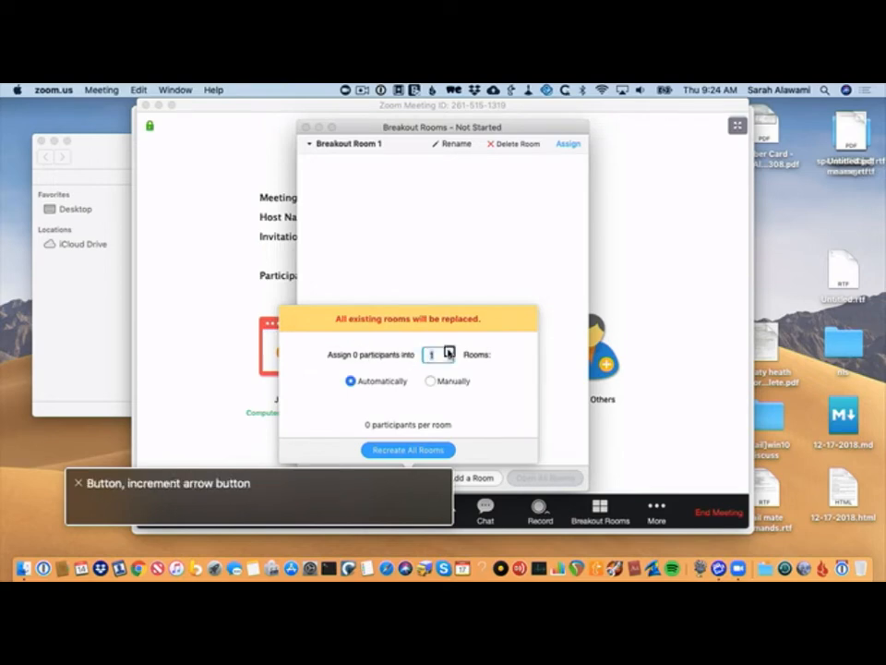
pyautogui.hotkey('ctrl', 'alt', 'Left')
pyautogui.hotkey('ctrl', 'alt', 'Left')
pyautogui.hotkey('ctrl', 'alt', 'Left')
pyautogui.hotkey('ctrl', 'alt', 'Left')
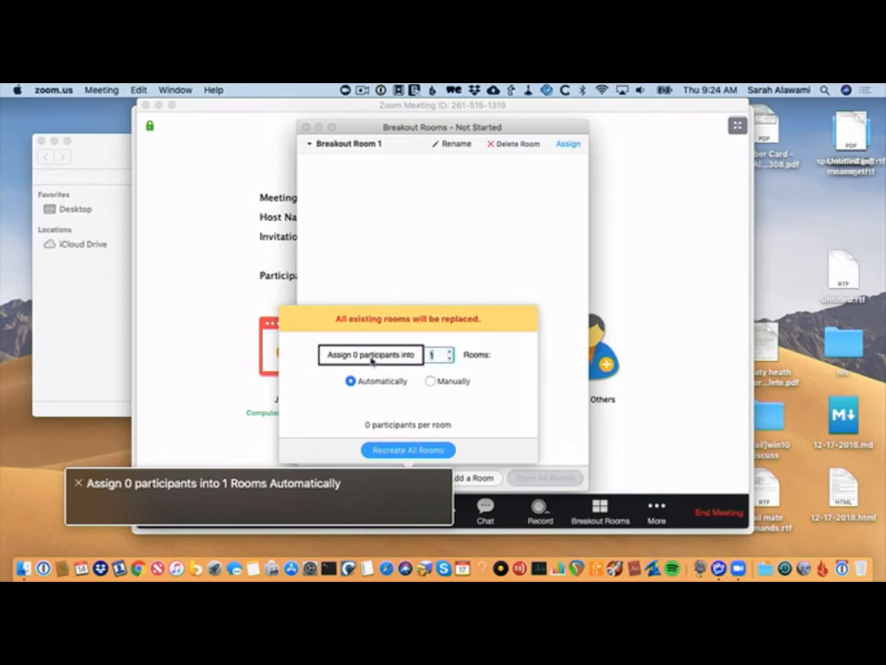
pyautogui.hotkey('ctrl', 'alt', 'Left')
pyautogui.hotkey('ctrl', 'alt', 'Left')
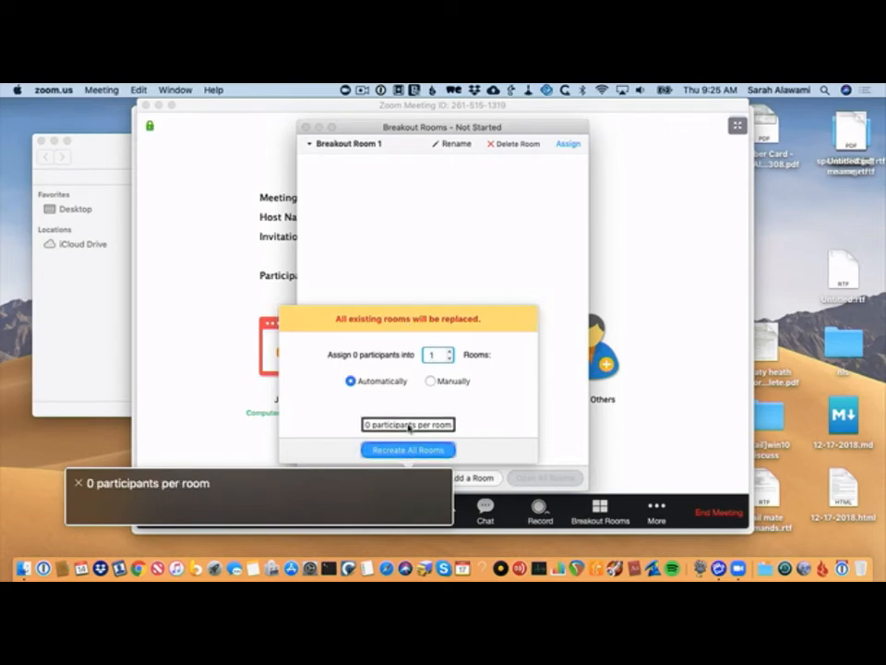
pyautogui.press('Escape')
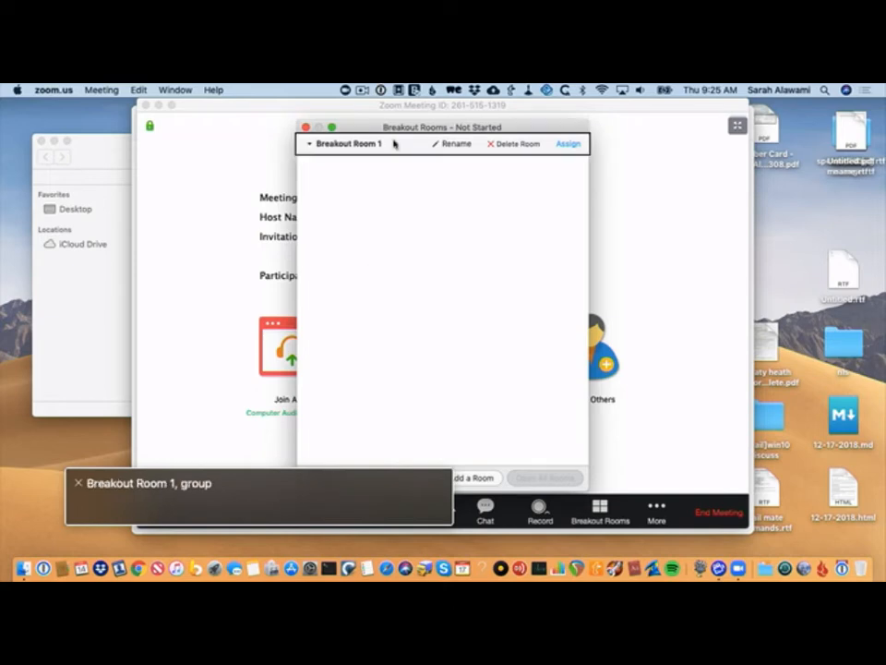
pyautogui.click(306, 128)
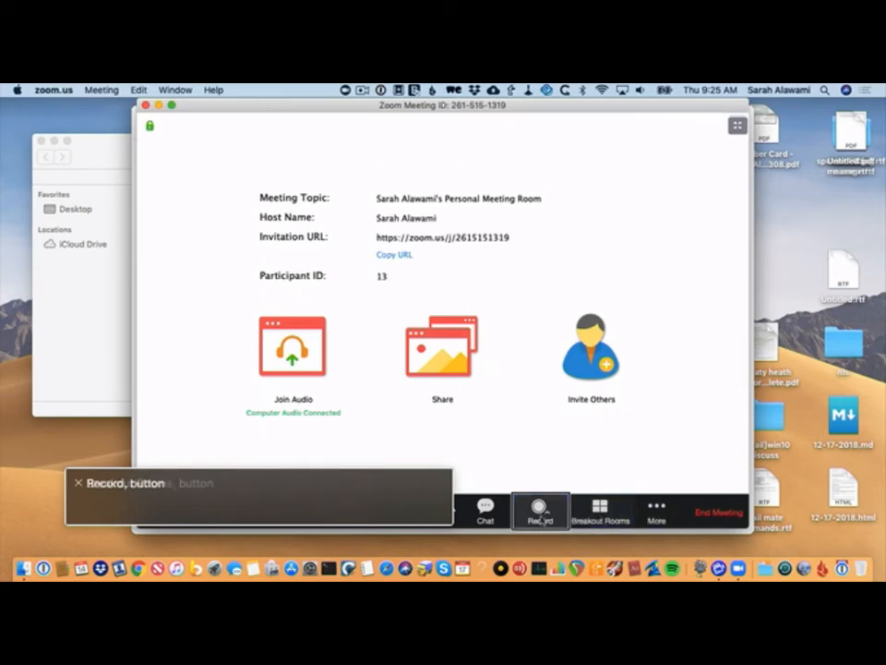
# Reopen the breakout rooms setup and rename Breakout Room 1 to "test"
pyautogui.click(601, 520)
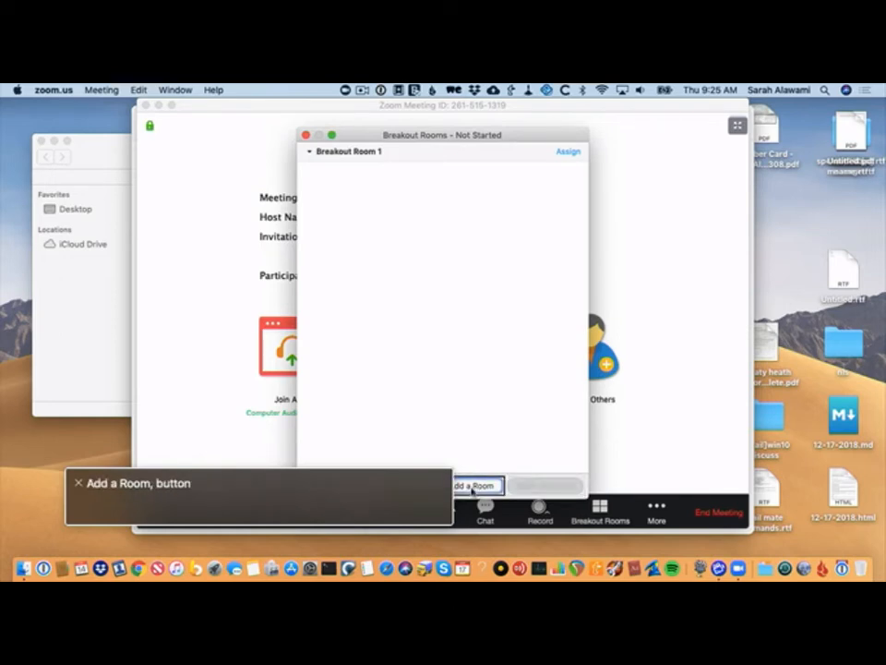
pyautogui.moveTo(394, 152)
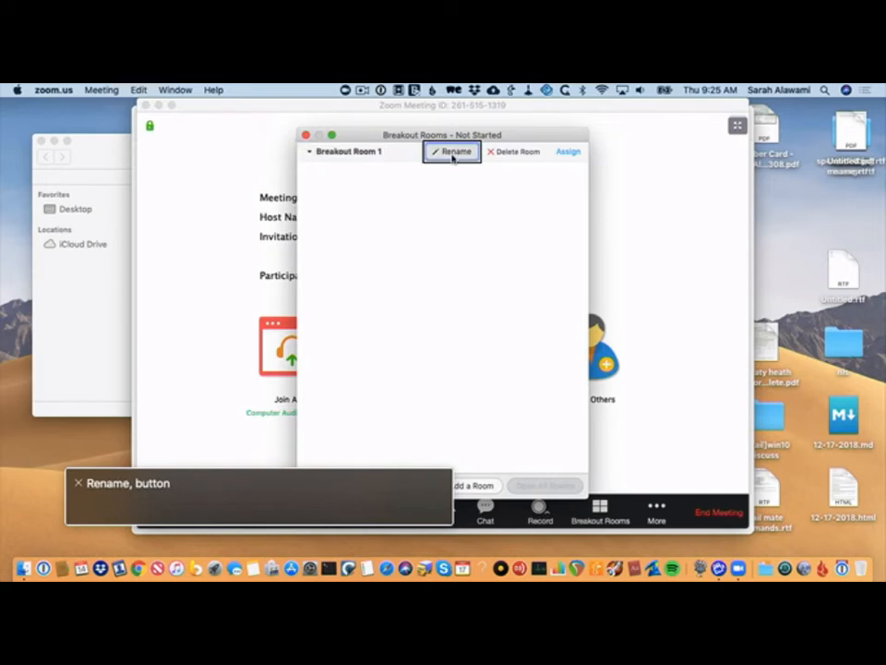
pyautogui.click(453, 154)
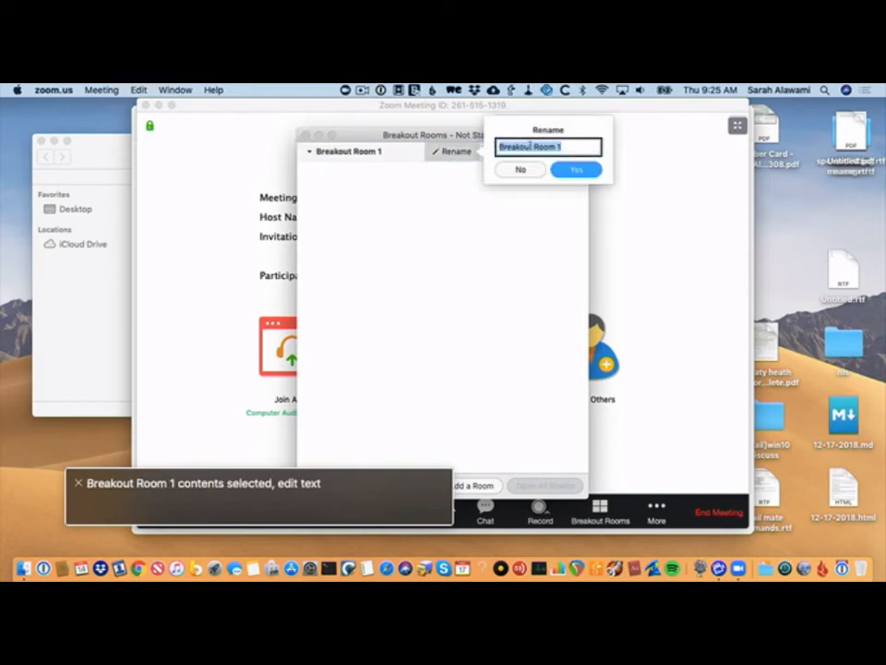
pyautogui.write('test')
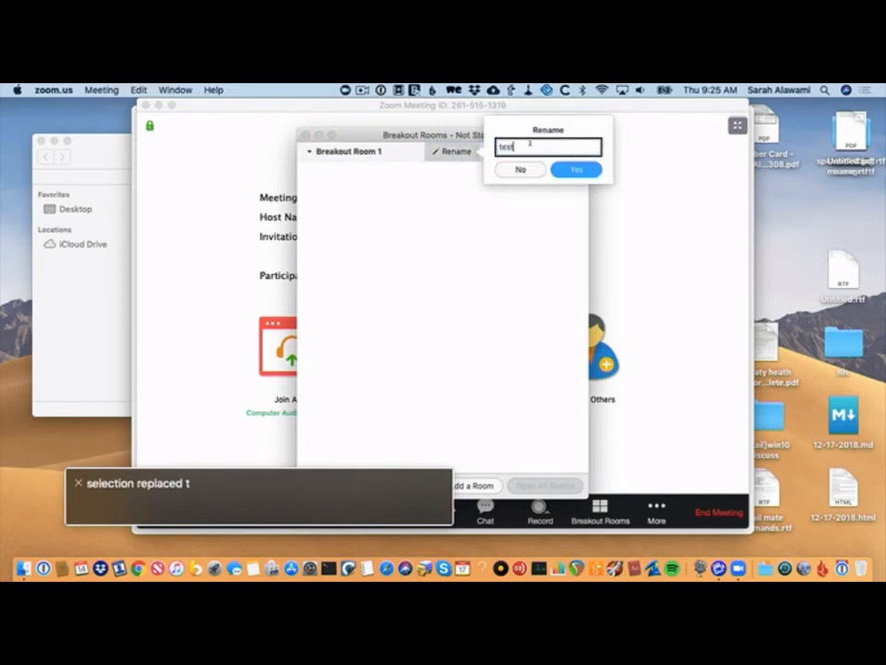
pyautogui.press('Tab')
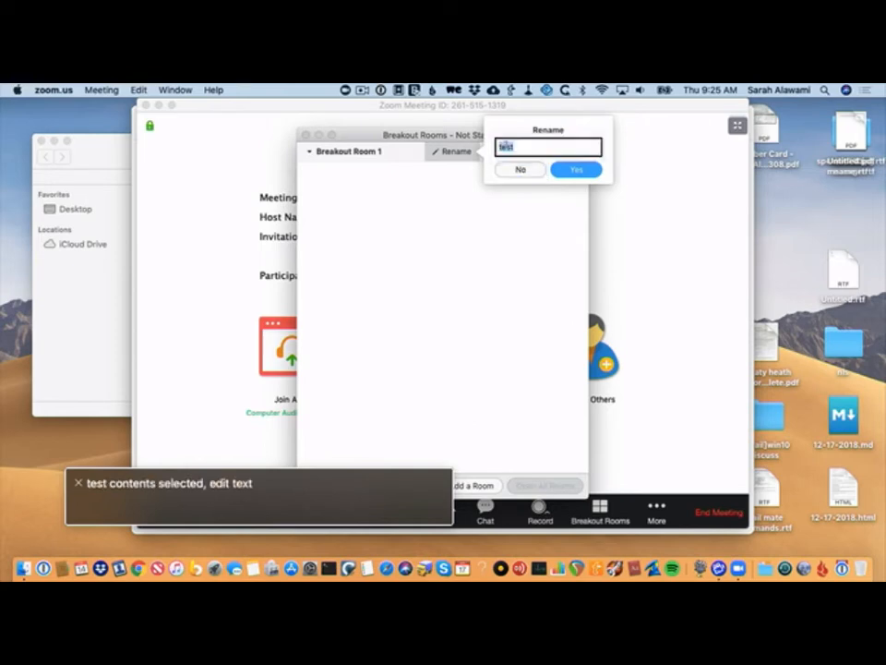
pyautogui.press('Tab')
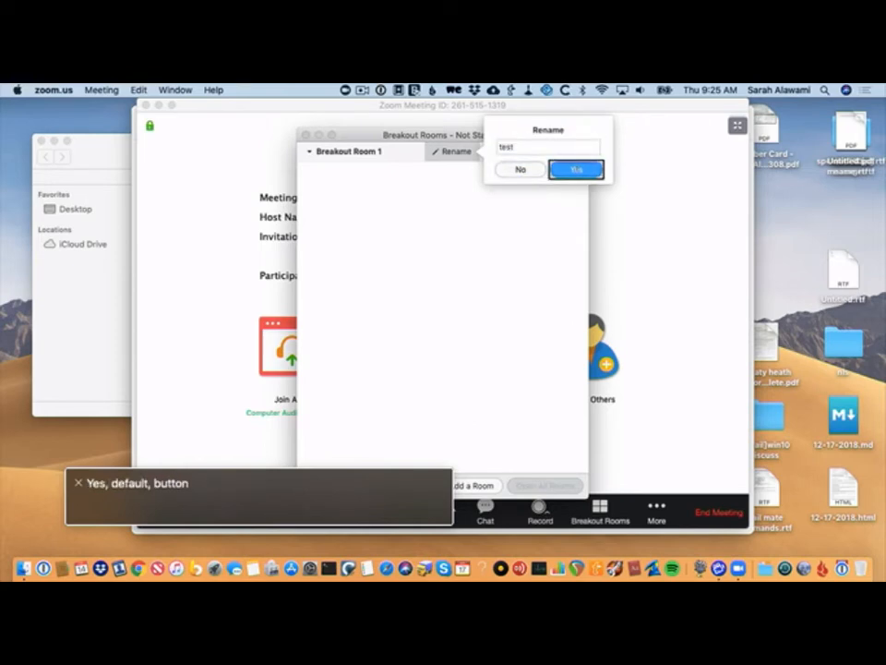
pyautogui.press('space')
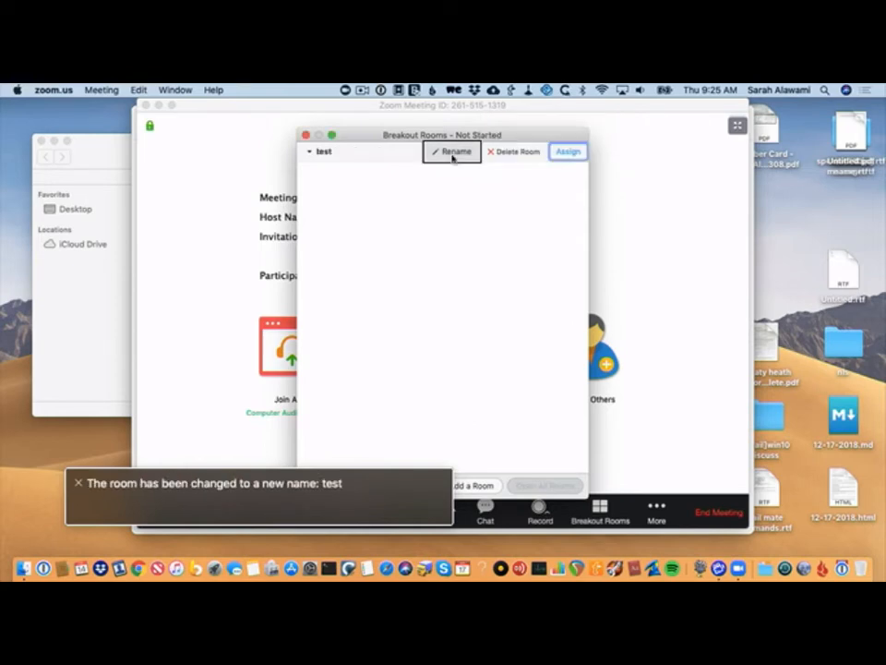
# Check which participants can be assigned to the test room, and dismiss the assignment pop-up
pyautogui.press('Tab')
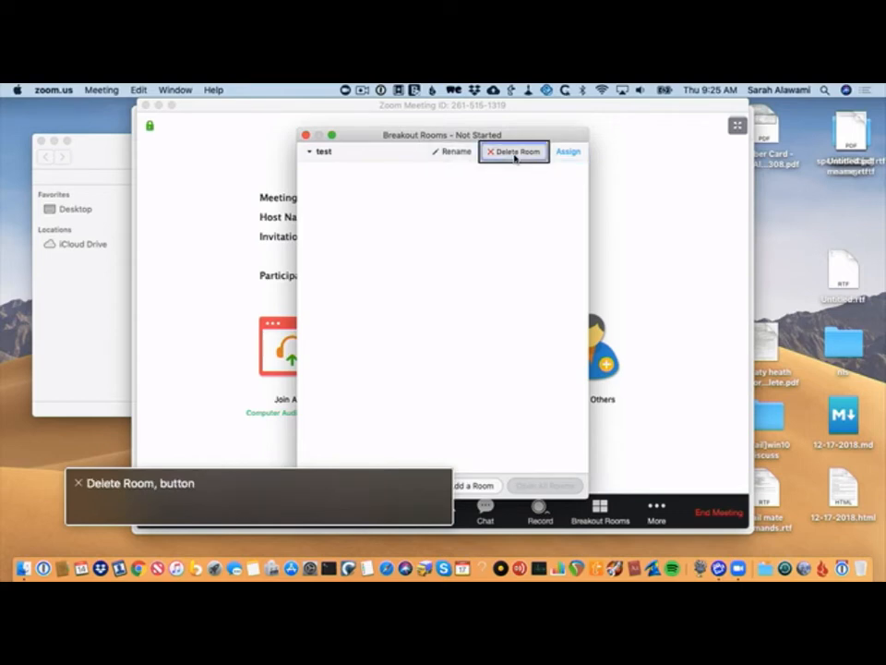
pyautogui.press('Tab')
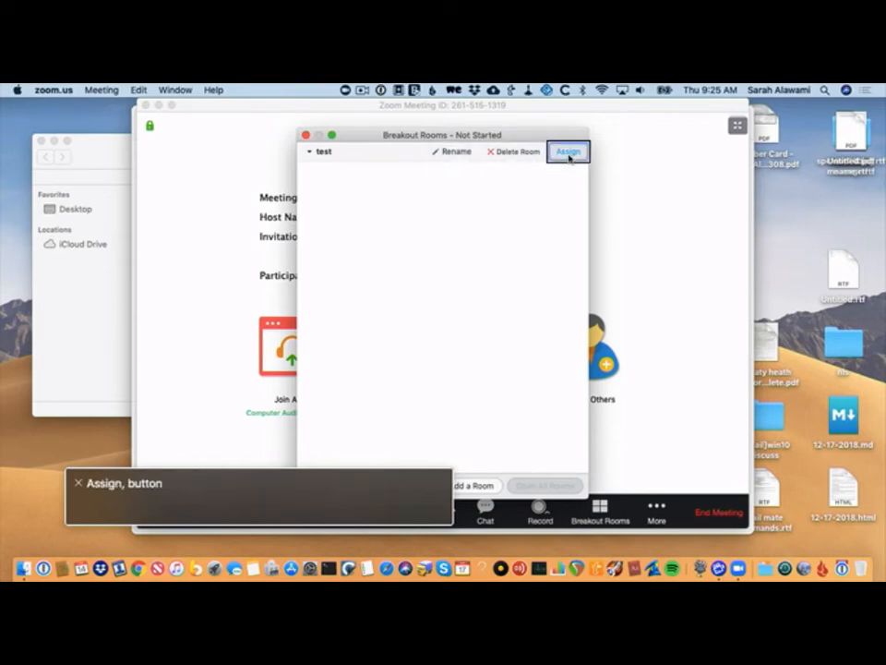
pyautogui.press('space')
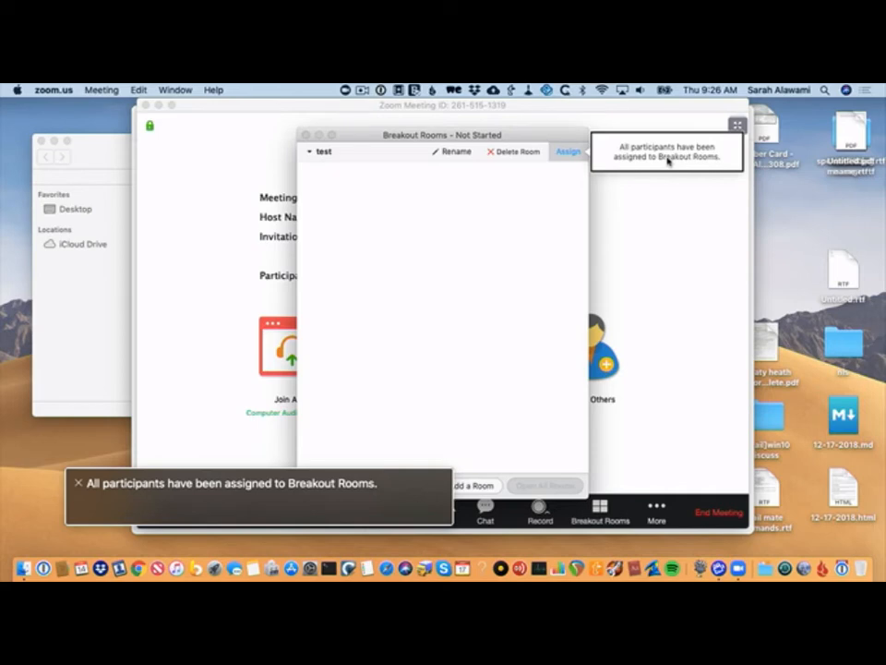
pyautogui.press('Escape')
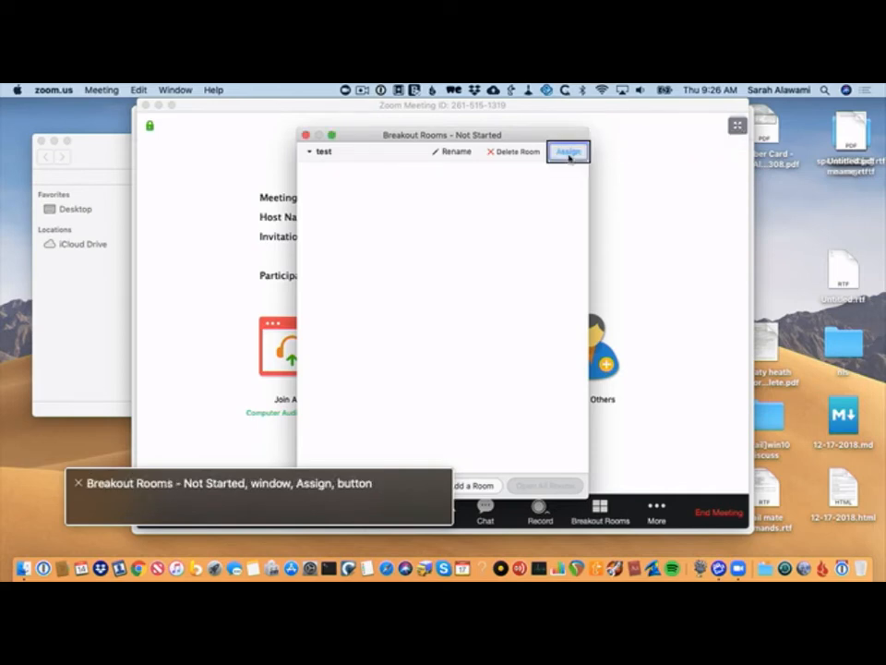
# Go back over the test room's rename and delete controls and check its participant assignment once more
pyautogui.hotkey('ctrl', 'alt', 'Left')
pyautogui.hotkey('ctrl', 'alt', 'Left')
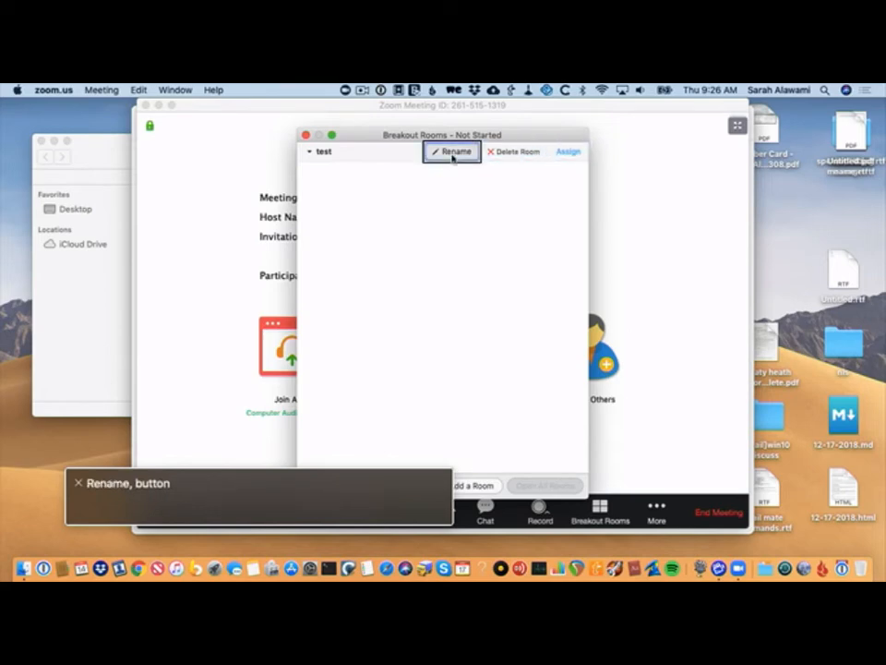
pyautogui.hotkey('ctrl', 'alt', 'Left')
pyautogui.hotkey('ctrl', 'alt', 'Right')
pyautogui.hotkey('ctrl', 'alt', 'Right')
pyautogui.hotkey('ctrl', 'alt', 'Right')
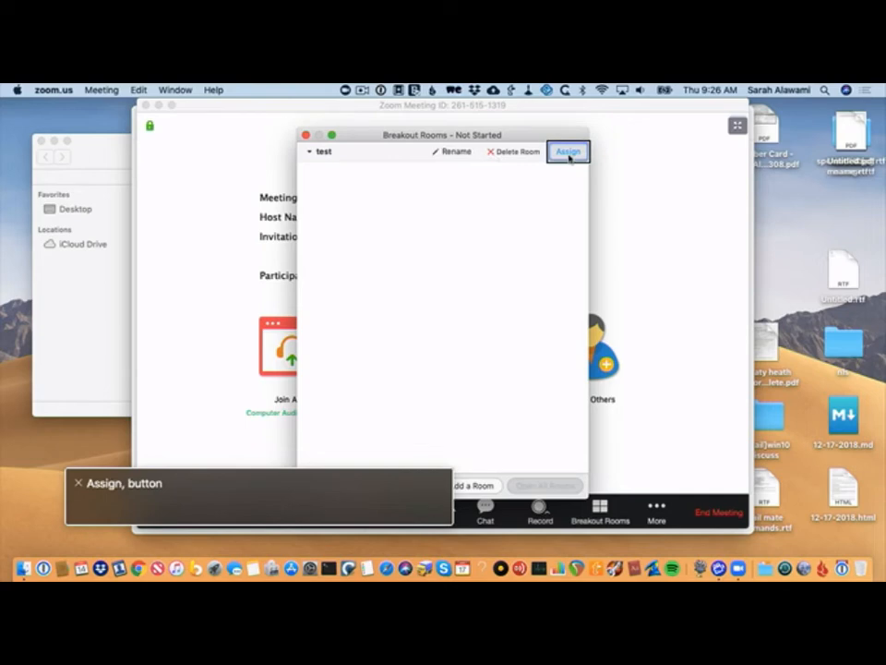
pyautogui.hotkey('ctrl', 'alt', 'space')
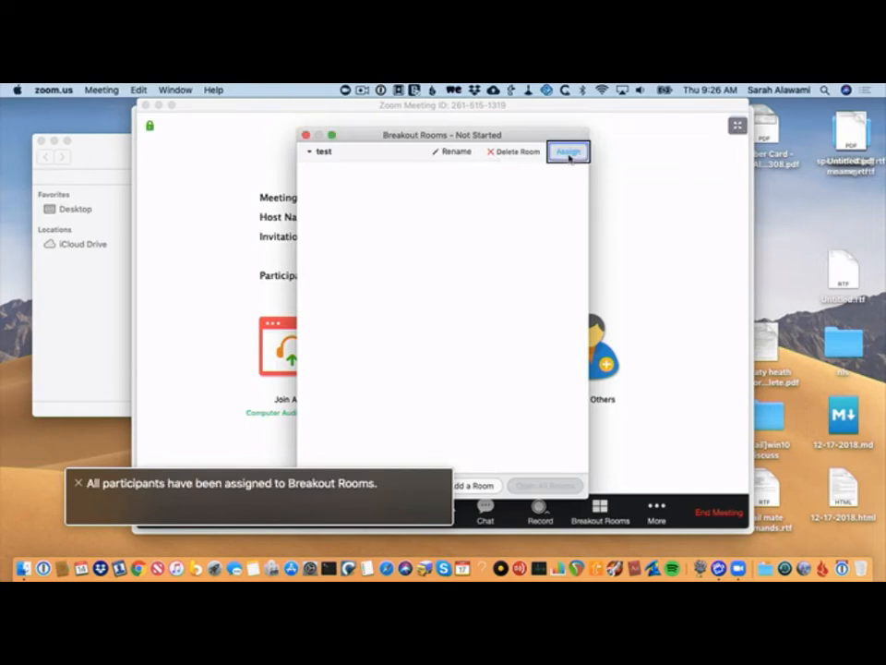
# Examine the test room's group of controls and the window's commands for recreating, adding and opening rooms
pyautogui.hotkey('ctrl', 'alt', 'Left')
pyautogui.hotkey('ctrl', 'alt', 'Left')
pyautogui.hotkey('ctrl', 'alt', 'Left')
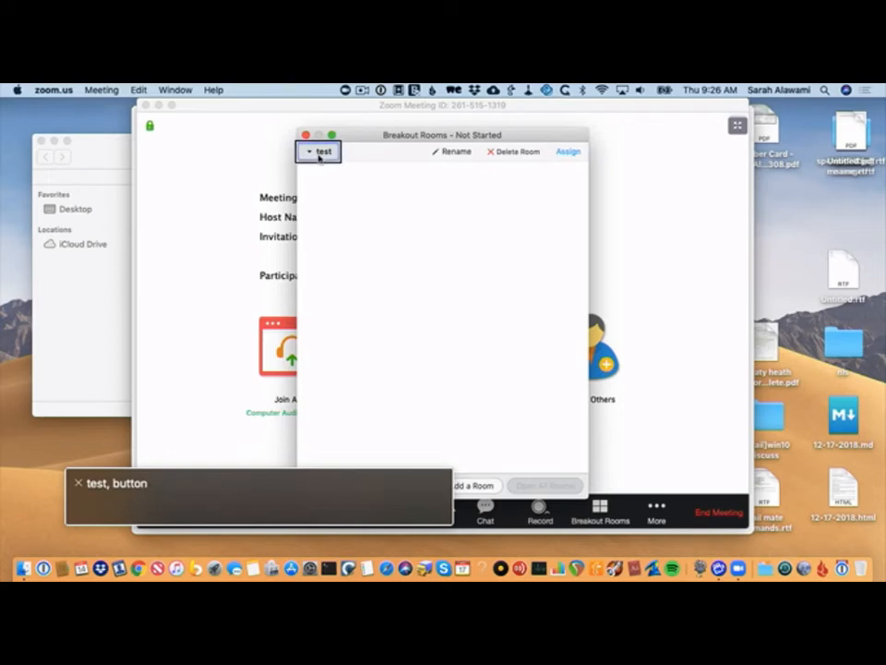
pyautogui.hotkey('ctrl', 'alt', 'Right')
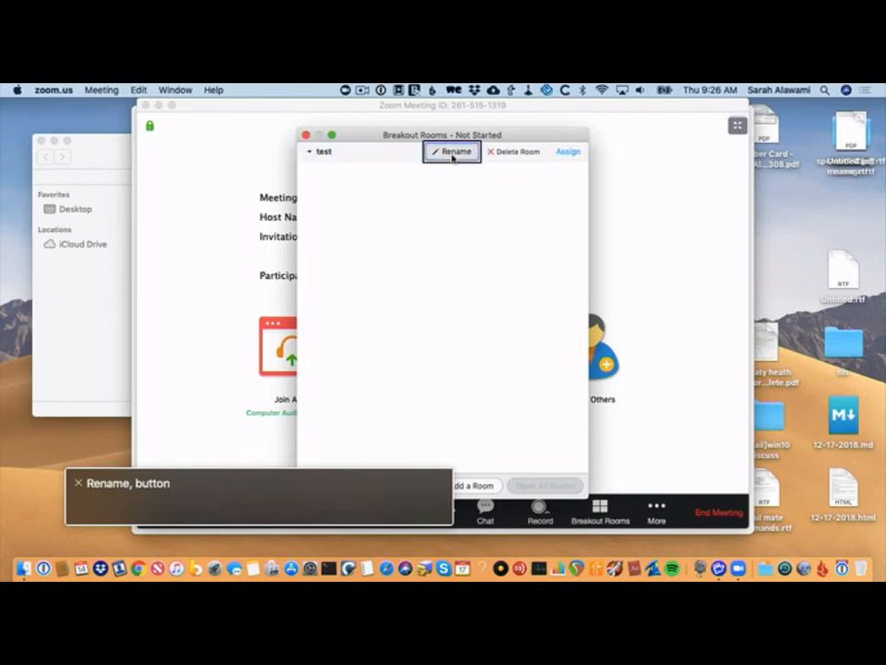
pyautogui.hotkey('ctrl', 'alt', 'shift', 'Up')
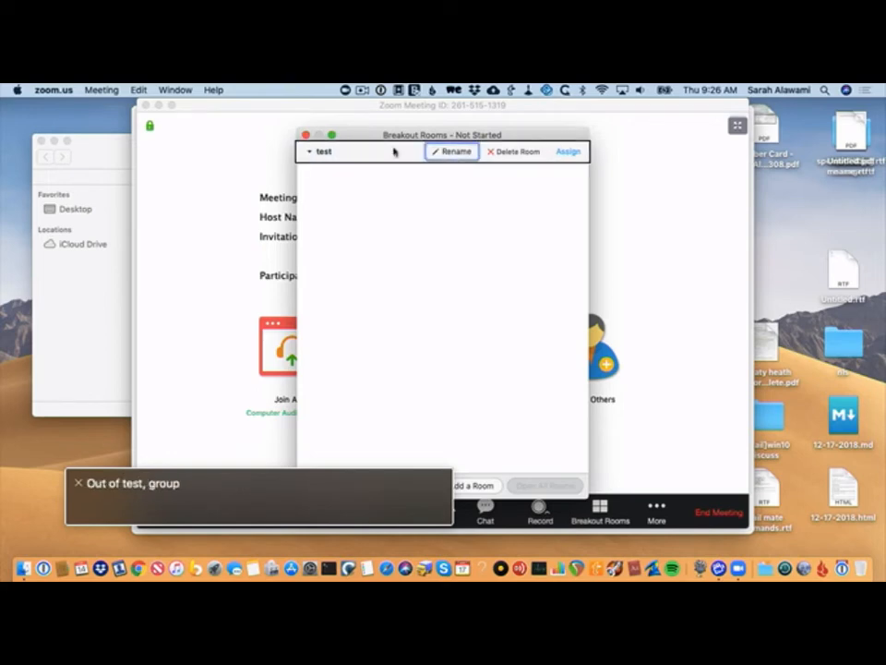
pyautogui.hotkey('ctrl', 'alt', 'Right')
pyautogui.hotkey('ctrl', 'alt', 'Left')
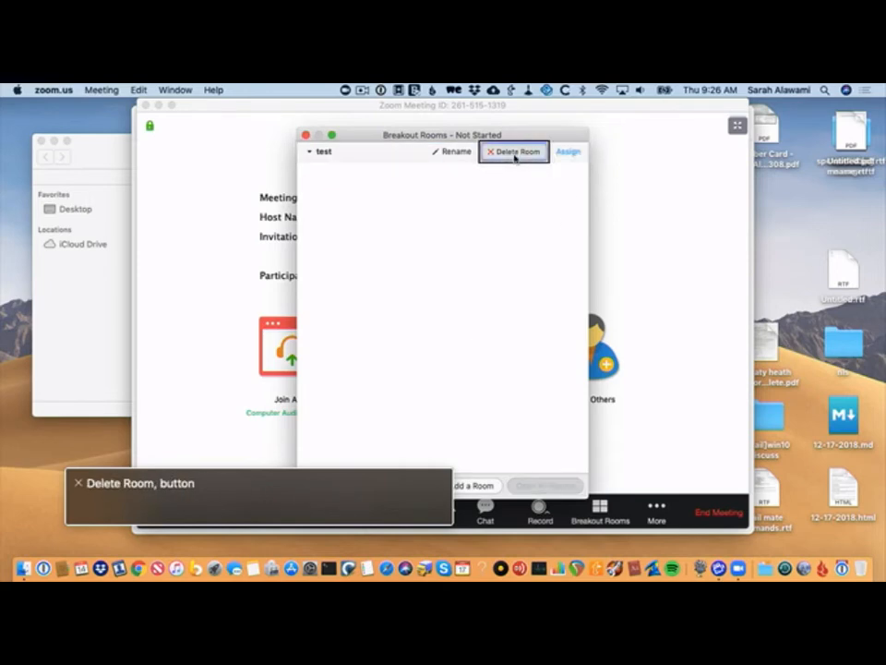
pyautogui.hotkey('ctrl', 'alt', 'shift', 'Up')
pyautogui.hotkey('ctrl', 'alt', 'Right')
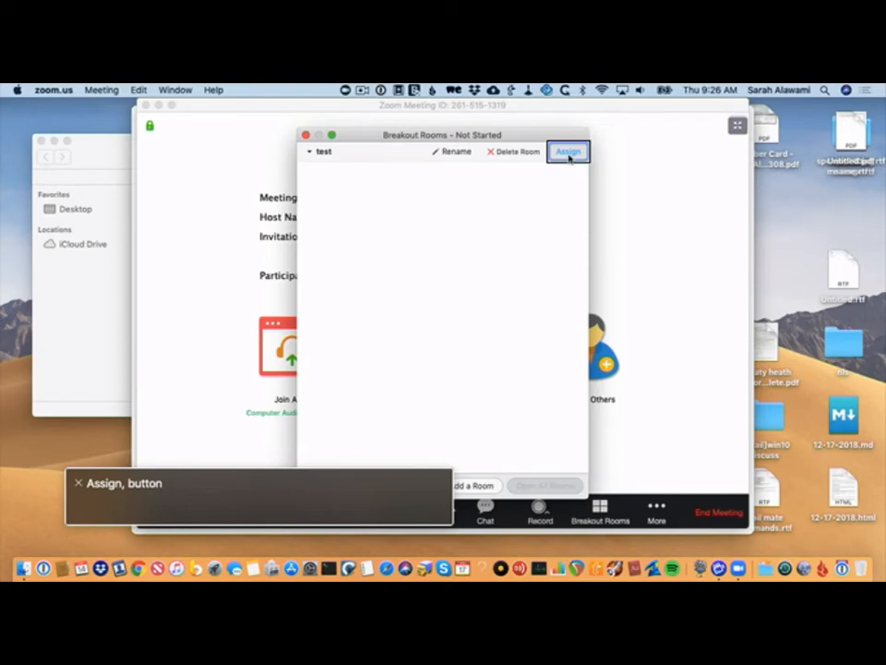
pyautogui.hotkey('ctrl', 'alt', 'shift', 'Up')
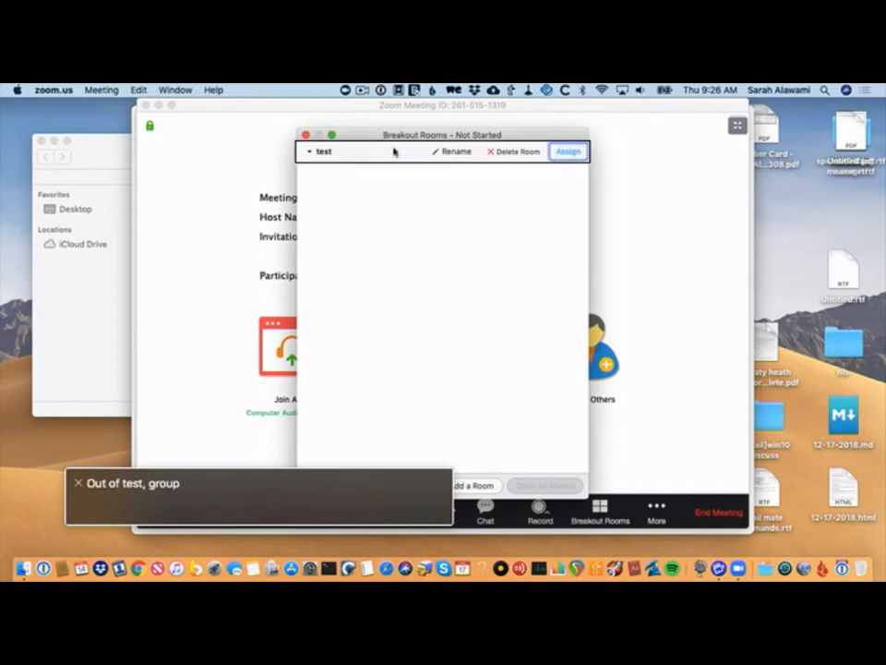
pyautogui.hotkey('ctrl', 'alt', 'Left')
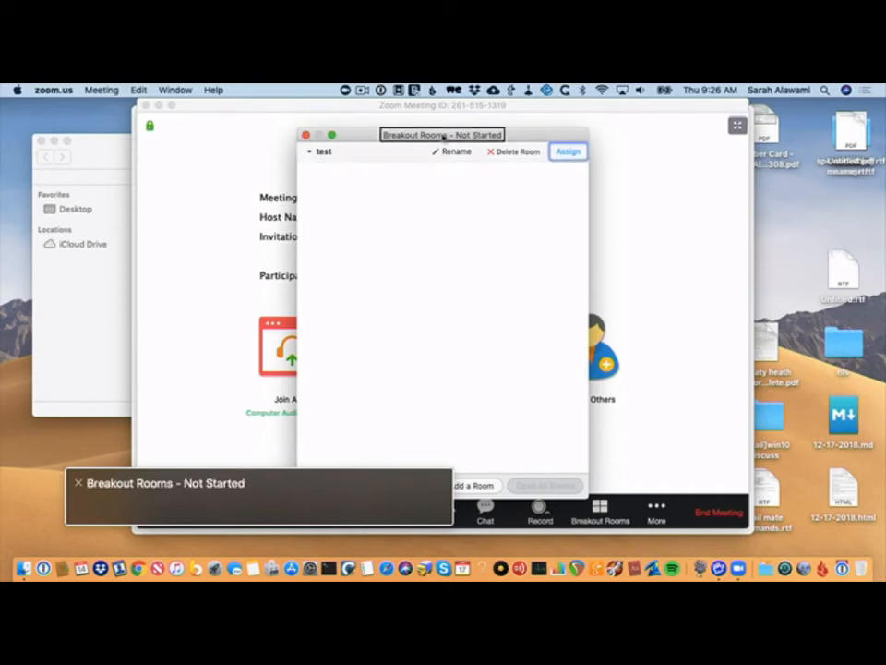
pyautogui.hotkey('ctrl', 'alt', 'Right')
pyautogui.hotkey('ctrl', 'alt', 'Right')
pyautogui.hotkey('ctrl', 'alt', 'Right')
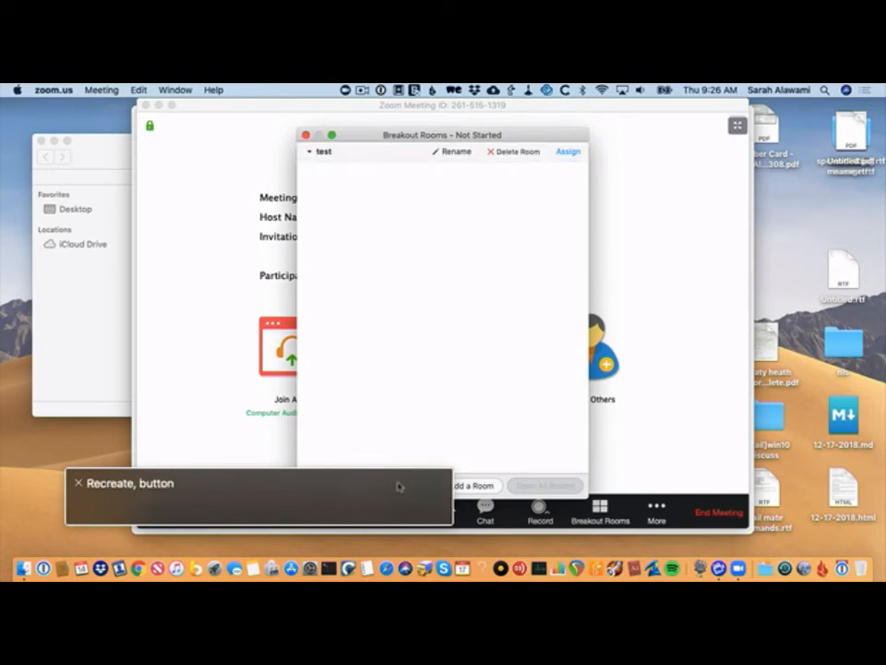
pyautogui.hotkey('ctrl', 'alt', 'Right')
pyautogui.hotkey('ctrl', 'alt', 'Right')
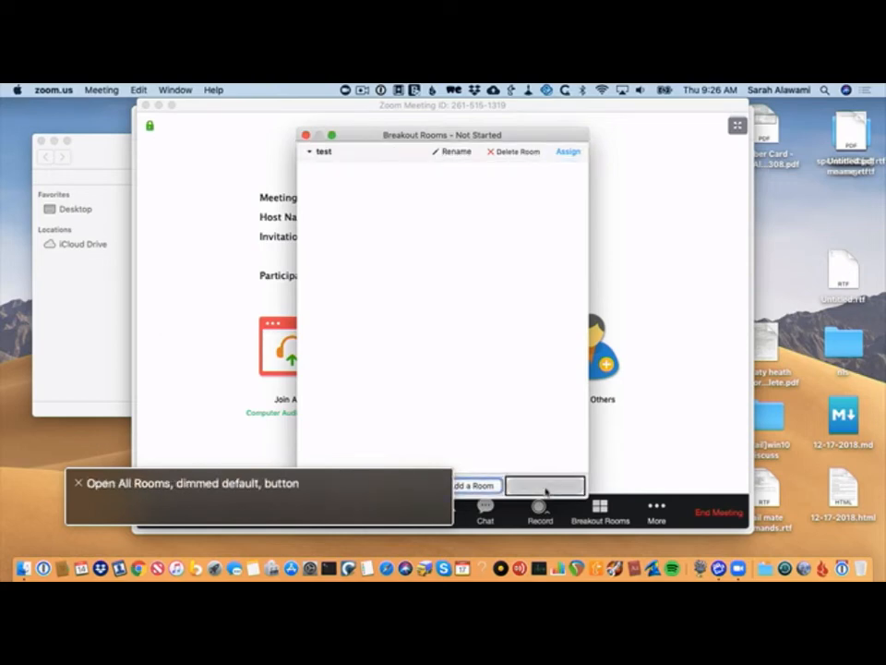
# Read the Breakout Rooms window's title word by word and check its window controls
pyautogui.hotkey('ctrl', 'alt', 'Home')
pyautogui.hotkey('ctrl', 'alt', 'Left')
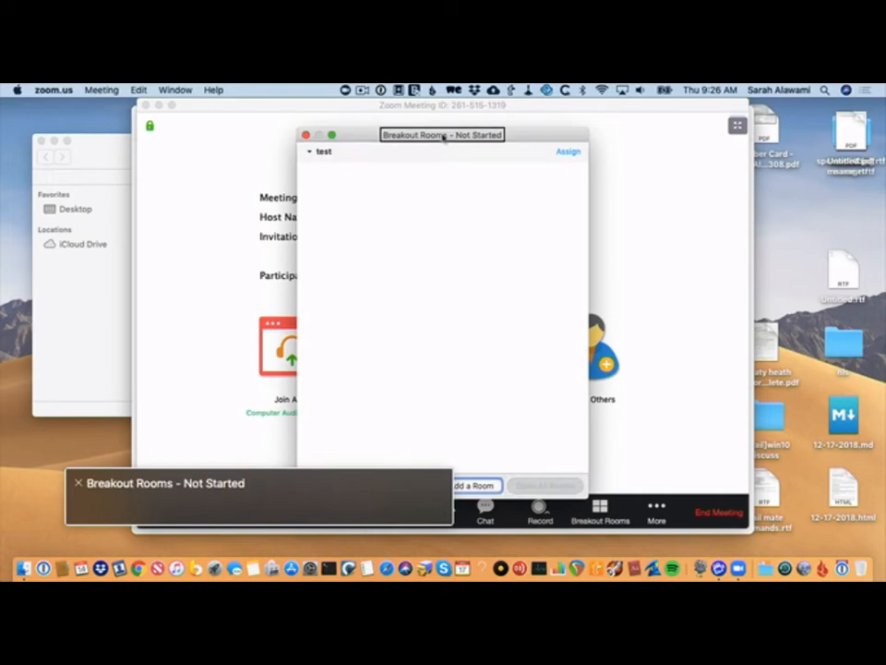
pyautogui.hotkey('ctrl', 'alt', 'shift', 'Down')
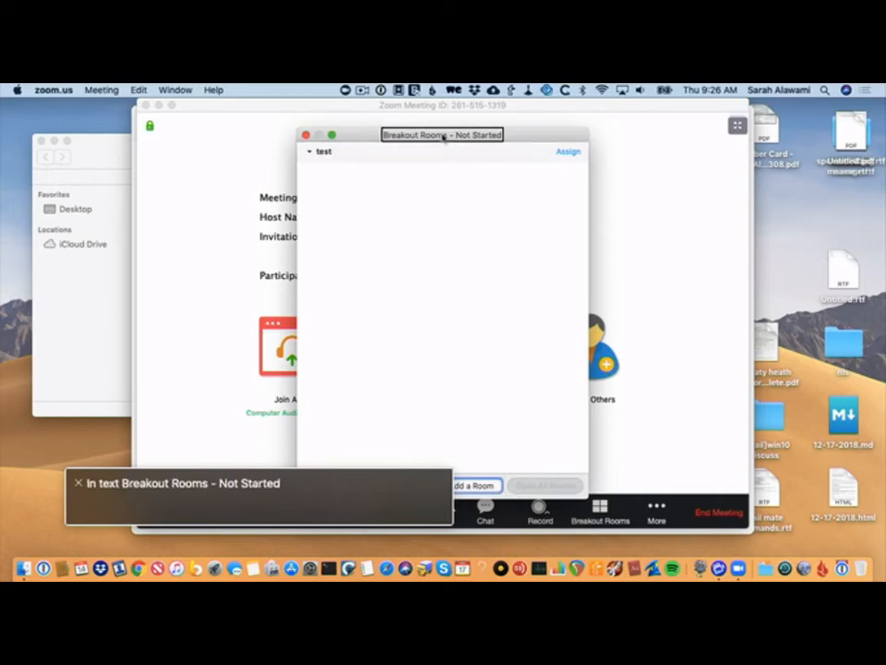
pyautogui.hotkey('ctrl', 'alt', 'Right')
pyautogui.hotkey('ctrl', 'alt', 'Right')
pyautogui.hotkey('ctrl', 'alt', 'Right')
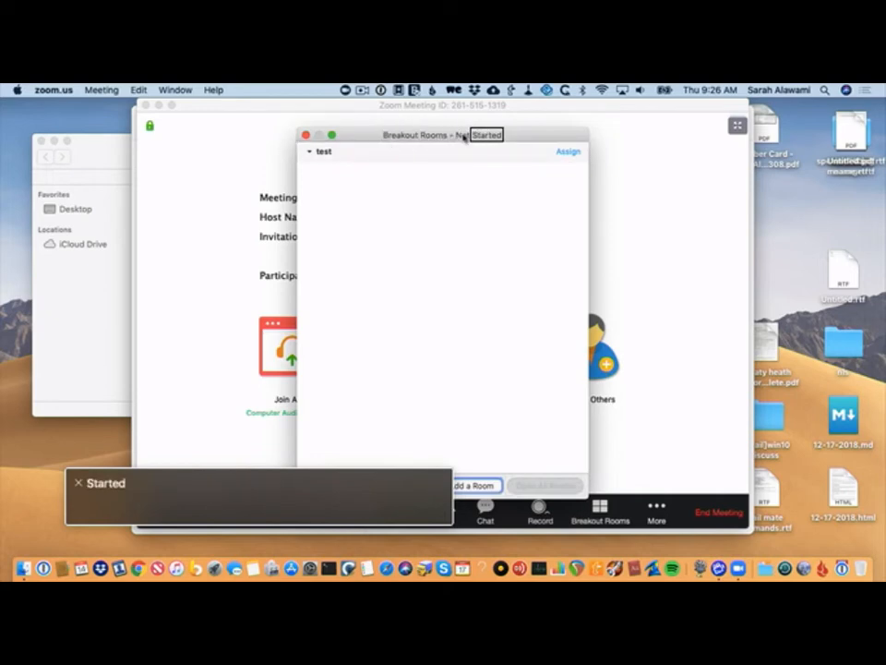
pyautogui.hotkey('ctrl', 'alt', 'shift', 'Up')
pyautogui.hotkey('ctrl', 'alt', 'Left')
pyautogui.hotkey('ctrl', 'alt', 'Left')
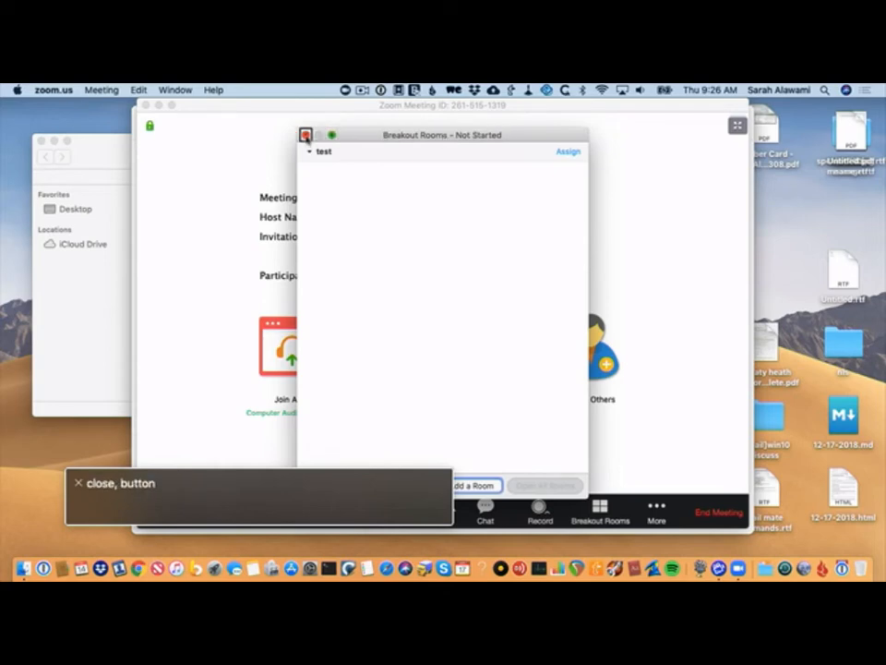
pyautogui.hotkey('ctrl', 'alt', 'Left')
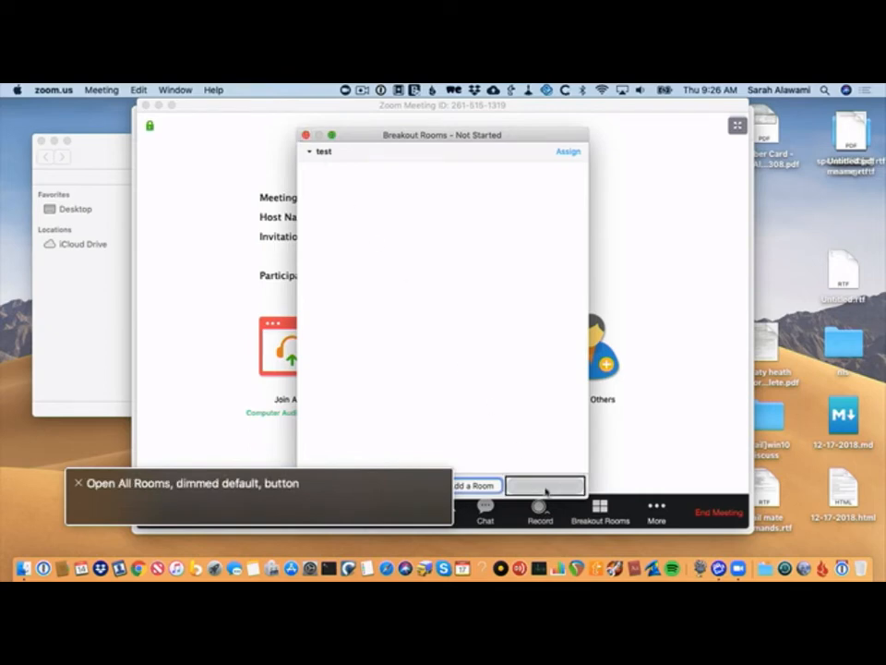
# Recheck the Breakout Rooms window from its window controls through to the Open All Rooms command
pyautogui.hotkey('ctrl', 'alt', 'Left')
pyautogui.hotkey('ctrl', 'alt', 'Left')
pyautogui.hotkey('ctrl', 'alt', 'Left')
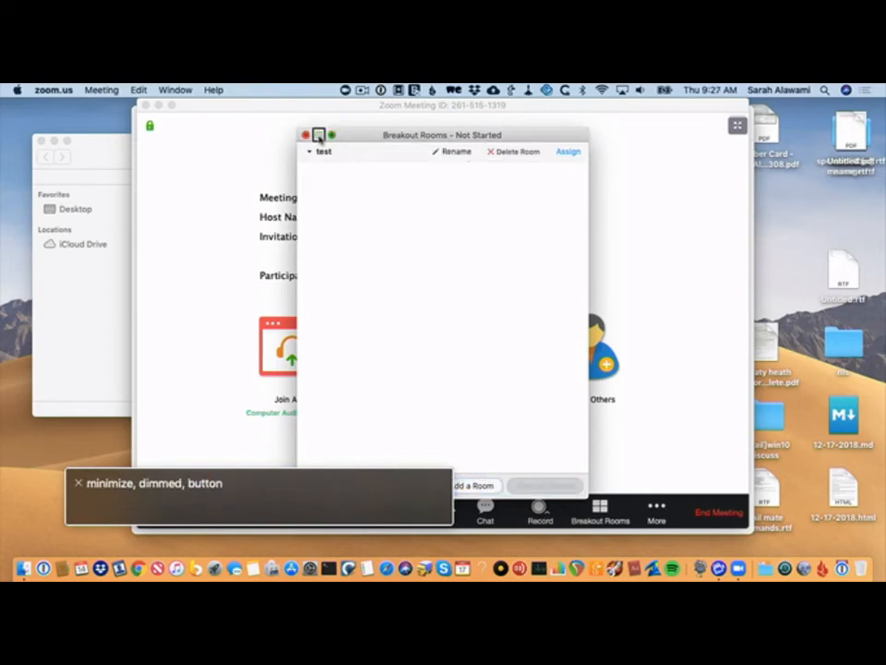
pyautogui.hotkey('ctrl', 'alt', 'Left')
pyautogui.hotkey('ctrl', 'alt', 'Right')
pyautogui.hotkey('ctrl', 'alt', 'Right')
pyautogui.hotkey('ctrl', 'alt', 'Right')
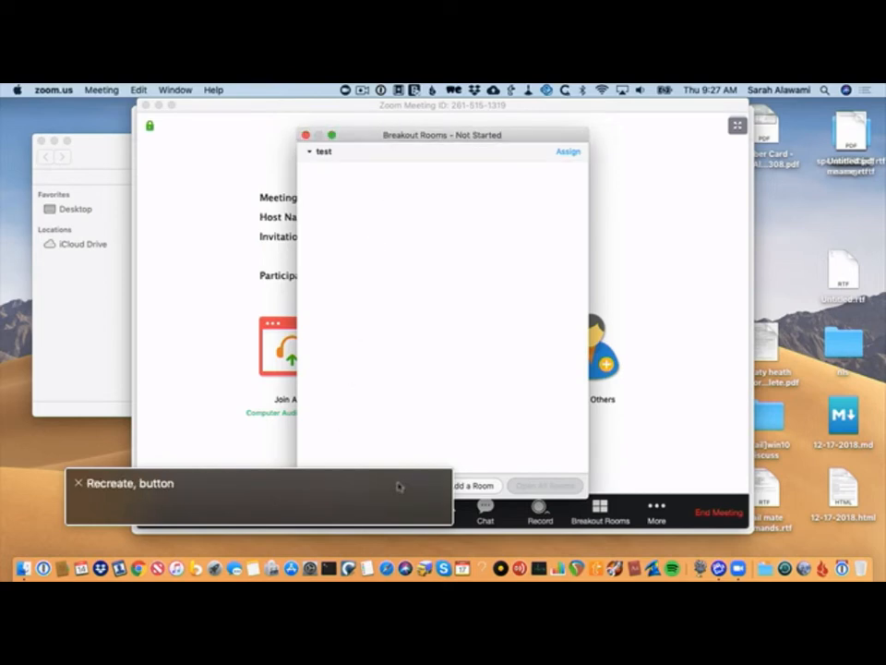
pyautogui.hotkey('ctrl', 'alt', 'Right')
pyautogui.hotkey('ctrl', 'alt', 'Right')
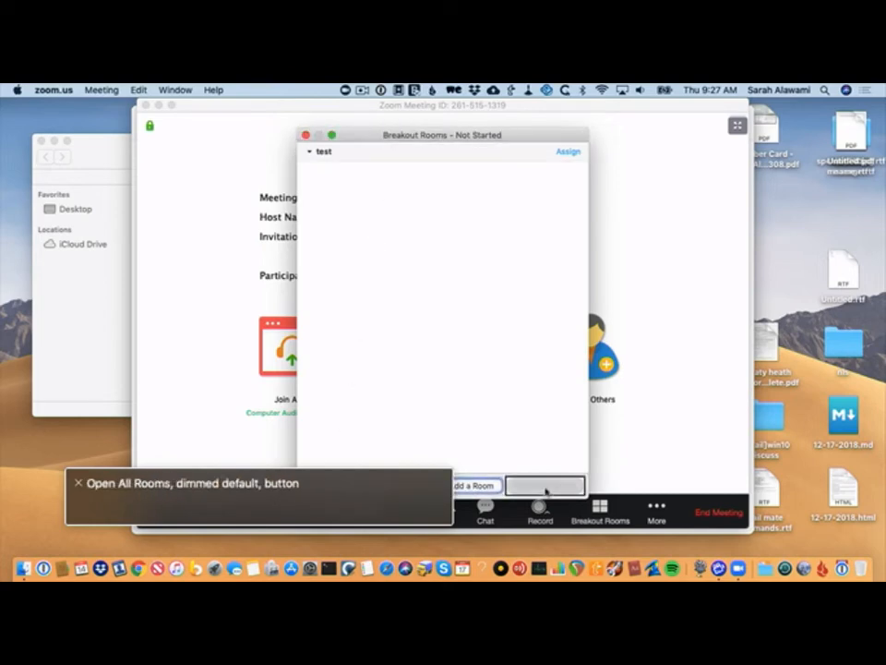
# Close the Breakout Rooms window and return to the meeting controls
pyautogui.hotkey('ctrl', 'alt', 'Left')
pyautogui.hotkey('ctrl', 'alt', 'Left')
pyautogui.hotkey('ctrl', 'alt', 'Left')
pyautogui.hotkey('ctrl', 'alt', 'Left')
pyautogui.hotkey('ctrl', 'alt', 'Left')
pyautogui.hotkey('ctrl', 'alt', 'Left')
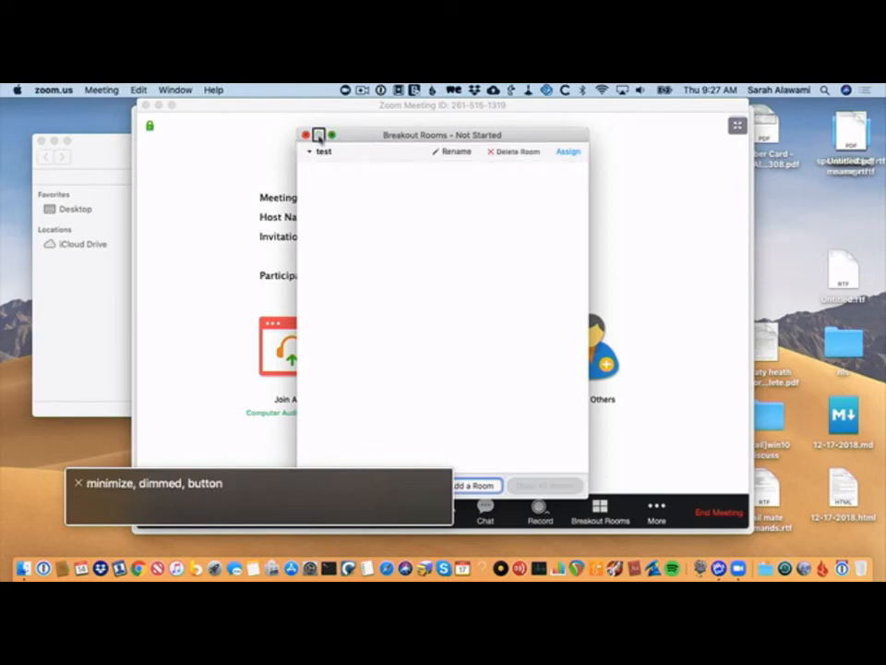
pyautogui.hotkey('ctrl', 'alt', 'space')
pyautogui.hotkey('ctrl', 'alt', 'Right')
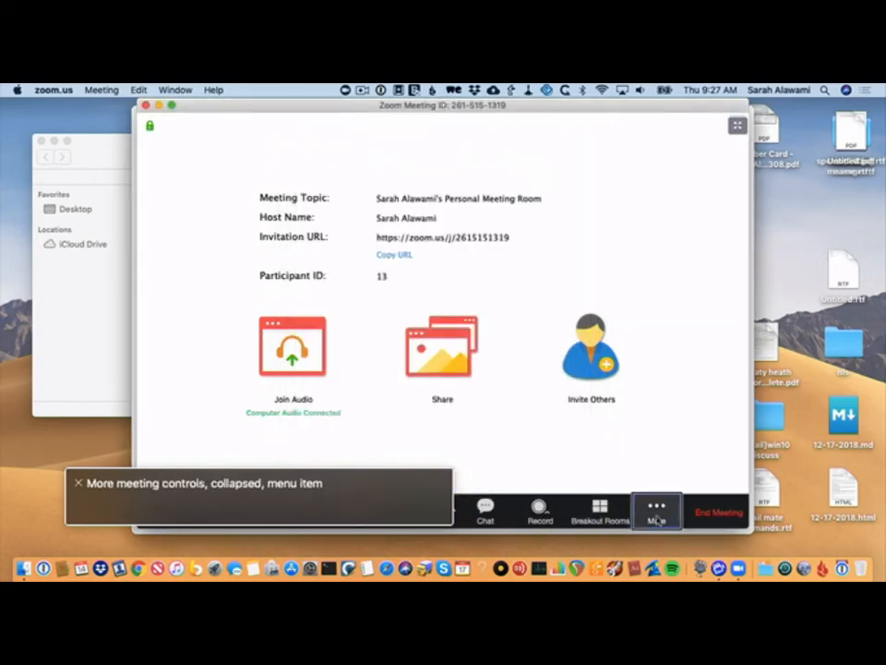
# Open the screen sharing selection from the meeting controls, showing the basic sharing sources
pyautogui.hotkey('ctrl', 'alt', 'Left')
pyautogui.hotkey('ctrl', 'alt', 'Left')
pyautogui.hotkey('ctrl', 'alt', 'Left')
pyautogui.hotkey('ctrl', 'alt', 'Left')
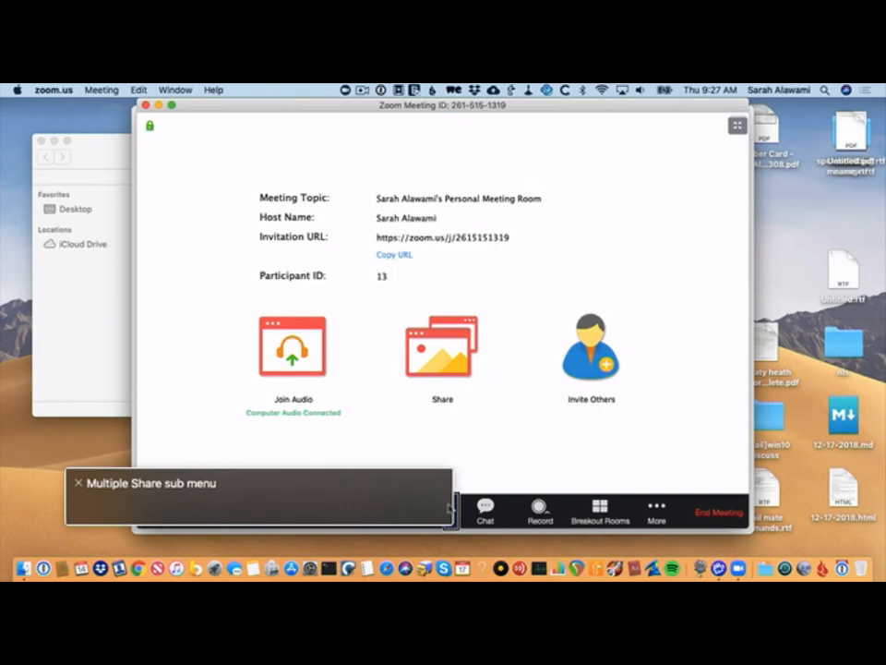
pyautogui.click(407, 509)
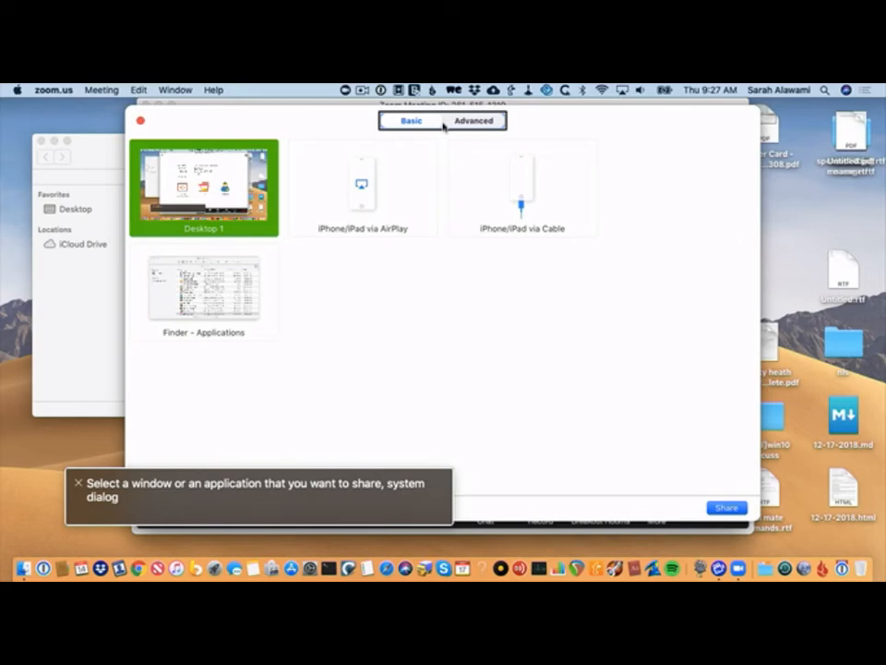
# Review the sharing sources, computer sound and full-screen video options through to the Share command, and return to the meeting window
pyautogui.press('Tab')
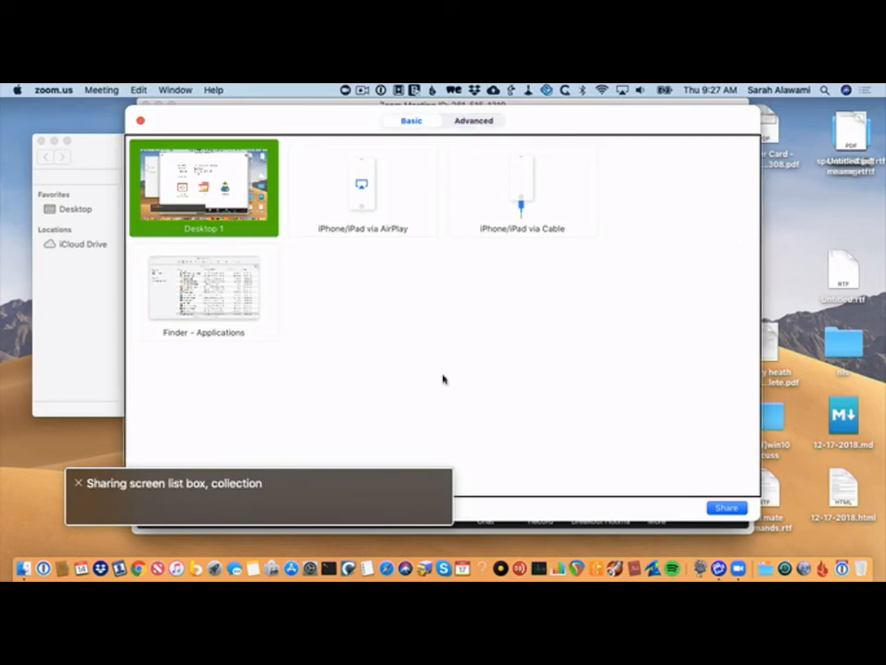
pyautogui.press('Tab')
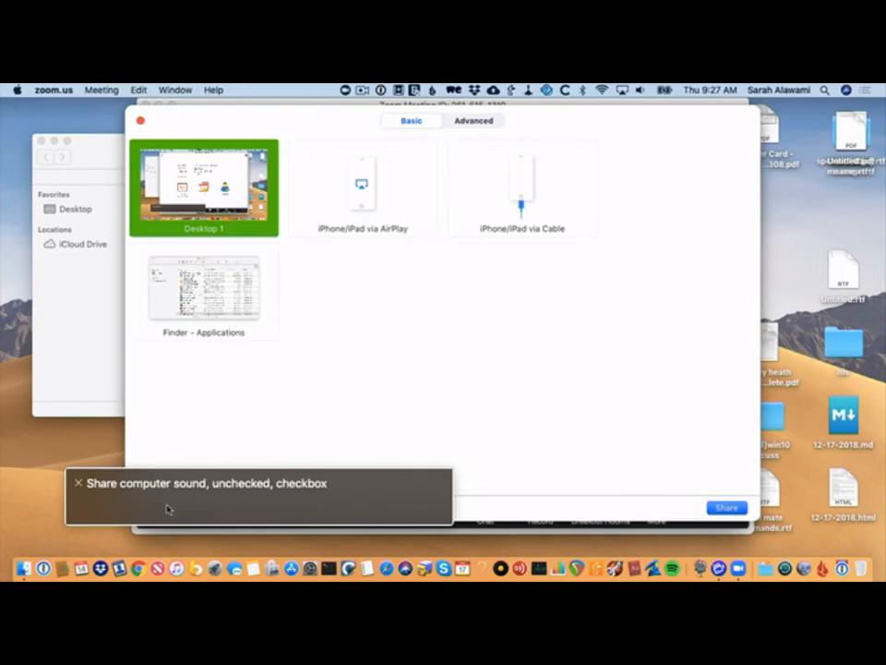
pyautogui.press('Tab')
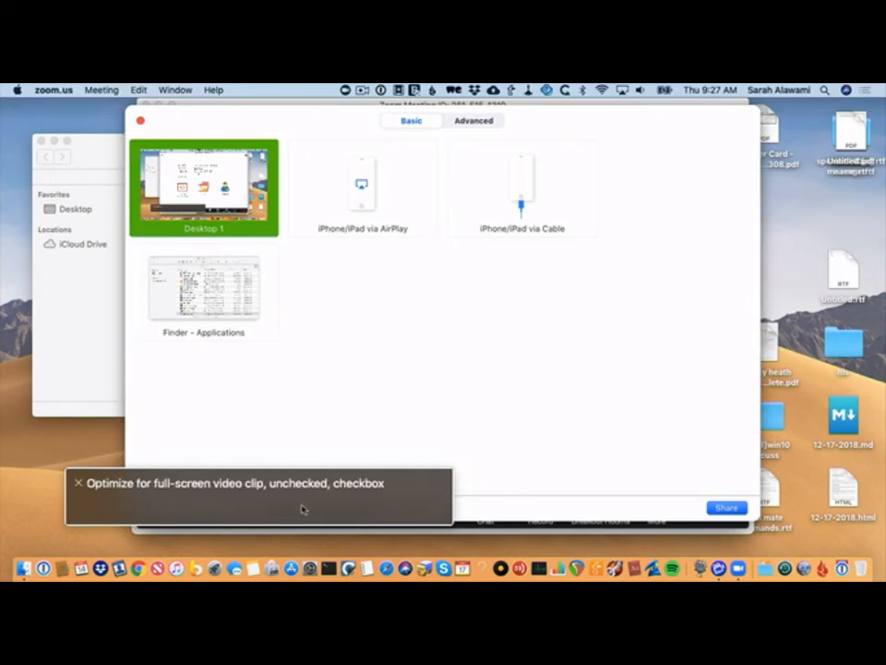
pyautogui.press('Tab')
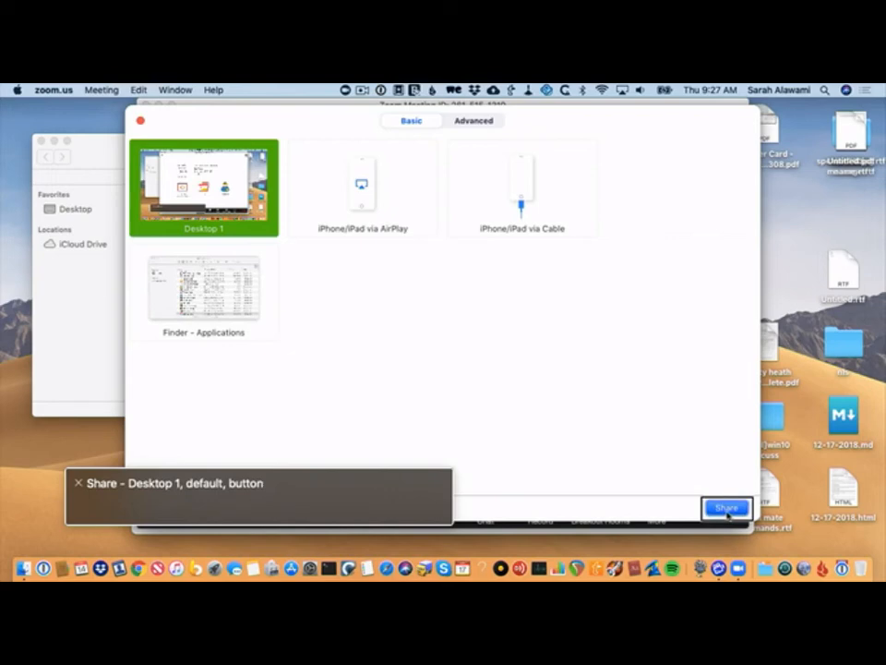
pyautogui.press('Return')
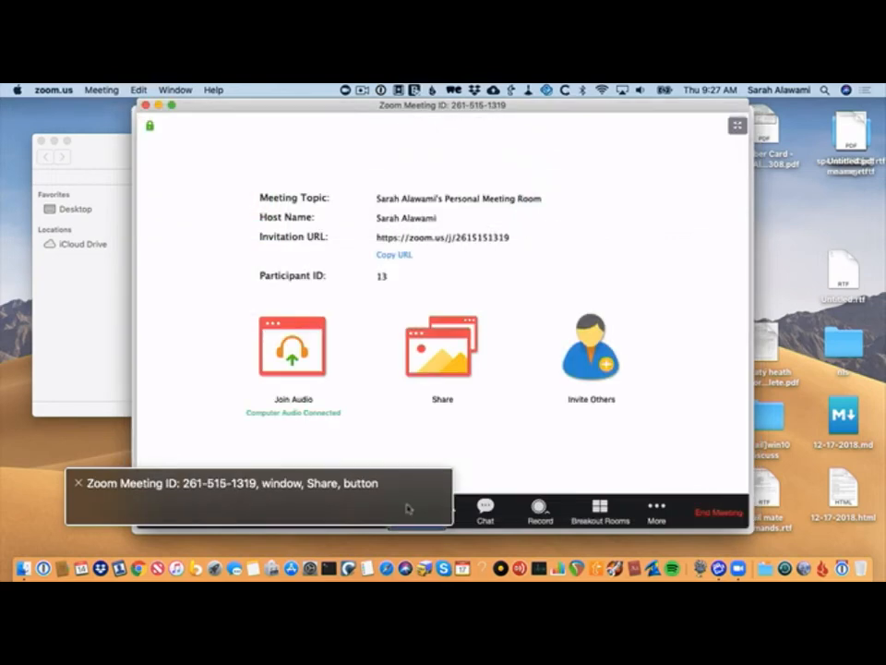
# Move past the sharing controls in the meeting controls and open the chat panel
pyautogui.press('Tab')
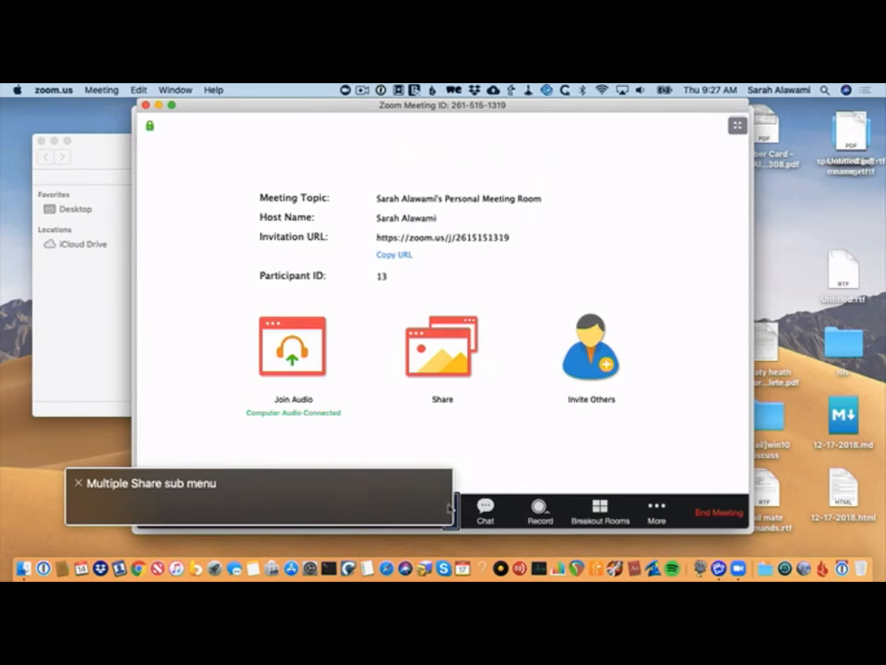
pyautogui.hotkey('ctrl', 'alt', 'Right')
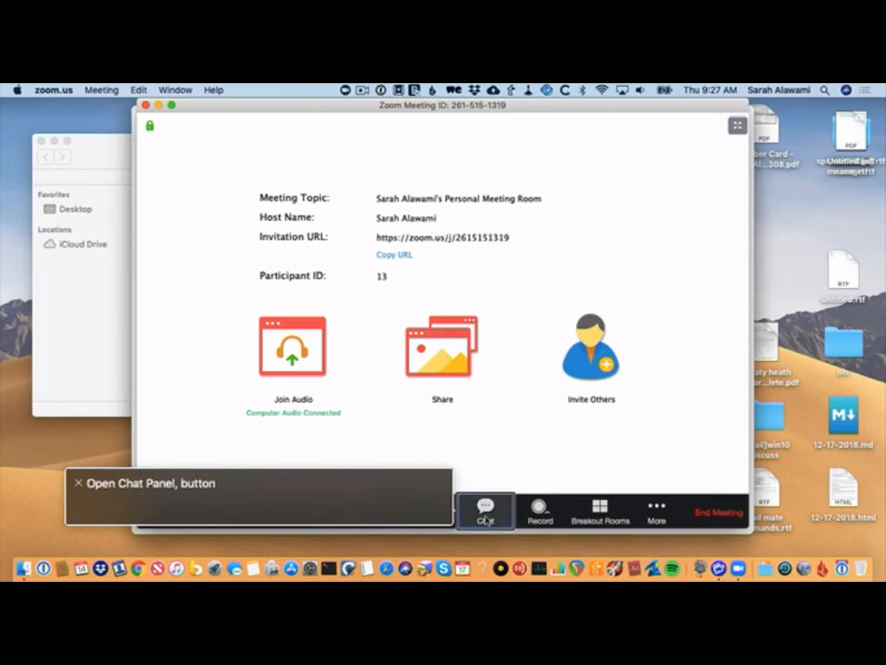
pyautogui.hotkey('ctrl', 'alt', 'Right')
pyautogui.hotkey('ctrl', 'alt', 'Left')
pyautogui.hotkey('ctrl', 'alt', 'space')
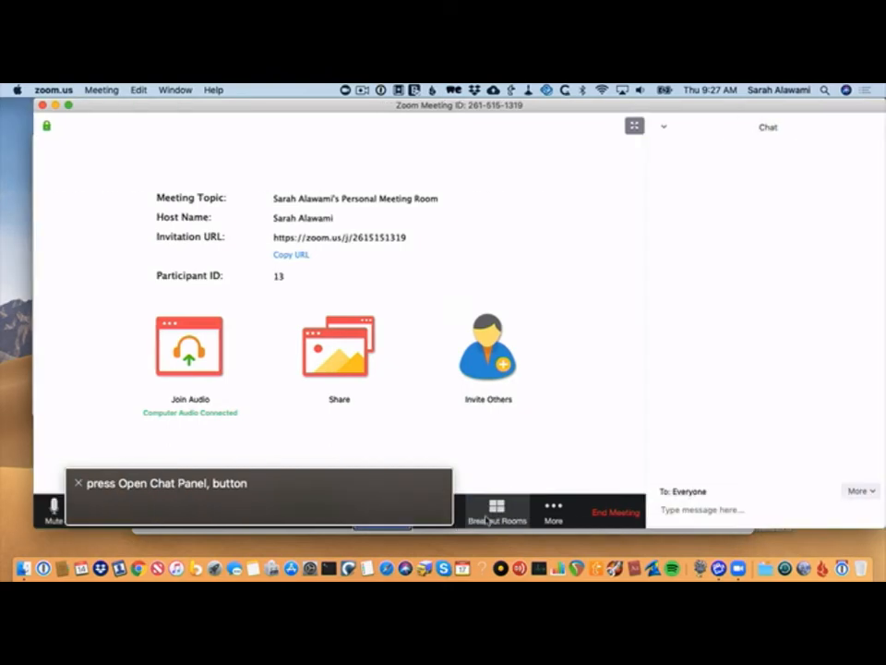
# Go through the remaining meeting controls and the chat panel's message list and recipient as far as the additional chat options
pyautogui.hotkey('ctrl', 'alt', 'Right')
pyautogui.hotkey('ctrl', 'alt', 'Right')
pyautogui.hotkey('ctrl', 'alt', 'Right')
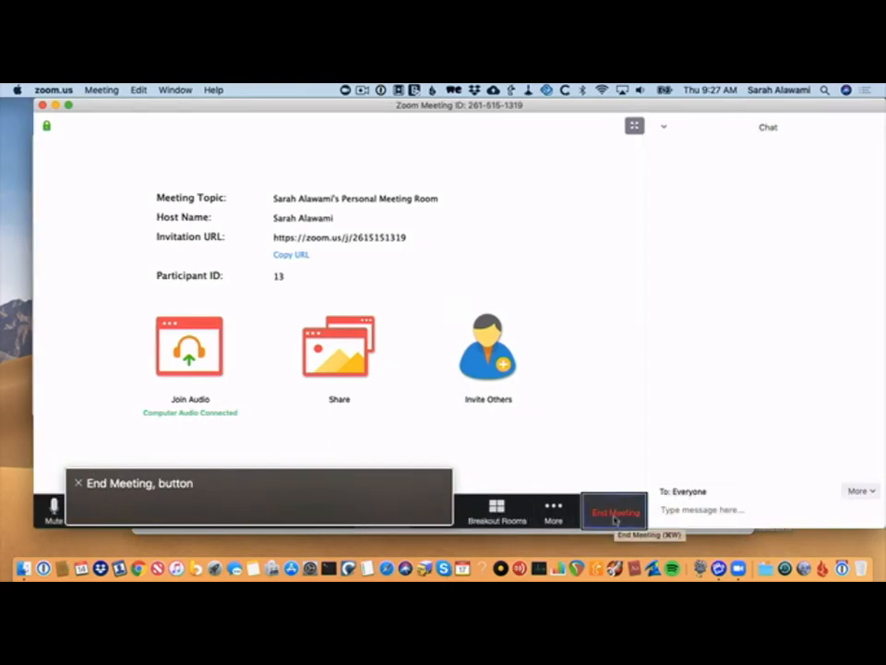
pyautogui.hotkey('ctrl', 'alt', 'Right')
pyautogui.hotkey('ctrl', 'alt', 'Right')
pyautogui.hotkey('ctrl', 'alt', 'Right')
pyautogui.hotkey('ctrl', 'alt', 'Right')
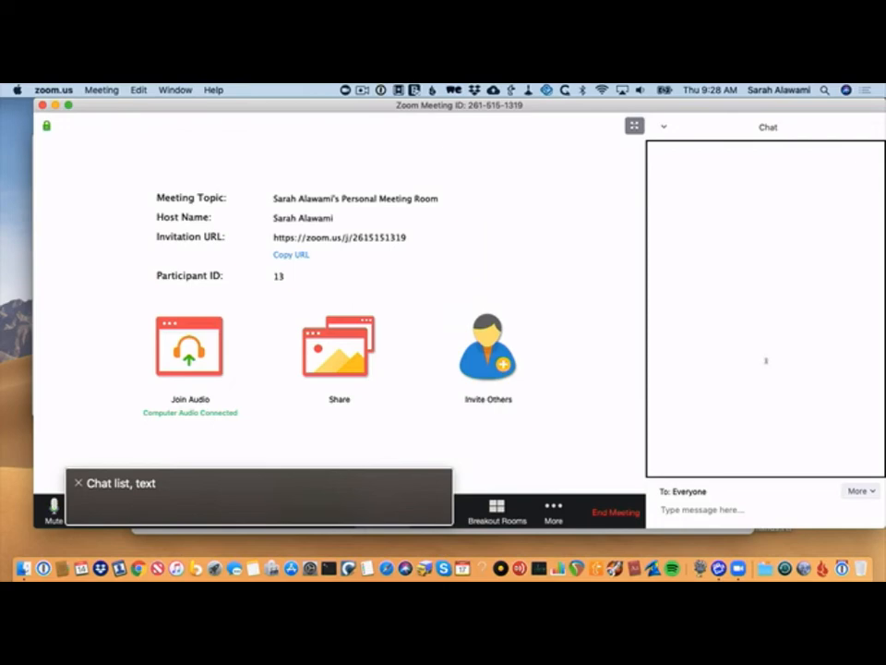
pyautogui.hotkey('ctrl', 'alt', 'Right')
pyautogui.hotkey('ctrl', 'alt', 'Right')
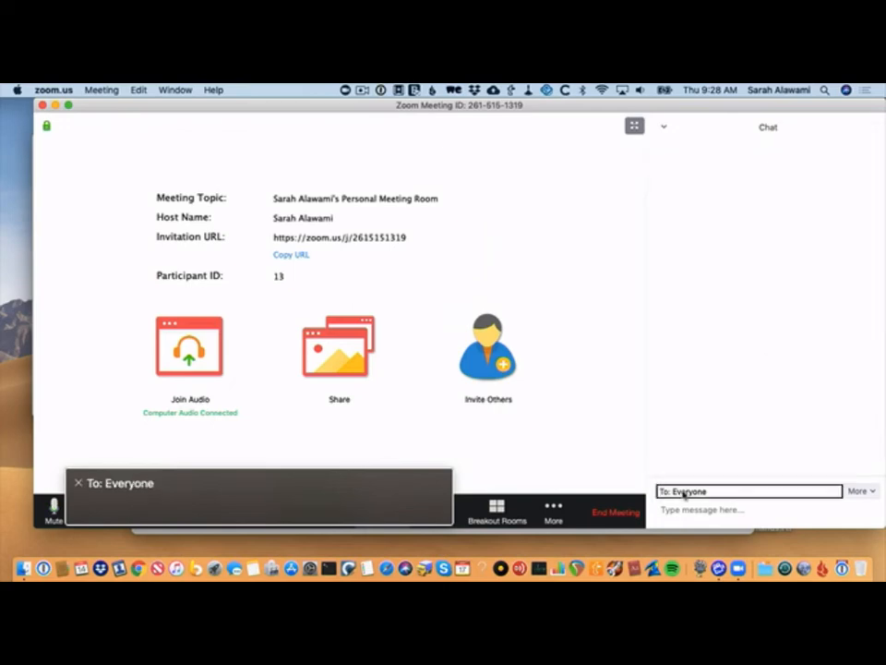
pyautogui.hotkey('ctrl', 'alt', 'Right')
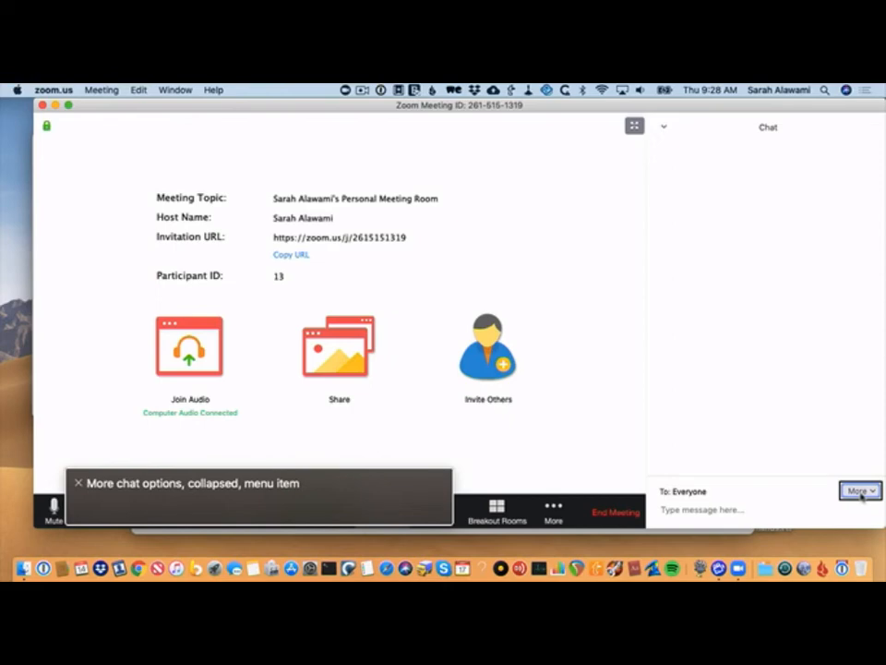
# Review the additional chat options from Save chat through the Allow attendees to chat with choices, and close them
pyautogui.hotkey('ctrl', 'alt', 'space')
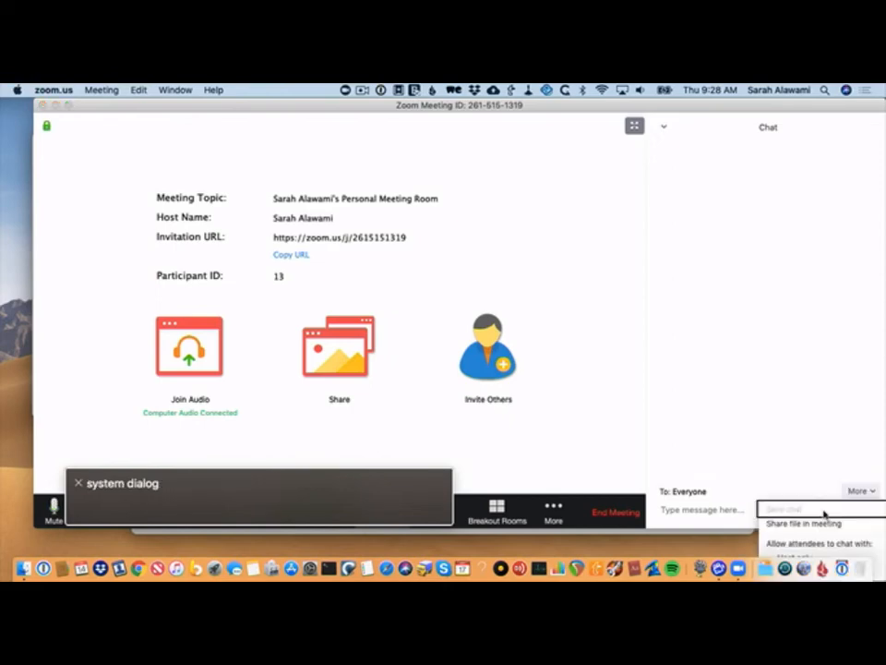
pyautogui.press('Down')
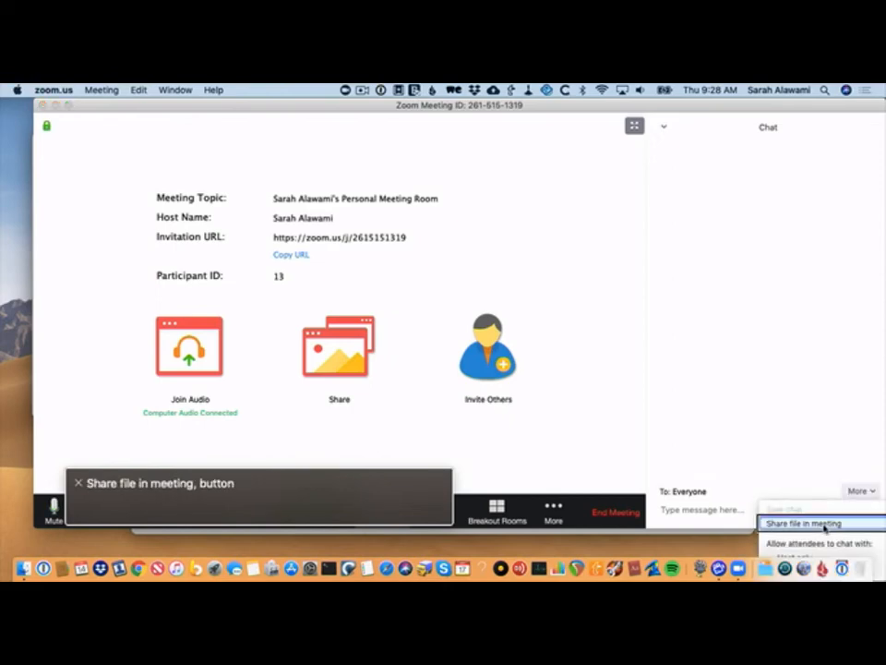
pyautogui.press('Up')
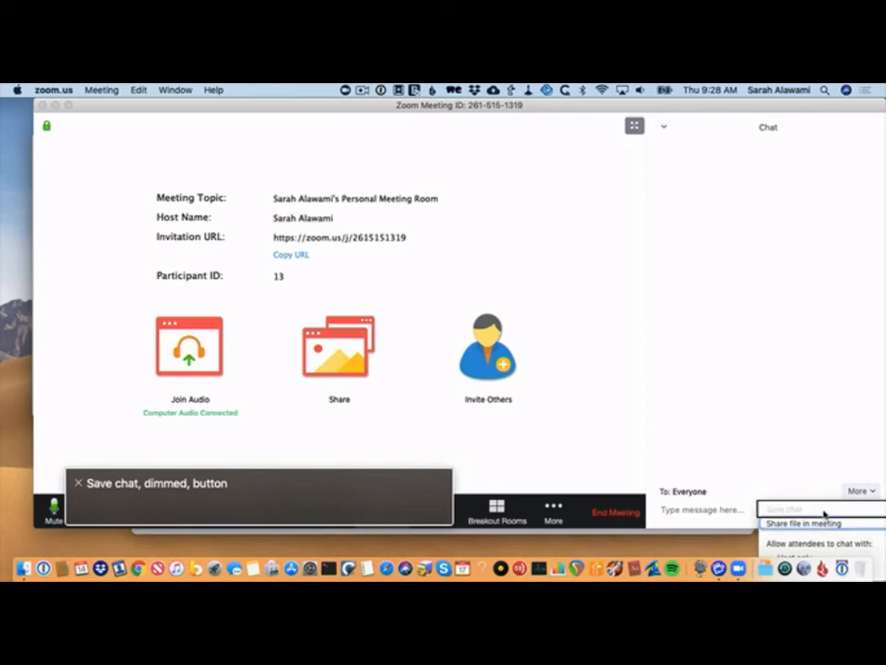
pyautogui.hotkey('ctrl', 'alt', 'Right')
pyautogui.hotkey('ctrl', 'alt', 'Right')
pyautogui.hotkey('ctrl', 'alt', 'Right')
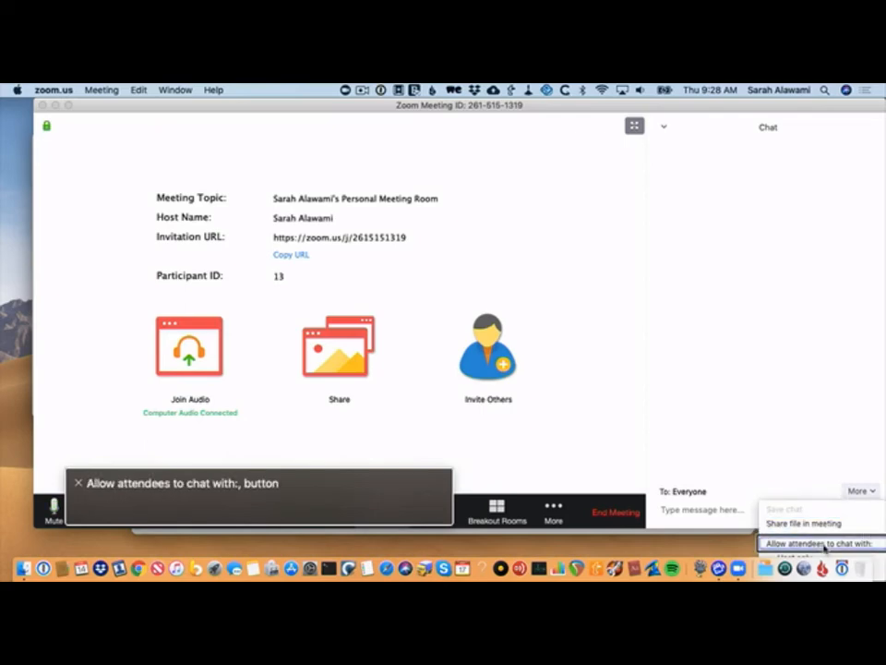
pyautogui.hotkey('ctrl', 'alt', 'Right')
pyautogui.hotkey('ctrl', 'alt', 'Right')
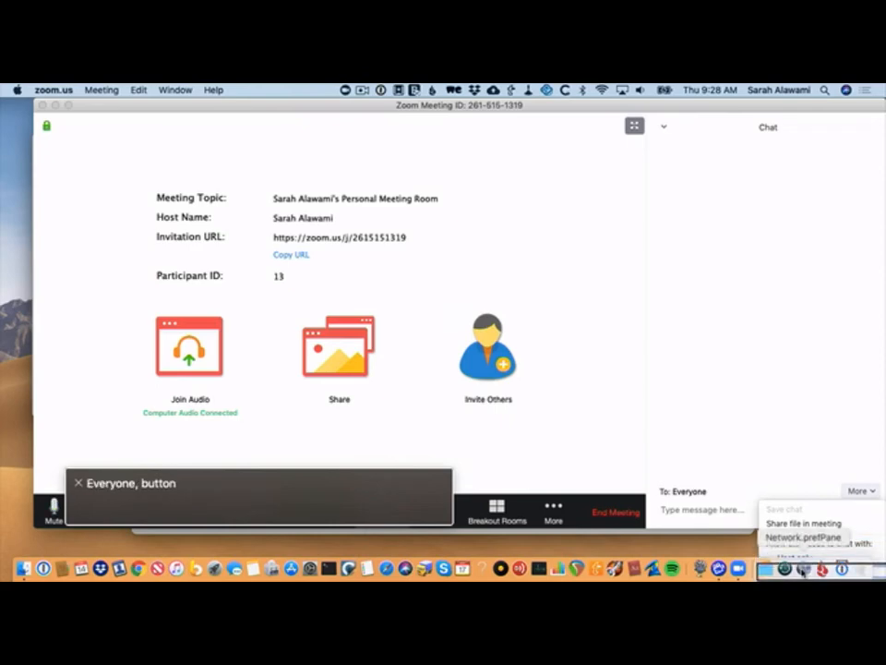
pyautogui.press('Escape')
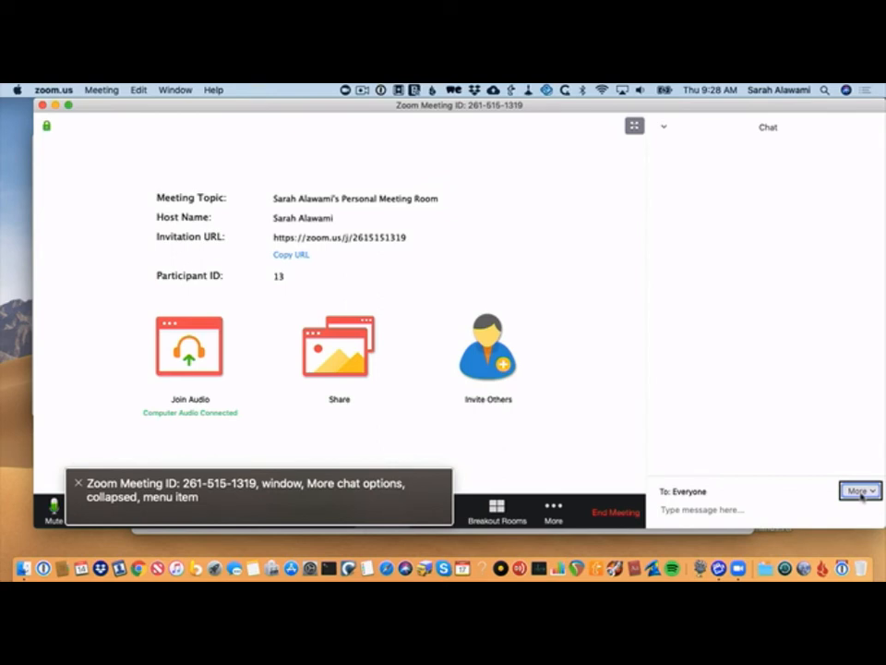
# Write "Hello there. This is a test." in the chat message field, check its words, and send it to Everyone
pyautogui.hotkey('ctrl', 'alt', 'Right')
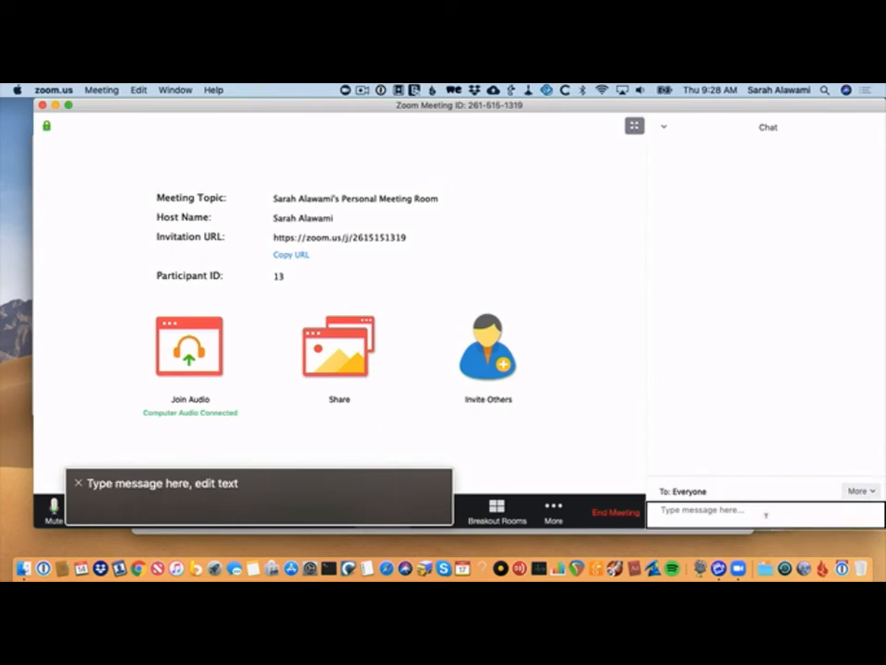
pyautogui.write('Hello t')
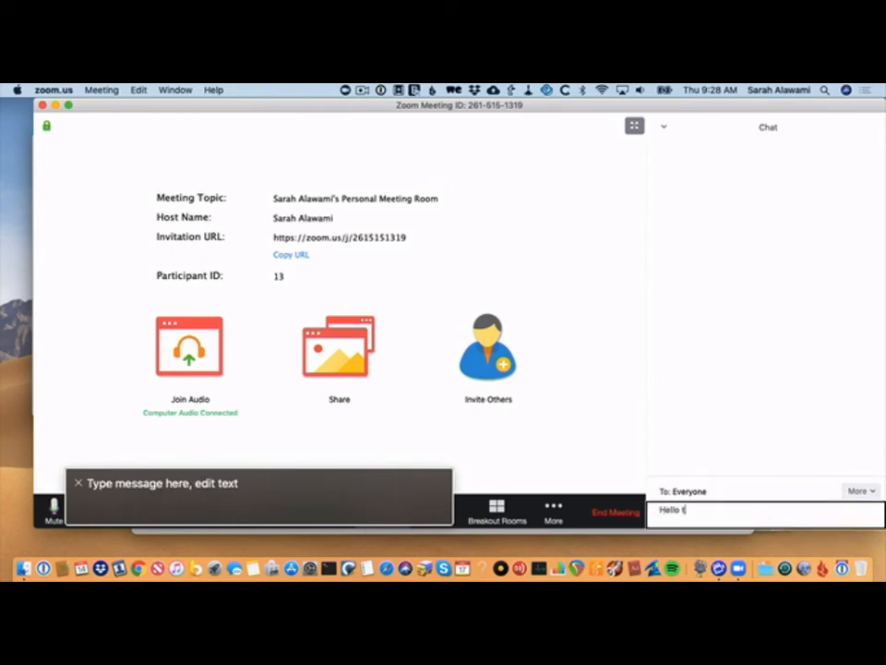
pyautogui.write('here')
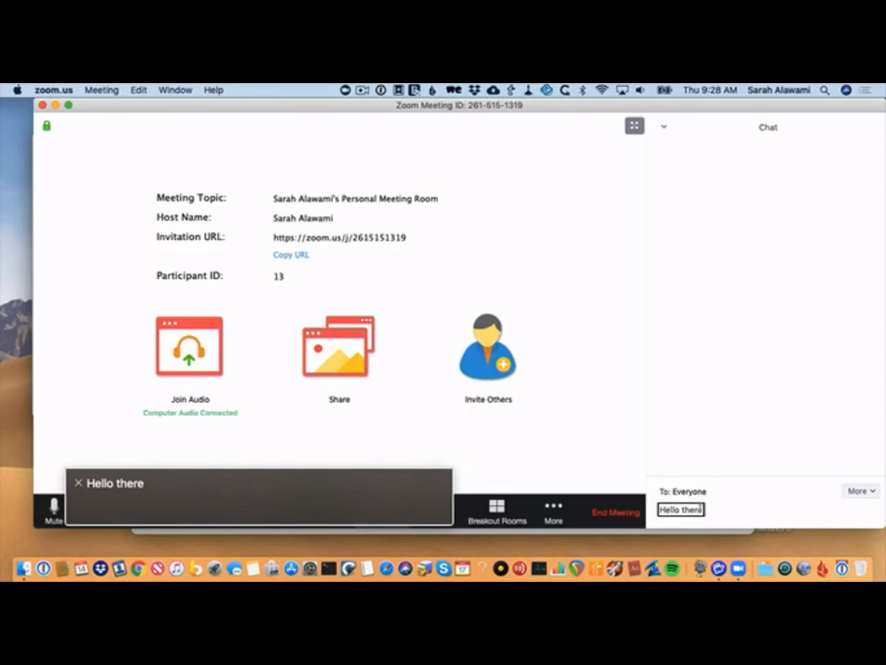
pyautogui.write('. This is')
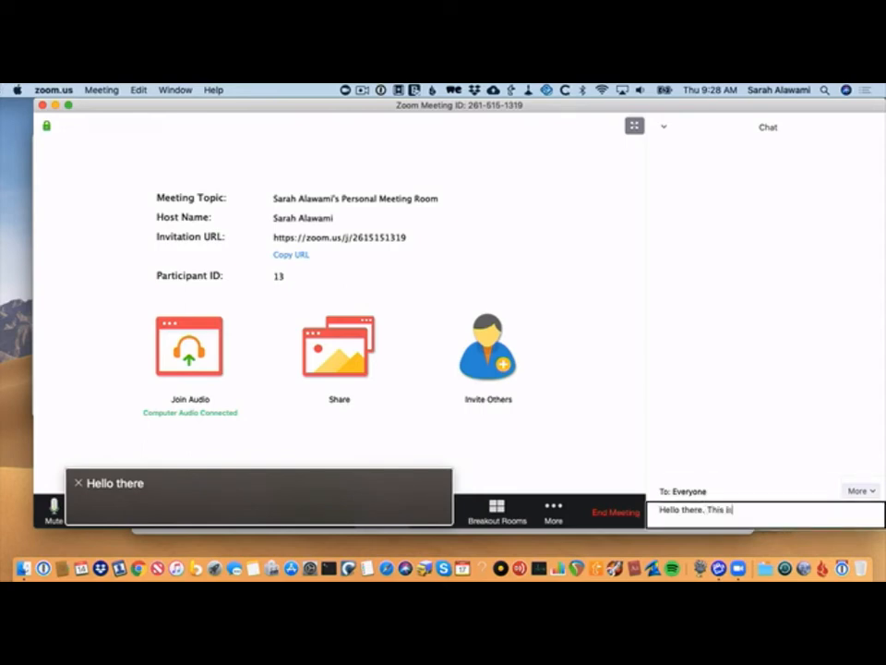
pyautogui.write(' a test.')
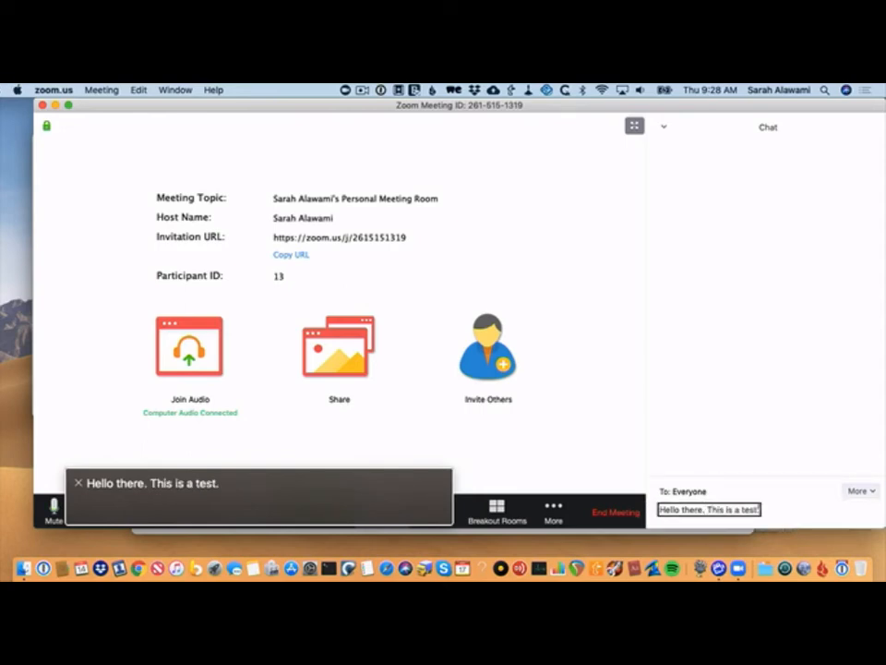
pyautogui.press('super+Left')
pyautogui.hotkey('alt', 'Right')
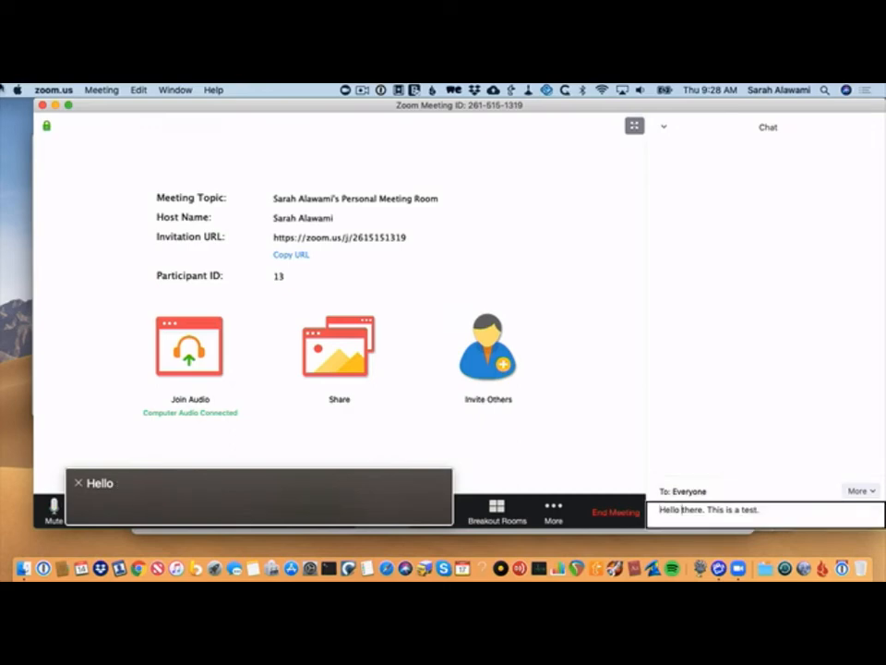
pyautogui.hotkey('alt', 'Right')
pyautogui.hotkey('alt', 'Left')
pyautogui.press('Return')
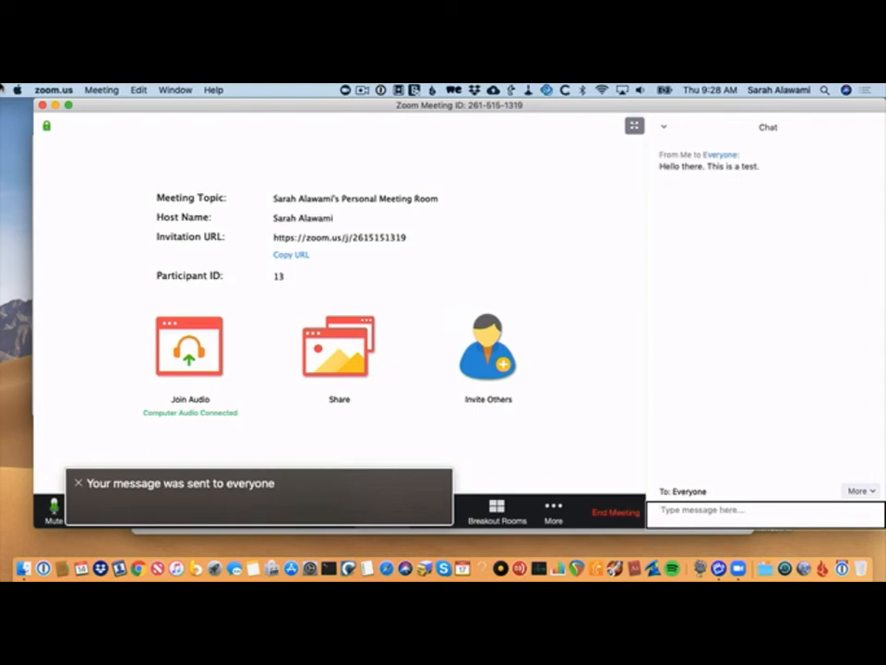
# Go back to the chat list and enter it to read the sent message
pyautogui.hotkey('ctrl', 'alt', 'Left')
pyautogui.hotkey('ctrl', 'alt', 'Left')
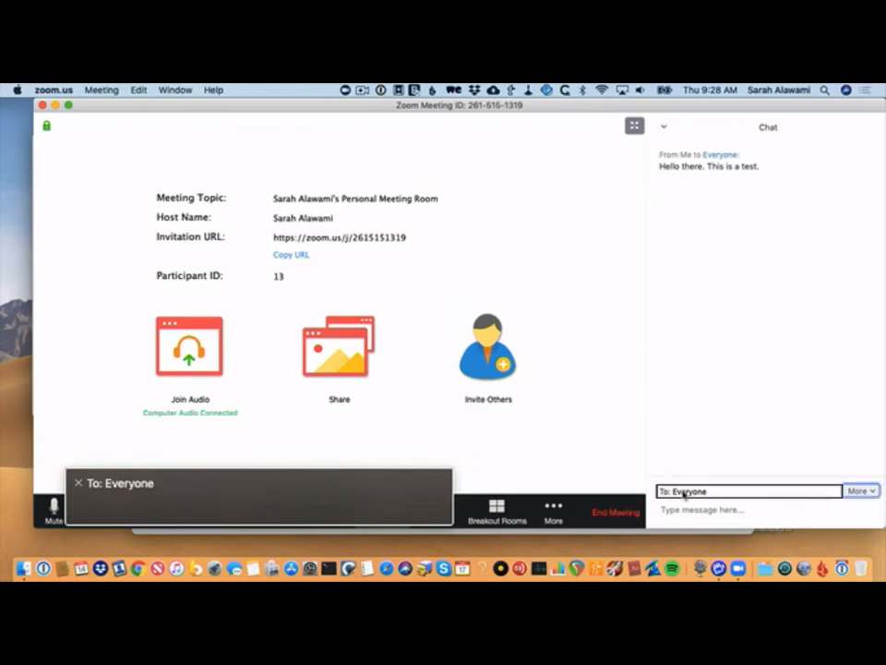
pyautogui.hotkey('ctrl', 'alt', 'Left')
pyautogui.hotkey('ctrl', 'alt', 'Left')
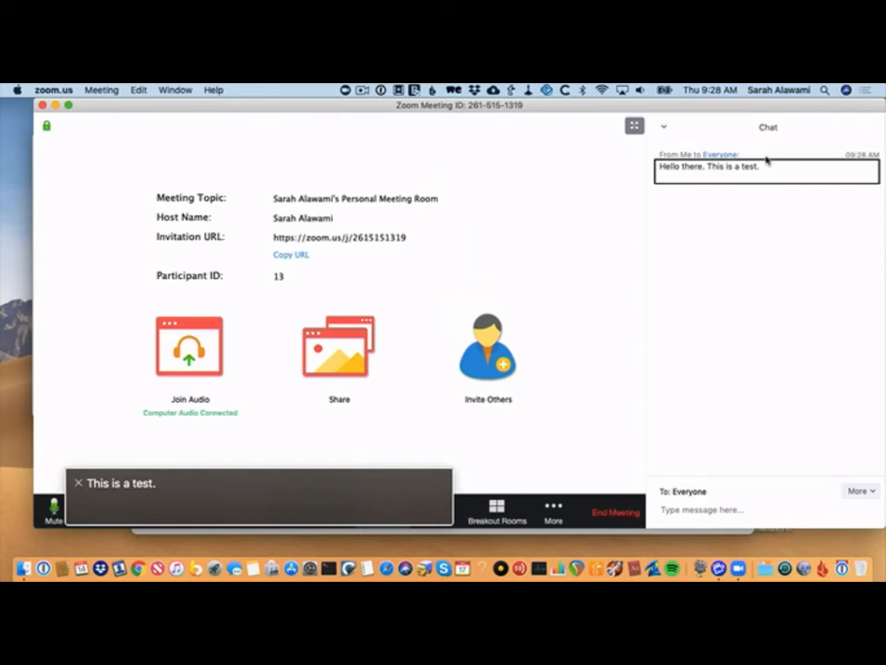
pyautogui.hotkey('ctrl', 'alt', 'Left')
pyautogui.hotkey('ctrl', 'alt', 'Right')
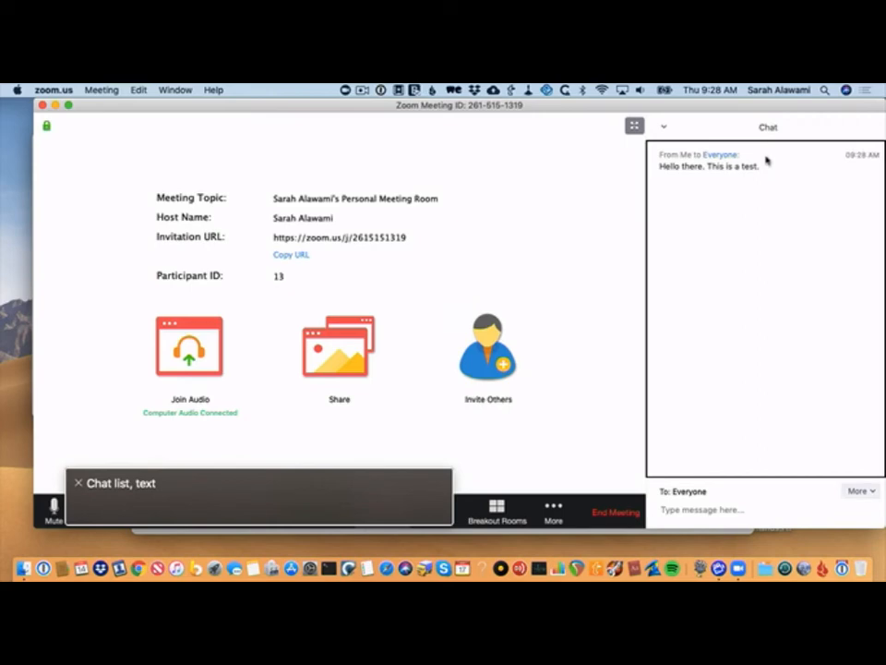
pyautogui.hotkey('ctrl', 'alt', 'shift', 'Down')
pyautogui.hotkey('ctrl', 'alt', 'Left')
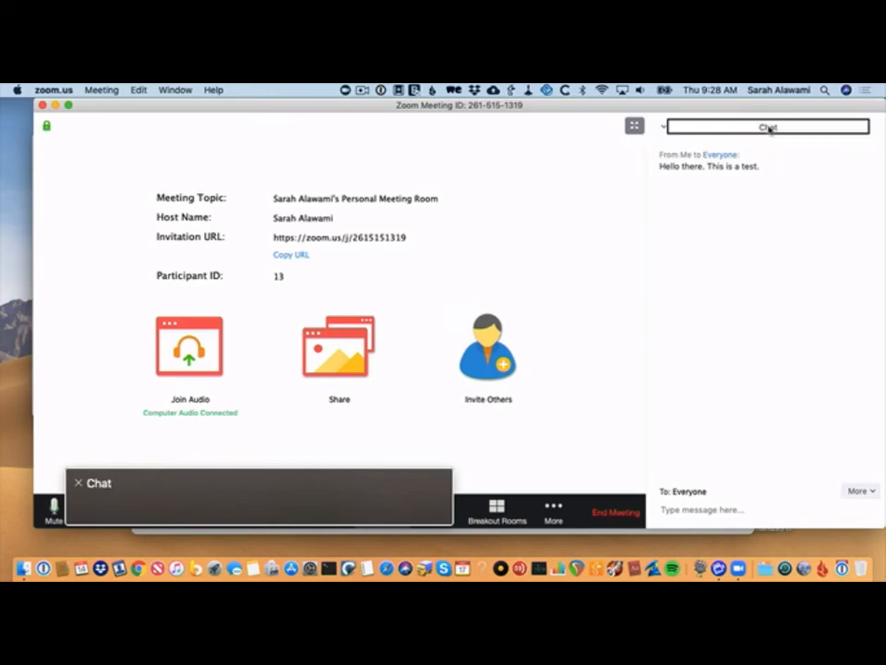
pyautogui.hotkey('ctrl', 'alt', 'Right')
pyautogui.hotkey('ctrl', 'alt', 'shift', 'Down')
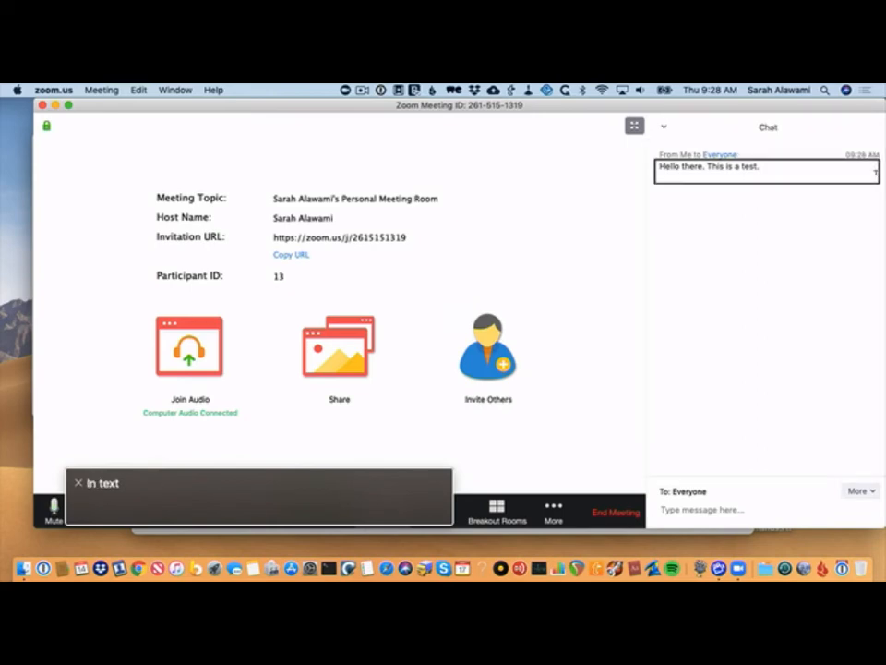
pyautogui.hotkey('ctrl', 'alt', 'Left')
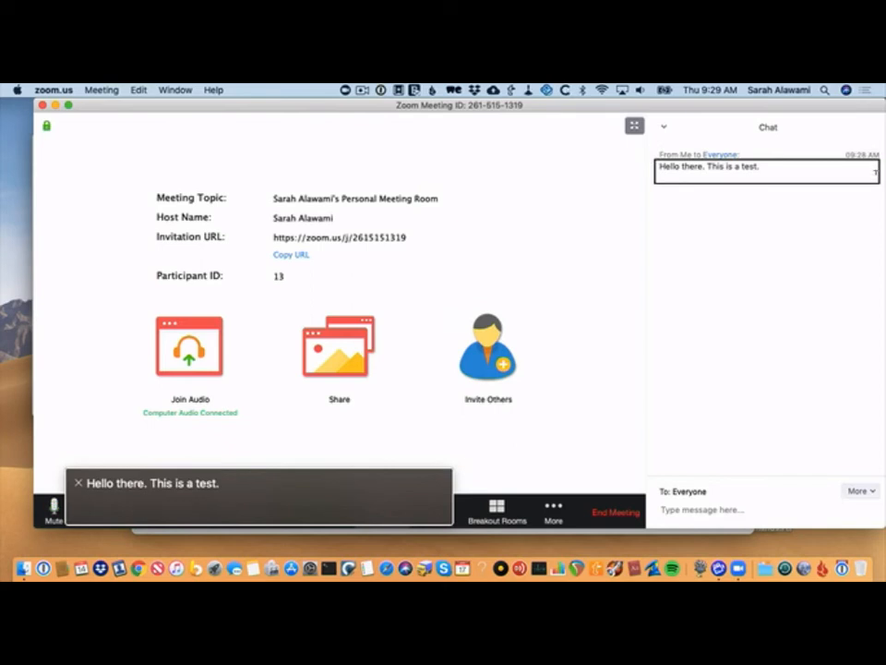
# Leave the chat message list and move past the recipient and message field to the meeting controls to close the chat panel
pyautogui.hotkey('ctrl', 'alt', 'shift', 'Up')
pyautogui.hotkey('ctrl', 'alt', 'Right')
pyautogui.hotkey('ctrl', 'alt', 'Right')
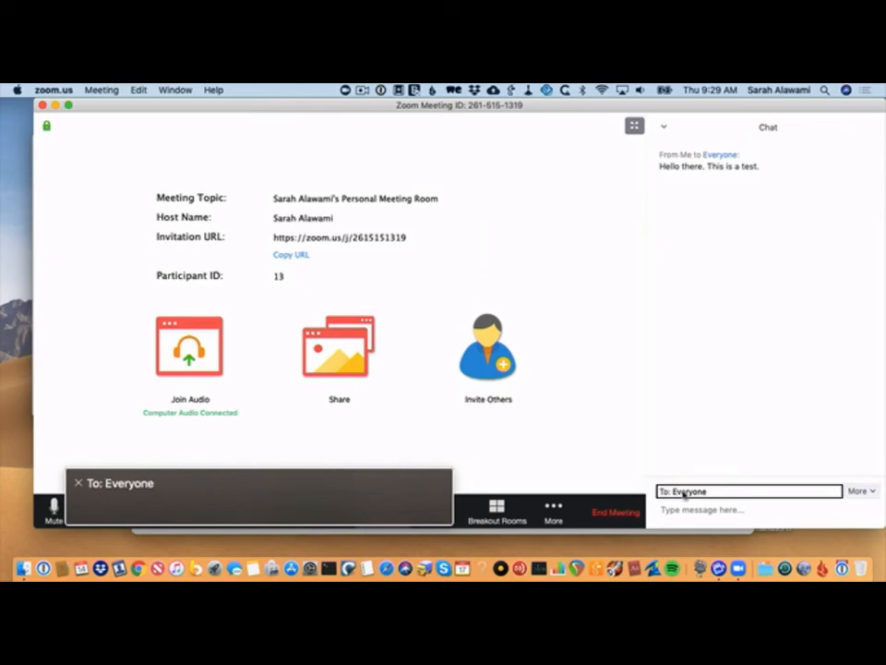
pyautogui.hotkey('ctrl', 'alt', 'Right')
pyautogui.hotkey('ctrl', 'alt', 'Right')
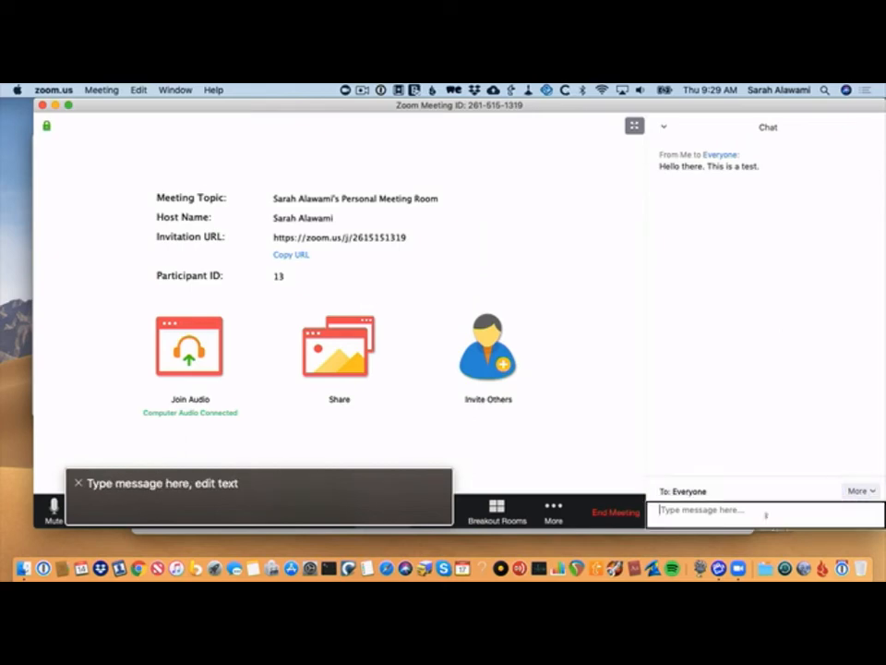
pyautogui.hotkey('ctrl', 'alt', 'Right')
pyautogui.hotkey('ctrl', 'alt', 'Right')
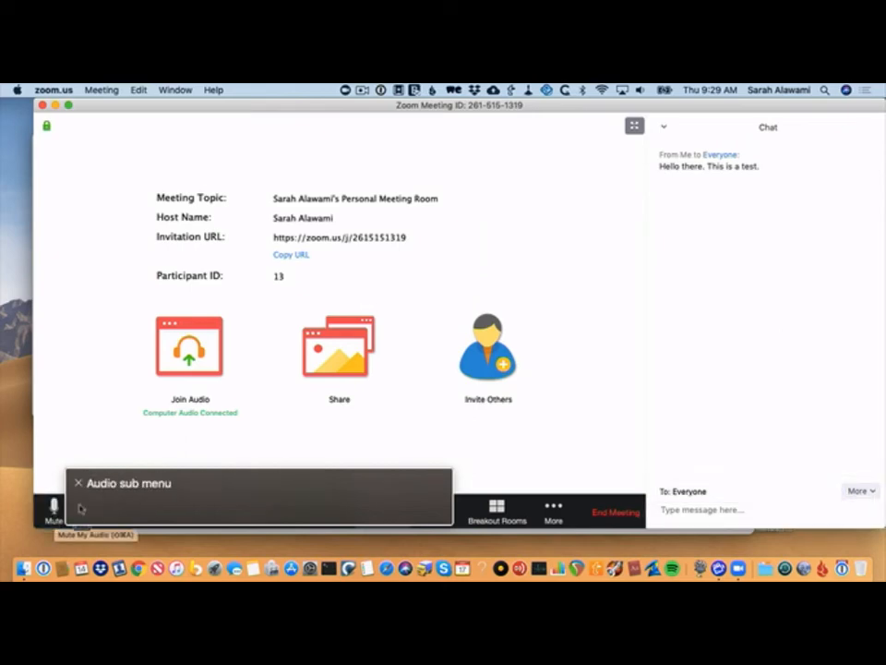
pyautogui.hotkey('ctrl', 'alt', 'Right')
pyautogui.hotkey('ctrl', 'alt', 'Right')
pyautogui.hotkey('ctrl', 'alt', 'Right')
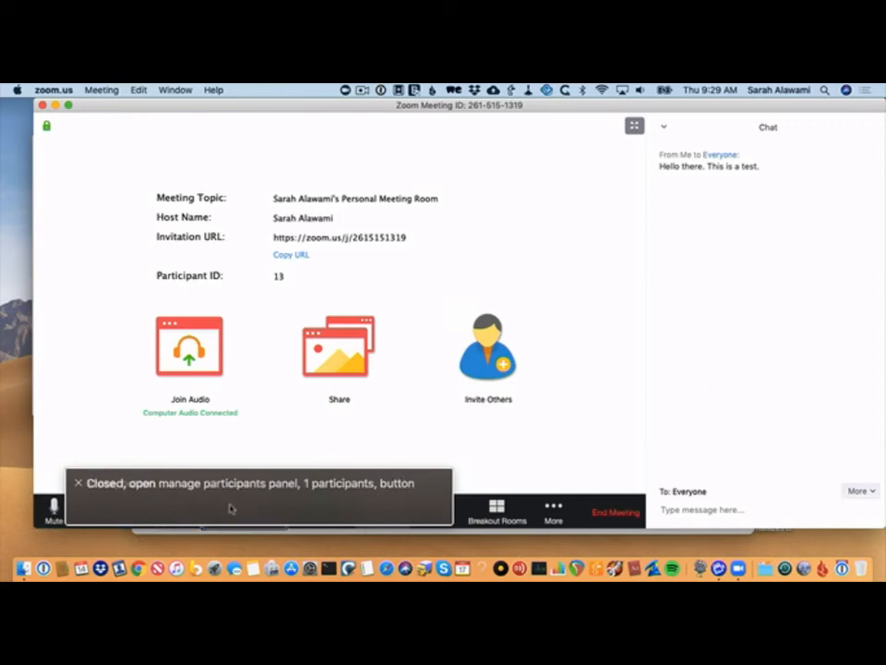
pyautogui.hotkey('ctrl', 'alt', 'Right')
pyautogui.hotkey('ctrl', 'alt', 'Right')
pyautogui.hotkey('ctrl', 'alt', 'Right')
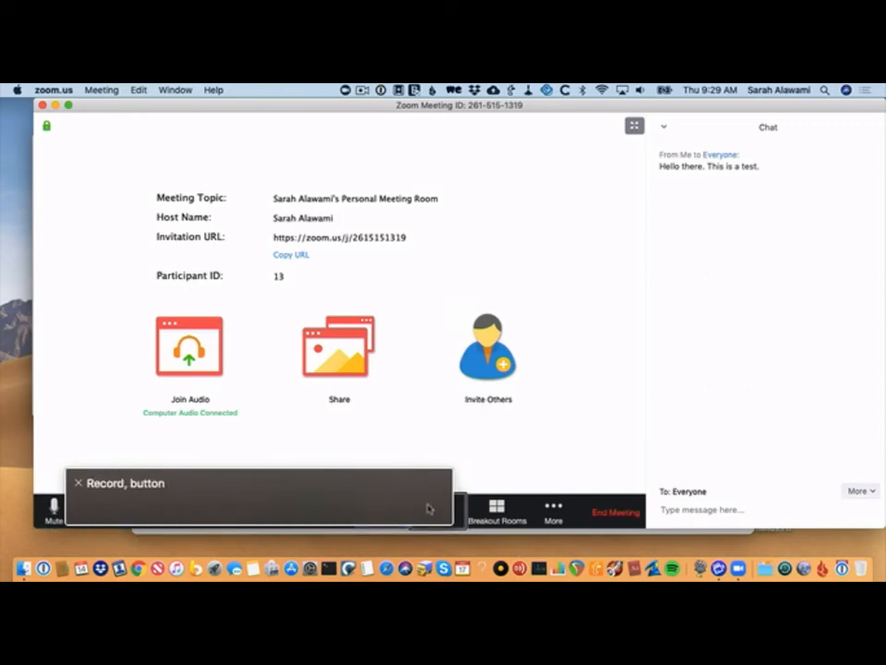
pyautogui.hotkey('ctrl', 'alt', 'Left')
pyautogui.hotkey('ctrl', 'alt', 'space')
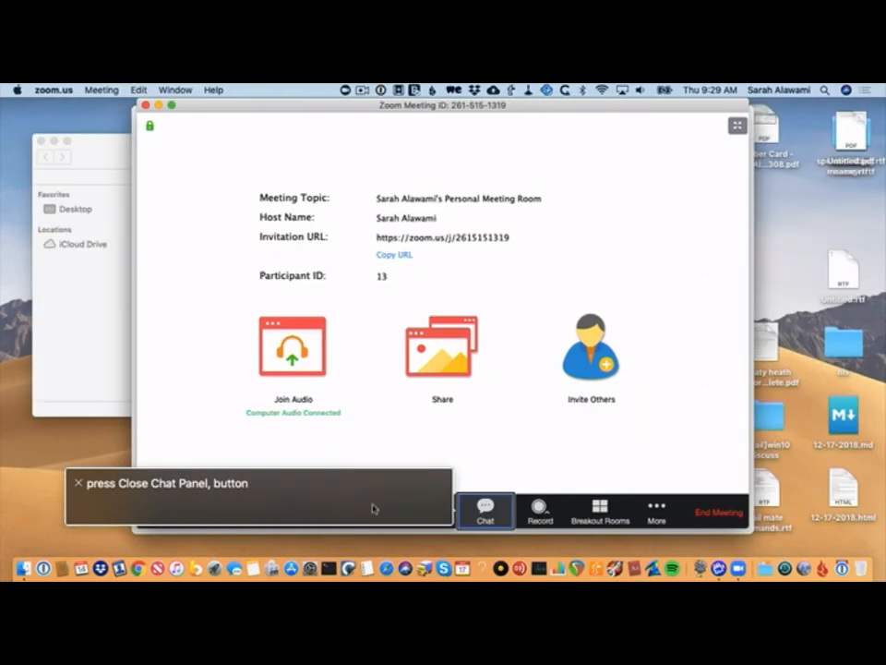
# Go through the meeting controls up to End Meeting and open the Breakout Rooms window
pyautogui.hotkey('ctrl', 'alt', 'Right')
pyautogui.hotkey('ctrl', 'alt', 'Right')
pyautogui.hotkey('ctrl', 'alt', 'Right')
pyautogui.hotkey('ctrl', 'alt', 'Right')
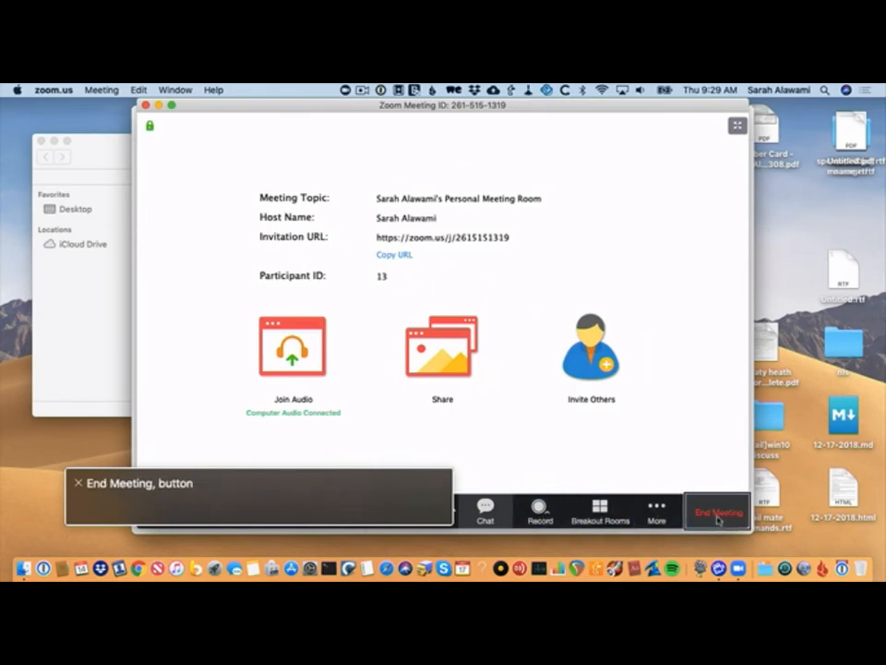
pyautogui.hotkey('ctrl', 'alt', 'Left')
pyautogui.hotkey('ctrl', 'alt', 'Left')
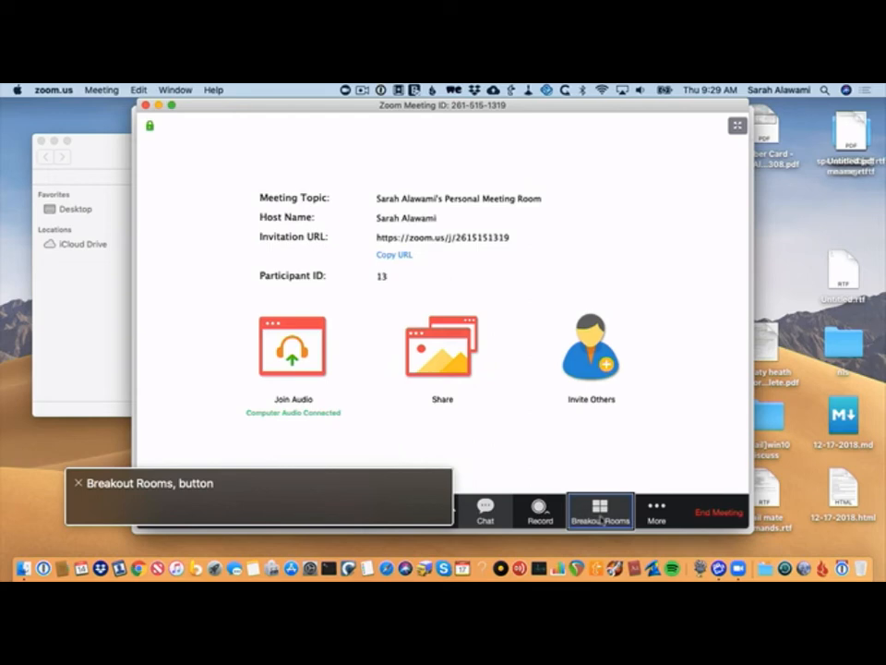
pyautogui.hotkey('ctrl', 'alt', 'space')
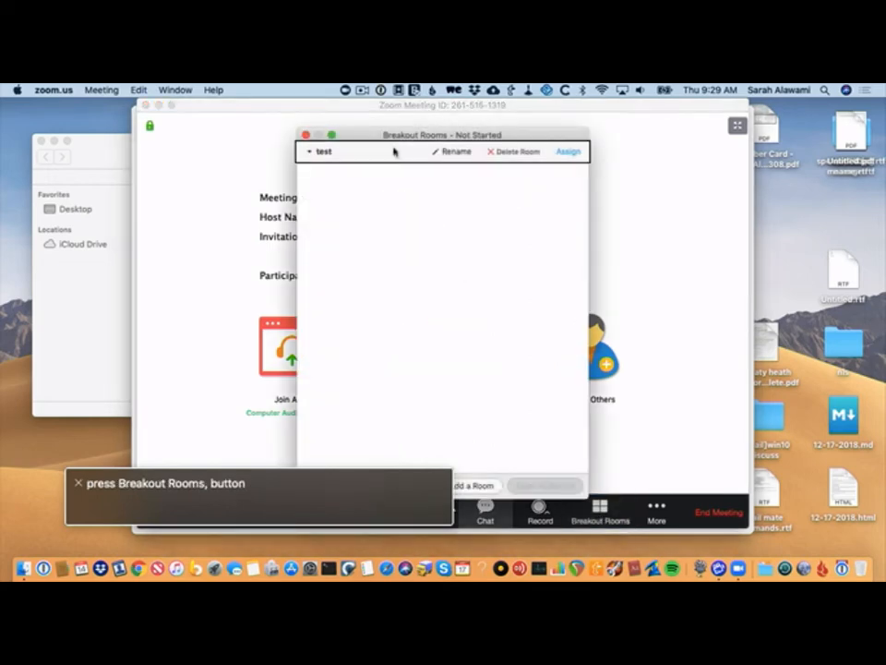
# Go through the test room's Rename, Delete Room and Assign controls, and add another breakout room
pyautogui.hotkey('ctrl', 'alt', 'Right')
pyautogui.hotkey('ctrl', 'alt', 'Right')
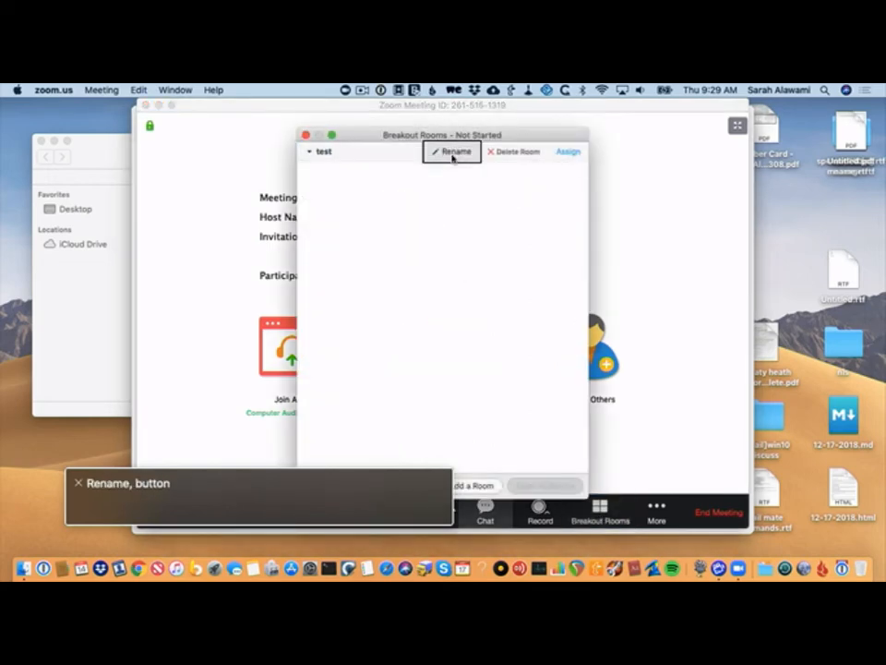
pyautogui.hotkey('ctrl', 'alt', 'Right')
pyautogui.hotkey('ctrl', 'alt', 'Right')
pyautogui.hotkey('ctrl', 'alt', 'Right')
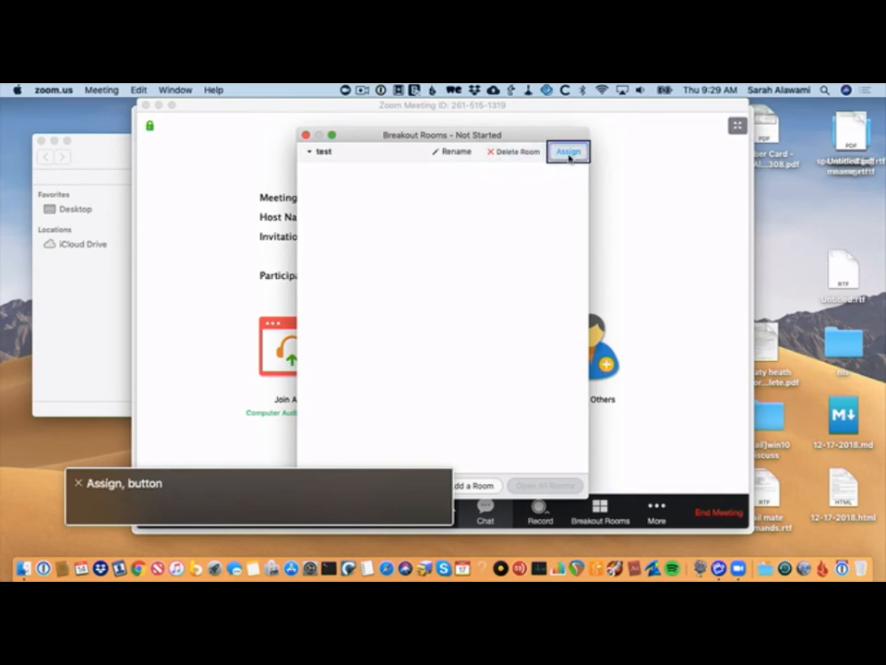
pyautogui.hotkey('ctrl', 'alt', 'Right')
pyautogui.hotkey('ctrl', 'alt', 'Right')
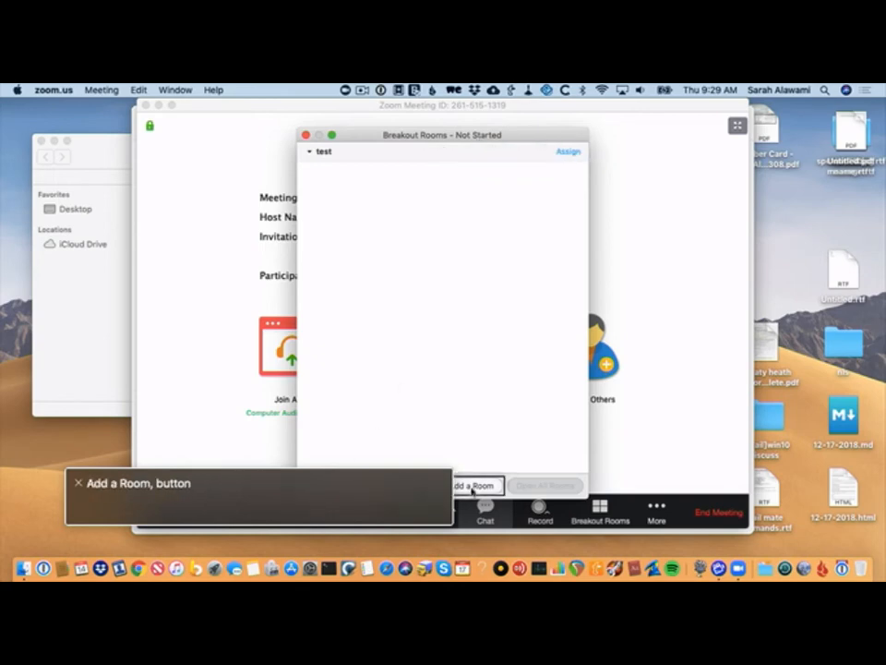
pyautogui.hotkey('ctrl', 'alt', 'Right')
pyautogui.hotkey('ctrl', 'alt', 'Left')
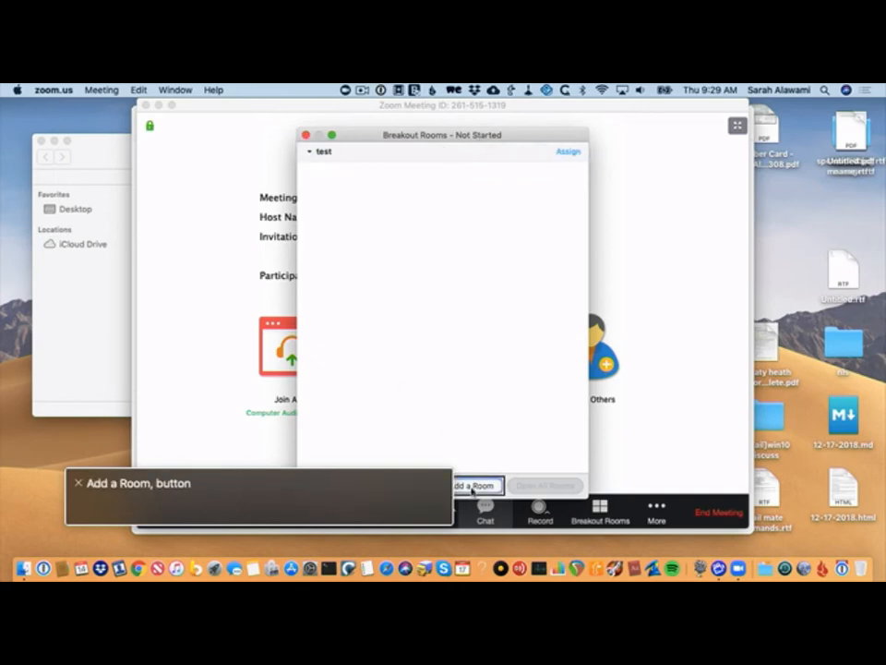
pyautogui.hotkey('ctrl', 'alt', 'space')
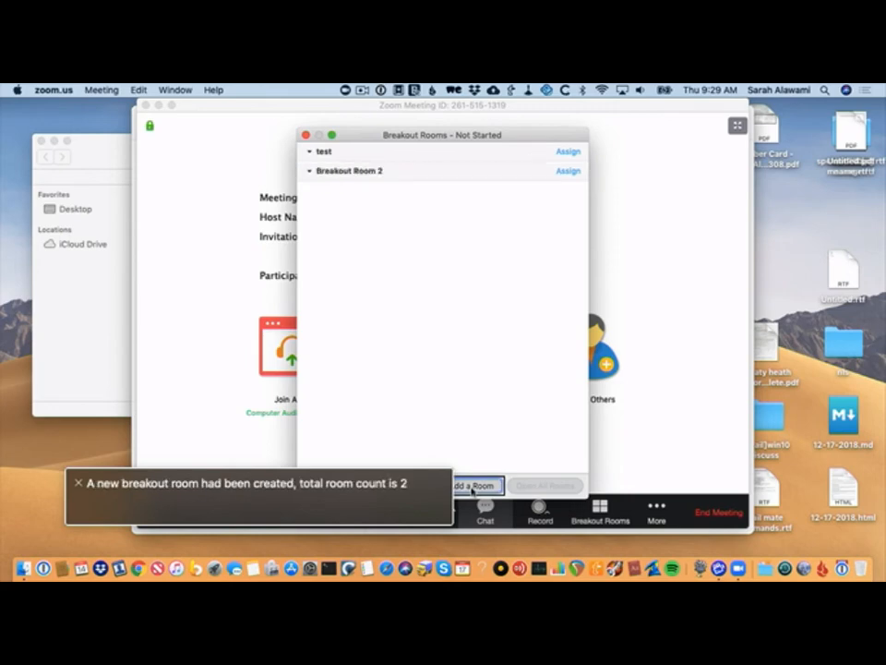
# Delete Breakout Room 2 from the breakout rooms list and confirm the deletion
pyautogui.hotkey('ctrl', 'alt', 'Left')
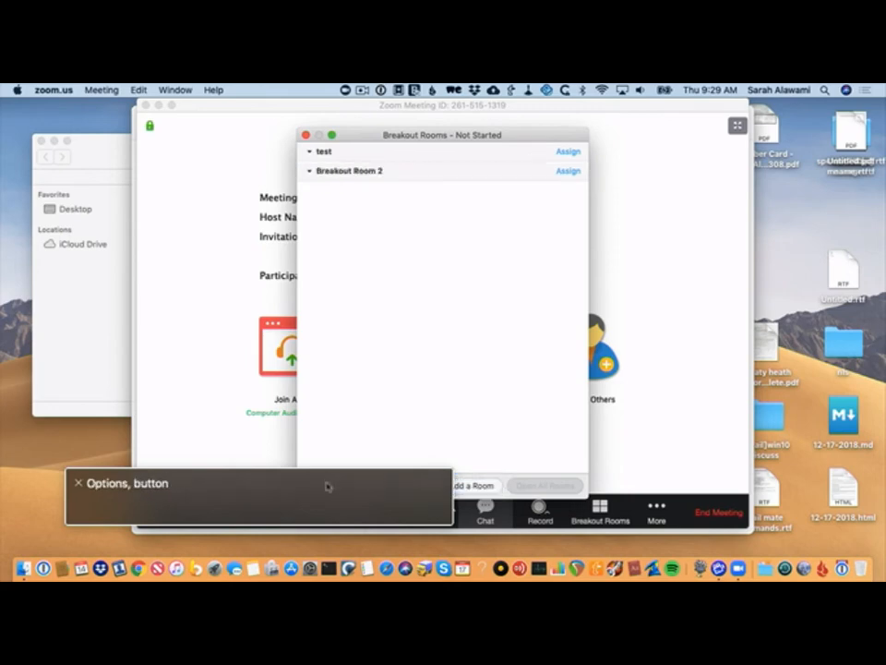
pyautogui.hotkey('ctrl', 'alt', 'Left')
pyautogui.hotkey('ctrl', 'alt', 'Left')
pyautogui.hotkey('ctrl', 'alt', 'Left')
pyautogui.hotkey('ctrl', 'alt', 'Left')
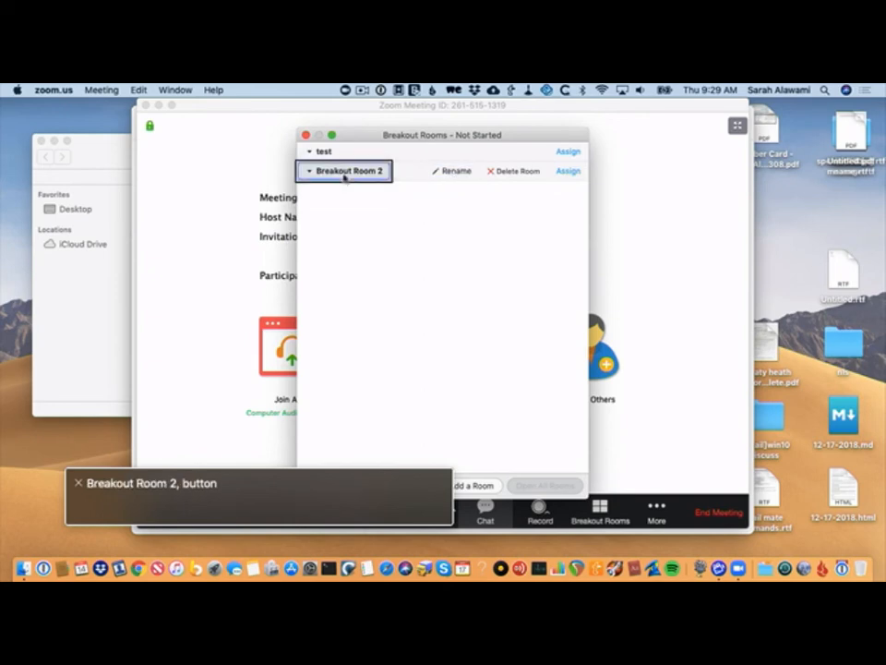
pyautogui.hotkey('ctrl', 'alt', 'Left')
pyautogui.hotkey('ctrl', 'alt', 'Right')
pyautogui.hotkey('ctrl', 'alt', 'Right')
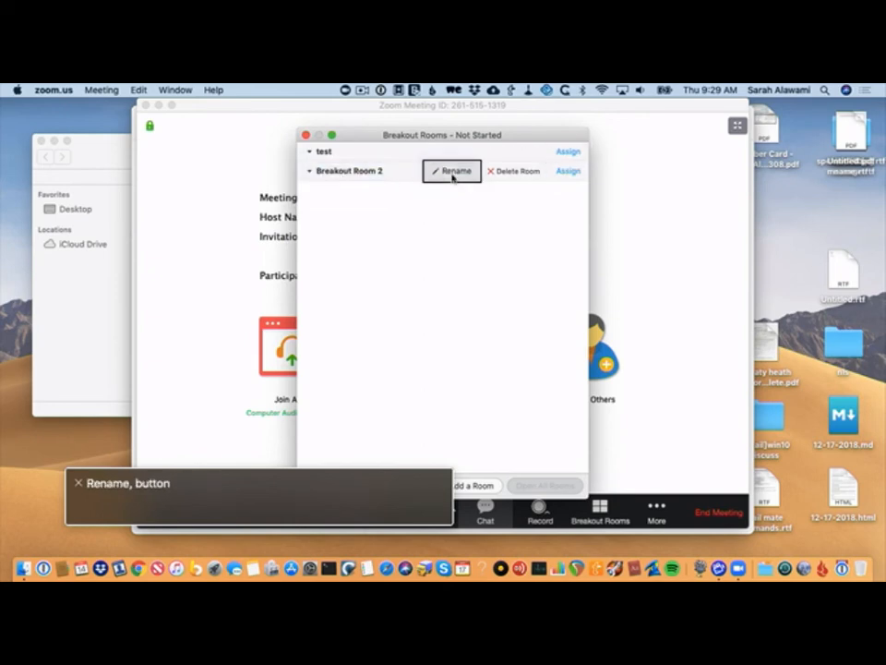
pyautogui.hotkey('ctrl', 'alt', 'Right')
pyautogui.hotkey('ctrl', 'alt', 'Left')
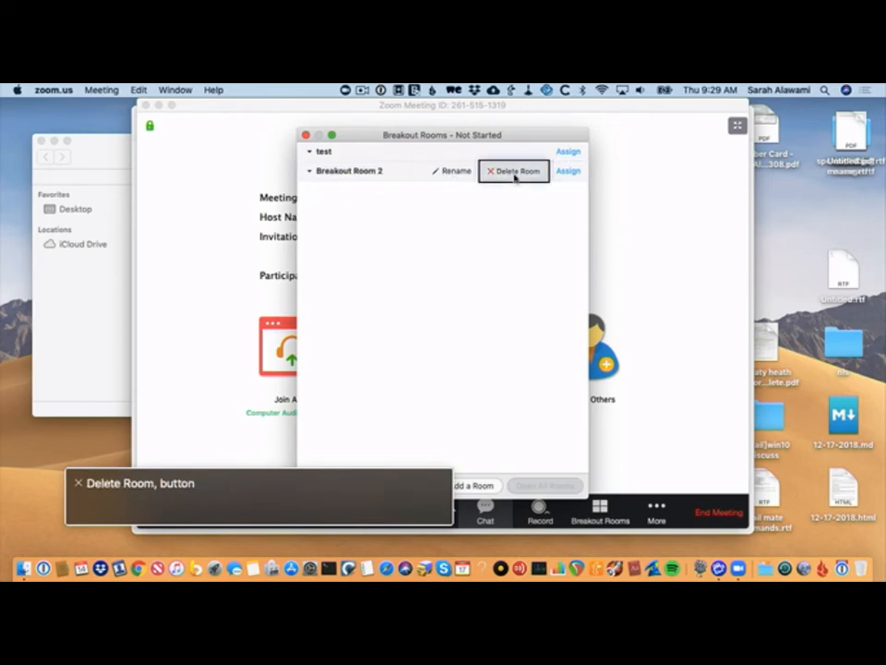
pyautogui.hotkey('ctrl', 'alt', 'space')
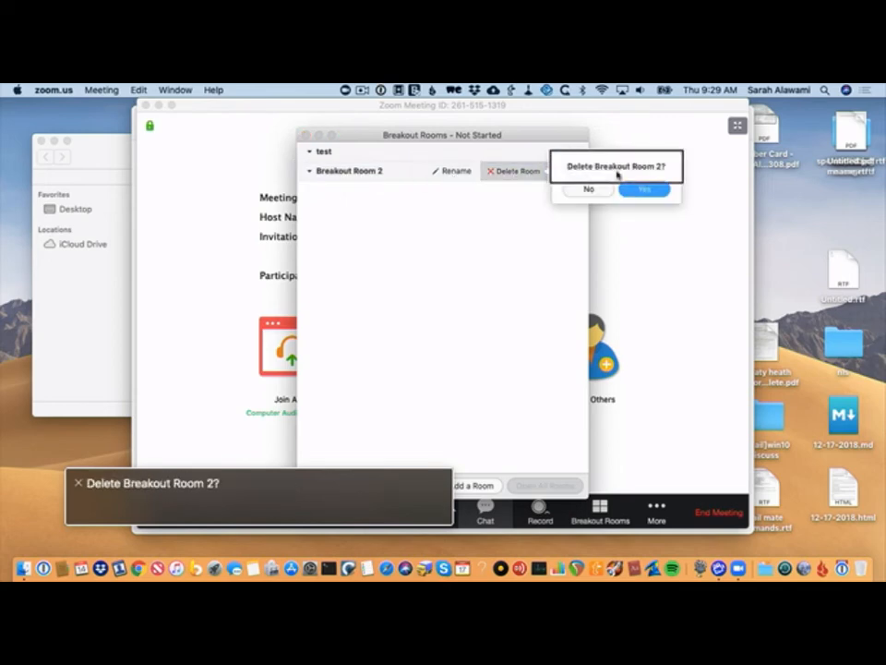
pyautogui.hotkey('ctrl', 'alt', 'Right')
pyautogui.hotkey('ctrl', 'alt', 'Left')
pyautogui.hotkey('ctrl', 'alt', 'Right')
pyautogui.hotkey('ctrl', 'alt', 'Right')
pyautogui.hotkey('ctrl', 'alt', 'space')
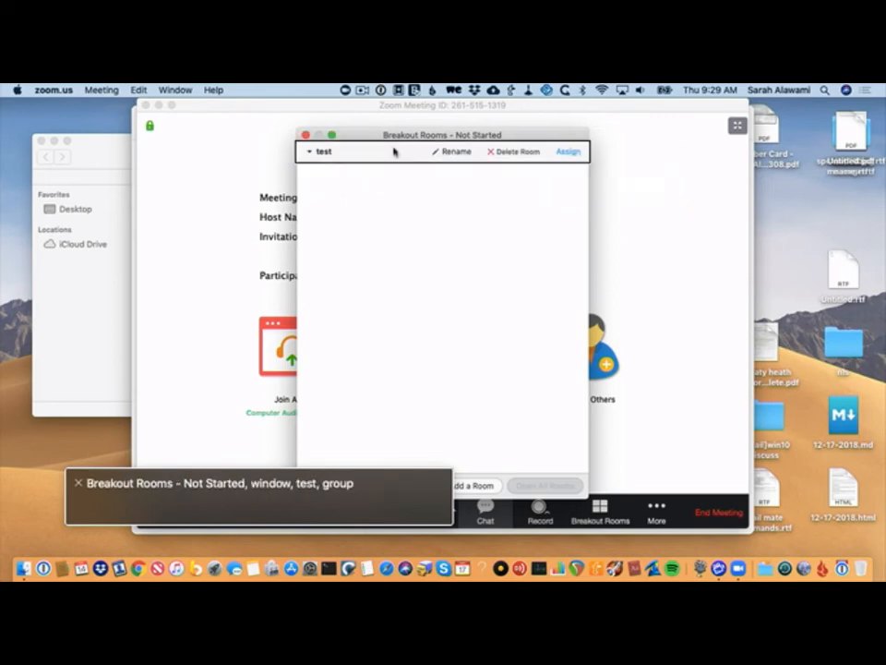
# Examine the test room's entry again, toggling its participant list and going through its controls as far as Assign
pyautogui.hotkey('ctrl', 'alt', 'Left')
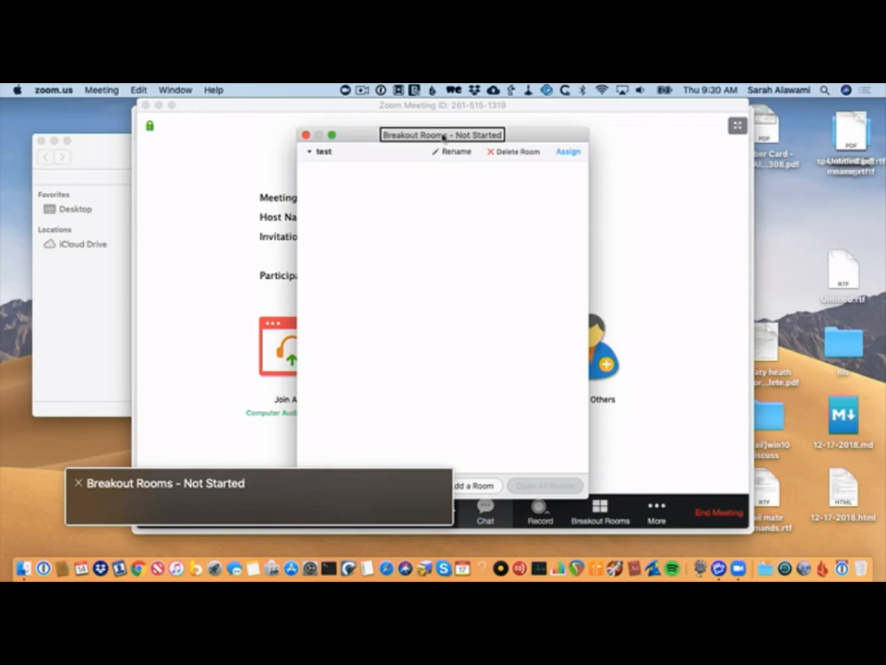
pyautogui.hotkey('ctrl', 'alt', 'Right')
pyautogui.hotkey('ctrl', 'alt', 'Right')
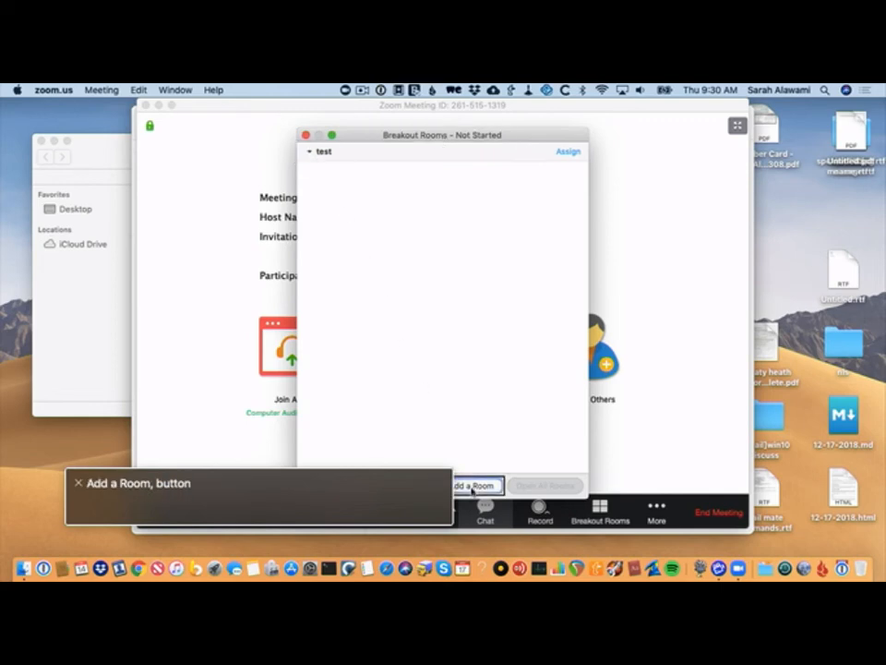
pyautogui.hotkey('ctrl', 'alt', 'Left')
pyautogui.hotkey('ctrl', 'alt', 'space')
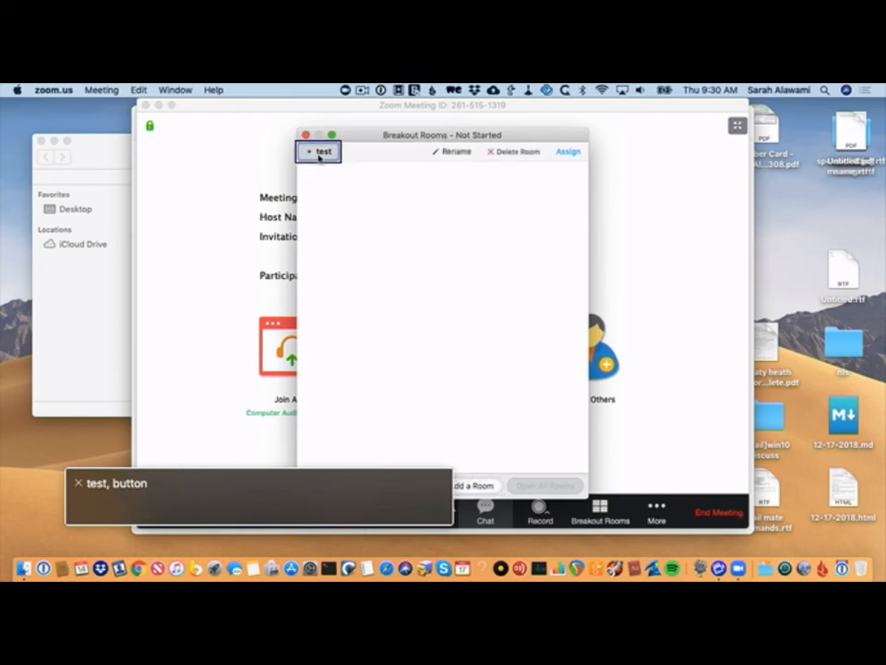
pyautogui.hotkey('ctrl', 'alt', 'Right')
pyautogui.hotkey('ctrl', 'alt', 'Left')
pyautogui.hotkey('ctrl', 'alt', 'space')
pyautogui.hotkey('ctrl', 'alt', 'Right')
pyautogui.hotkey('ctrl', 'alt', 'Right')
pyautogui.hotkey('ctrl', 'alt', 'Right')
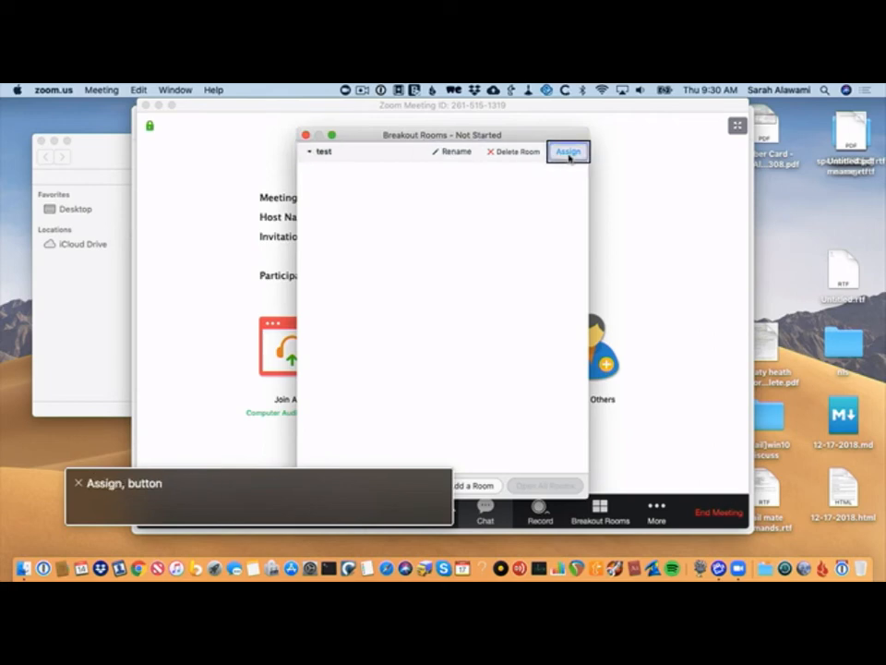
pyautogui.hotkey('ctrl', 'alt', 'Left')
pyautogui.hotkey('ctrl', 'alt', 'Left')
pyautogui.hotkey('ctrl', 'alt', 'Left')
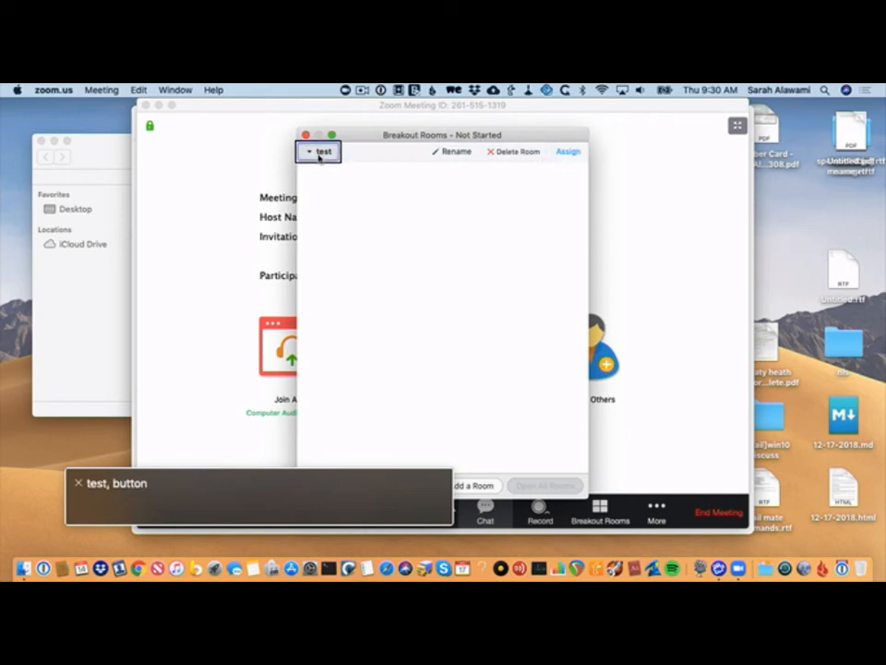
# Check the Open All Rooms control, then return to the test room's group and collapse it
pyautogui.hotkey('ctrl', 'alt', 'shift', 'Up')
pyautogui.hotkey('ctrl', 'alt', 'Left')
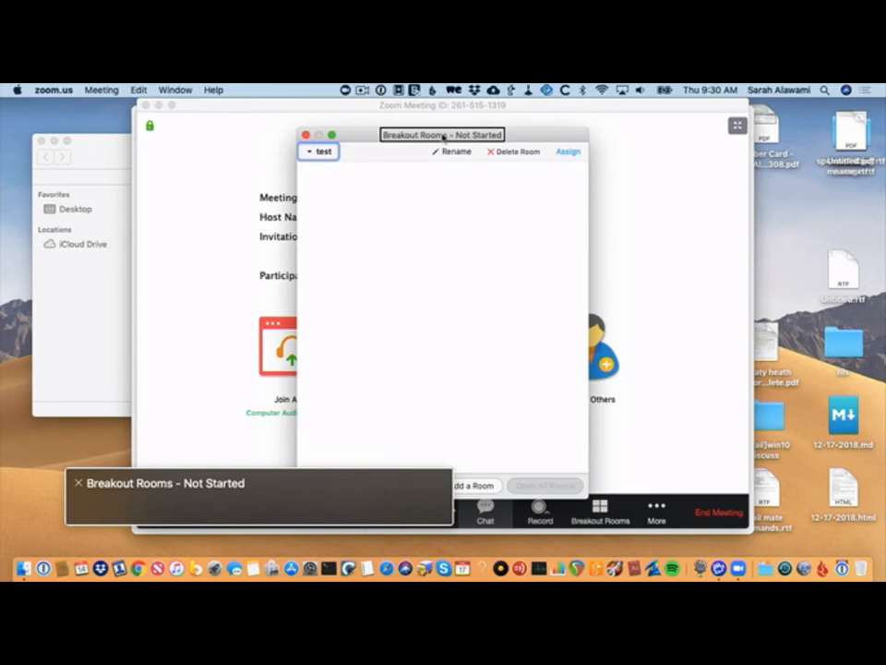
pyautogui.hotkey('ctrl', 'alt', 'Left')
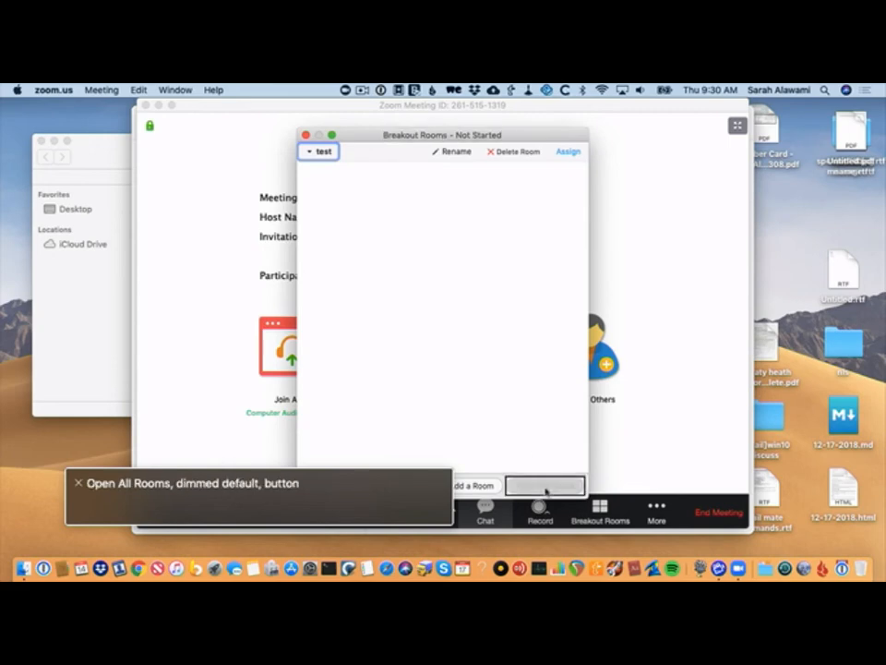
pyautogui.hotkey('ctrl', 'alt', 'Left')
pyautogui.hotkey('ctrl', 'alt', 'Left')
pyautogui.hotkey('ctrl', 'alt', 'Right')
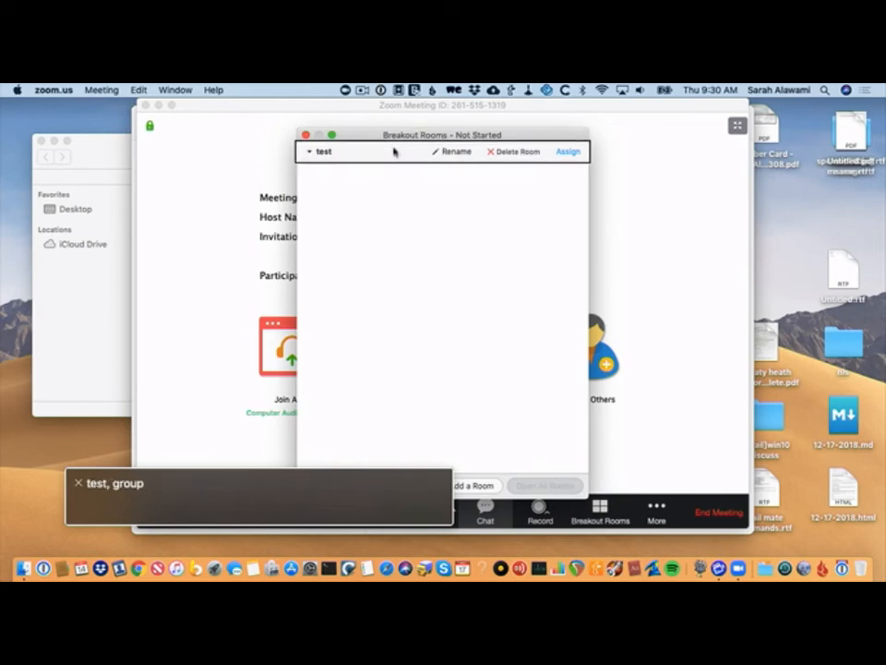
pyautogui.hotkey('ctrl', 'alt', 'shift', 'Down')
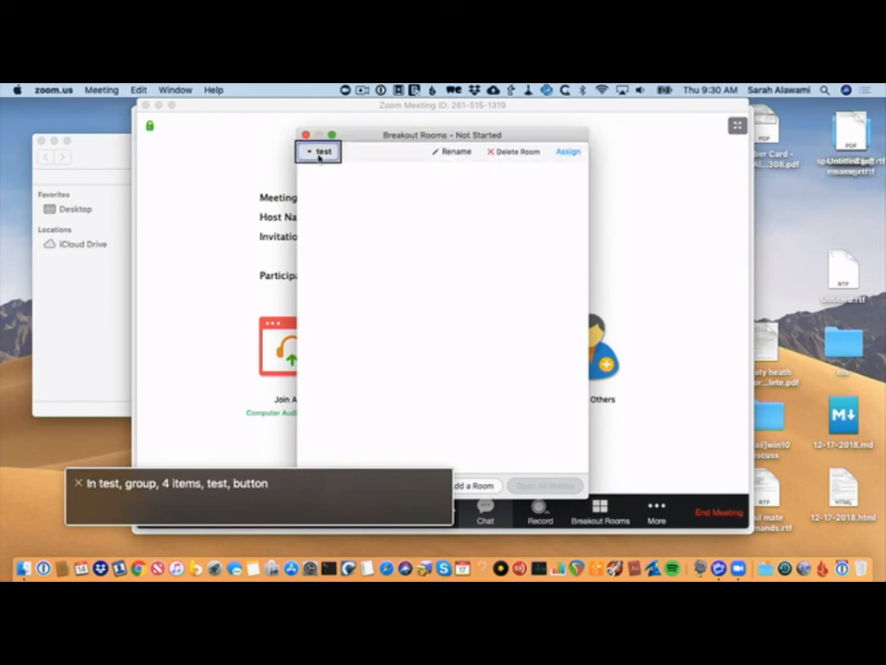
pyautogui.hotkey('ctrl', 'alt', 'Right')
pyautogui.hotkey('ctrl', 'alt', 'Left')
pyautogui.hotkey('ctrl', 'alt', 'space')
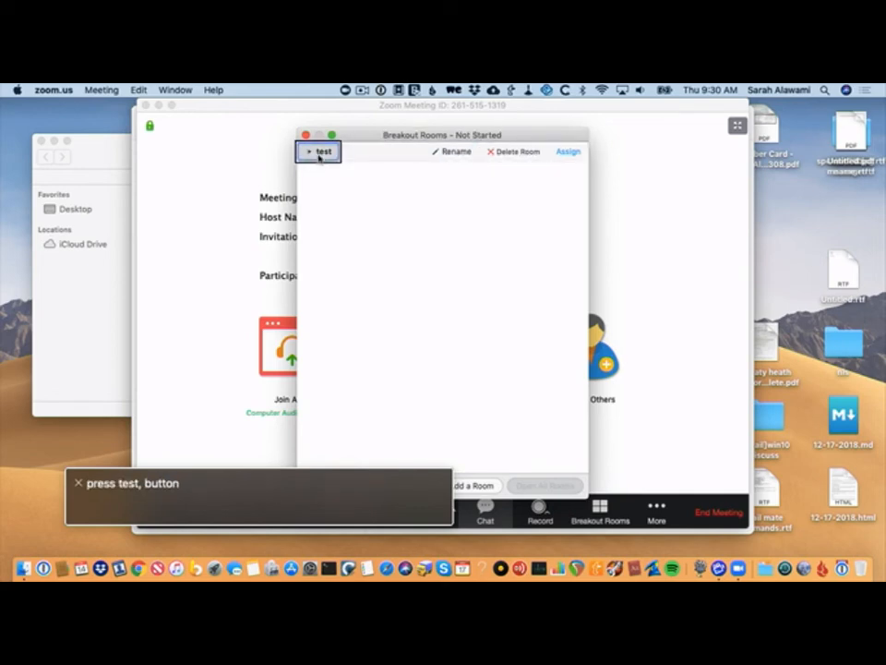
# Review the breakout room controls Options, Add a Room, Open All Rooms and Recreate, and return to the meeting window
pyautogui.hotkey('ctrl', 'alt', 'shift', 'Up')
pyautogui.hotkey('ctrl', 'alt', 'Right')
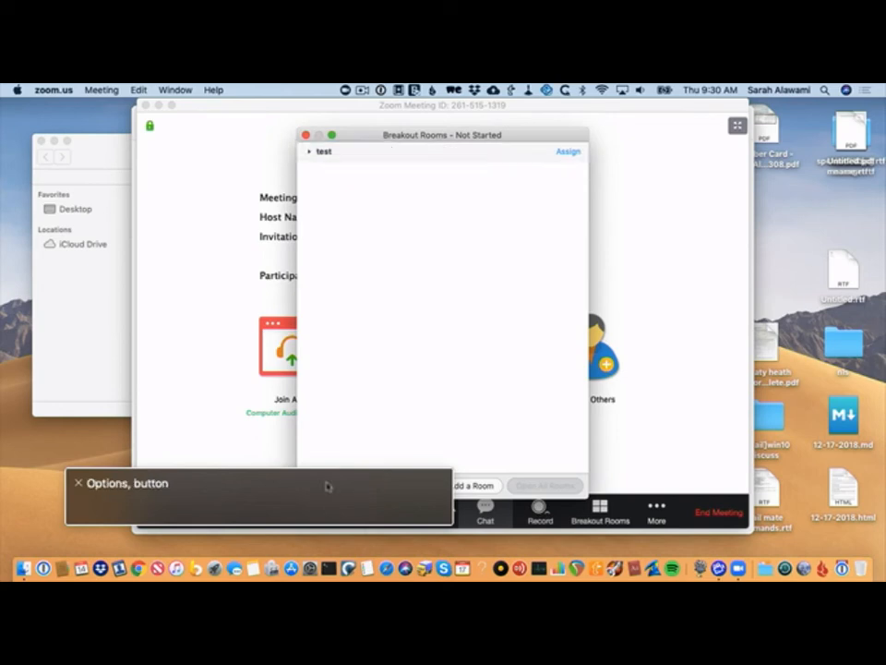
pyautogui.hotkey('ctrl', 'alt', 'Right')
pyautogui.hotkey('ctrl', 'alt', 'Right')
pyautogui.hotkey('ctrl', 'alt', 'Right')
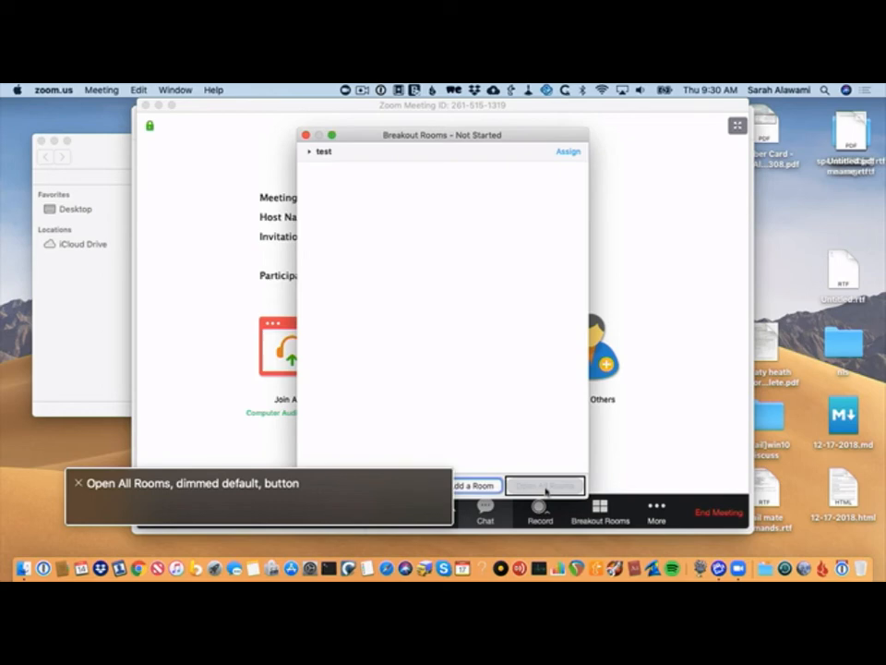
pyautogui.hotkey('ctrl', 'alt', 'Left')
pyautogui.hotkey('ctrl', 'alt', 'Left')
pyautogui.hotkey('ctrl', 'alt', 'Left')
pyautogui.hotkey('ctrl', 'alt', 'Left')
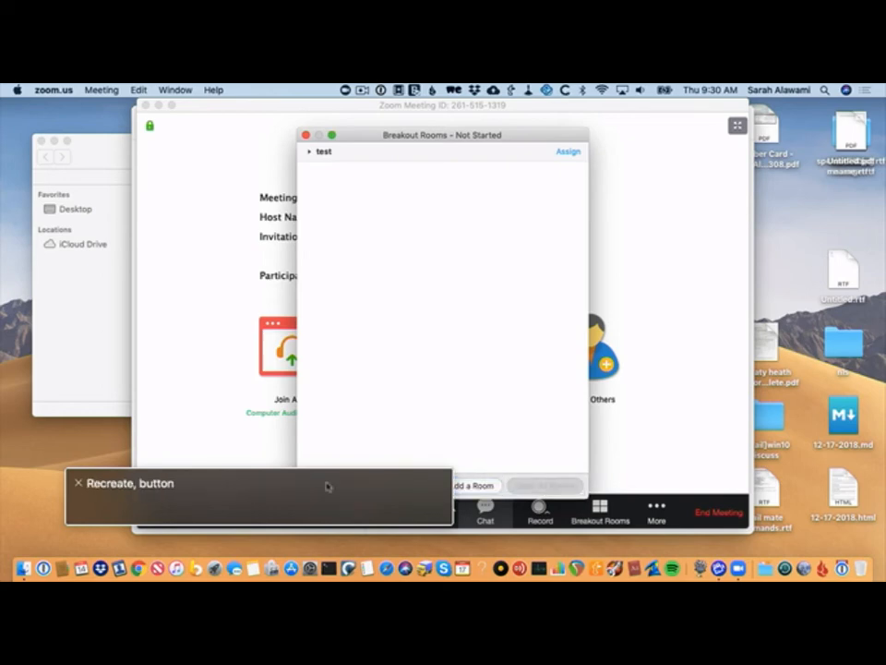
pyautogui.hotkey('ctrl', 'alt', 'space')
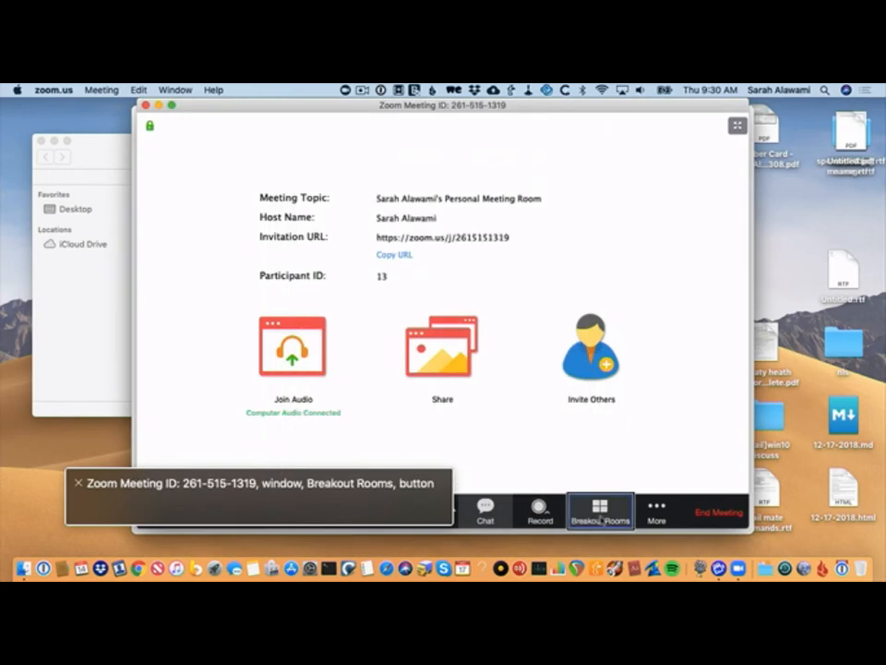
# Go through the meeting controls from Breakout Rooms to End Meeting and back to Chat
pyautogui.hotkey('ctrl', 'alt', 'Right')
pyautogui.hotkey('ctrl', 'alt', 'Right')
pyautogui.hotkey('ctrl', 'alt', 'Left')
pyautogui.hotkey('ctrl', 'alt', 'Left')
pyautogui.hotkey('ctrl', 'alt', 'Left')
pyautogui.hotkey('ctrl', 'alt', 'Left')
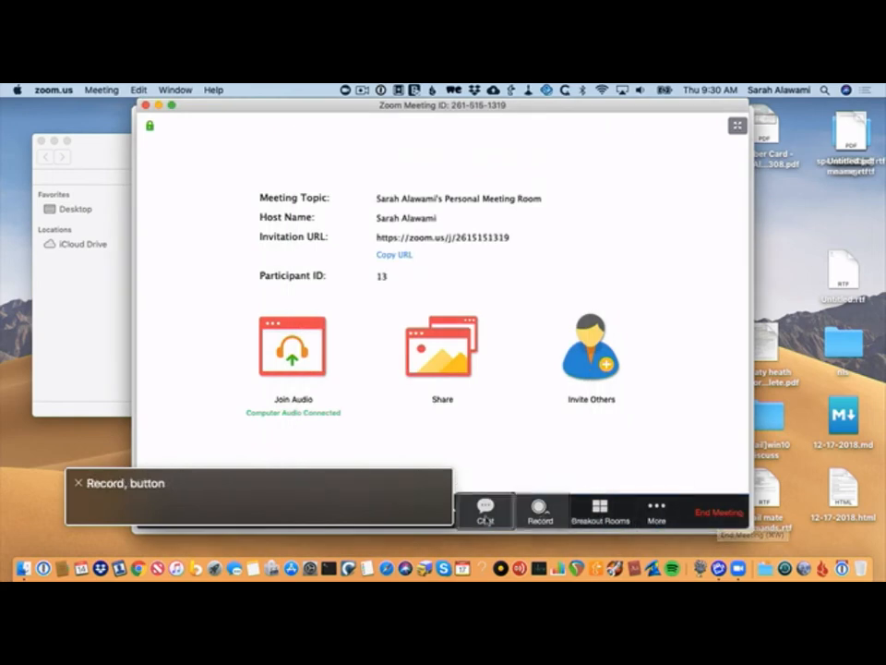
# Start recording the meeting with the Record on this Computer option
pyautogui.hotkey('ctrl', 'alt', 'Right')
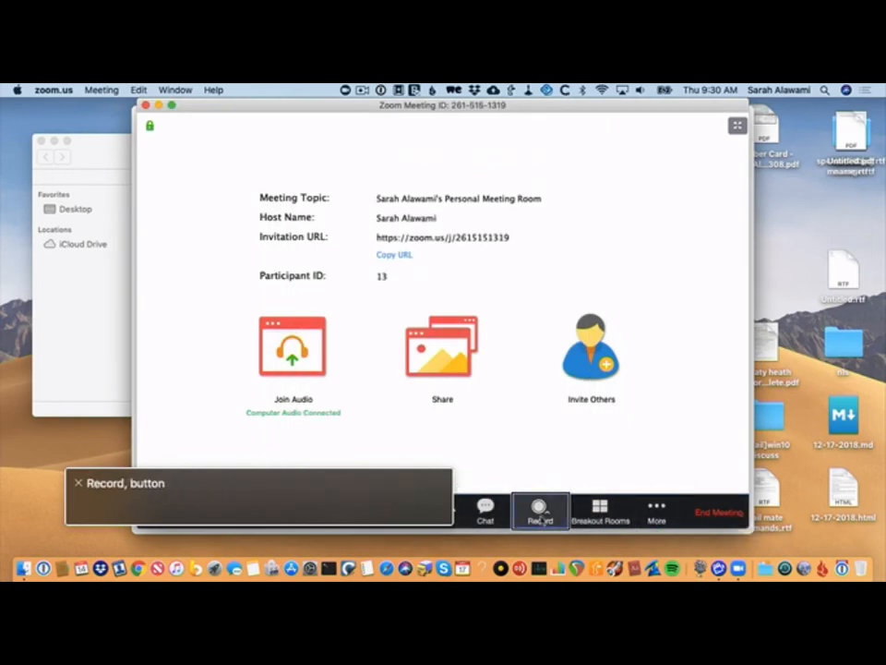
pyautogui.hotkey('ctrl', 'alt', 'space')
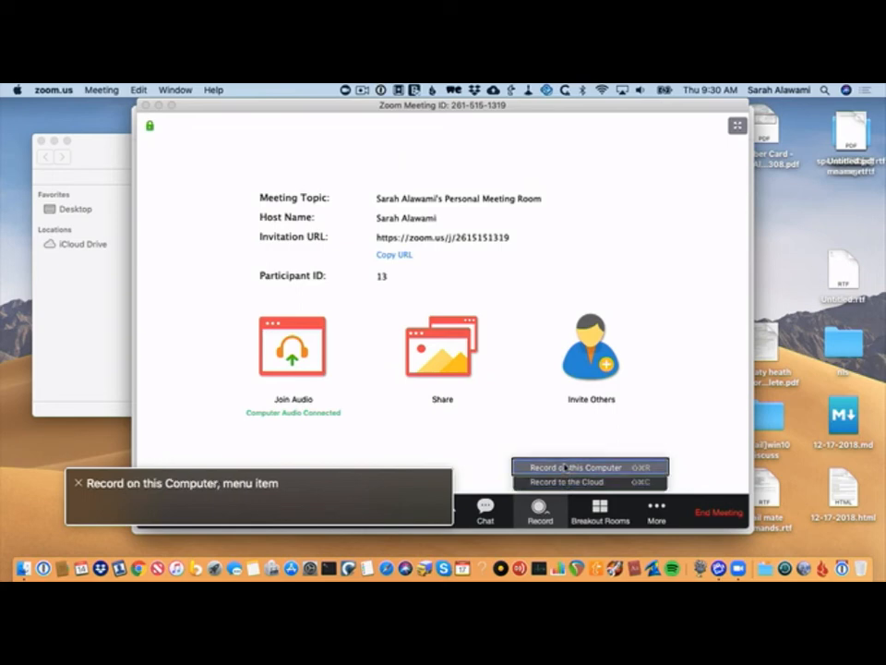
pyautogui.click(566, 468)
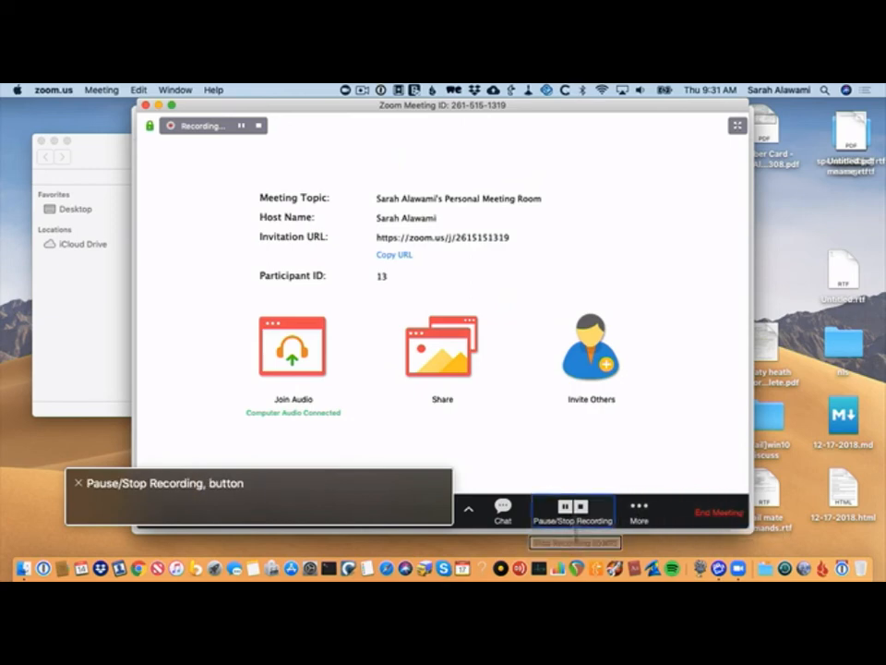
# Stop the current recording and start a new one on this computer
pyautogui.click(580, 507)
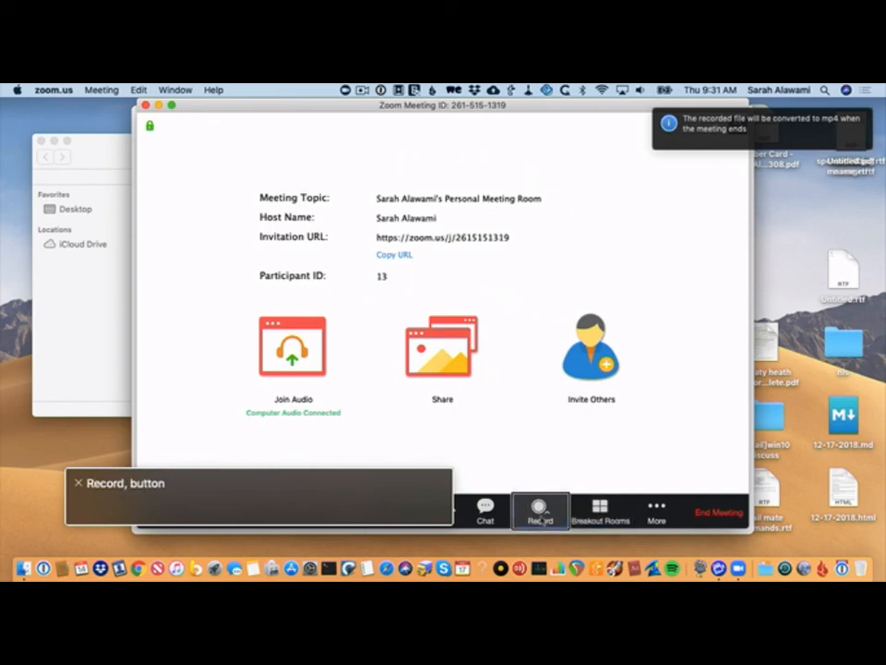
pyautogui.click(540, 512)
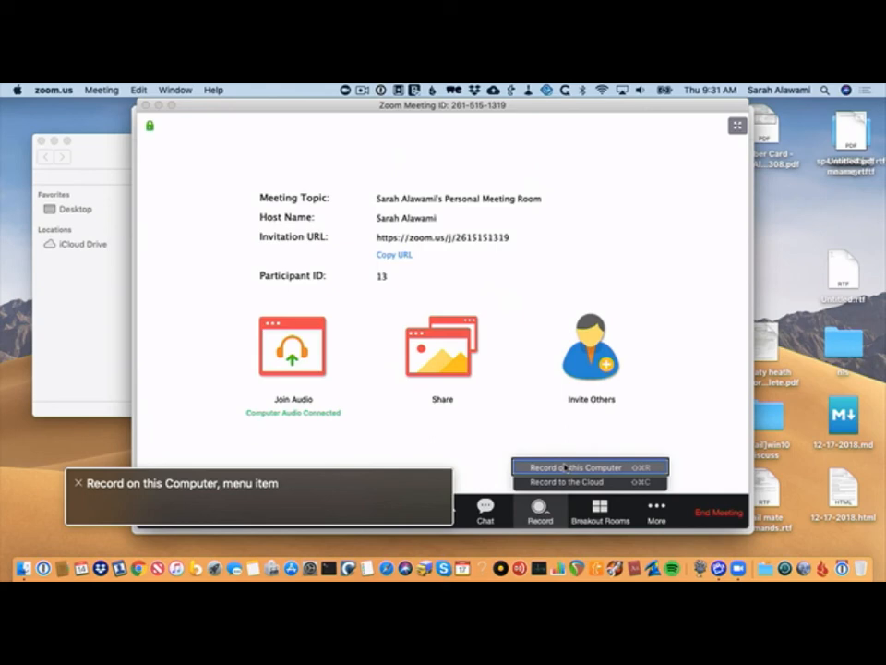
pyautogui.click(565, 468)
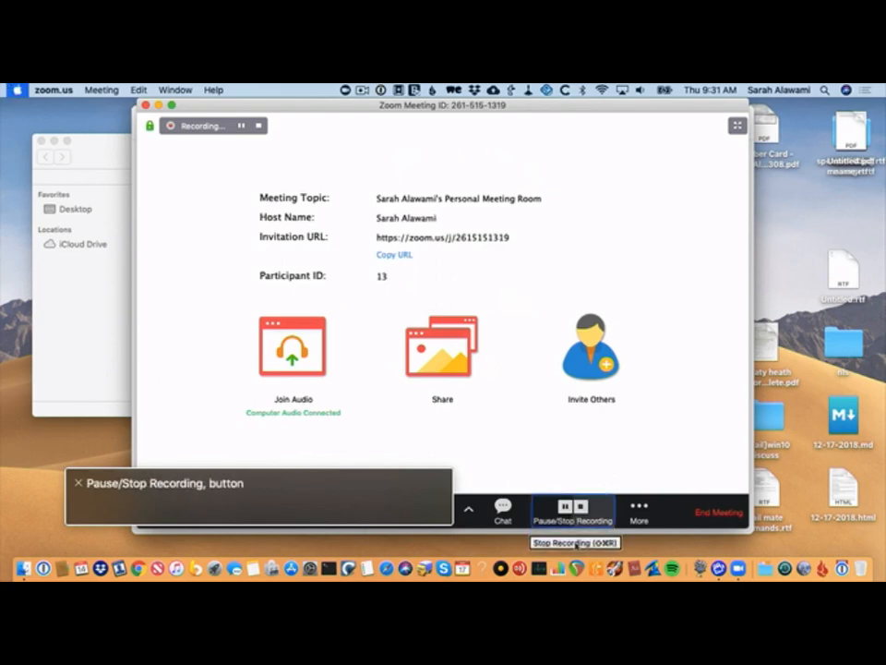
# Examine the meeting commands and their shortcuts from Enter Minimal View through Stop Recording, and return to the meeting window
pyautogui.press('Right')
pyautogui.press('Right')
pyautogui.press('Right')
pyautogui.press('Right')
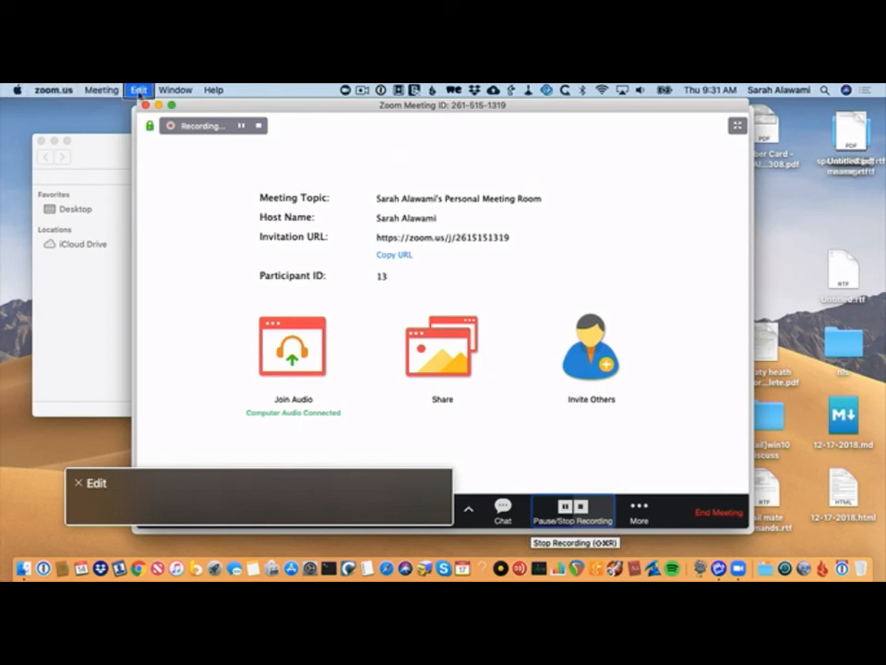
pyautogui.press('Left')
pyautogui.press('Left')
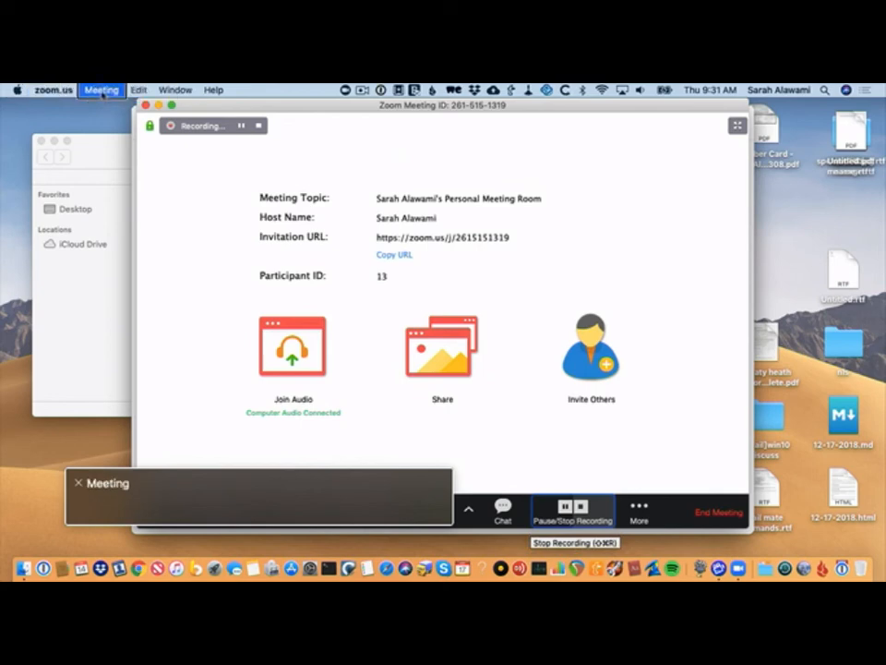
pyautogui.press('Left')
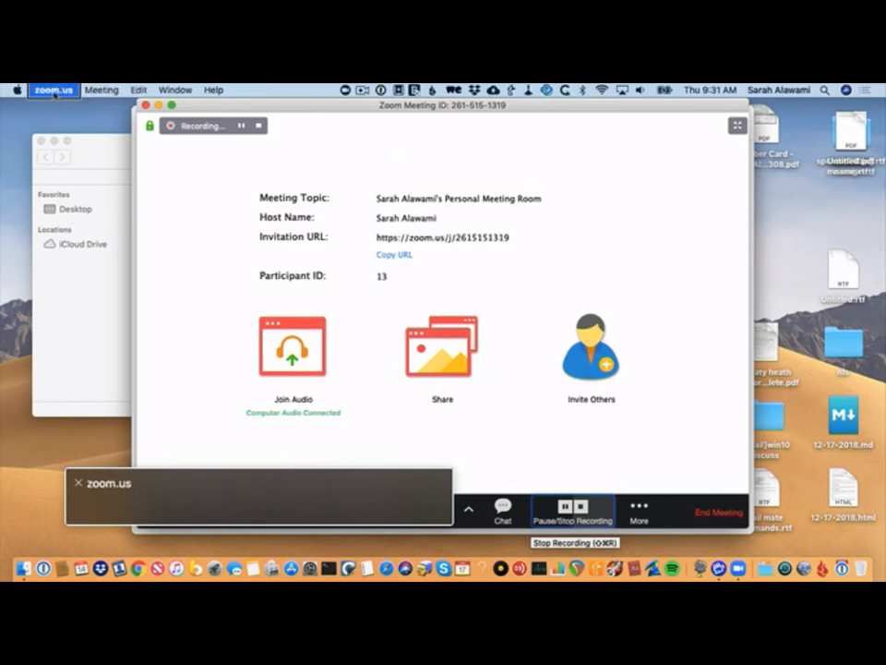
pyautogui.press('Right')
pyautogui.press('Right')
pyautogui.press('Left')
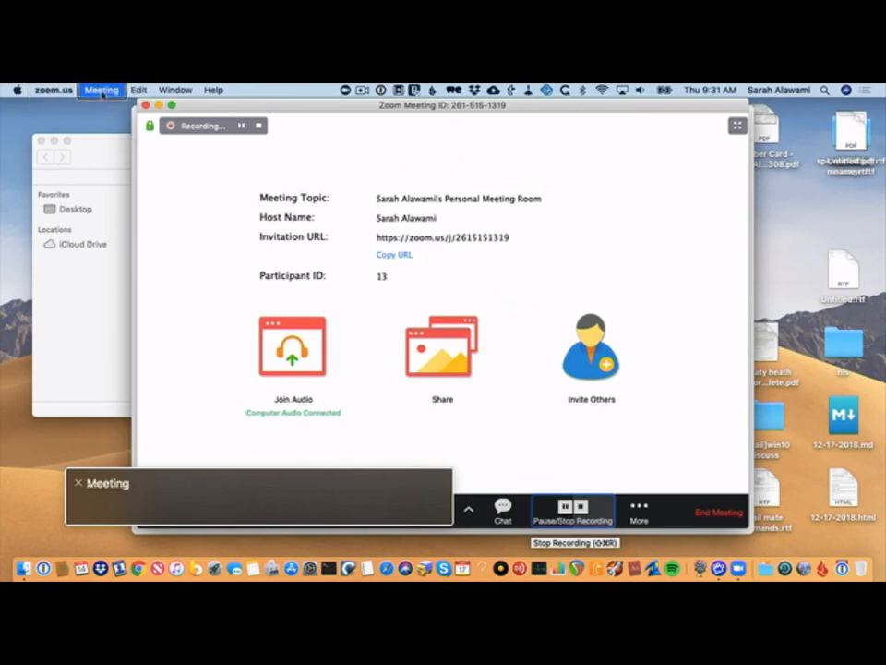
pyautogui.press('Down')
pyautogui.press('Down')
pyautogui.press('Down')
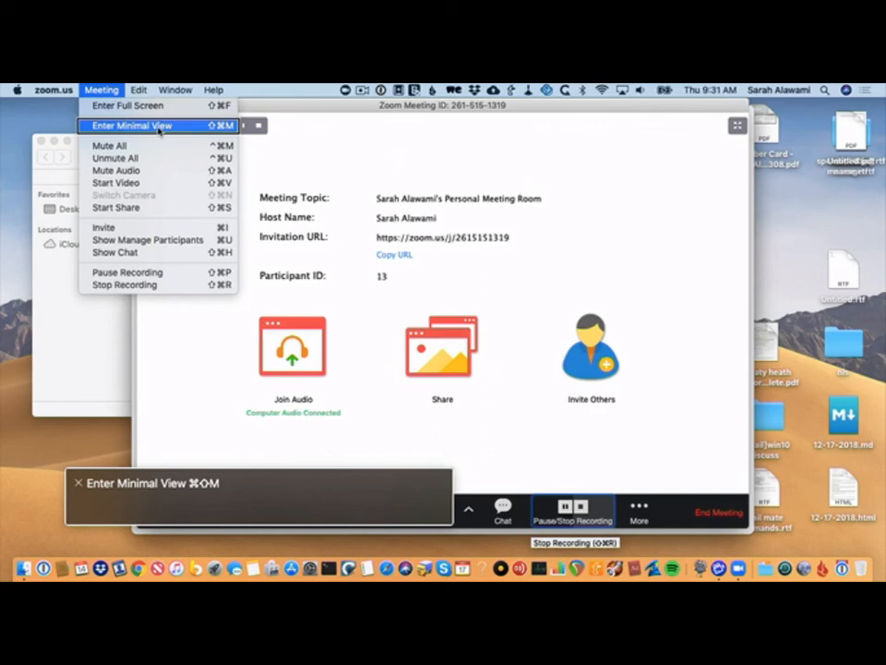
pyautogui.press('Down')
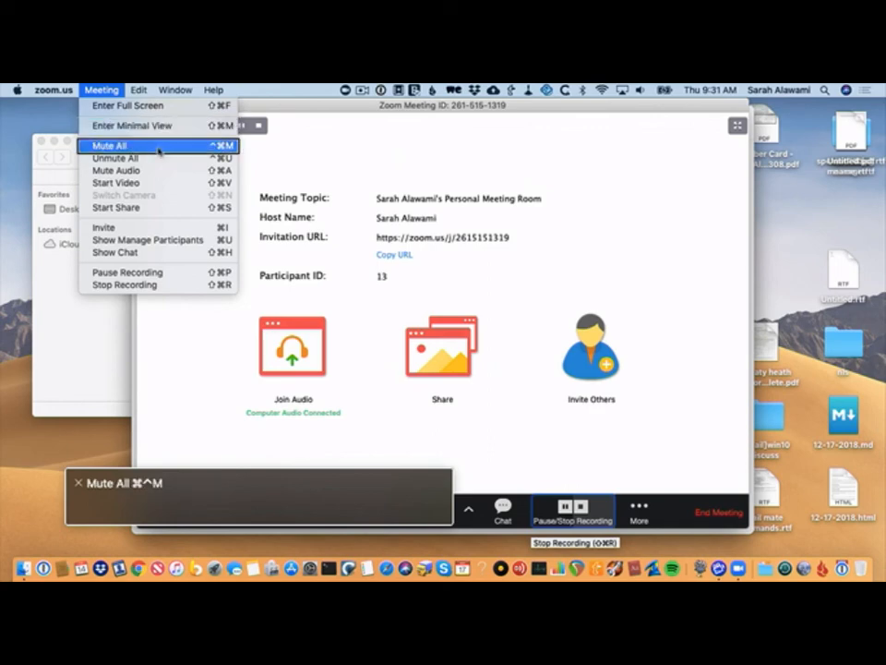
pyautogui.press('Down')
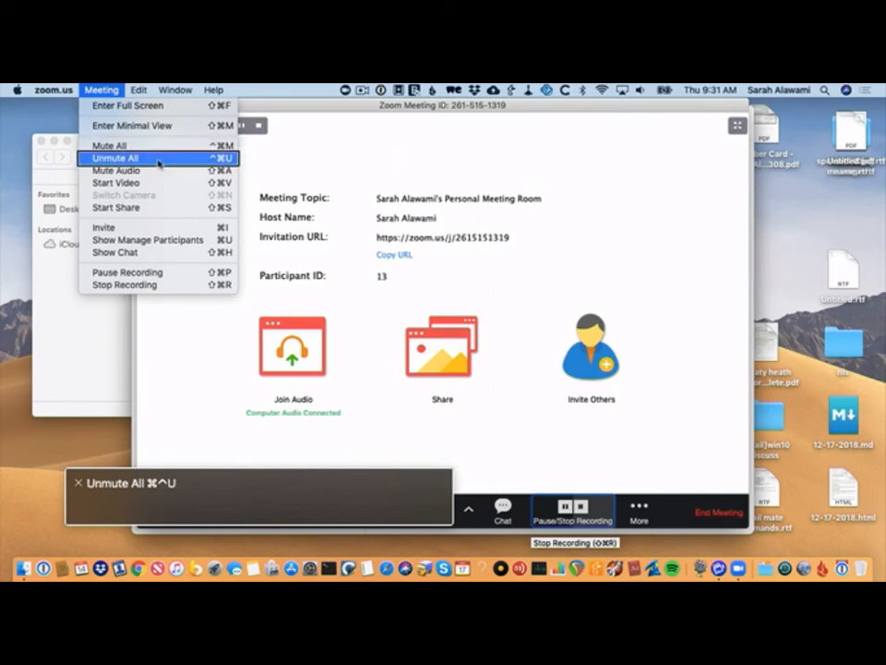
pyautogui.press('Down')
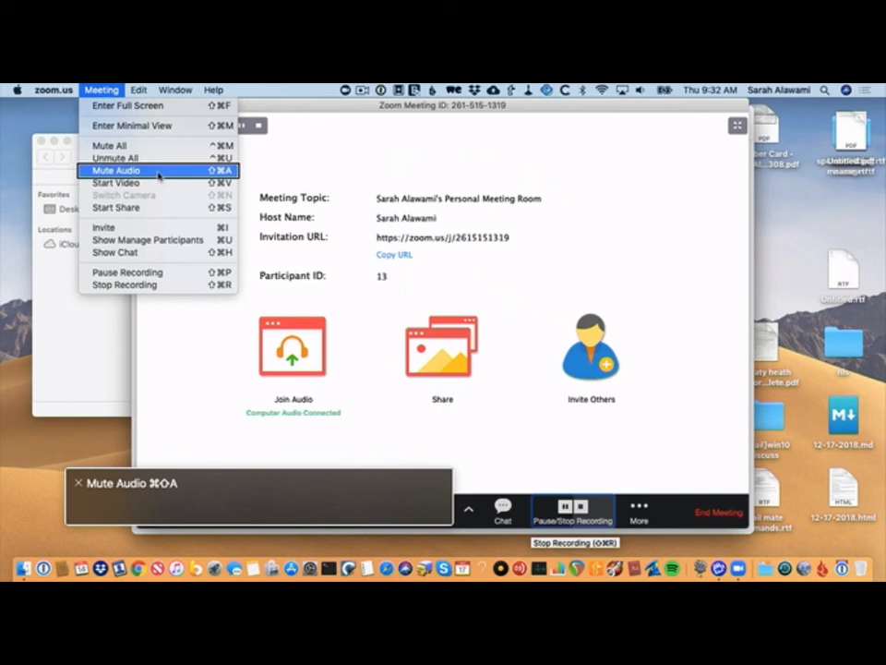
pyautogui.press('Down')
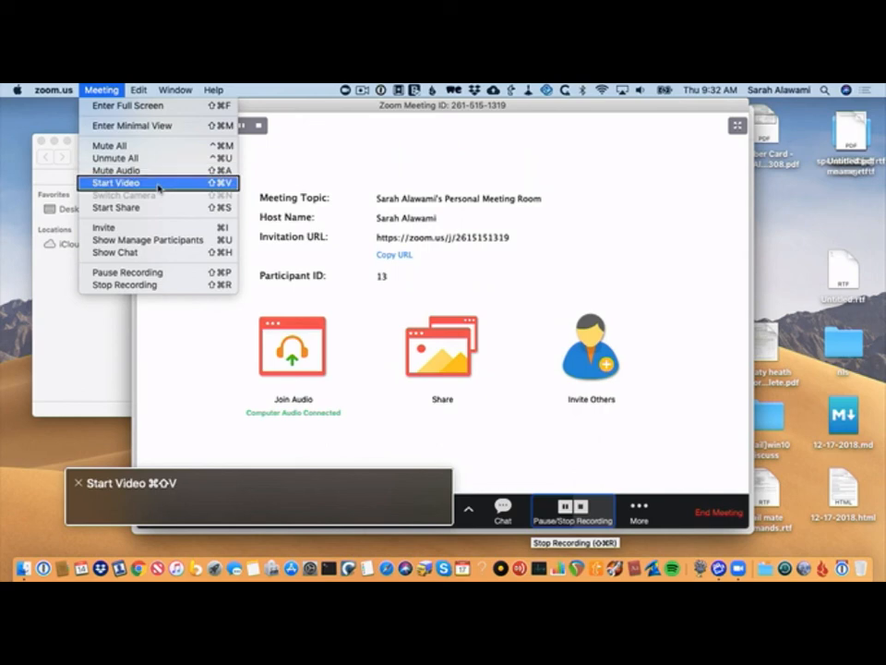
pyautogui.press('Down')
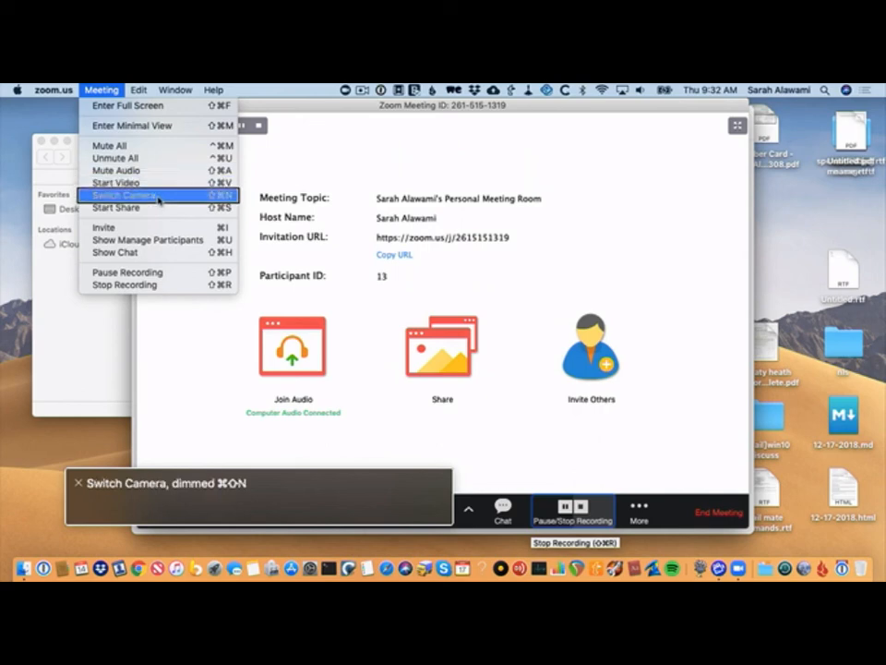
pyautogui.press('Down')
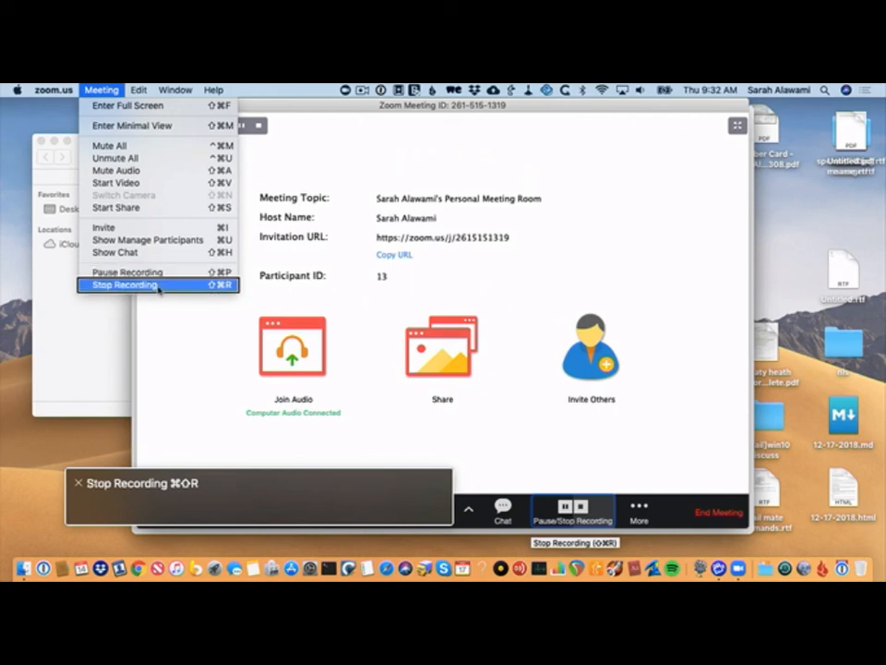
pyautogui.press('Escape')
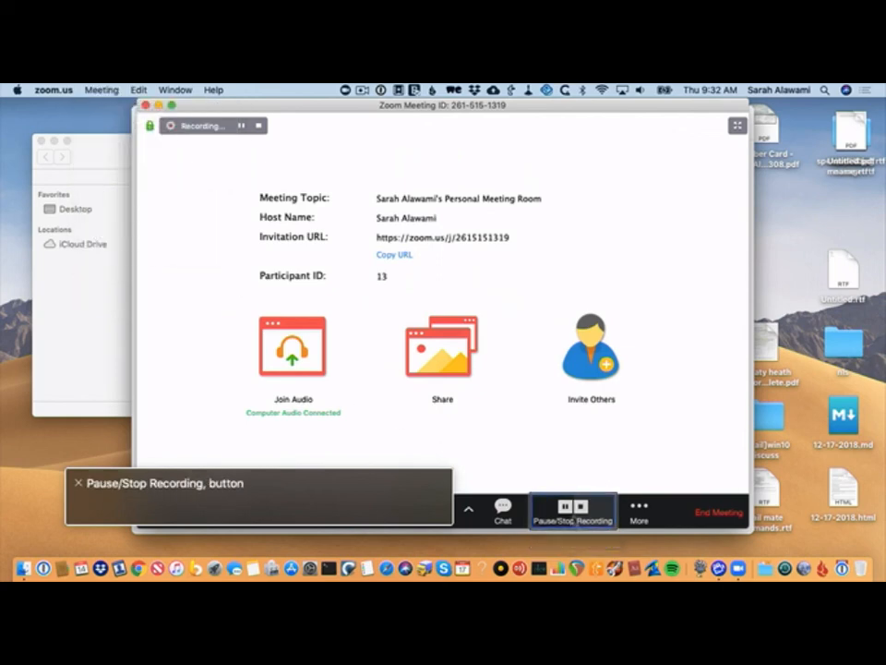
# Pause the recording and go through the meeting controls to End Meeting and back past Chat
pyautogui.press('super+shift+p')
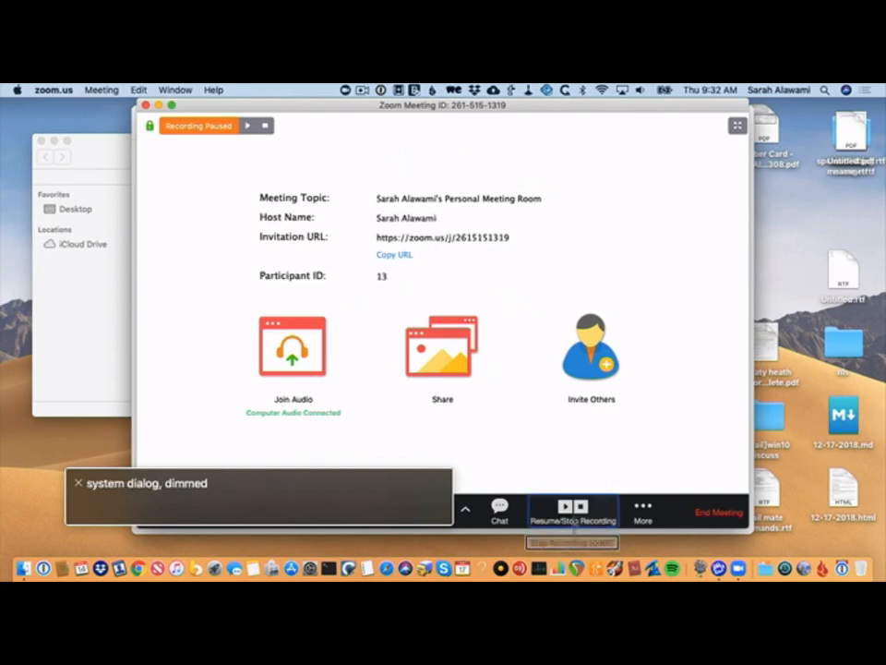
pyautogui.press('Tab')
pyautogui.press('Tab')
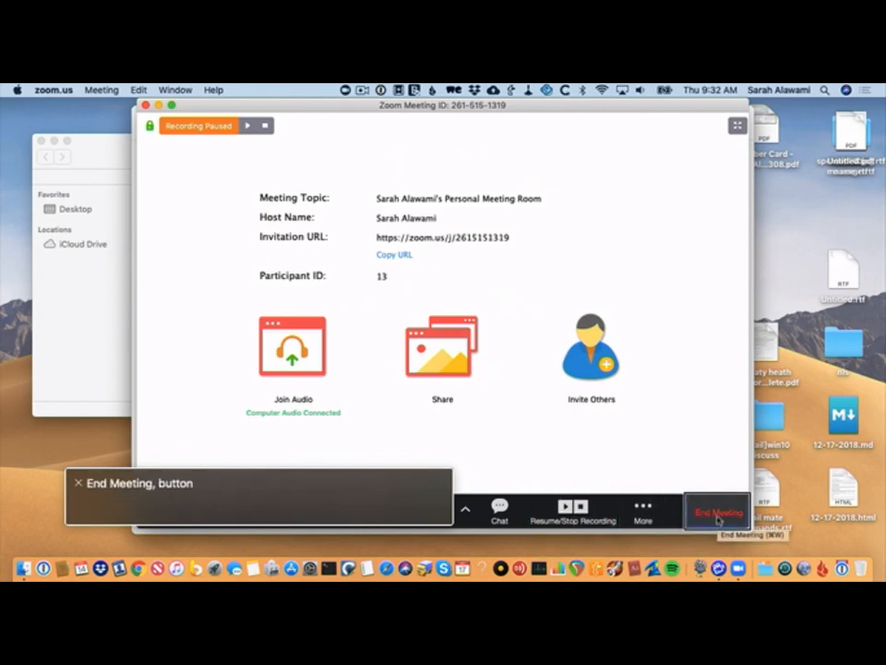
pyautogui.hotkey('shift', 'Tab')
pyautogui.hotkey('shift', 'Tab')
pyautogui.hotkey('shift', 'Tab')
pyautogui.hotkey('shift', 'Tab')
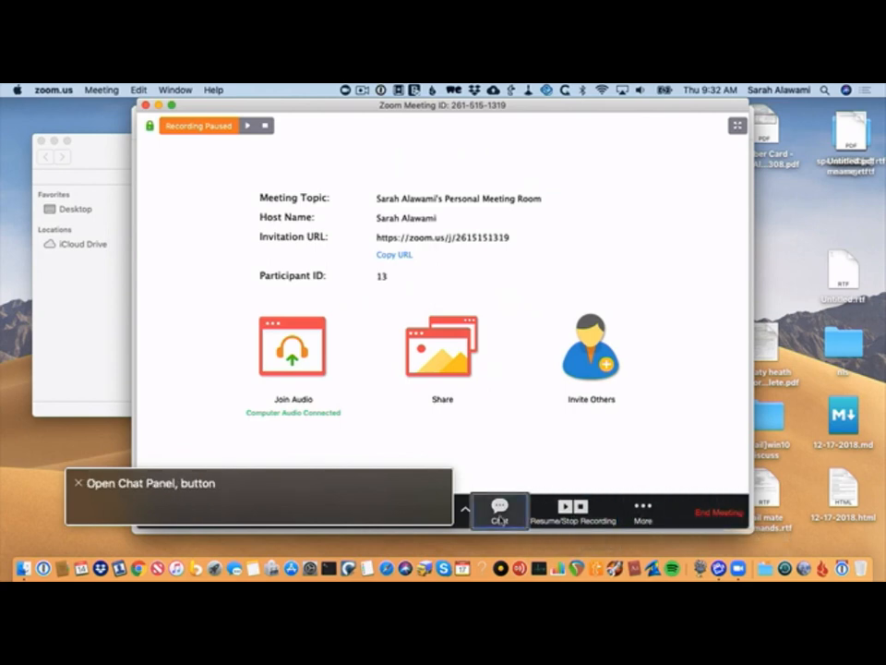
# Look through the meeting commands for the Resume Recording command and its shortcut, and return to the meeting window
pyautogui.hotkey('ctrl', 'alt', 'm')
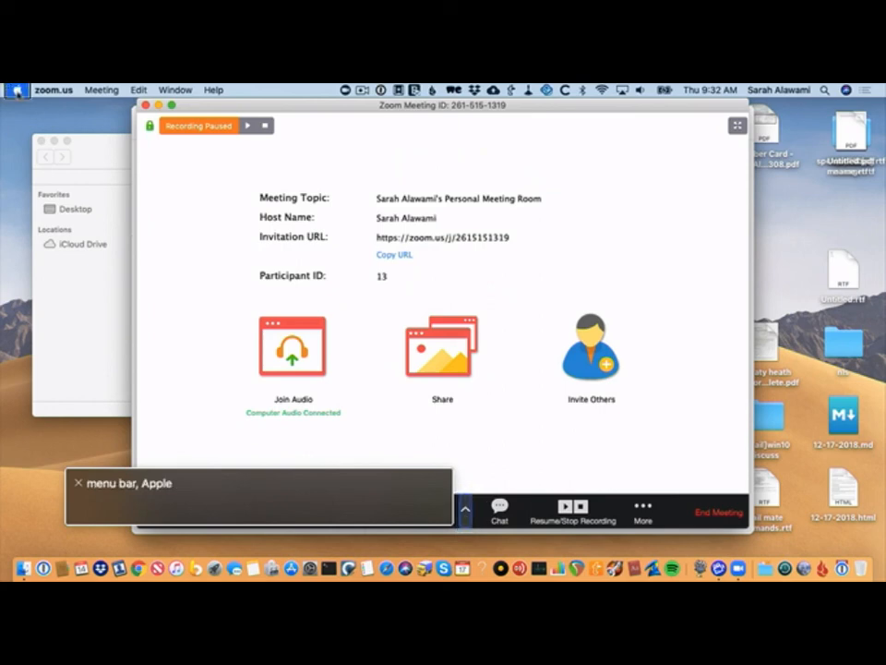
pyautogui.press('Right')
pyautogui.press('Right')
pyautogui.press('Down')
pyautogui.press('Down')
pyautogui.press('Down')
pyautogui.press('Down')
pyautogui.press('Down')
pyautogui.press('Down')
pyautogui.press('Down')
pyautogui.press('Down')
pyautogui.press('Down')
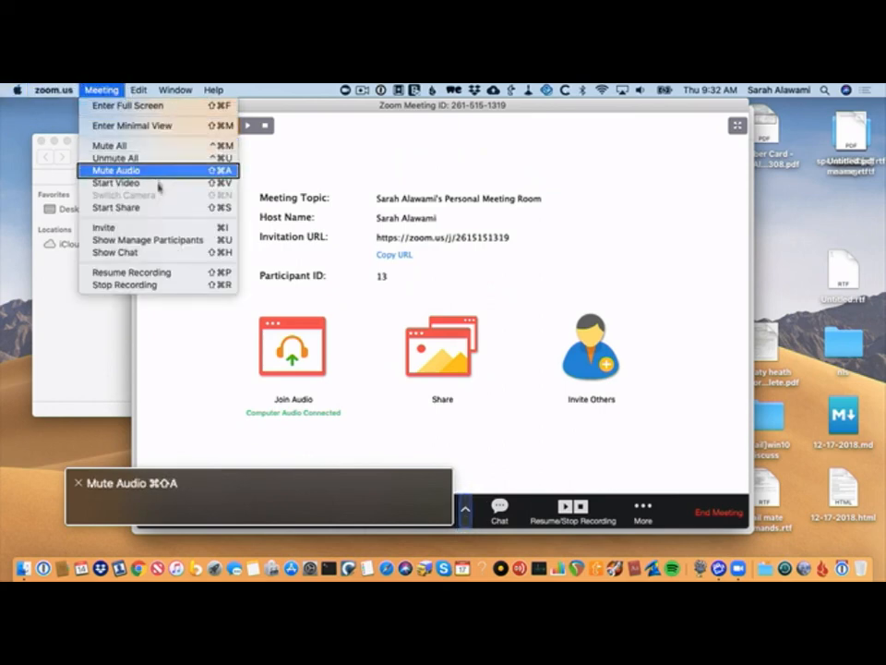
pyautogui.press('Down')
pyautogui.press('Down')
pyautogui.press('Down')
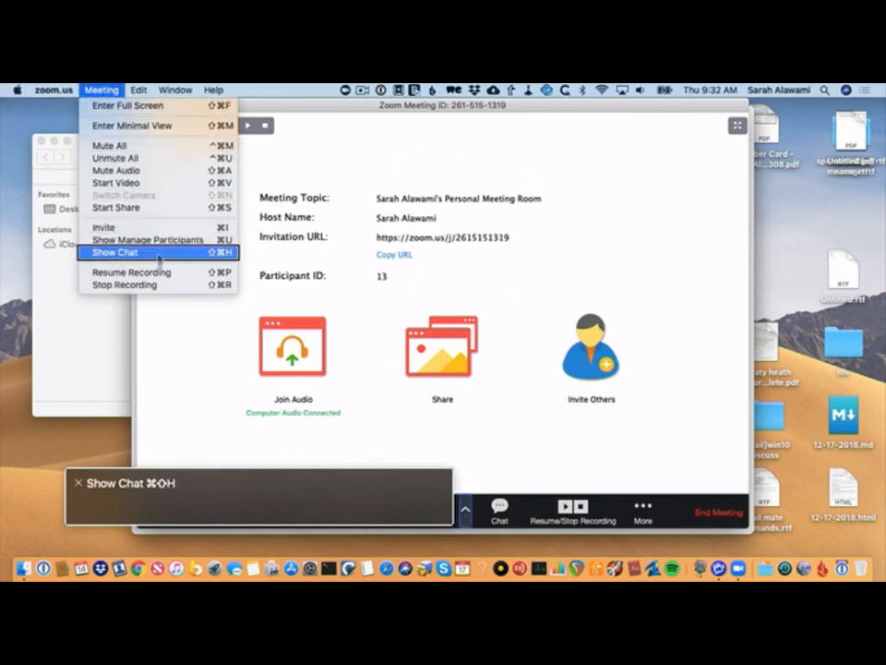
pyautogui.press('Up')
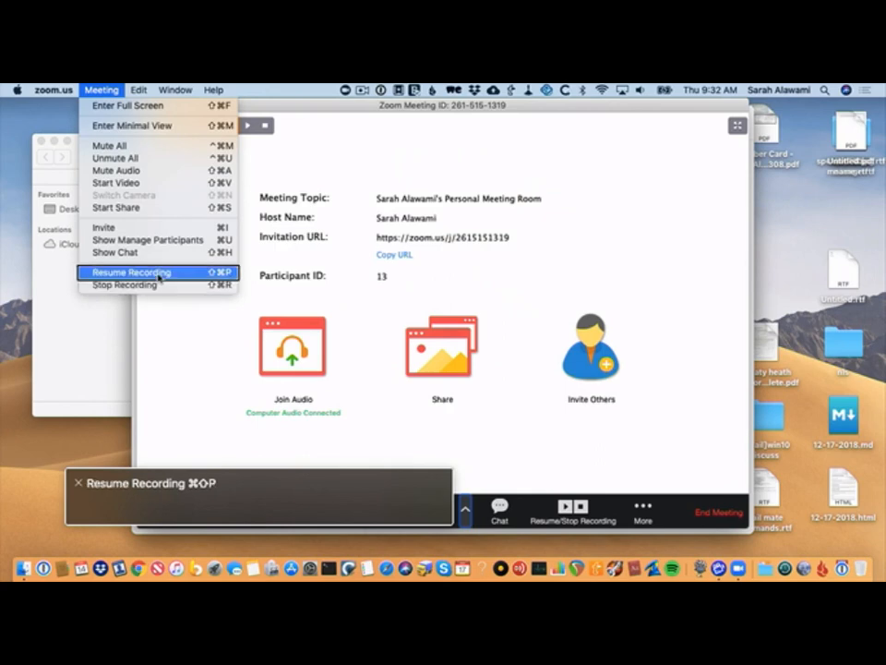
pyautogui.press('Escape')
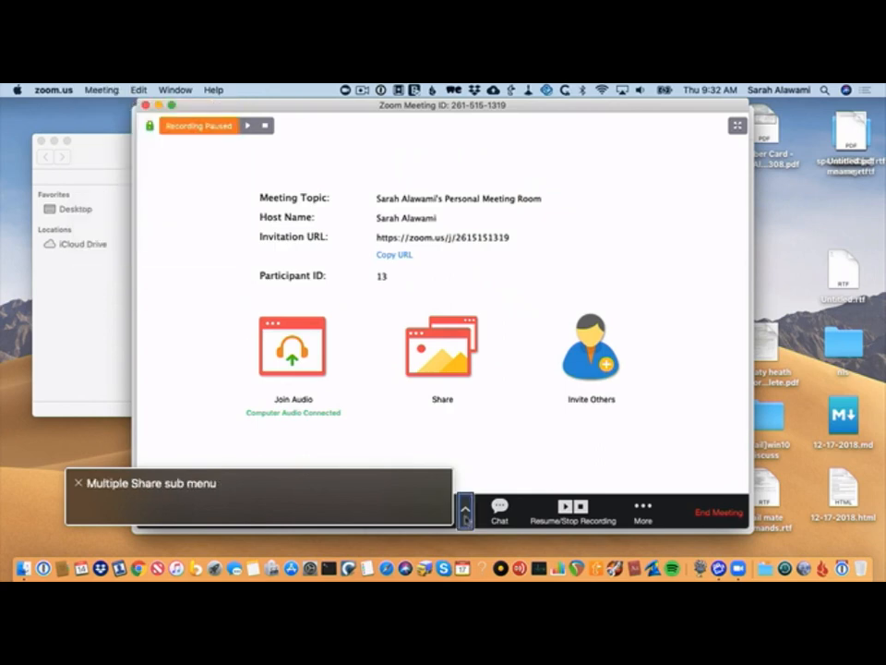
# Resume the paused recording and pause it again
pyautogui.press('super+shift+p')
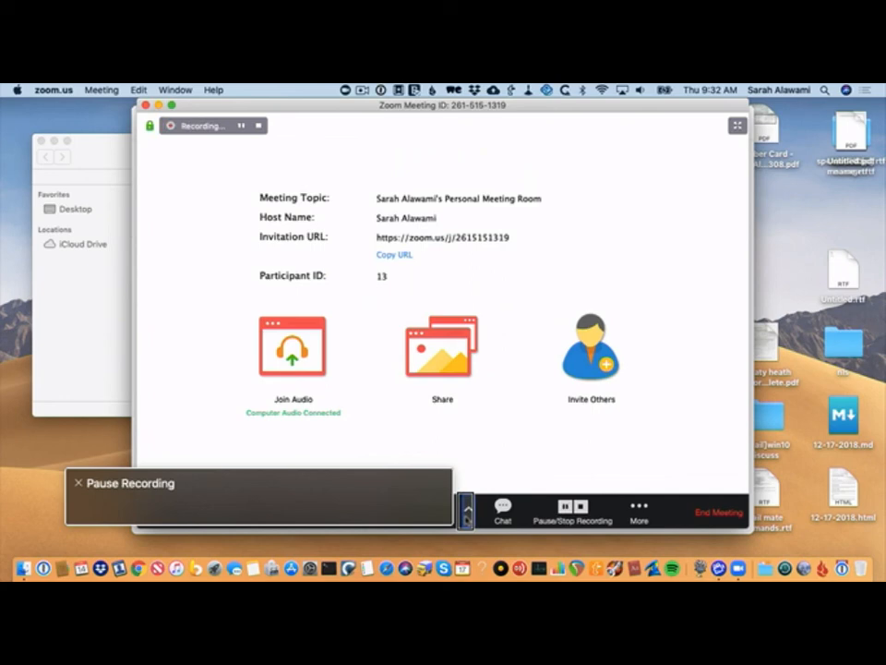
pyautogui.press('super+shift+p')
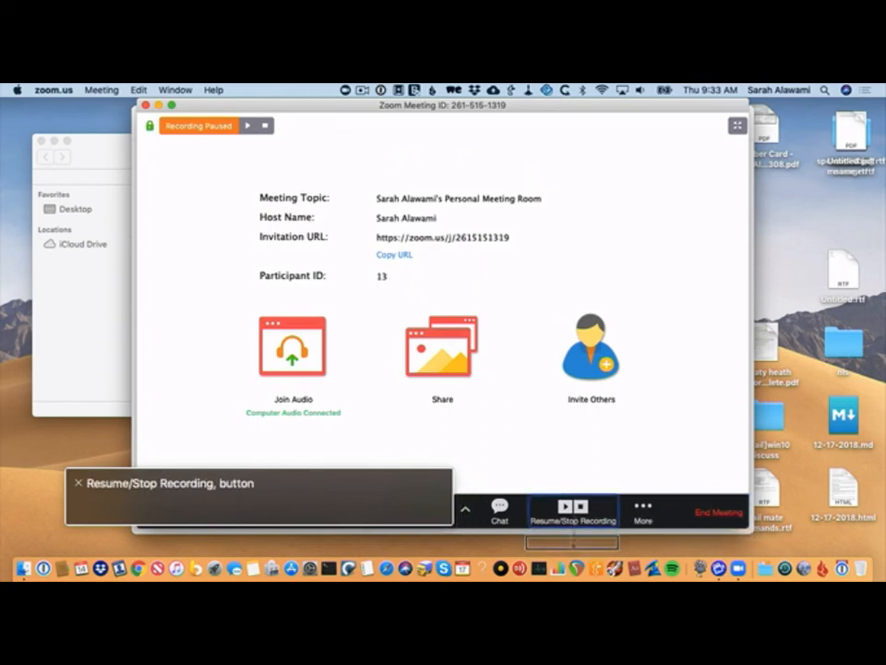
pyautogui.hotkey('ctrl', 'alt', 'm')
pyautogui.hotkey('ctrl', 'alt', 'Right')
pyautogui.hotkey('ctrl', 'alt', 'Right')
pyautogui.hotkey('ctrl', 'alt', 'Right')
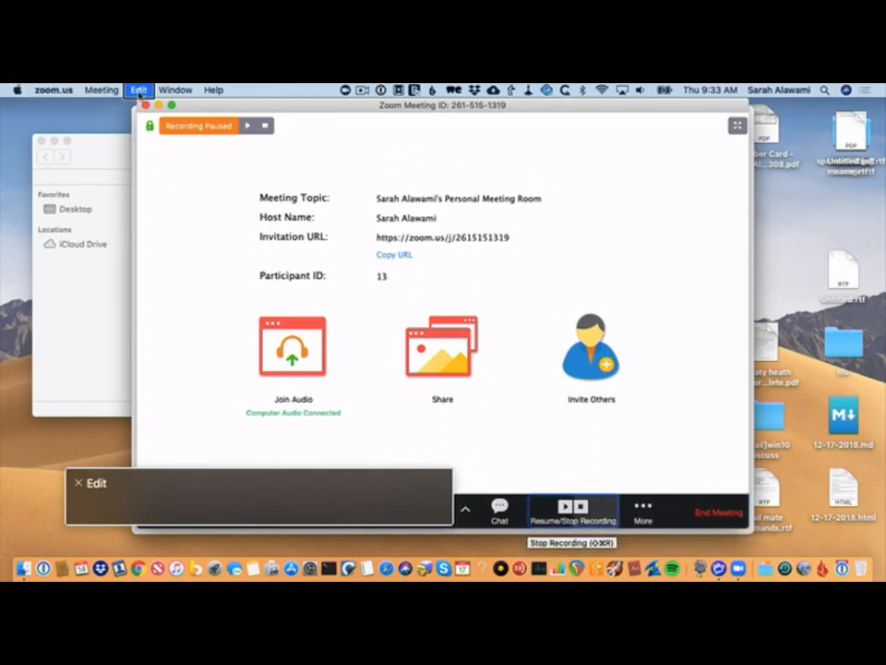
pyautogui.hotkey('ctrl', 'alt', 'Right')
pyautogui.hotkey('ctrl', 'alt', 'Right')
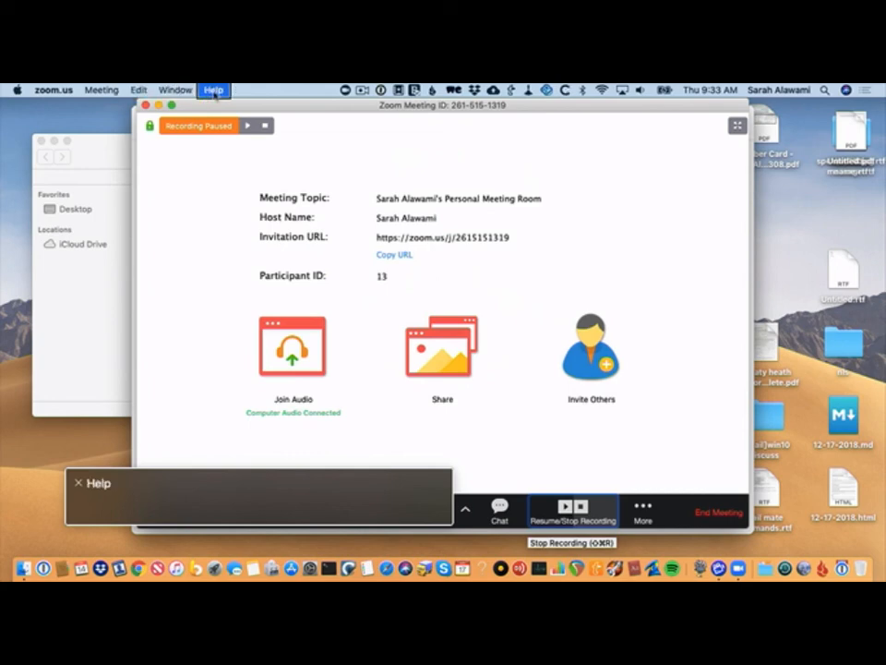
pyautogui.press('Escape')
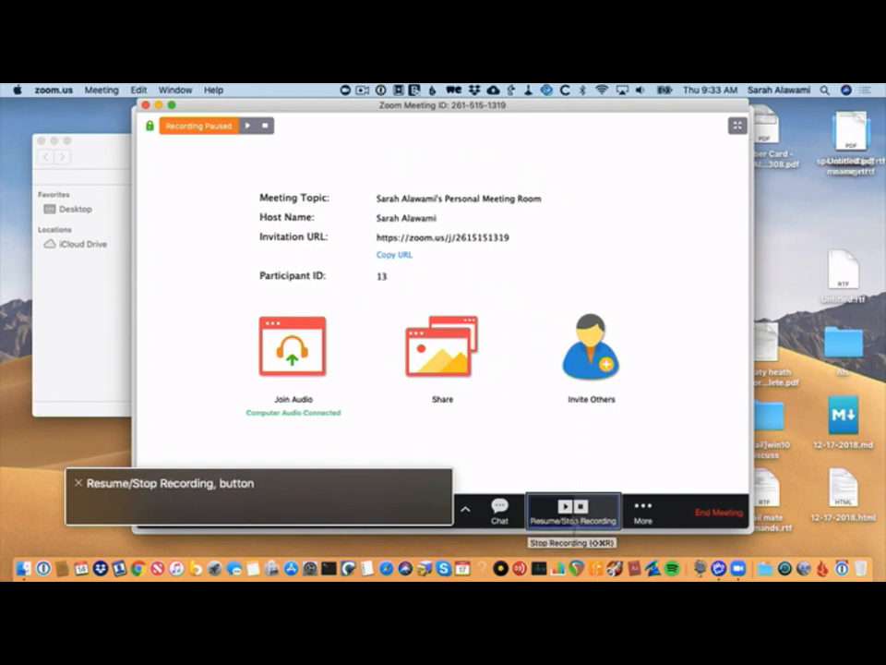
# Stop the recording, check the neighbouring Breakout Rooms control and return to Record
pyautogui.press('super+shift+r')
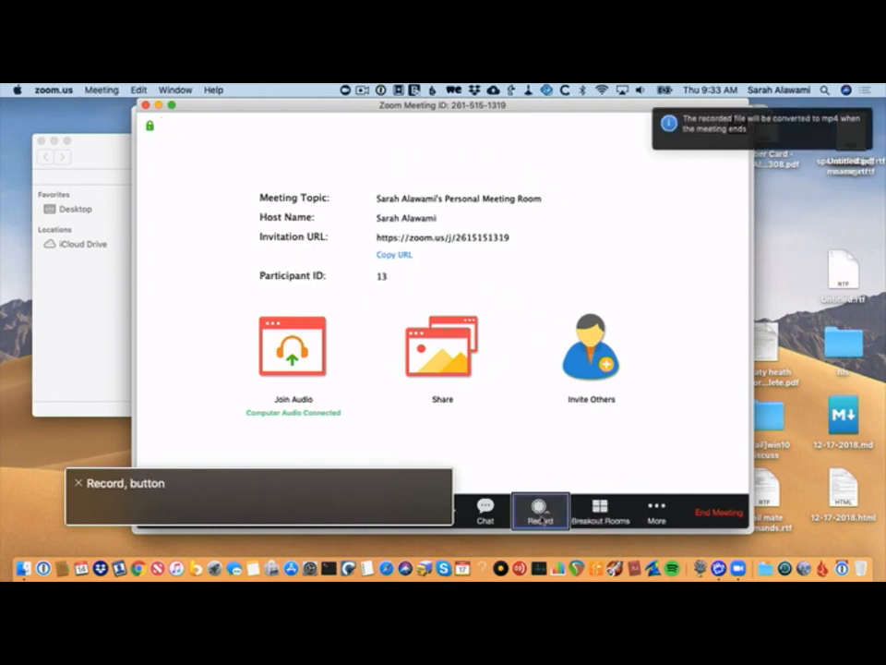
pyautogui.hotkey('ctrl', 'alt', 'Right')
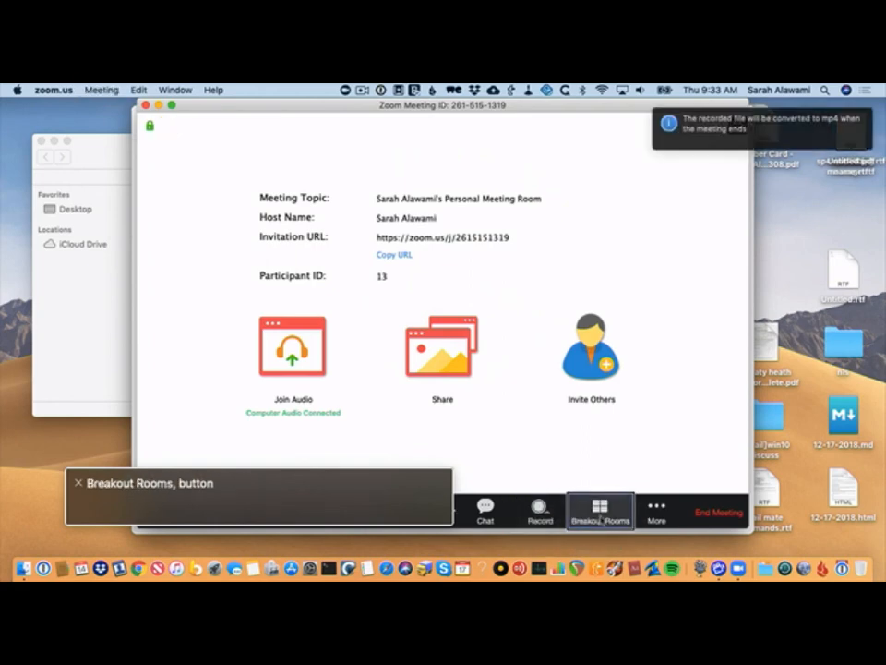
pyautogui.hotkey('ctrl', 'alt', 'Left')
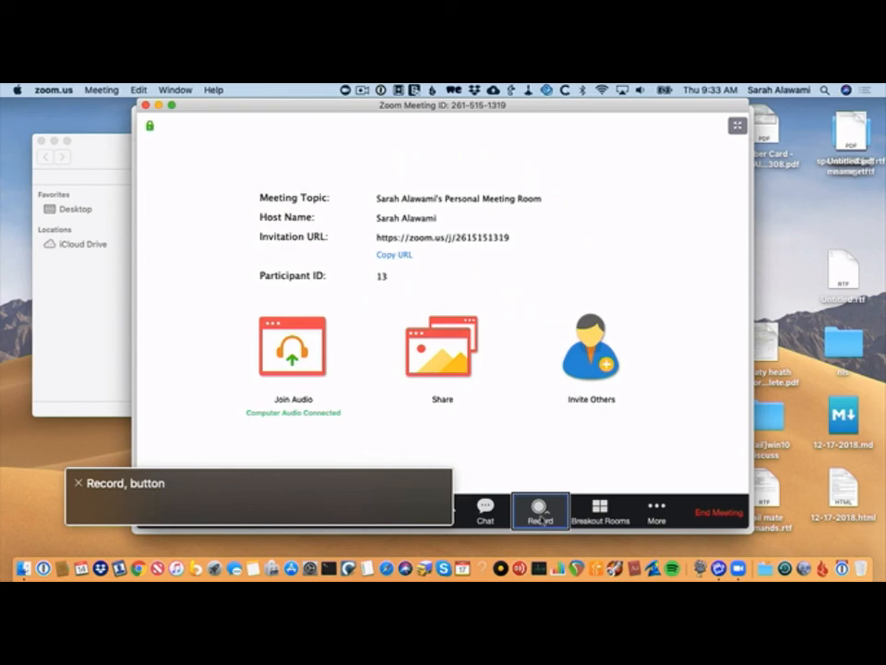
# End the meeting for all participants after going through the message and choices of the end-meeting confirmation
pyautogui.click(719, 515)
pyautogui.hotkey('ctrl', 'alt', 'Left')
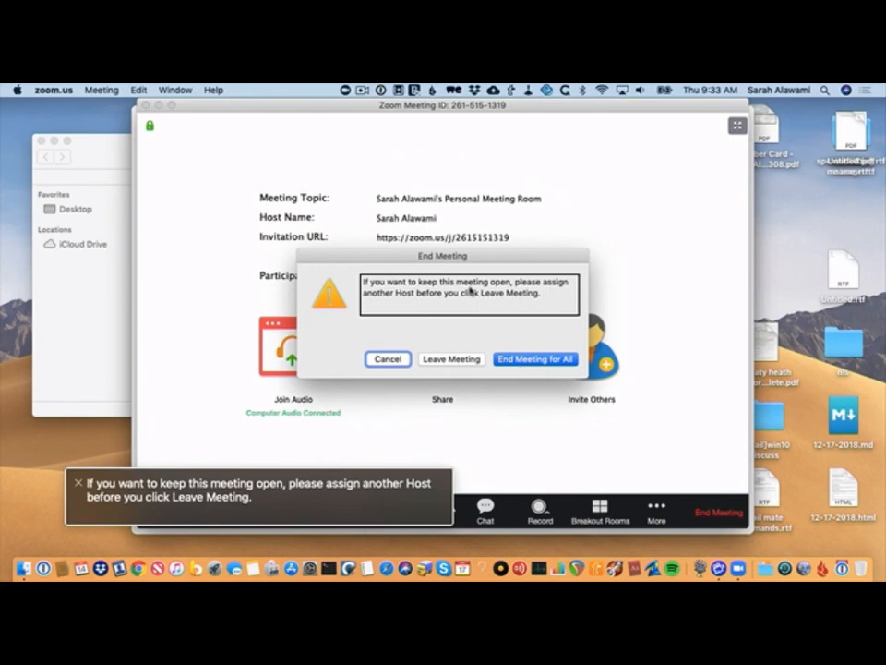
pyautogui.hotkey('ctrl', 'alt', 'Right')
pyautogui.hotkey('ctrl', 'alt', 'Right')
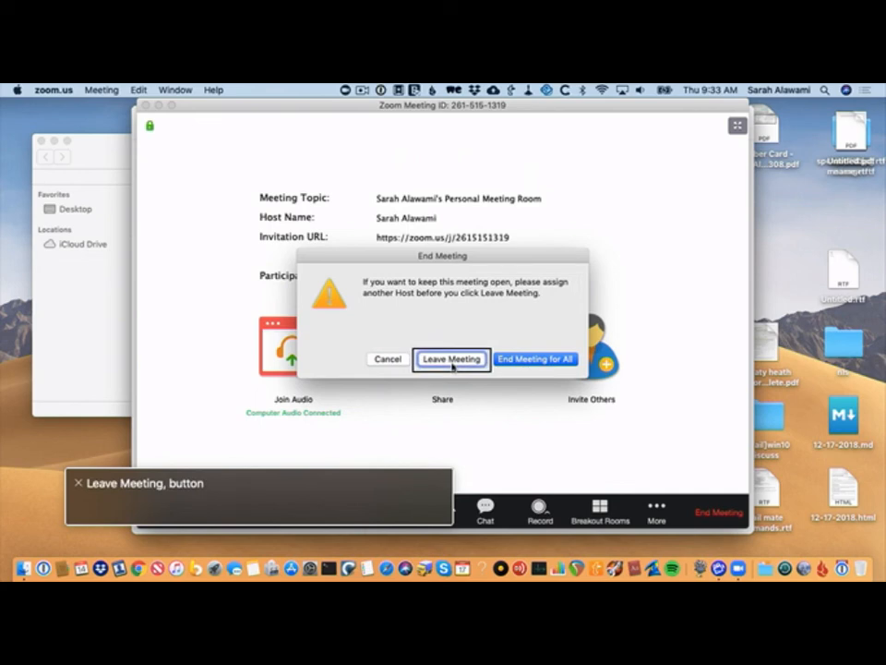
pyautogui.hotkey('ctrl', 'alt', 'Right')
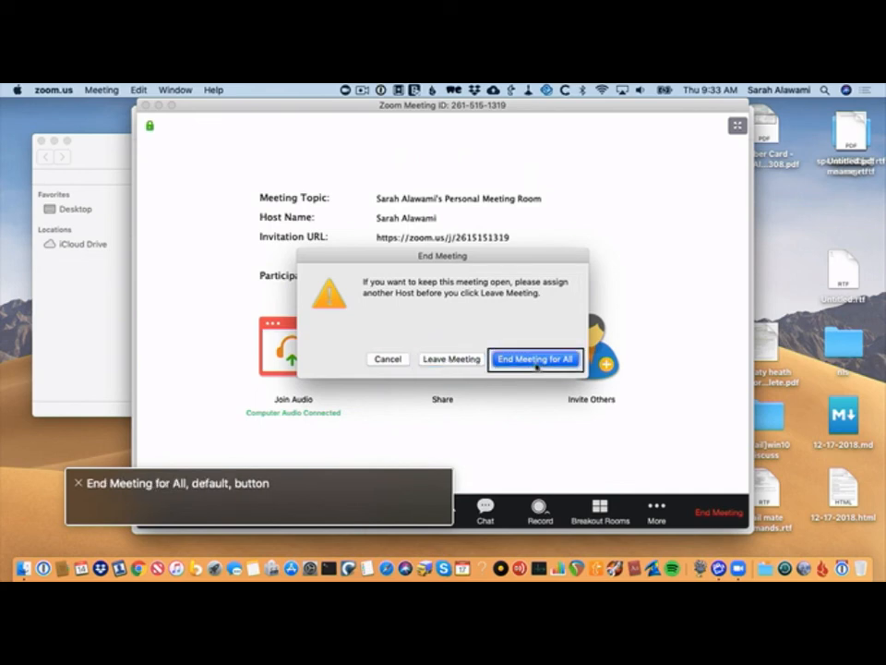
pyautogui.hotkey('ctrl', 'alt', 'space')
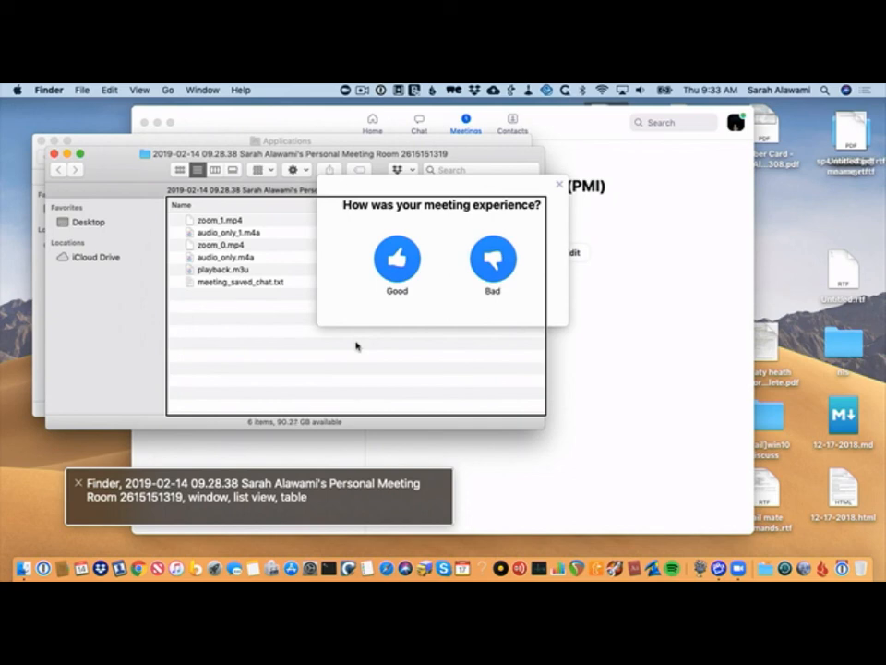
# Go through the files in the meeting's recording folder one by one, from zoom_1.mp4 to meeting_saved_chat.txt
pyautogui.press('Down')
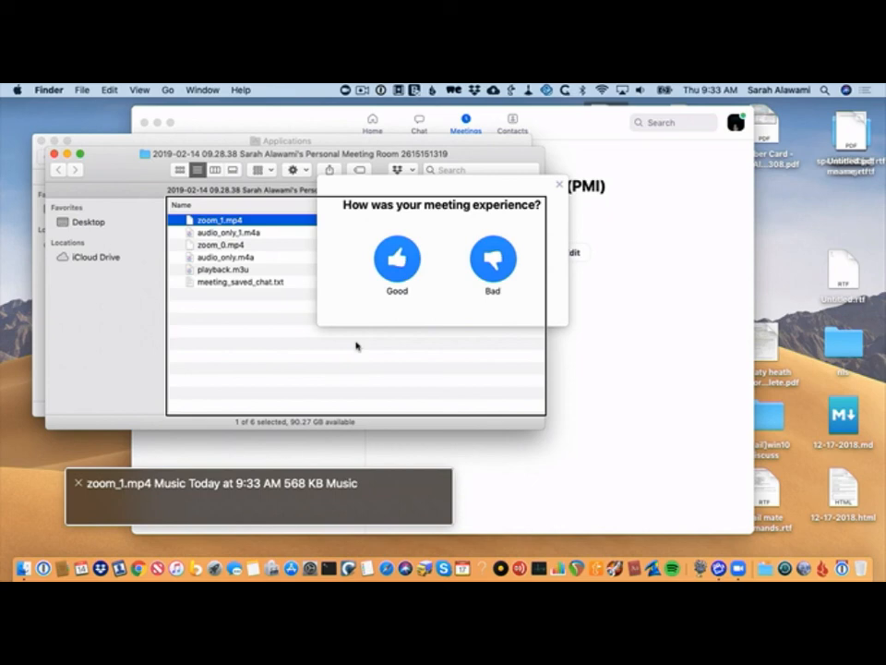
pyautogui.press('Down')
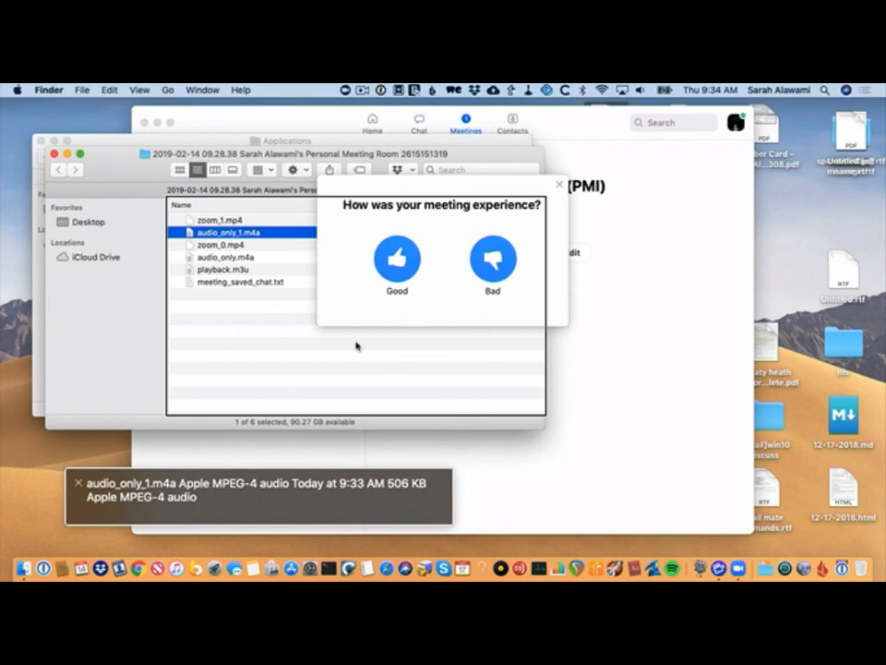
pyautogui.press('Down')
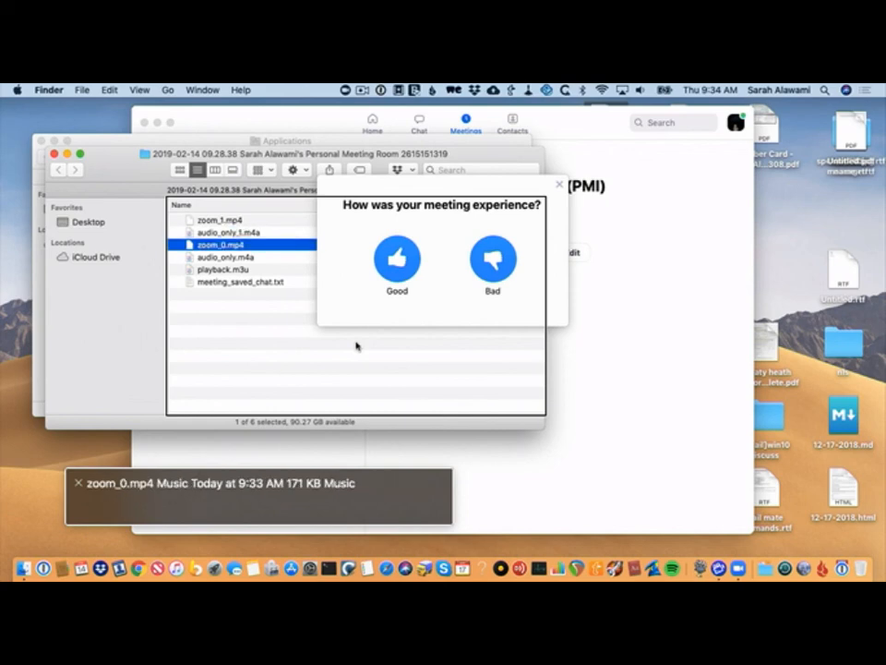
pyautogui.press('Down')
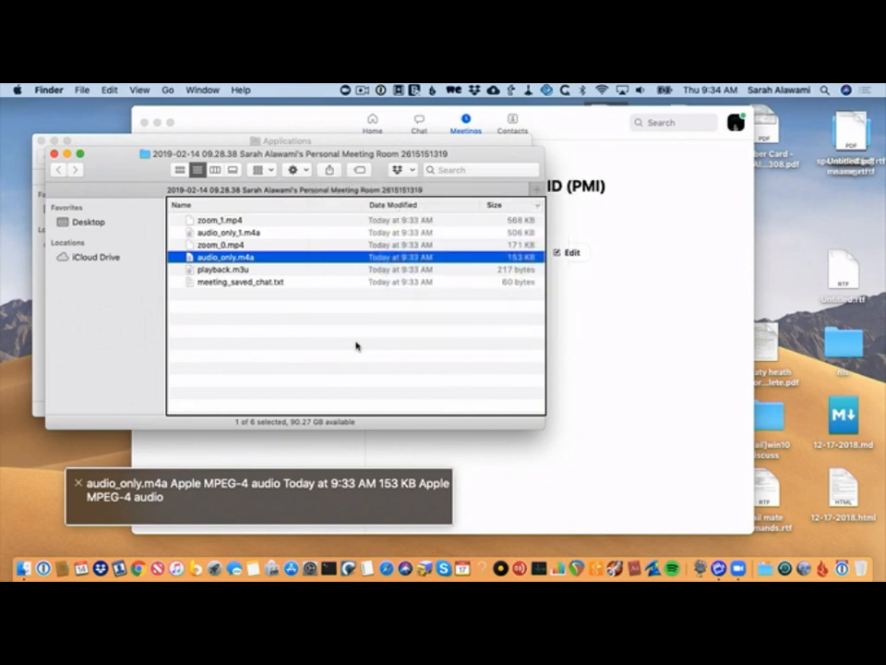
pyautogui.press('Down')
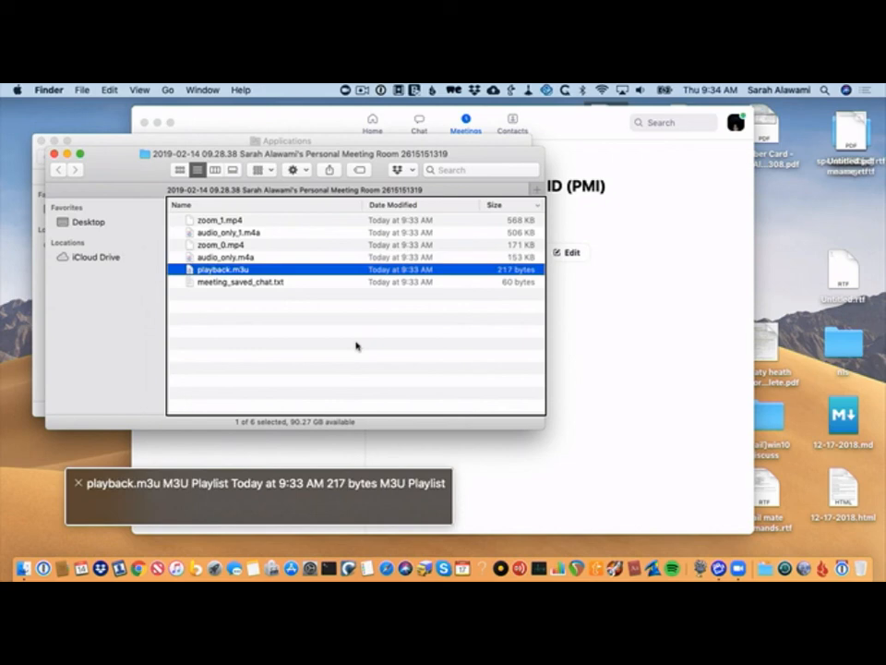
pyautogui.press('Down')
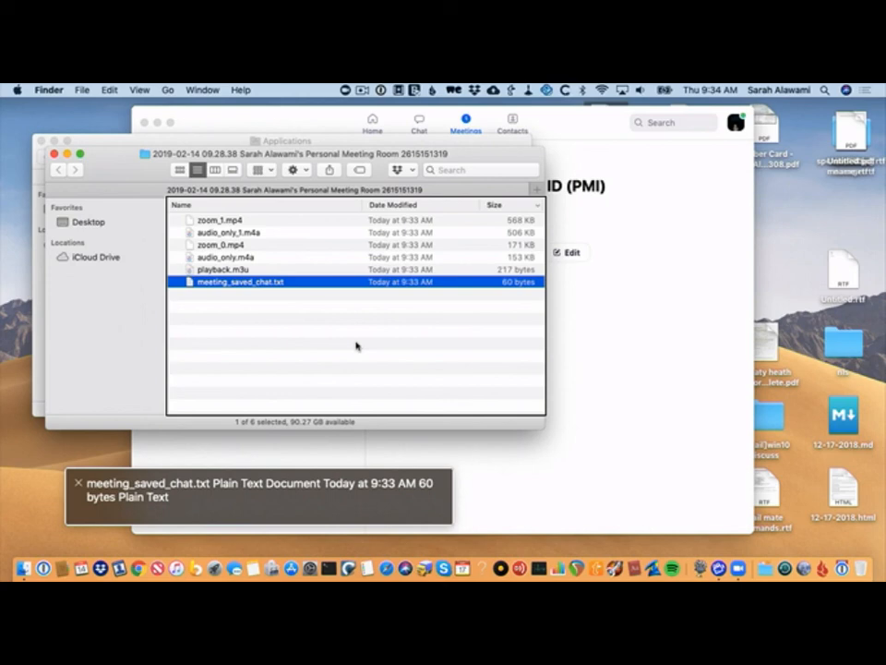
# Preview the audio_only.m4a recording with Quick Look and close the preview again
pyautogui.press('Up')
pyautogui.press('Up')
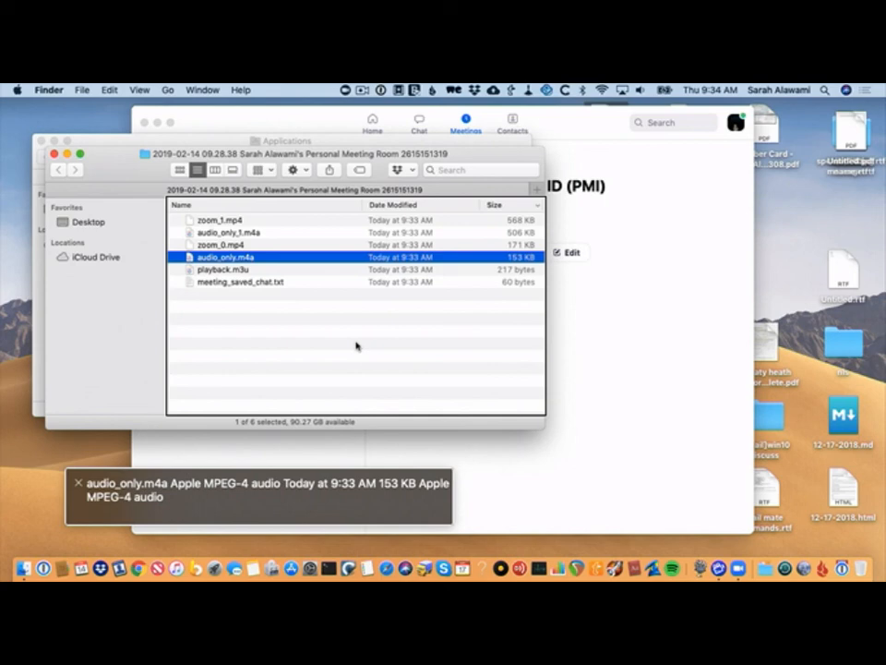
pyautogui.press('space')
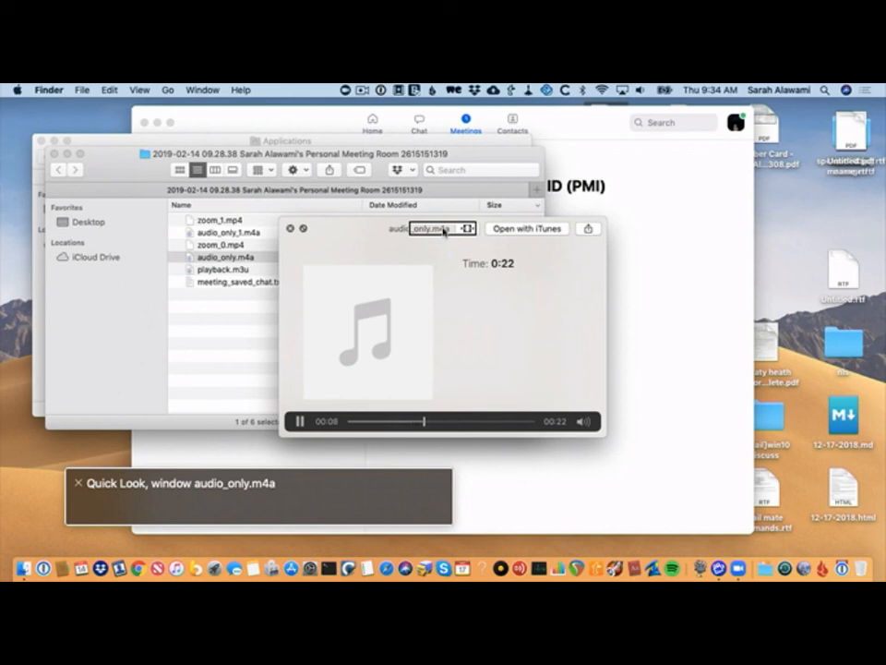
pyautogui.press('space')
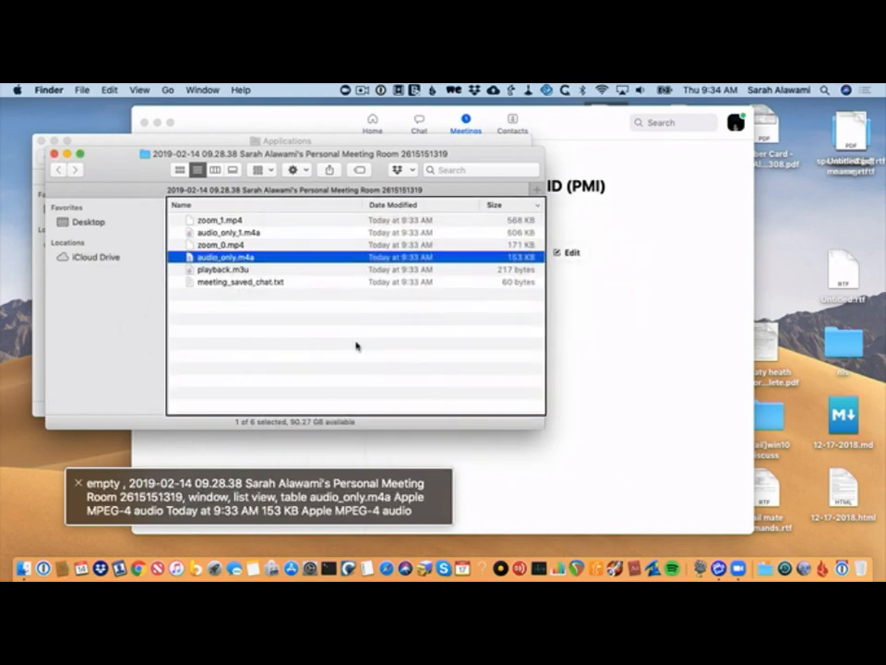